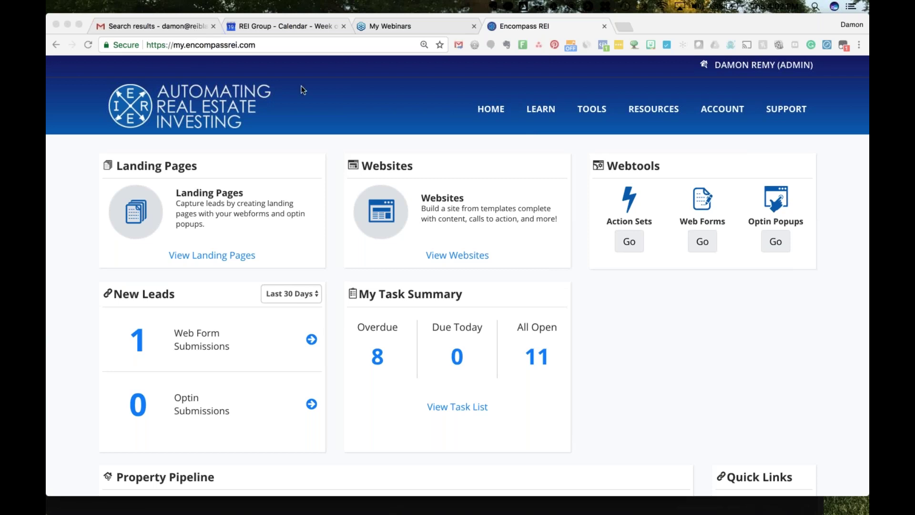
Scroll the dashboard to the Property Pipeline summary and open the New properties inbox.
{"action": "left_click", "coordinate": [765, 225]}
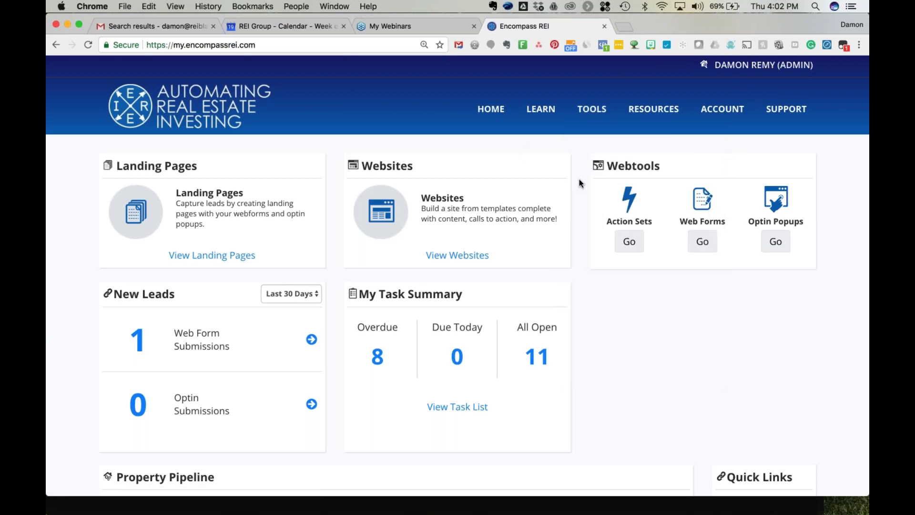
{"action": "mouse_move", "coordinate": [583, 125]}
{"action": "scroll", "coordinate": [409, 364], "scroll_direction": "down", "scroll_amount": 4}
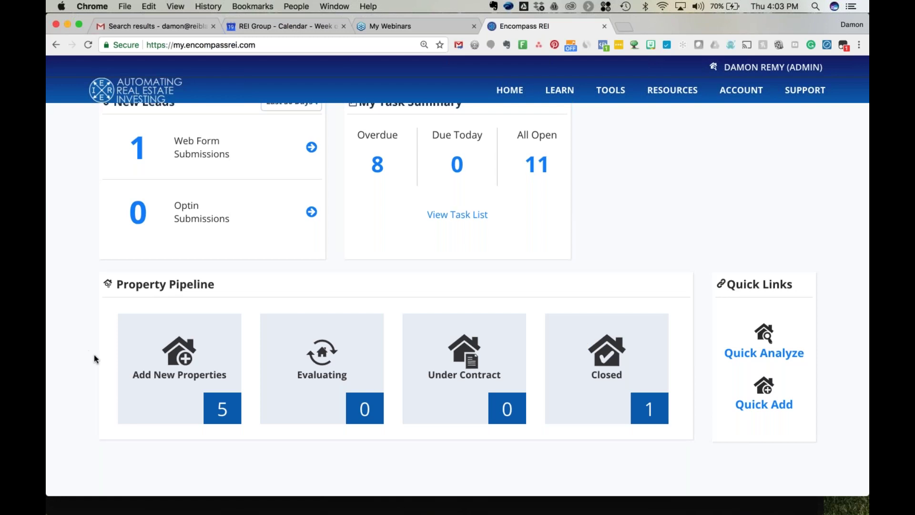
{"action": "left_click", "coordinate": [169, 364]}
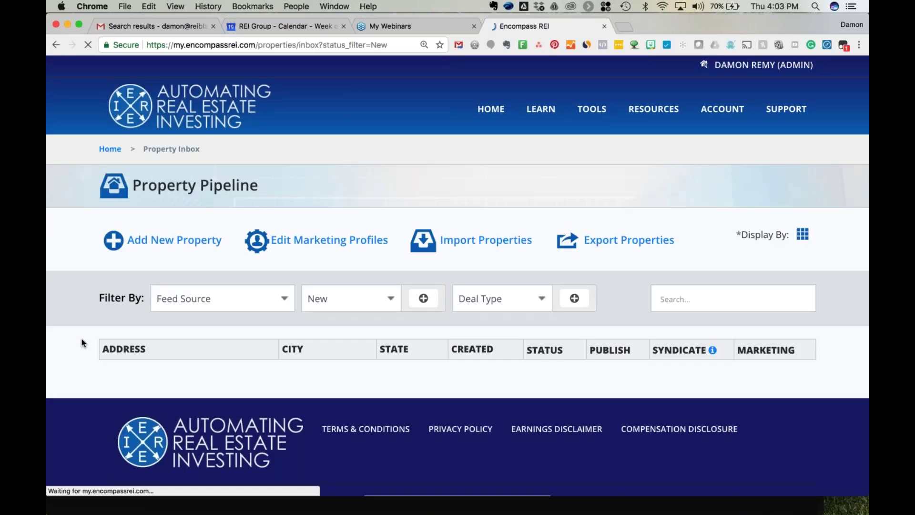
Delete the blank property entry that has no address from the New inbox.
{"action": "scroll", "coordinate": [81, 339], "scroll_direction": "down", "scroll_amount": 4}
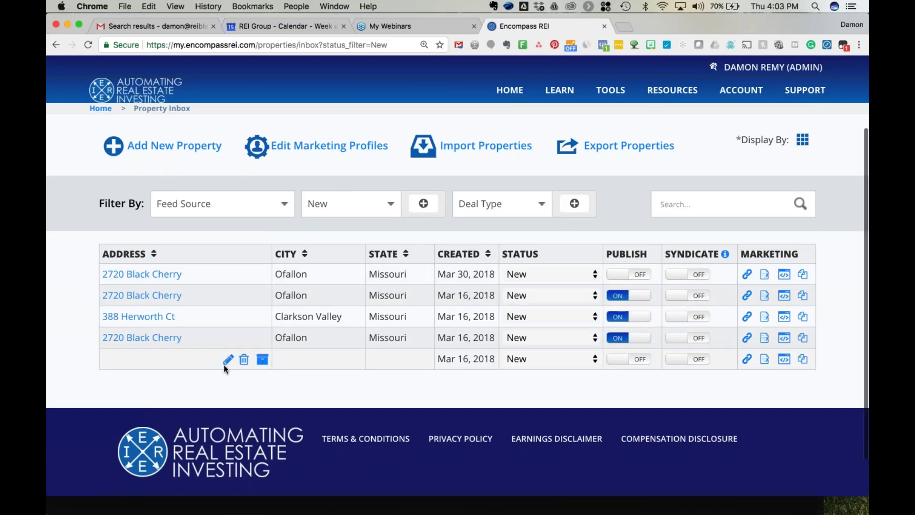
{"action": "left_click", "coordinate": [245, 362]}
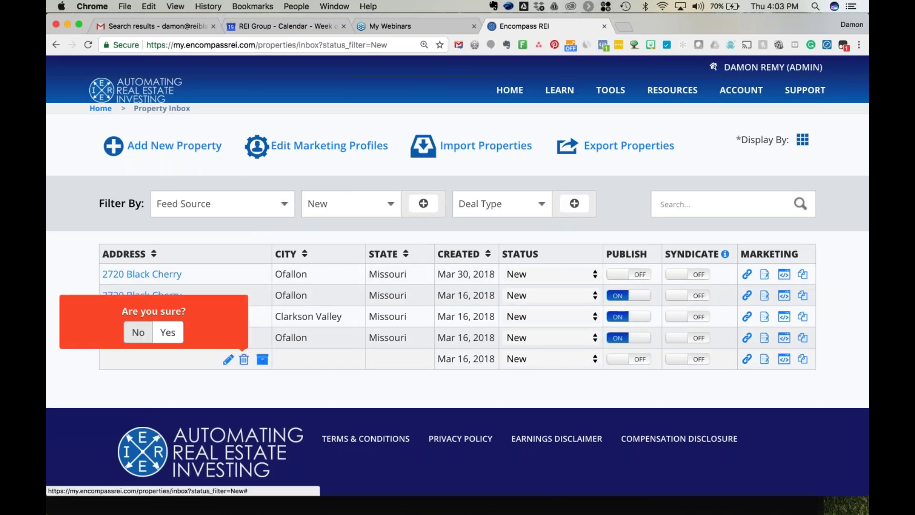
{"action": "left_click", "coordinate": [168, 332]}
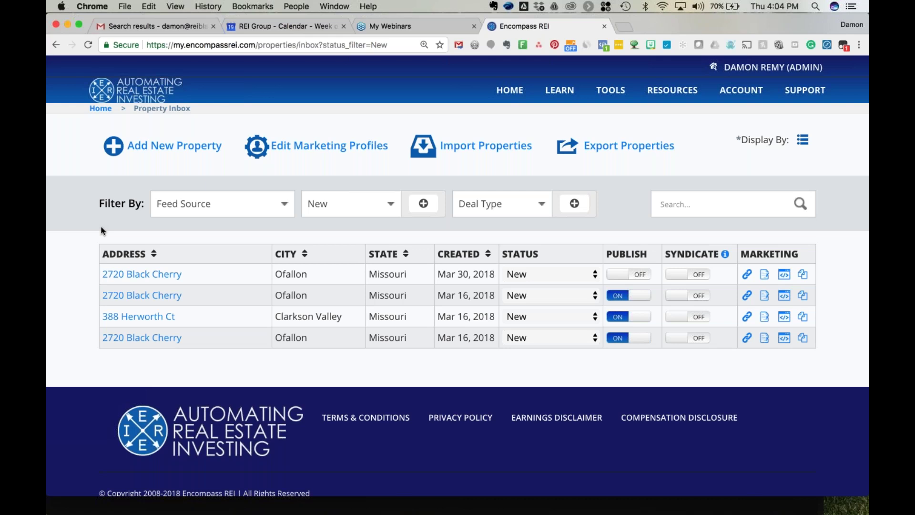
{"action": "left_click", "coordinate": [210, 207]}
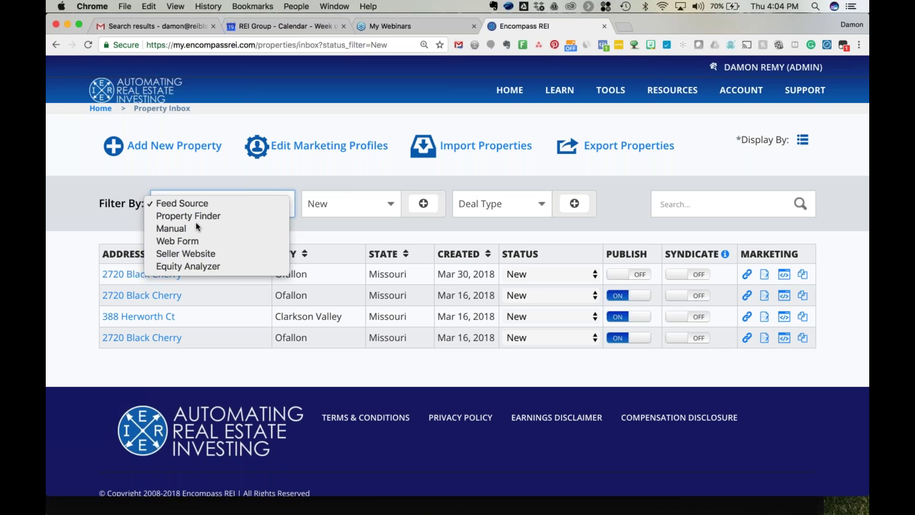
{"action": "left_click", "coordinate": [370, 206]}
{"action": "left_click", "coordinate": [367, 207]}
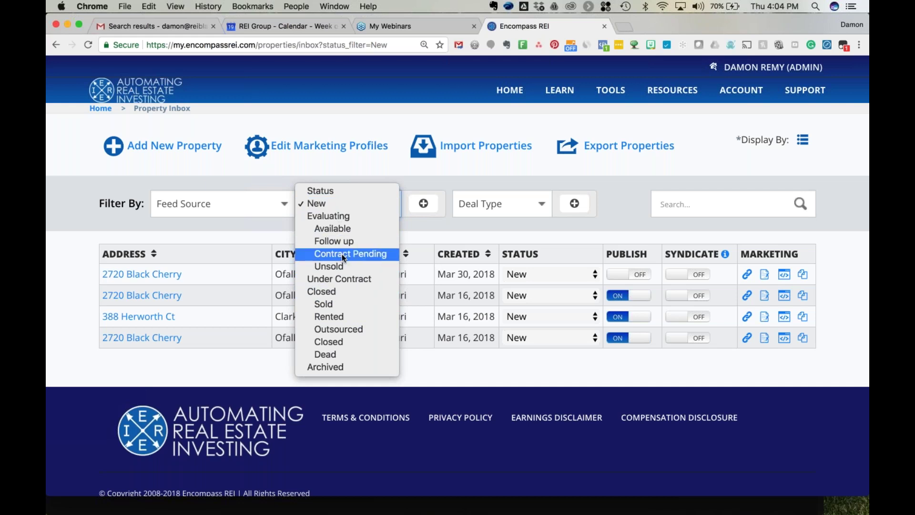
{"action": "left_click", "coordinate": [380, 170]}
{"action": "left_click", "coordinate": [504, 200]}
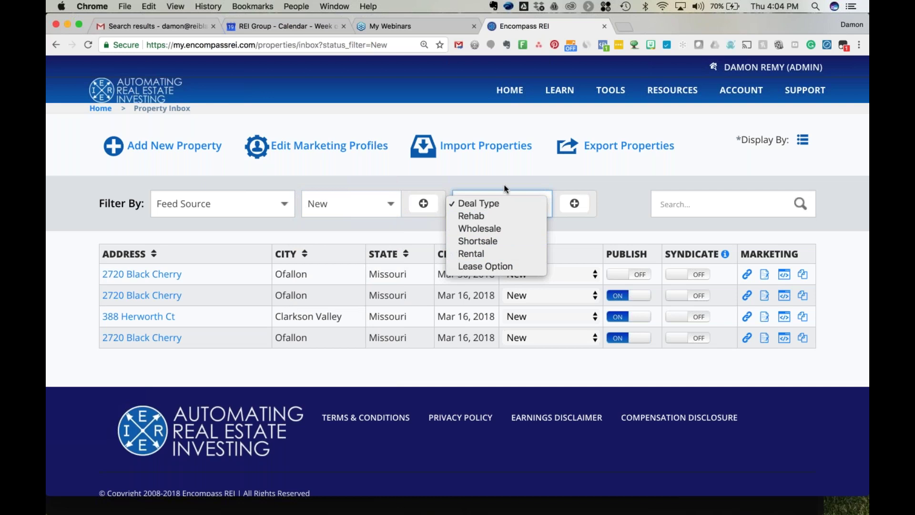
{"action": "left_click", "coordinate": [480, 180]}
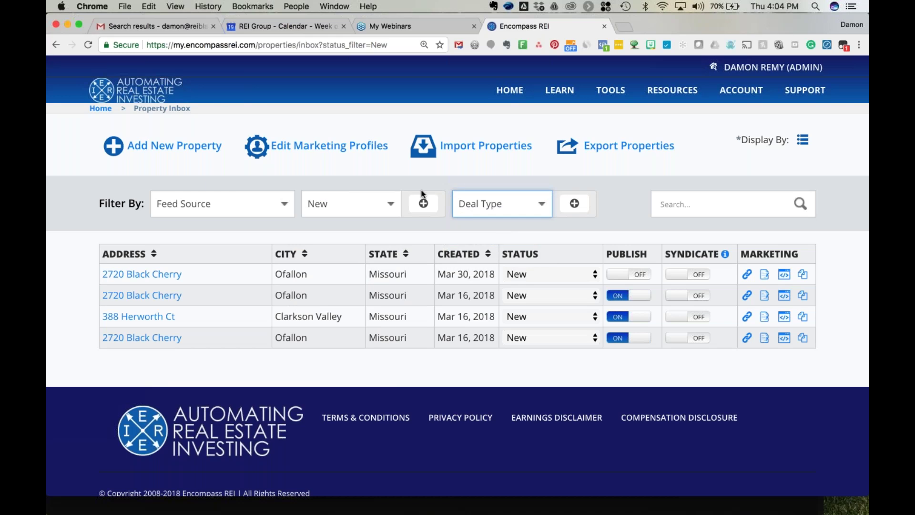
{"action": "left_click", "coordinate": [505, 202]}
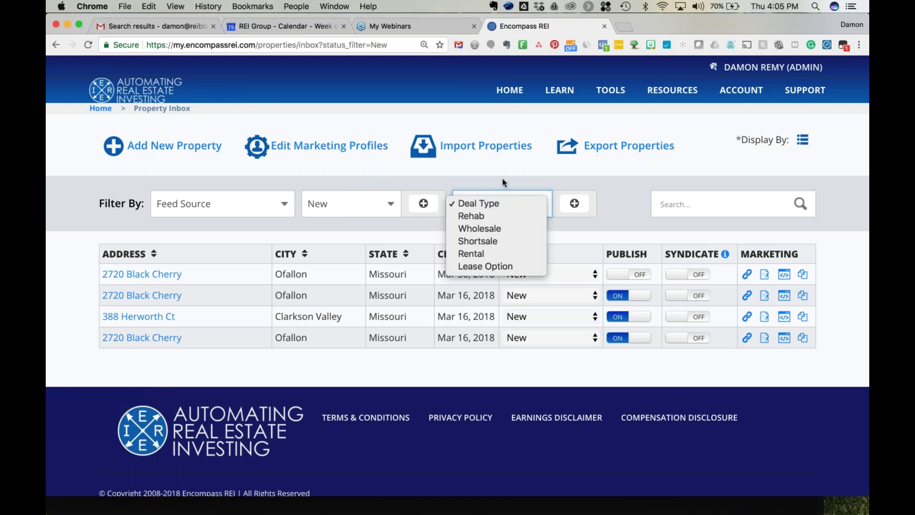
Add 'Mobile Homes' as a custom deal type and save it.
{"action": "left_click", "coordinate": [541, 179]}
{"action": "left_click", "coordinate": [574, 204]}
{"action": "left_click", "coordinate": [366, 268]}
{"action": "type", "text": "Mobile H"}
{"action": "type", "text": "omes"}
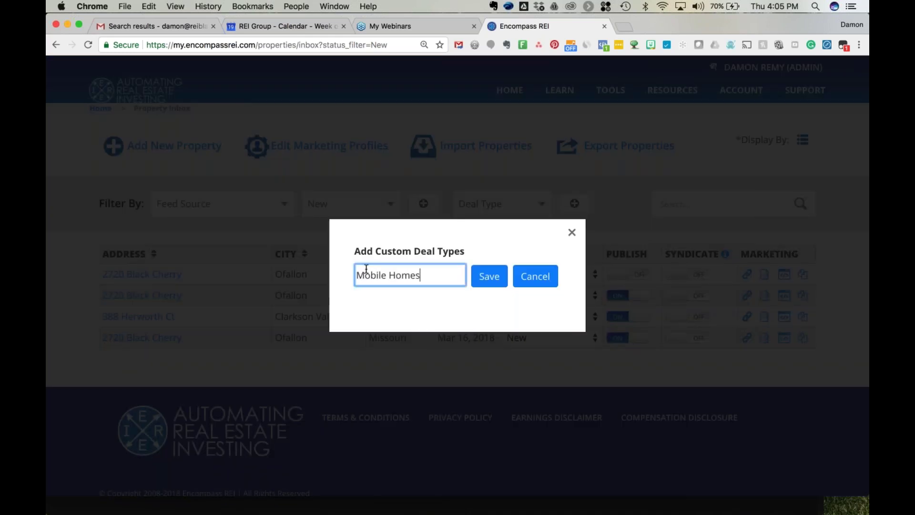
{"action": "left_click", "coordinate": [489, 276]}
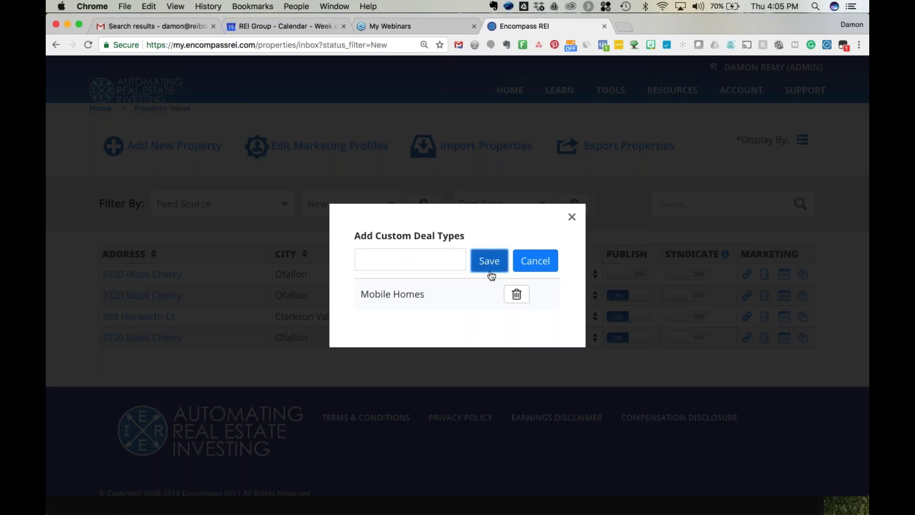
{"action": "left_click", "coordinate": [570, 217]}
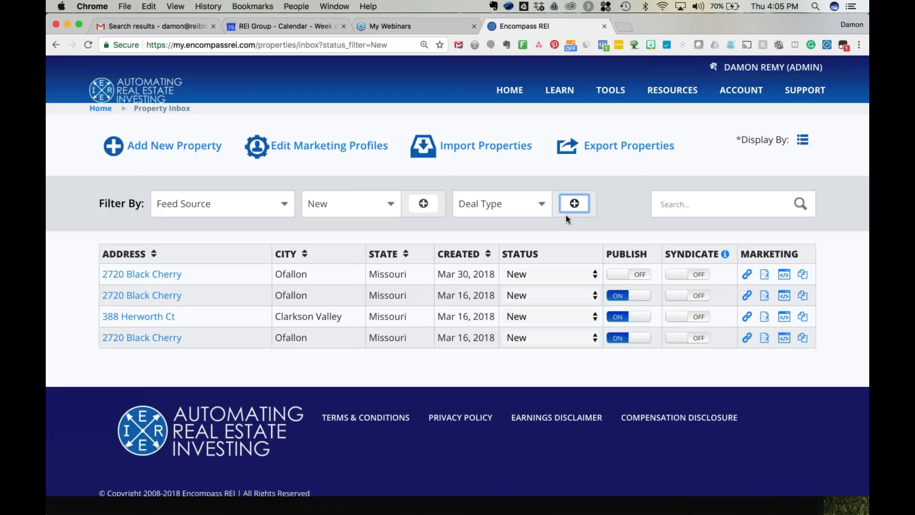
Reload the inbox and confirm Mobile Homes appears in the Deal Type filter.
{"action": "left_click", "coordinate": [520, 202]}
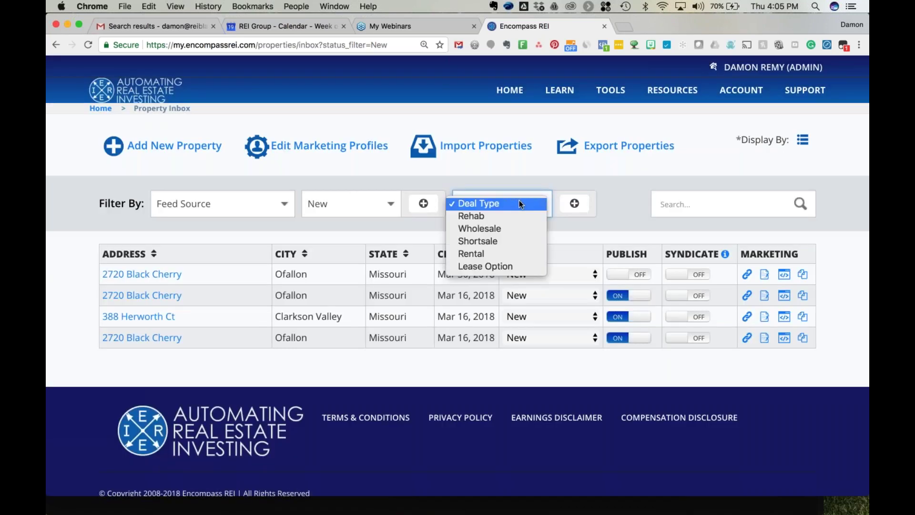
{"action": "left_click", "coordinate": [495, 171]}
{"action": "left_click", "coordinate": [89, 45]}
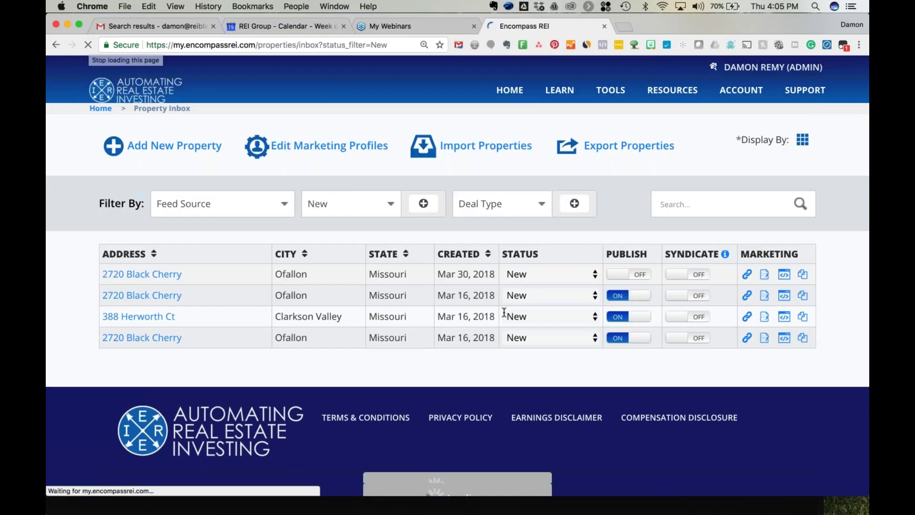
{"action": "left_click", "coordinate": [512, 202]}
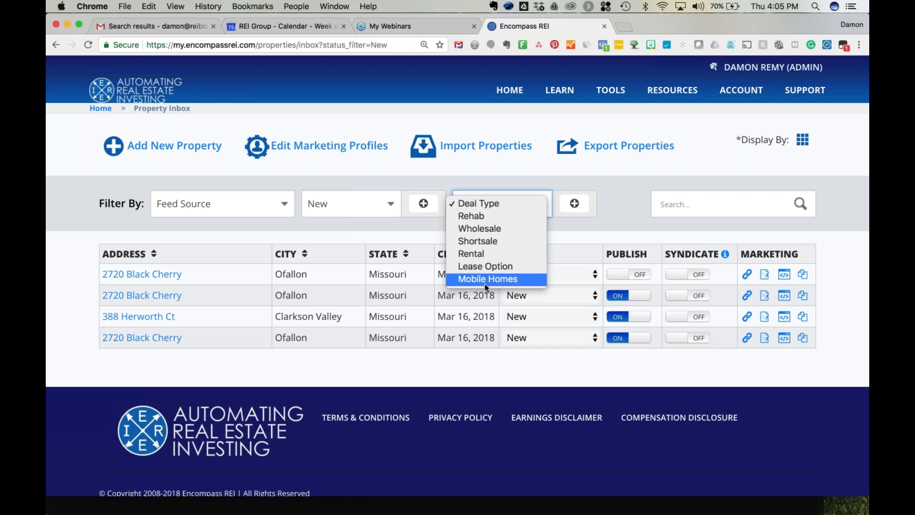
{"action": "left_click", "coordinate": [356, 196]}
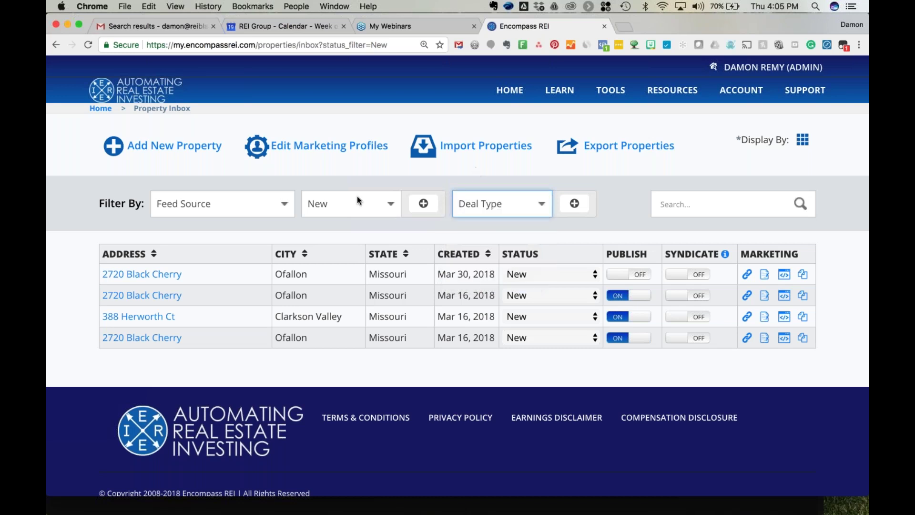
{"action": "left_click", "coordinate": [357, 196]}
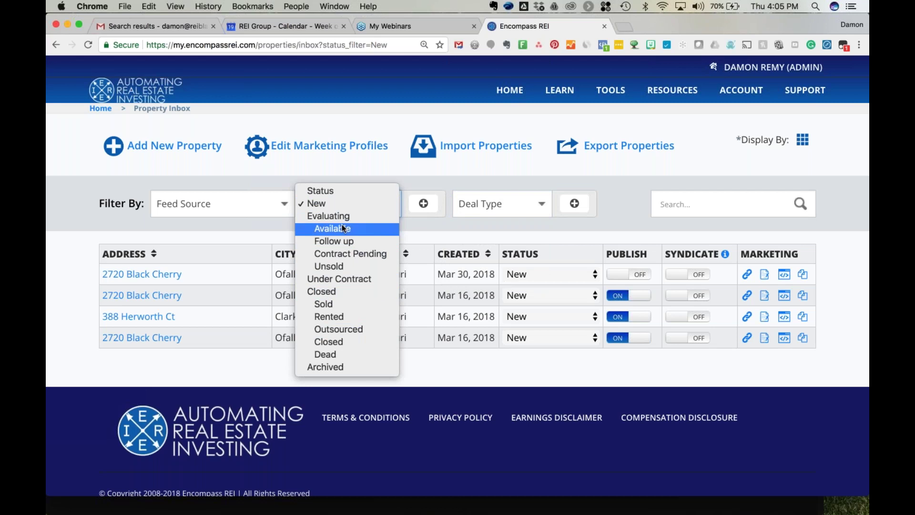
{"action": "left_click", "coordinate": [328, 167]}
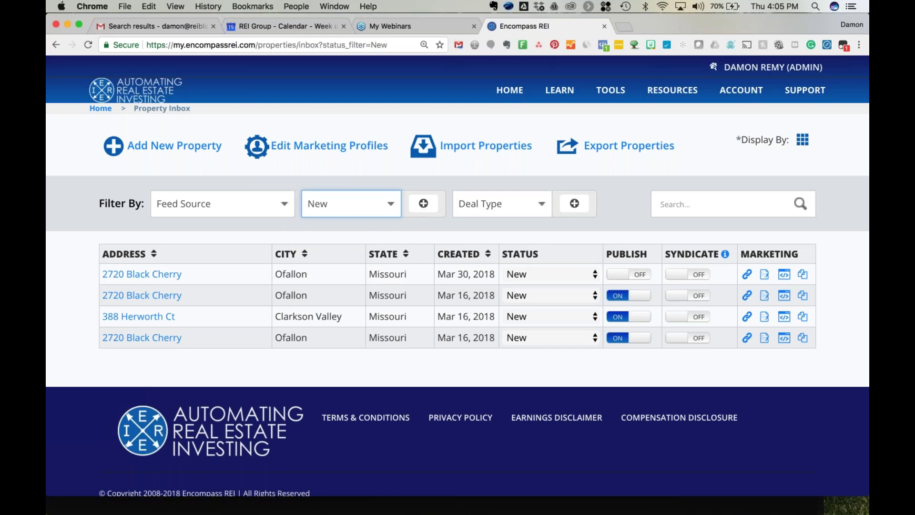
{"action": "left_click", "coordinate": [689, 209]}
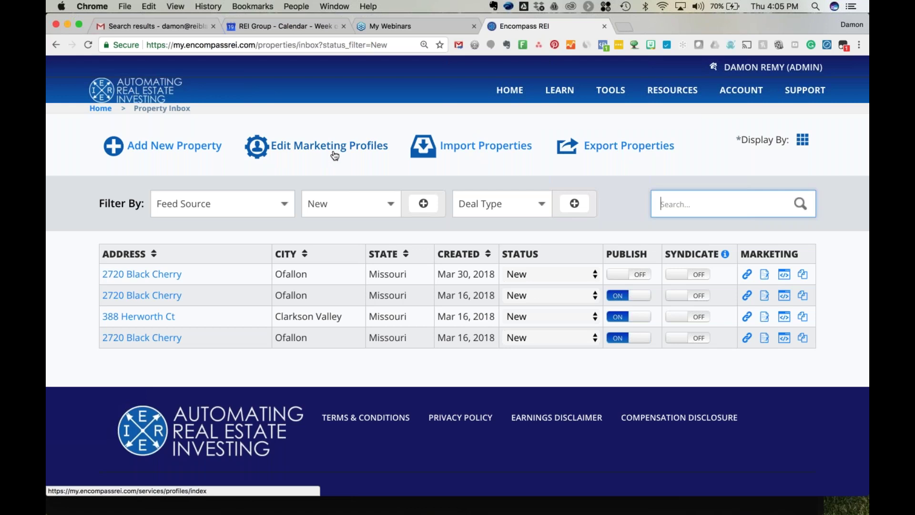
{"action": "mouse_move", "coordinate": [750, 96]}
{"action": "mouse_move", "coordinate": [192, 275]}
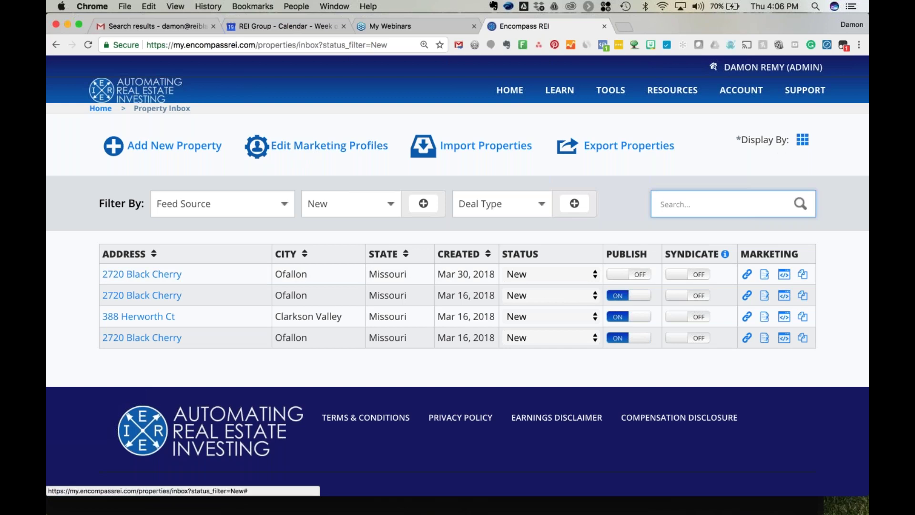
{"action": "left_click", "coordinate": [802, 140]}
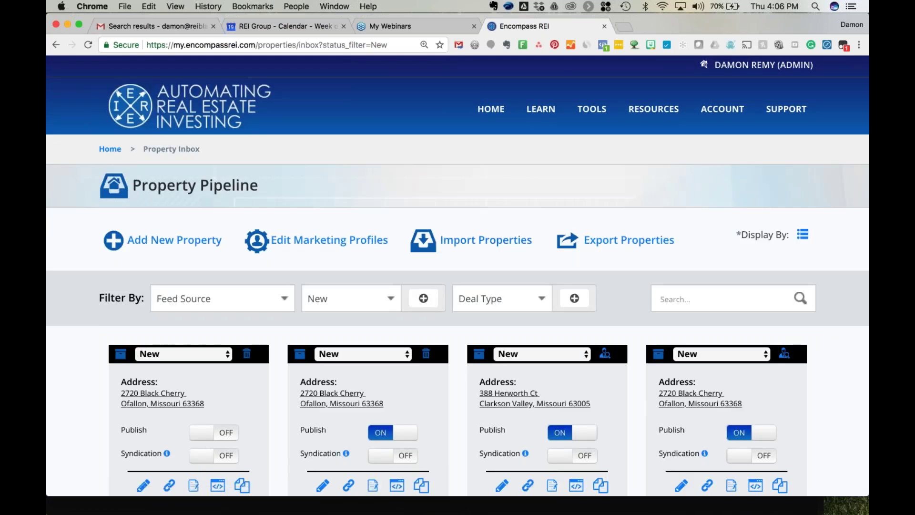
{"action": "scroll", "coordinate": [457, 277], "scroll_direction": "down", "scroll_amount": 3}
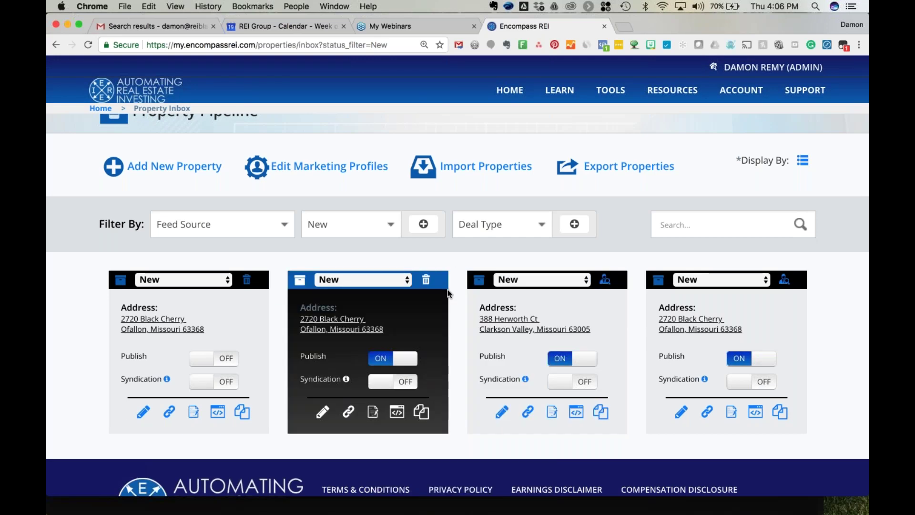
{"action": "scroll", "coordinate": [459, 305], "scroll_direction": "down", "scroll_amount": 2}
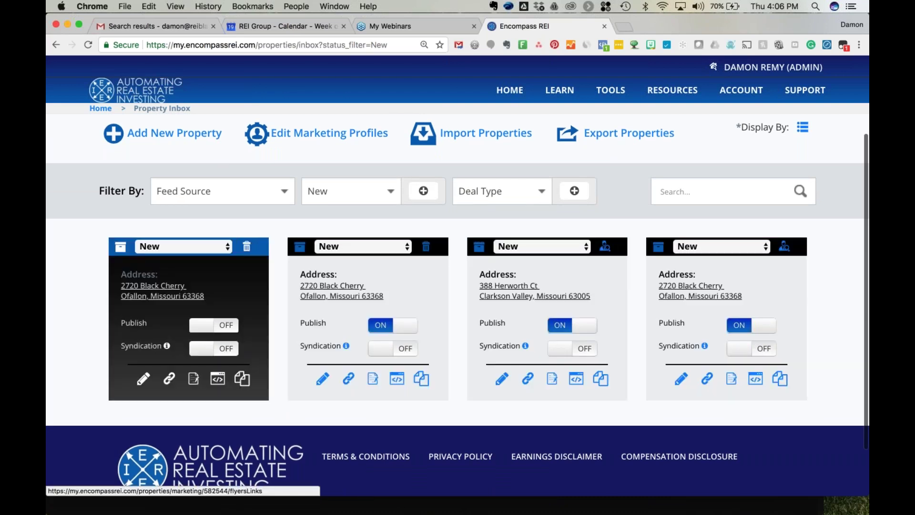
{"action": "left_click", "coordinate": [187, 246]}
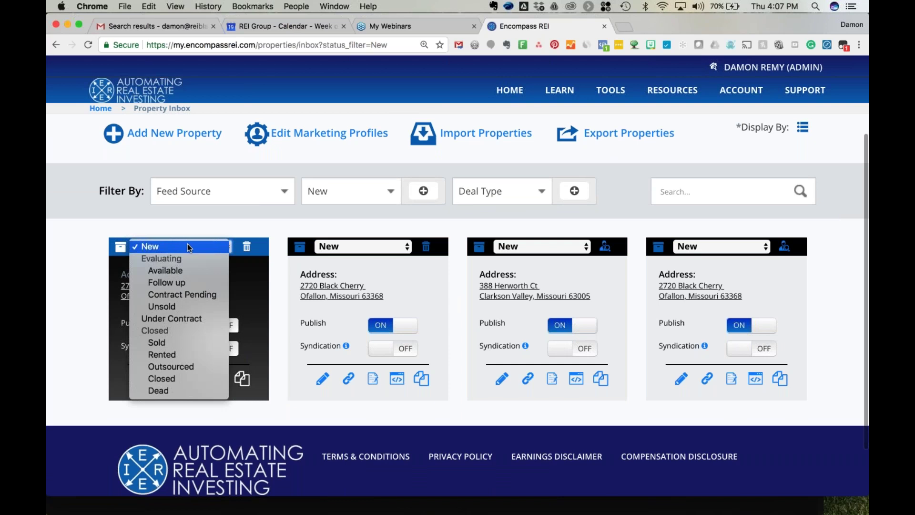
{"action": "left_click", "coordinate": [85, 236]}
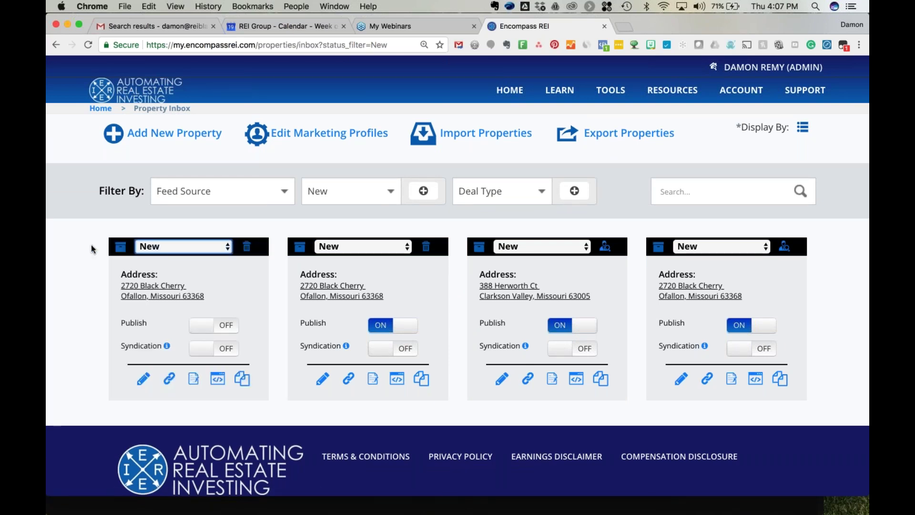
{"action": "left_click", "coordinate": [802, 133]}
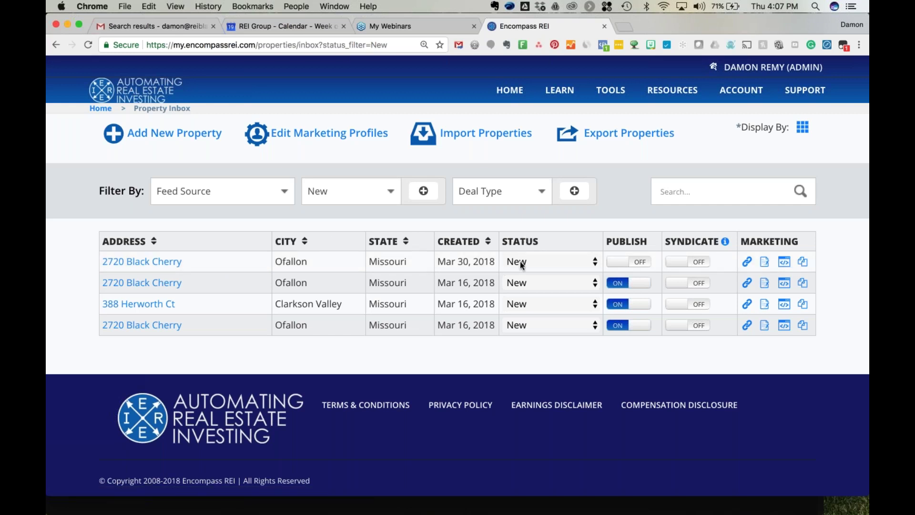
{"action": "left_click", "coordinate": [565, 261]}
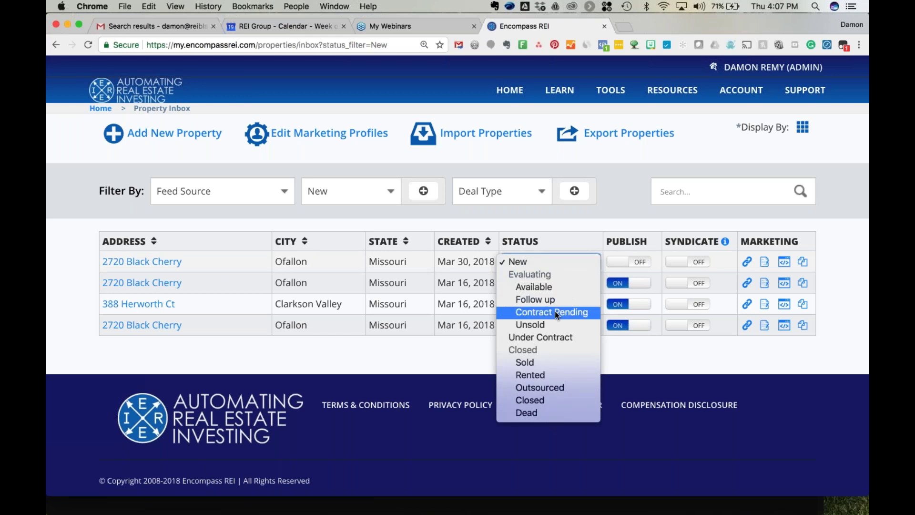
{"action": "left_click", "coordinate": [559, 240]}
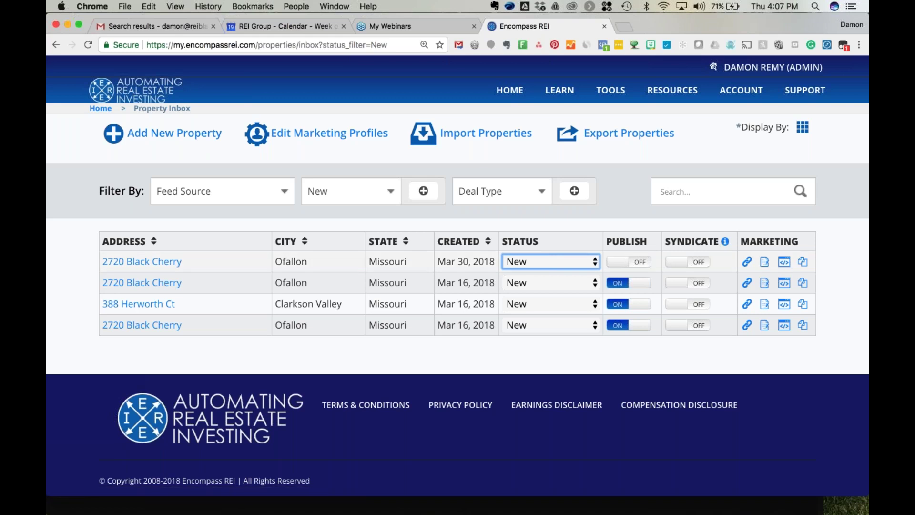
{"action": "mouse_move", "coordinate": [228, 262]}
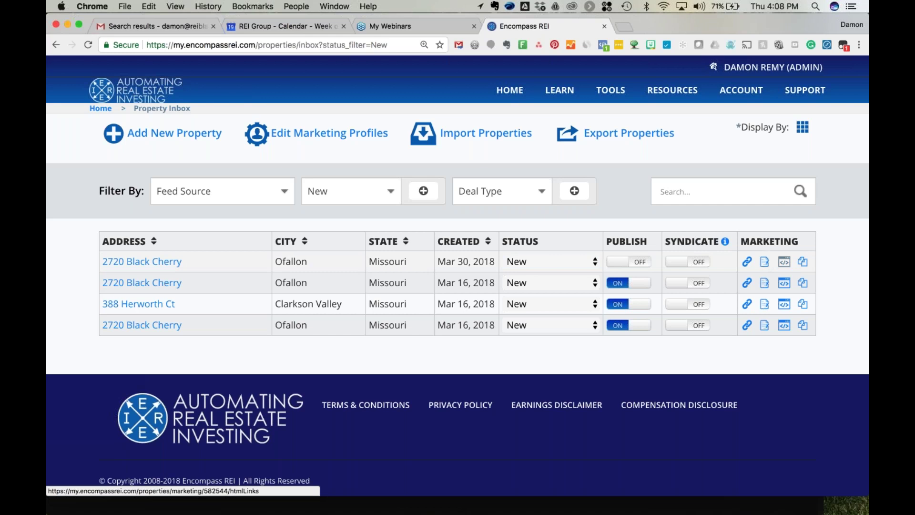
{"action": "left_click", "coordinate": [784, 261]}
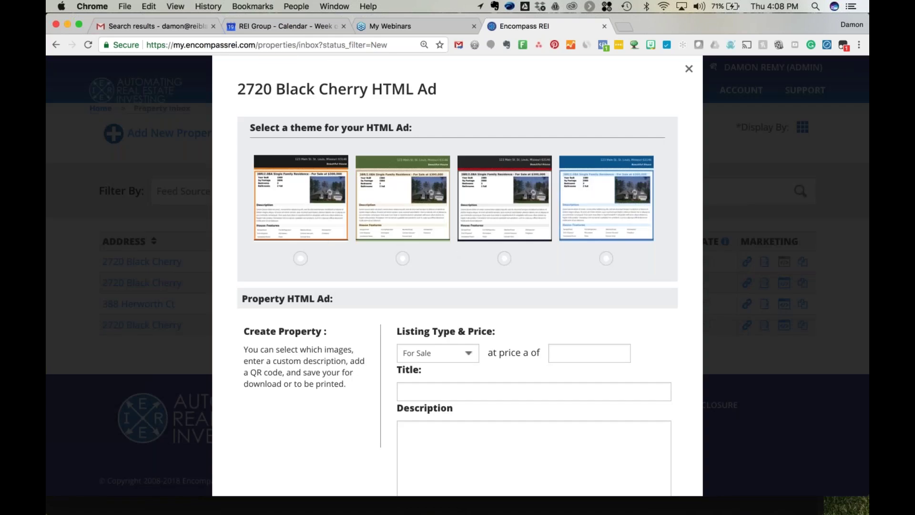
{"action": "scroll", "coordinate": [324, 241], "scroll_direction": "down", "scroll_amount": 3}
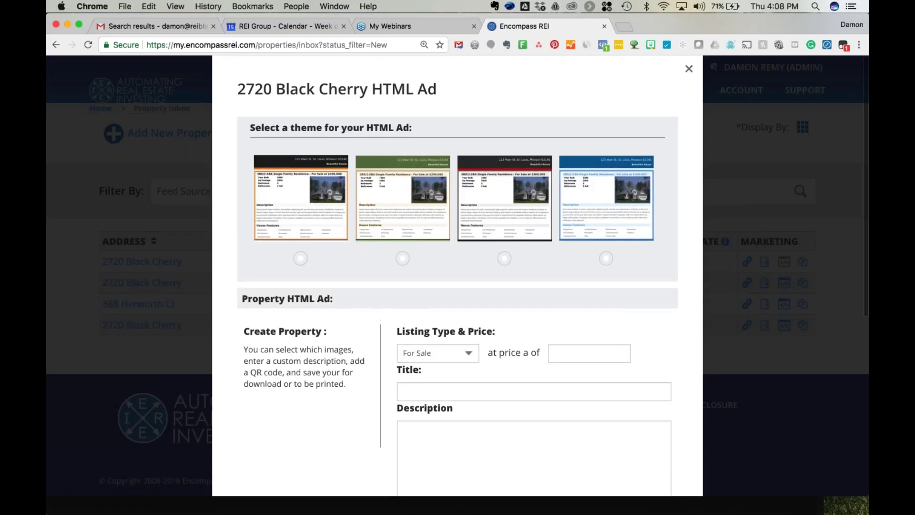
{"action": "left_click", "coordinate": [690, 70]}
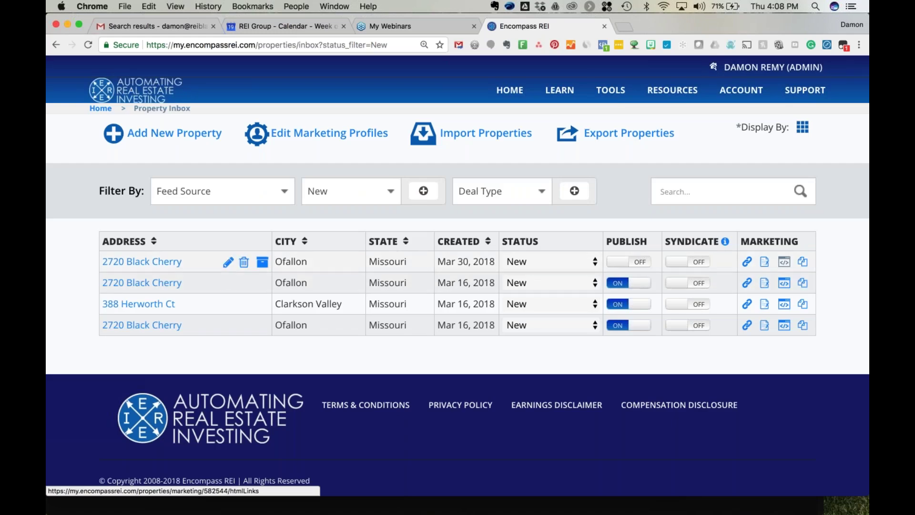
{"action": "left_click", "coordinate": [140, 139]}
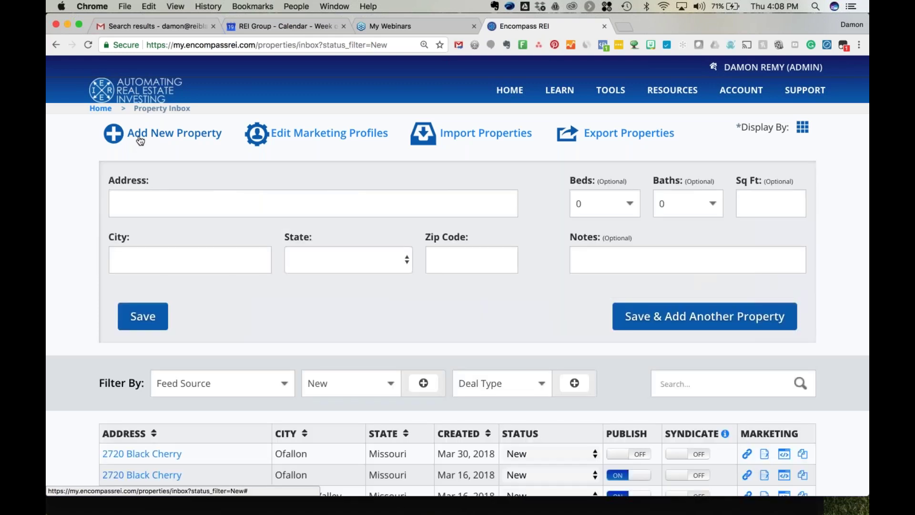
{"action": "left_click", "coordinate": [168, 207]}
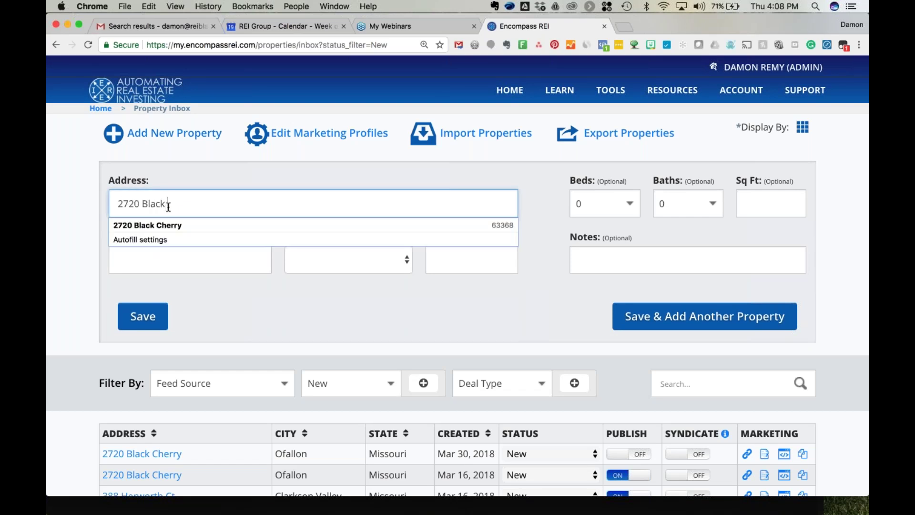
{"action": "key", "text": "Tab"}
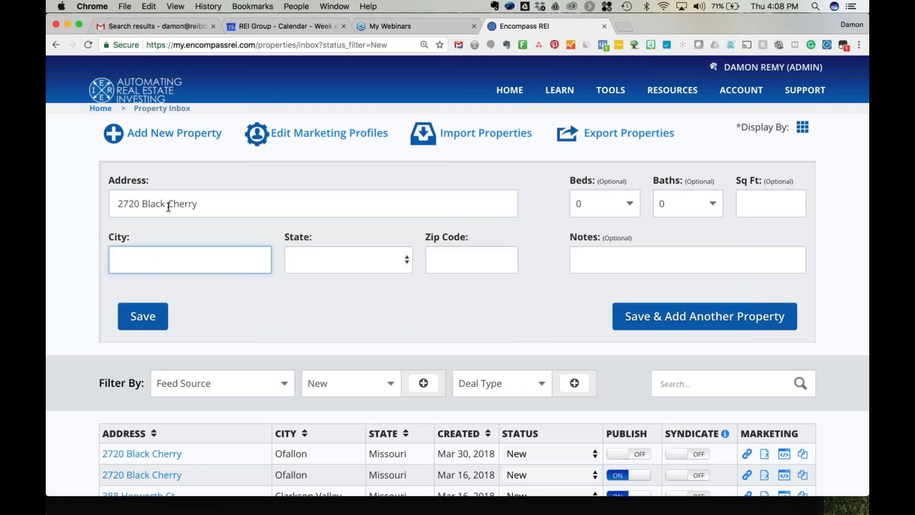
{"action": "type", "text": "OFallon"}
{"action": "key", "text": "Tab"}
{"action": "key", "text": "m"}
{"action": "key", "text": "m"}
{"action": "key", "text": "m"}
{"action": "key", "text": "m"}
{"action": "key", "text": "m"}
{"action": "key", "text": "m"}
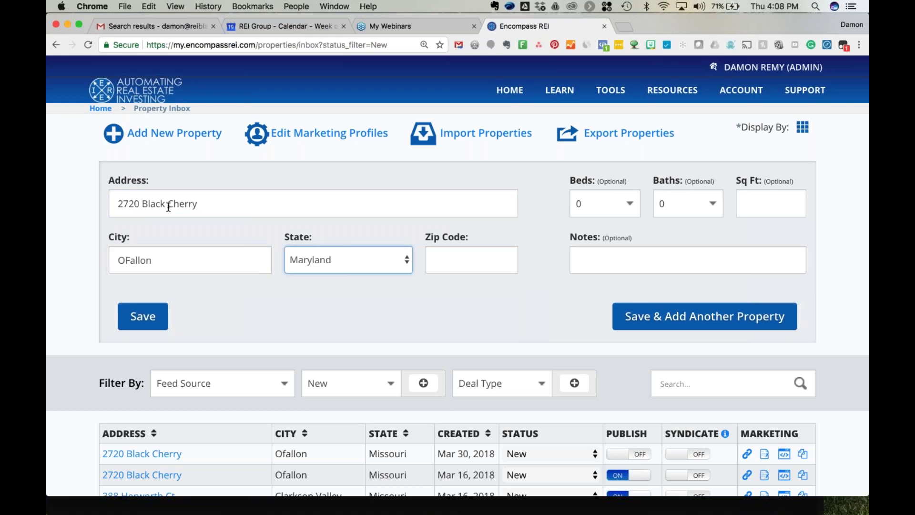
{"action": "key", "text": "m"}
{"action": "key", "text": "Tab"}
{"action": "type", "text": "63368"}
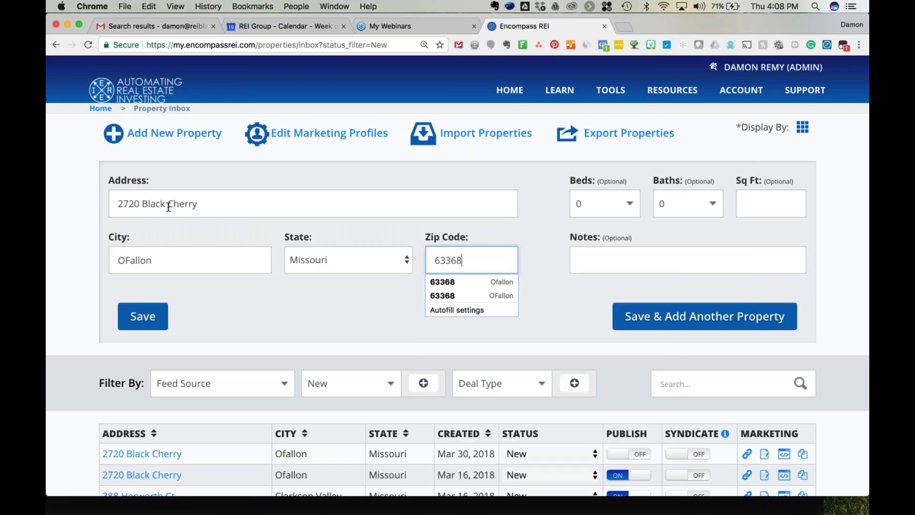
{"action": "key", "text": "Tab"}
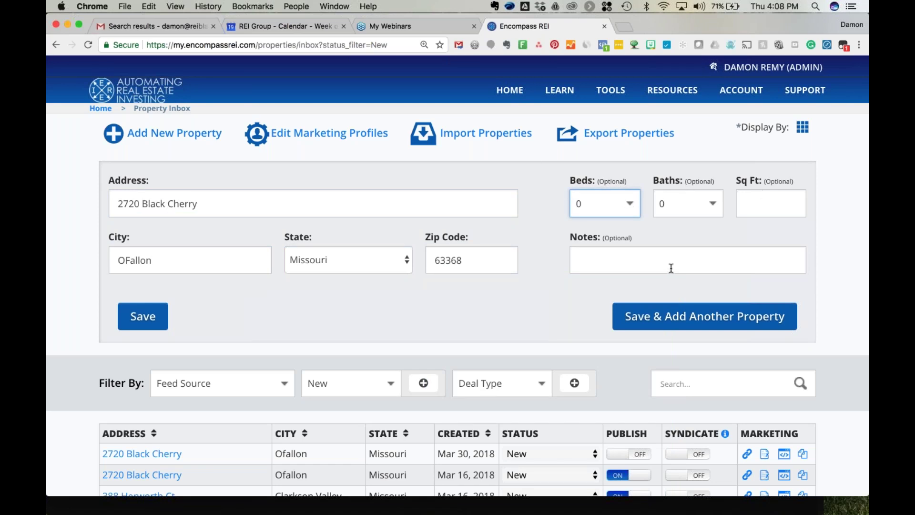
{"action": "left_click", "coordinate": [143, 314]}
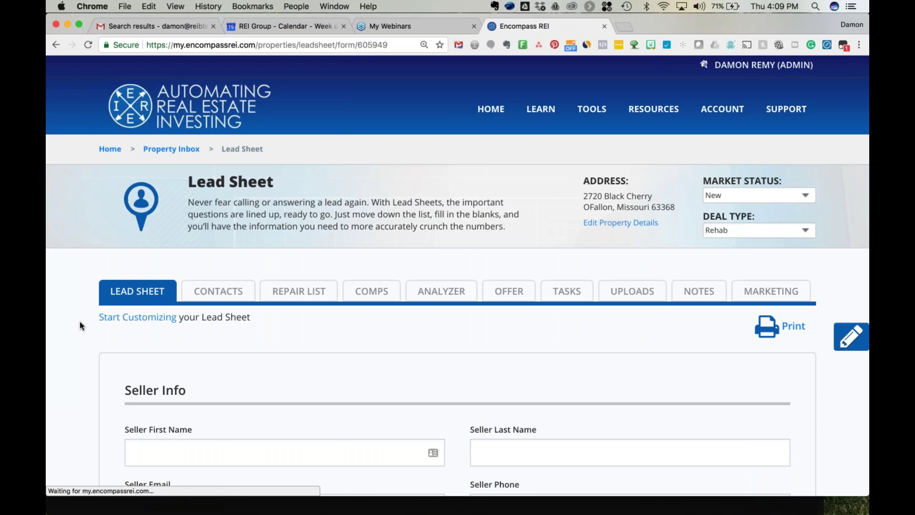
Scroll through the lead sheet's Seller Info, Property Info and Property Details questions.
{"action": "scroll", "coordinate": [79, 322], "scroll_direction": "down", "scroll_amount": 3}
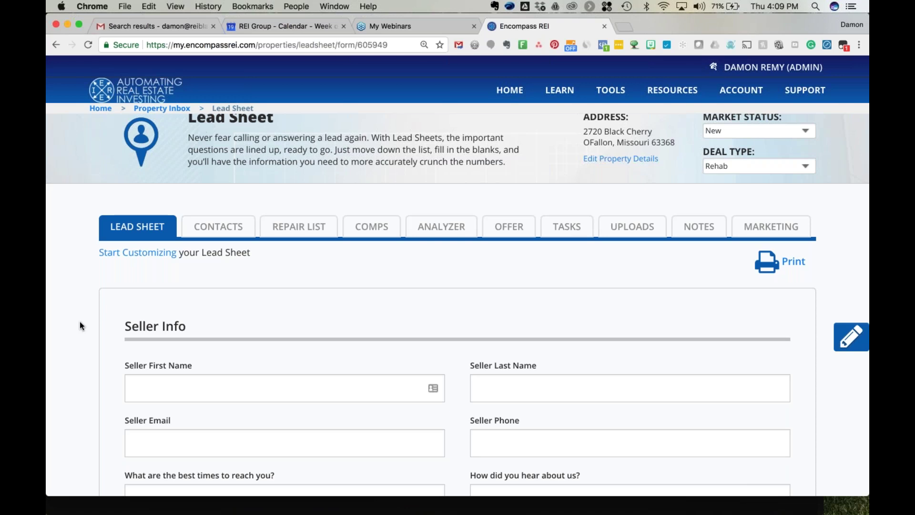
{"action": "scroll", "coordinate": [79, 321], "scroll_direction": "down", "scroll_amount": 6}
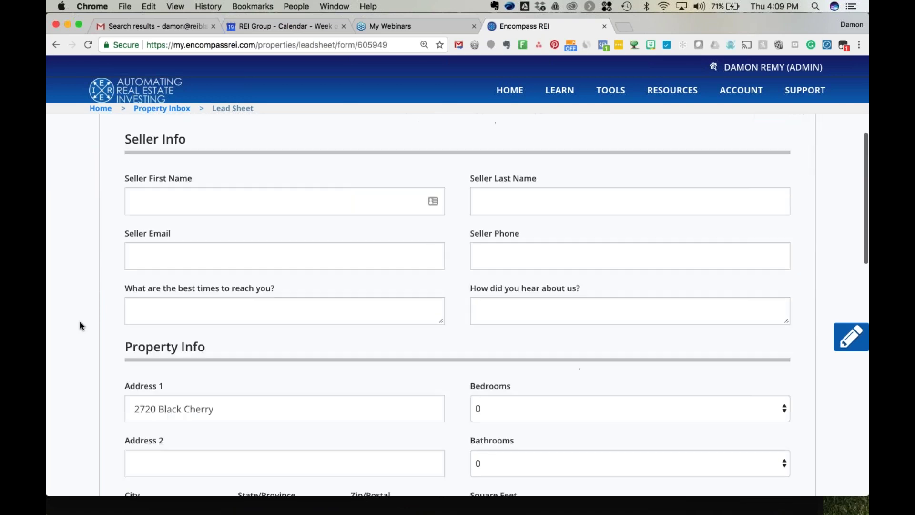
{"action": "scroll", "coordinate": [80, 323], "scroll_direction": "down", "scroll_amount": 6}
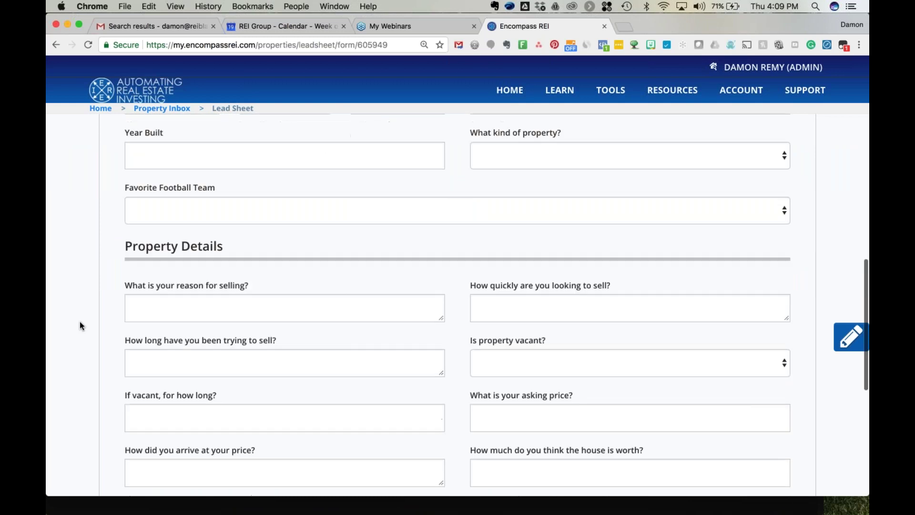
{"action": "scroll", "coordinate": [79, 322], "scroll_direction": "down", "scroll_amount": 5}
{"action": "scroll", "coordinate": [80, 322], "scroll_direction": "up", "scroll_amount": 6}
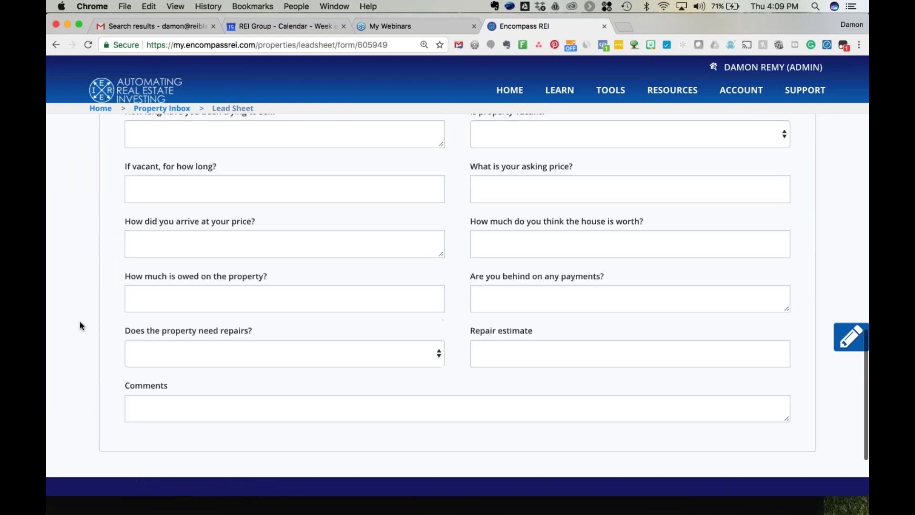
{"action": "scroll", "coordinate": [79, 322], "scroll_direction": "up", "scroll_amount": 10}
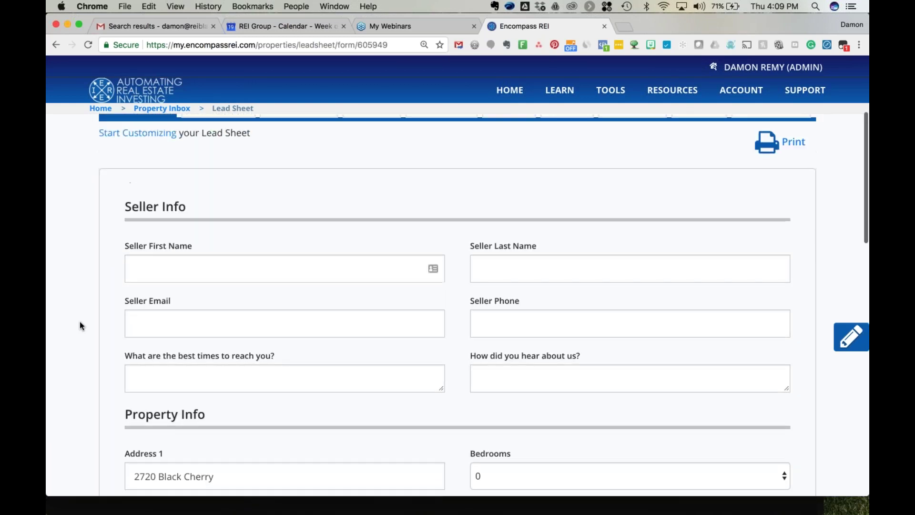
{"action": "scroll", "coordinate": [79, 322], "scroll_direction": "up", "scroll_amount": 1}
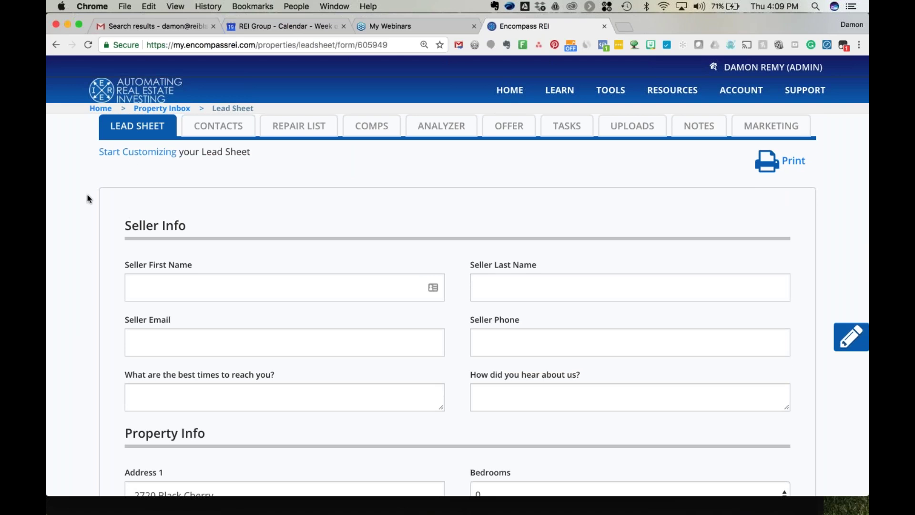
Turn on lead-sheet customization and try dragging a Text field onto the form.
{"action": "left_click", "coordinate": [852, 336]}
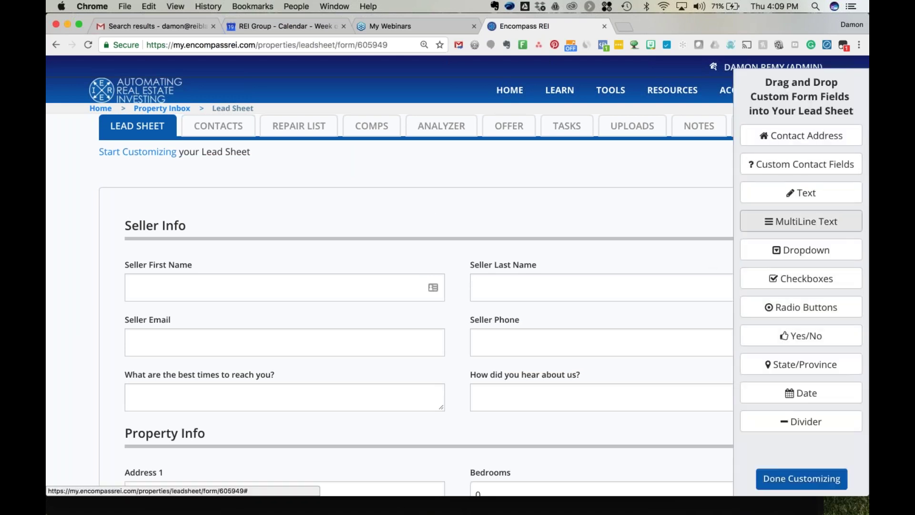
{"action": "left_click_drag", "start_coordinate": [792, 192], "coordinate": [337, 309]}
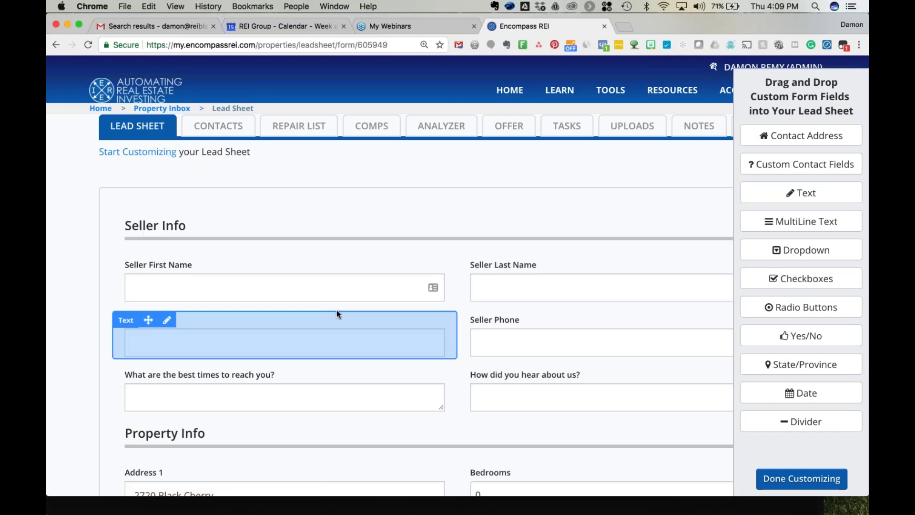
{"action": "scroll", "coordinate": [337, 314], "scroll_direction": "down", "scroll_amount": 2}
{"action": "scroll", "coordinate": [337, 313], "scroll_direction": "down", "scroll_amount": 3}
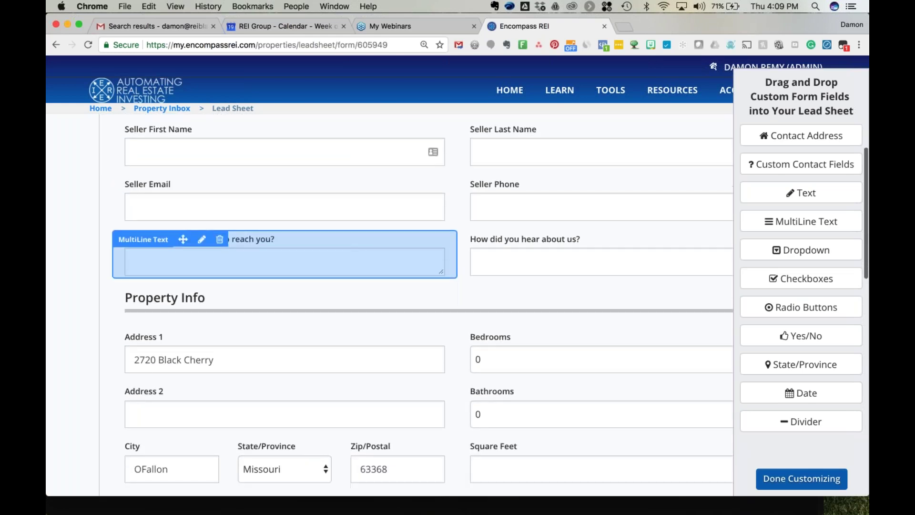
{"action": "scroll", "coordinate": [286, 286], "scroll_direction": "down", "scroll_amount": 1}
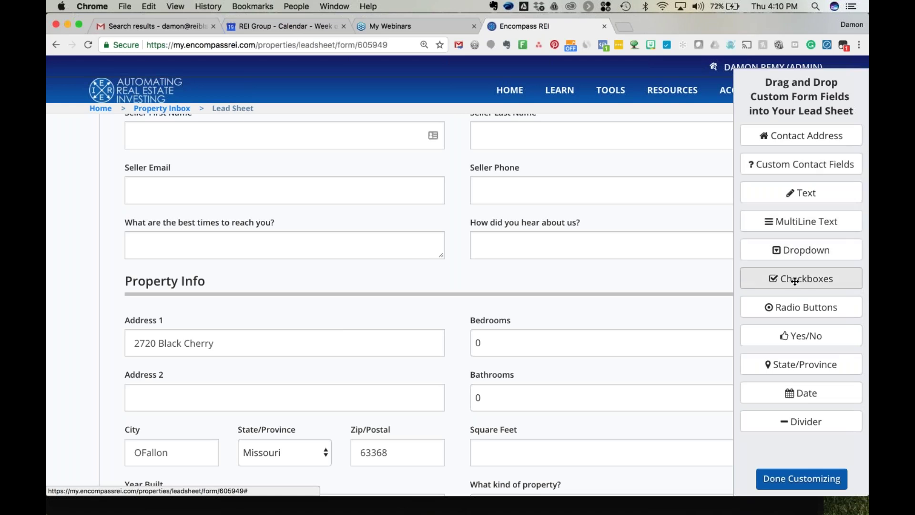
Place a checkbox field labelled 'Your Favorite Football Team' with options Dallas Cowboys and San Francisco 49ers.
{"action": "left_click_drag", "start_coordinate": [794, 282], "coordinate": [346, 293]}
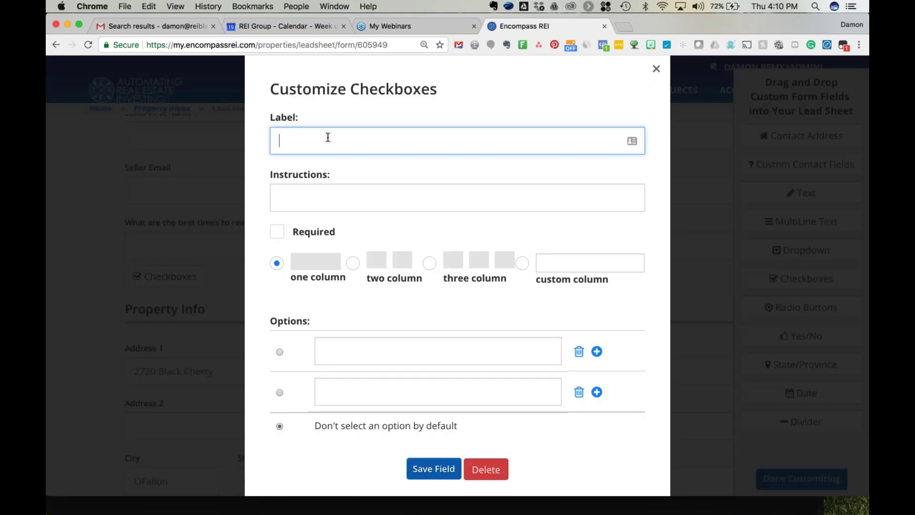
{"action": "type", "text": "Your Favorite Footba"}
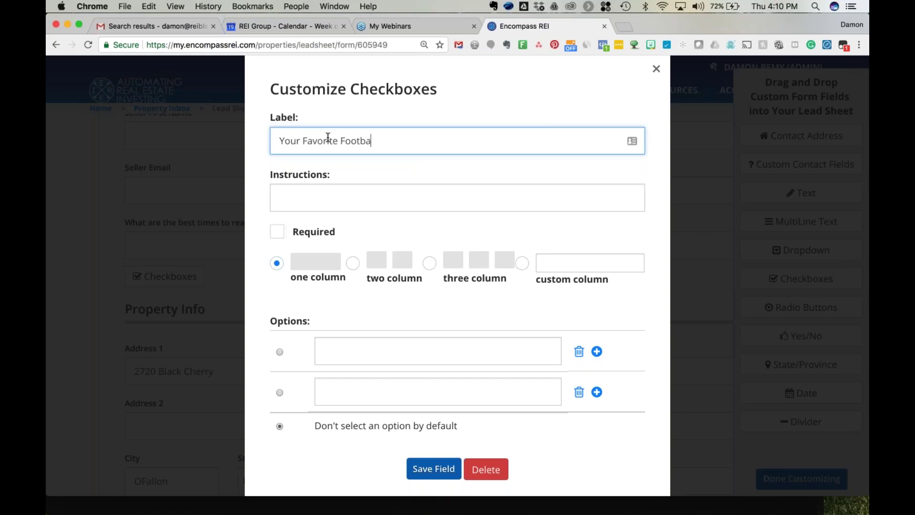
{"action": "type", "text": "ll Team"}
{"action": "left_click", "coordinate": [374, 352]}
{"action": "type", "text": "Dal"}
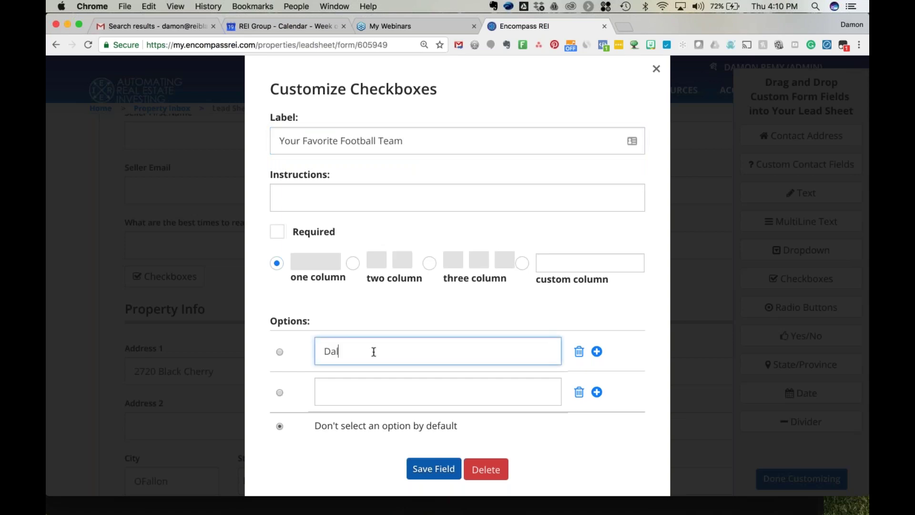
{"action": "type", "text": "las Cowboys"}
{"action": "key", "text": "Tab"}
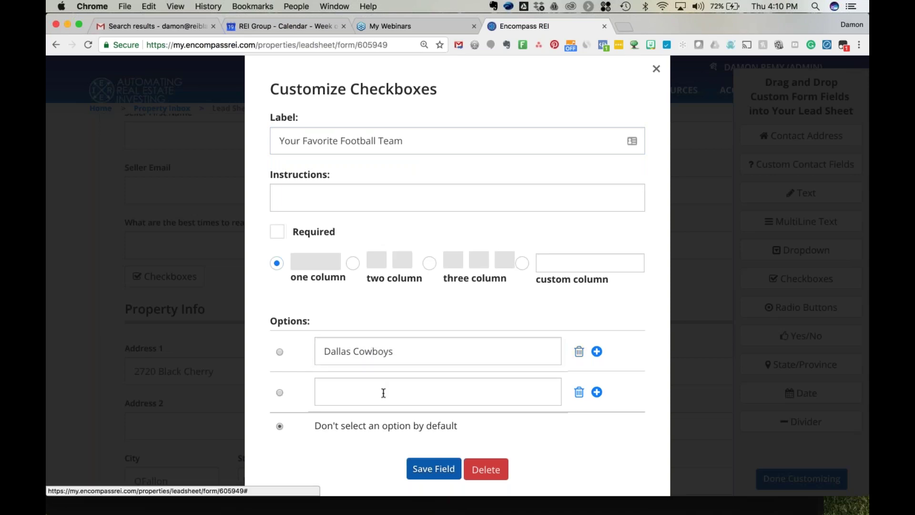
{"action": "type", "text": "San Fr"}
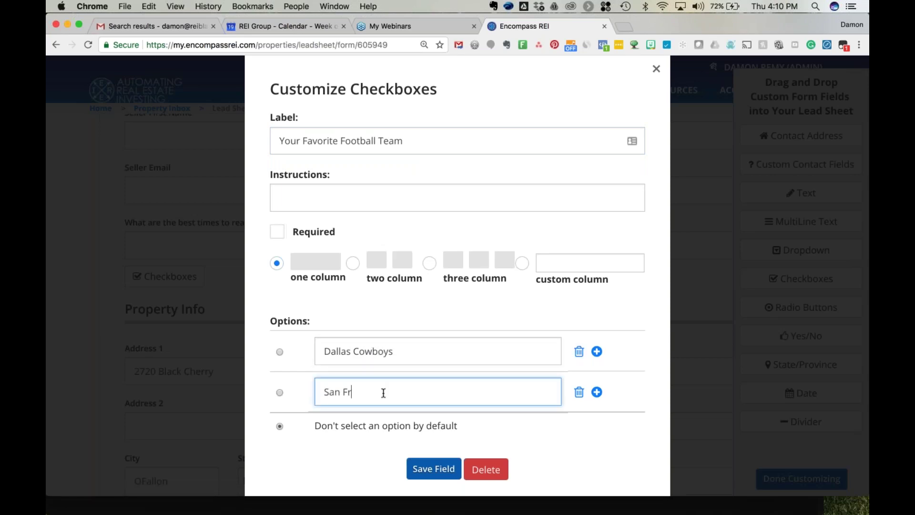
{"action": "type", "text": "ancisco 49ers"}
{"action": "scroll", "coordinate": [601, 407], "scroll_direction": "down", "scroll_amount": 1}
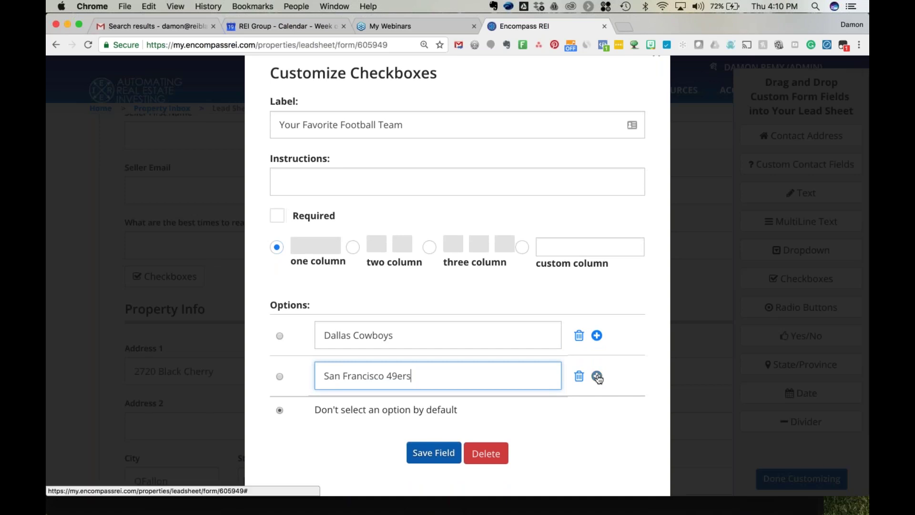
{"action": "left_click", "coordinate": [424, 457]}
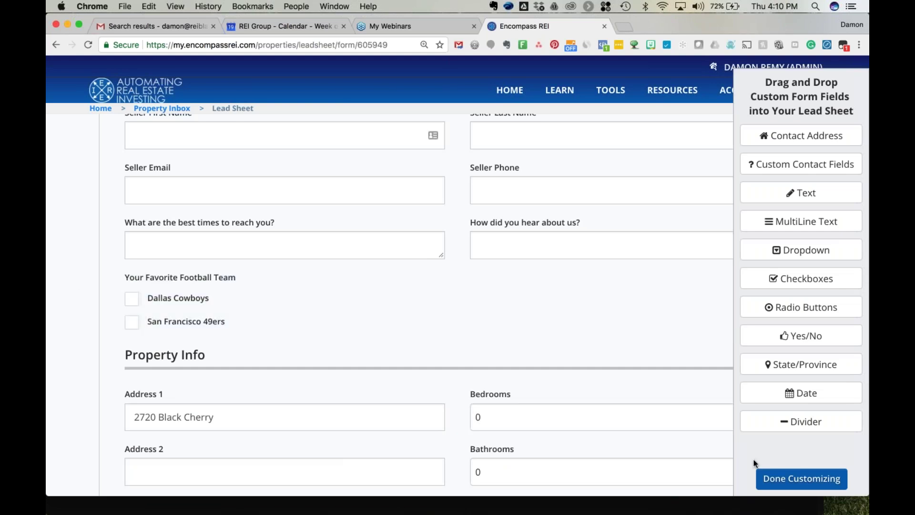
{"action": "left_click", "coordinate": [786, 479]}
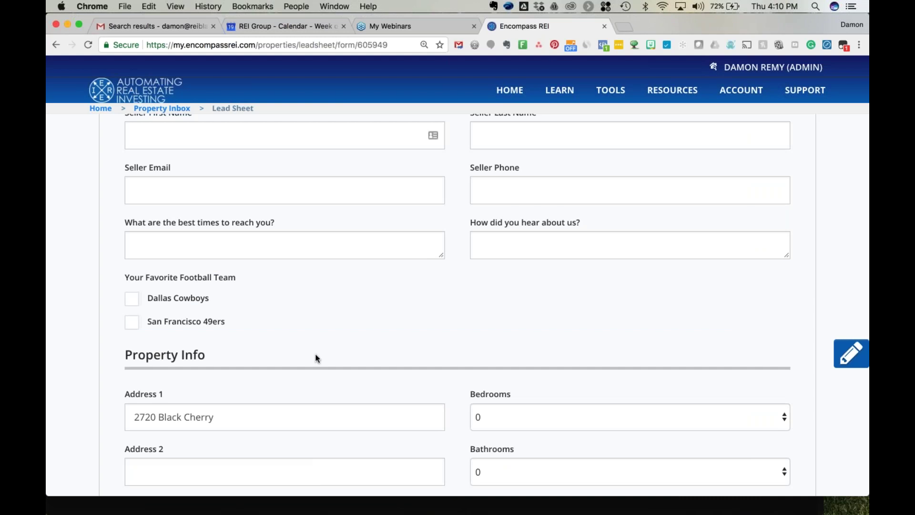
{"action": "scroll", "coordinate": [72, 274], "scroll_direction": "down", "scroll_amount": 1}
{"action": "scroll", "coordinate": [70, 274], "scroll_direction": "down", "scroll_amount": 2}
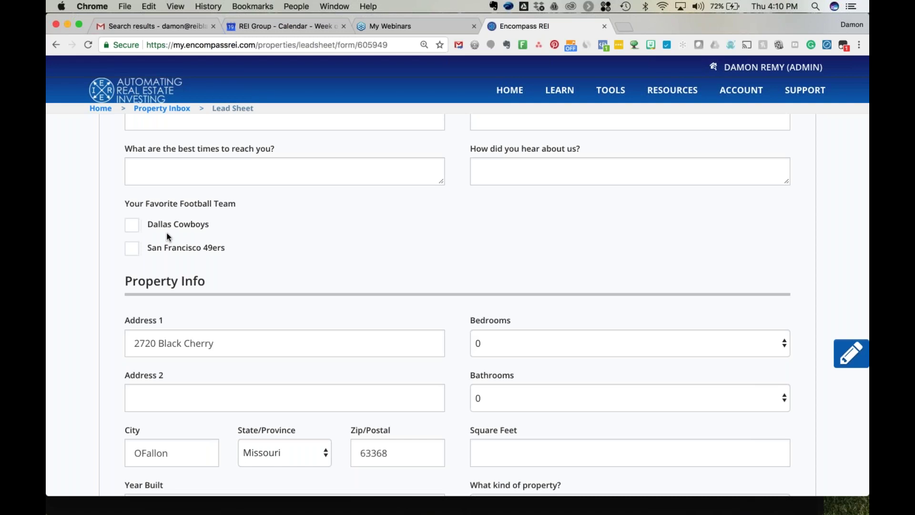
{"action": "scroll", "coordinate": [167, 237], "scroll_direction": "up", "scroll_amount": 5}
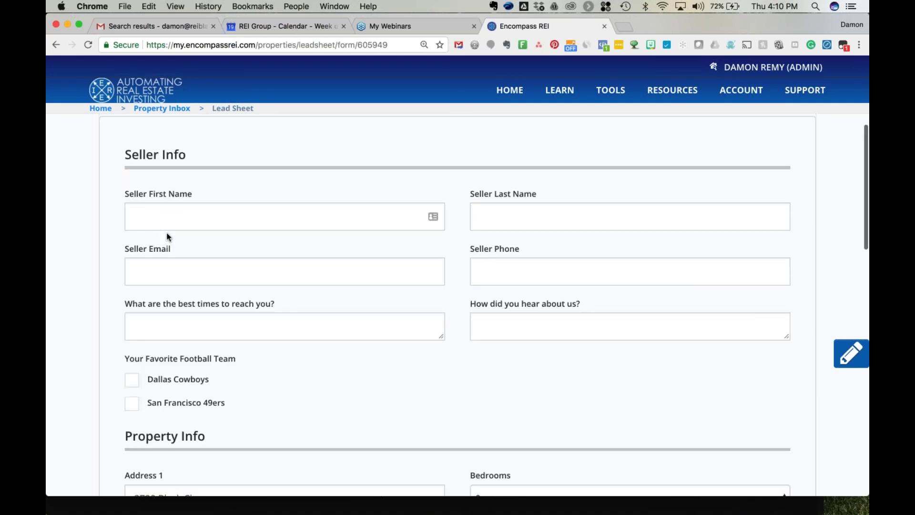
{"action": "scroll", "coordinate": [484, 305], "scroll_direction": "down", "scroll_amount": 10}
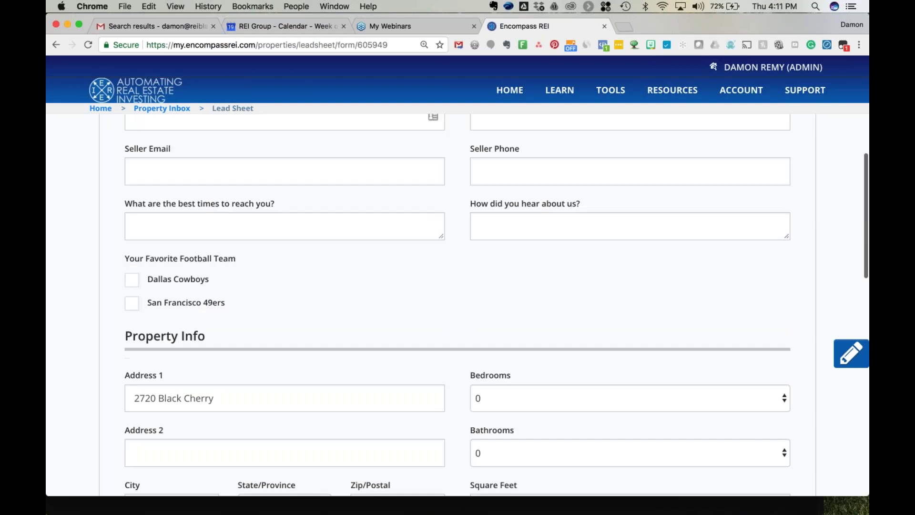
{"action": "scroll", "coordinate": [457, 305], "scroll_direction": "down", "scroll_amount": 10}
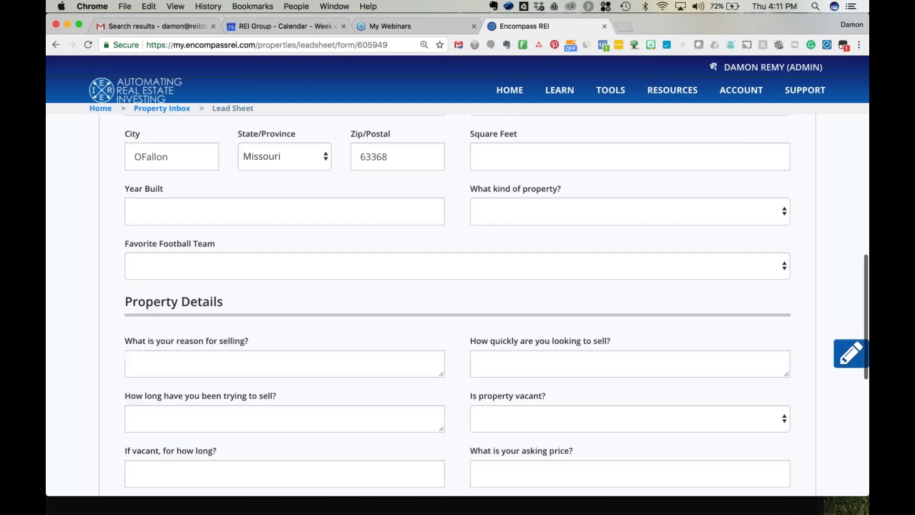
{"action": "scroll", "coordinate": [457, 305], "scroll_direction": "down", "scroll_amount": 3}
{"action": "scroll", "coordinate": [457, 305], "scroll_direction": "up", "scroll_amount": 17}
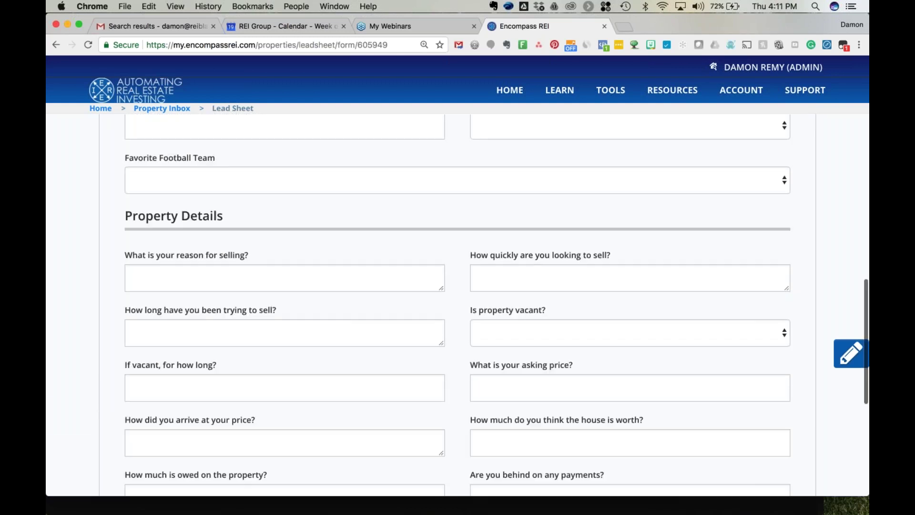
{"action": "scroll", "coordinate": [141, 258], "scroll_direction": "up", "scroll_amount": 9}
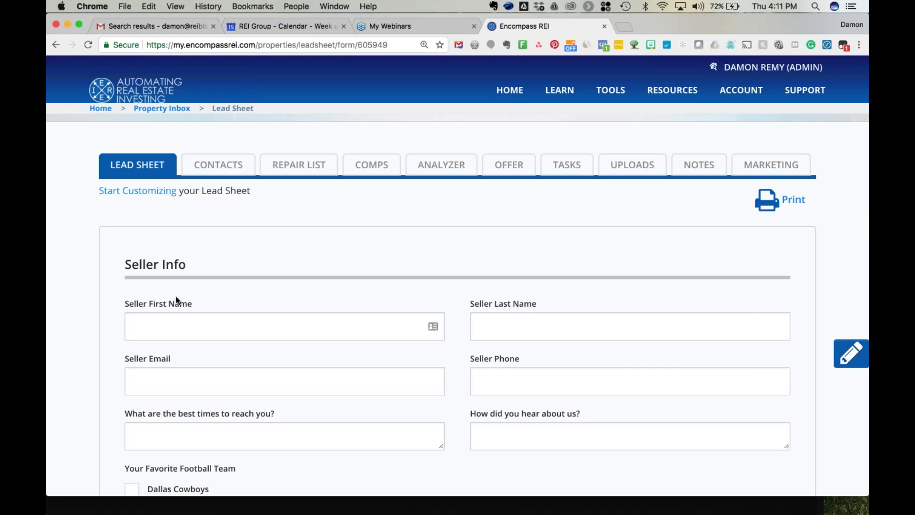
{"action": "scroll", "coordinate": [176, 296], "scroll_direction": "down", "scroll_amount": 3}
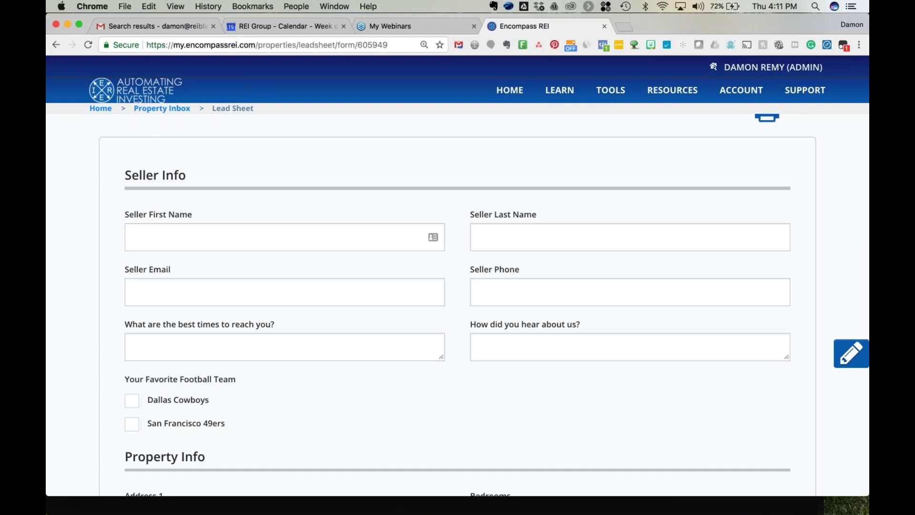
{"action": "scroll", "coordinate": [457, 293], "scroll_direction": "up", "scroll_amount": 3}
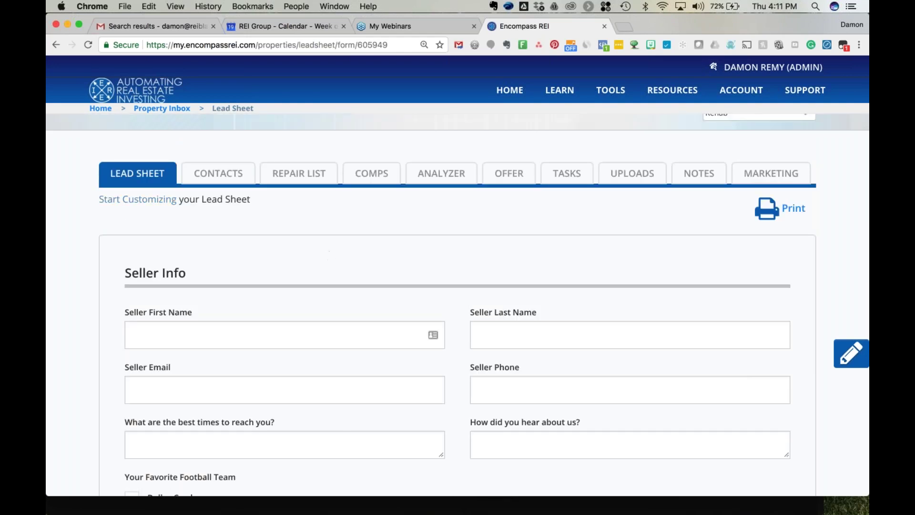
On the Contacts tab, try an existing-contact search, clear it, and start a new contact.
{"action": "left_click", "coordinate": [210, 179]}
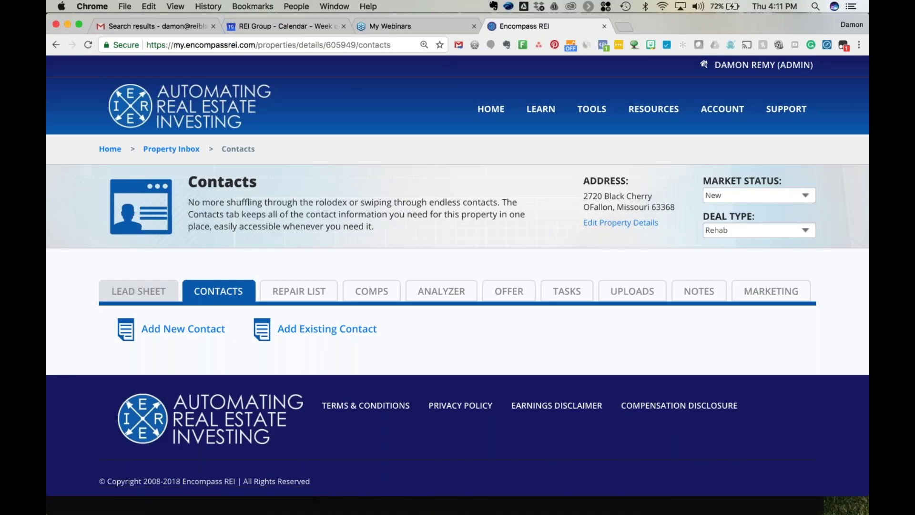
{"action": "scroll", "coordinate": [81, 300], "scroll_direction": "down", "scroll_amount": 1}
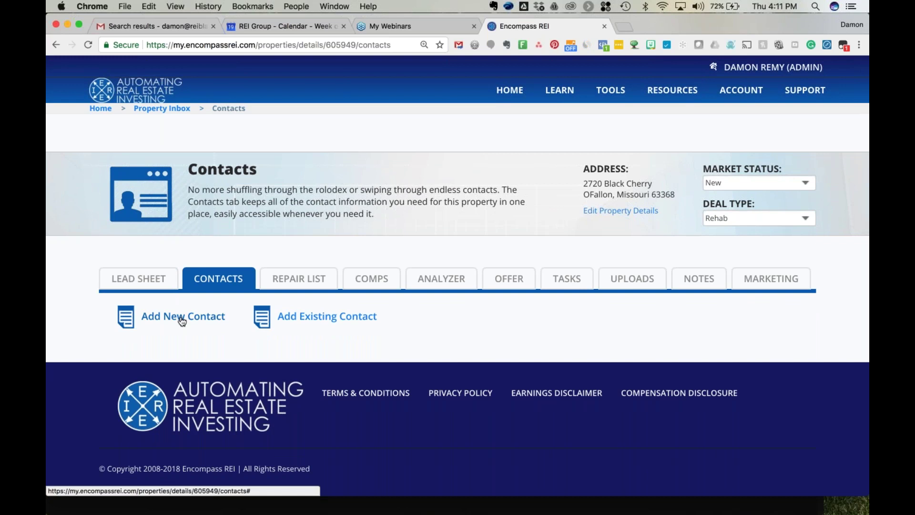
{"action": "left_click", "coordinate": [315, 317]}
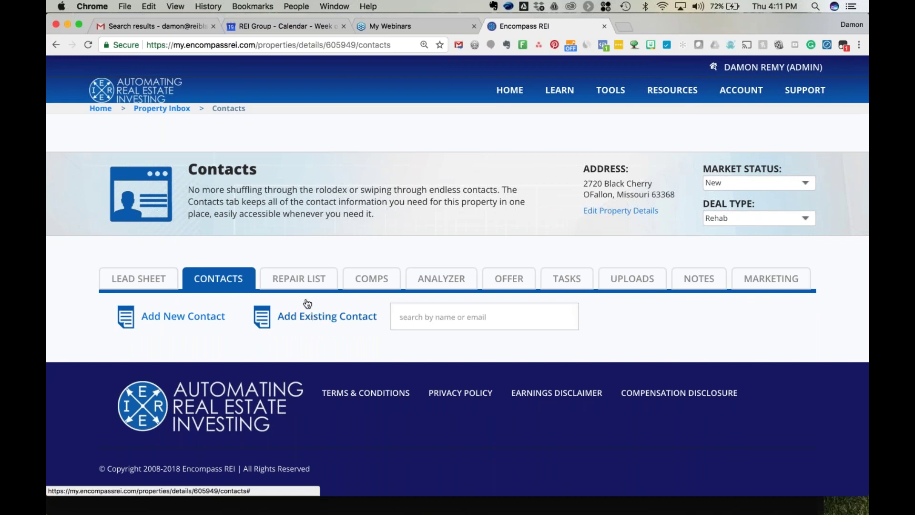
{"action": "left_click", "coordinate": [454, 317]}
{"action": "type", "text": "Damon"}
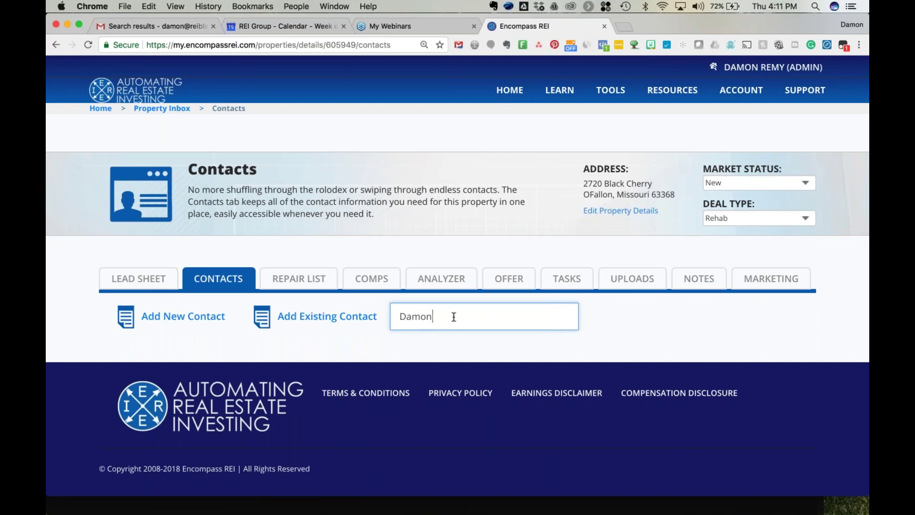
{"action": "key", "text": "BackSpace"}
{"action": "key", "text": "BackSpace"}
{"action": "key", "text": "BackSpace"}
{"action": "key", "text": "BackSpace"}
{"action": "key", "text": "BackSpace"}
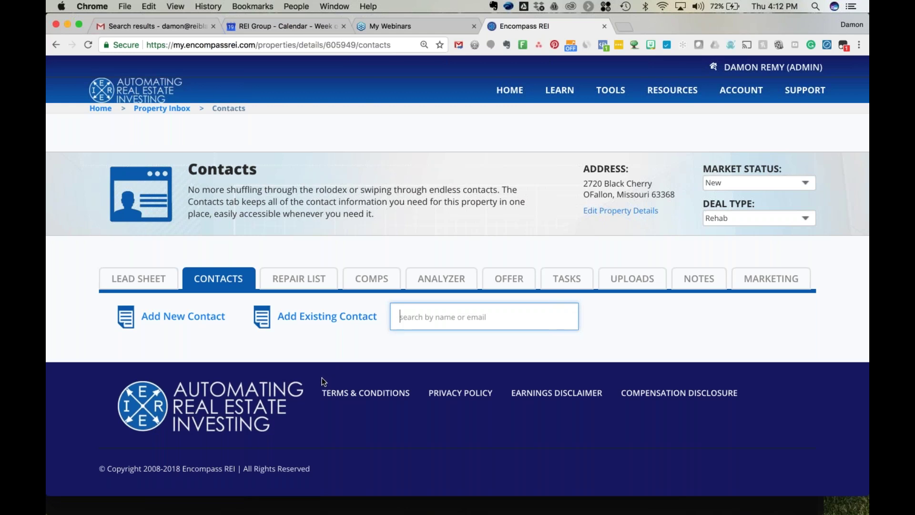
{"action": "left_click", "coordinate": [190, 319]}
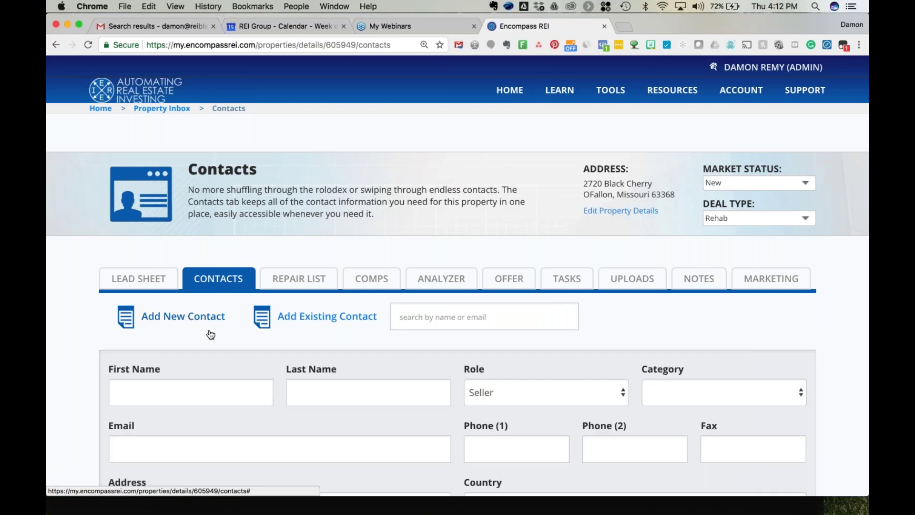
Enter the contact's first and last name and set the role to Buyer.
{"action": "scroll", "coordinate": [210, 335], "scroll_direction": "down", "scroll_amount": 3}
{"action": "left_click", "coordinate": [172, 240]}
{"action": "key", "text": "Tab"}
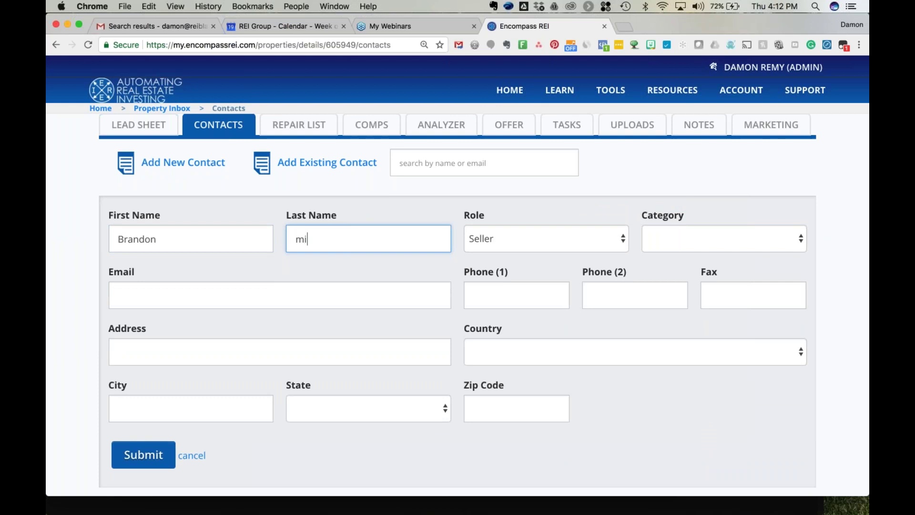
{"action": "key", "text": "Tab"}
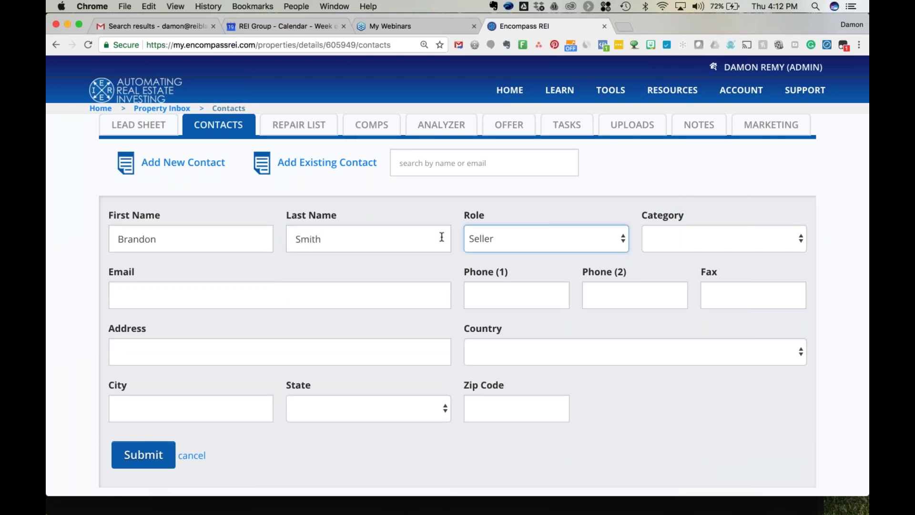
{"action": "left_click", "coordinate": [509, 239]}
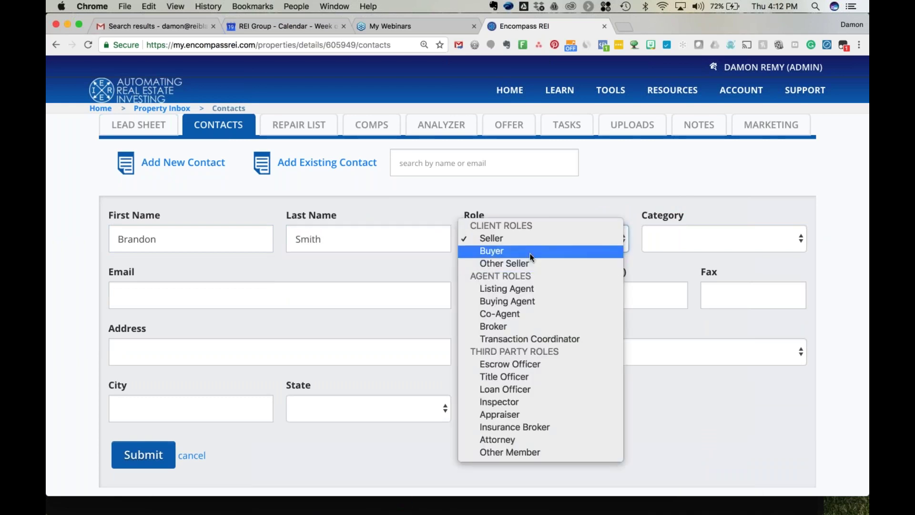
{"action": "left_click", "coordinate": [530, 253]}
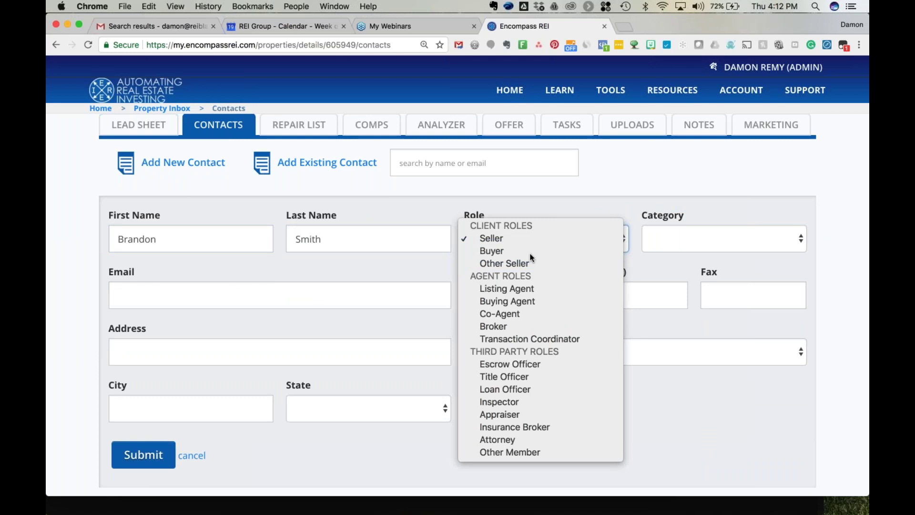
Set category Buyer - Pre-Approved, fill in the contact's e-mail, and submit the contact.
{"action": "left_click", "coordinate": [696, 245]}
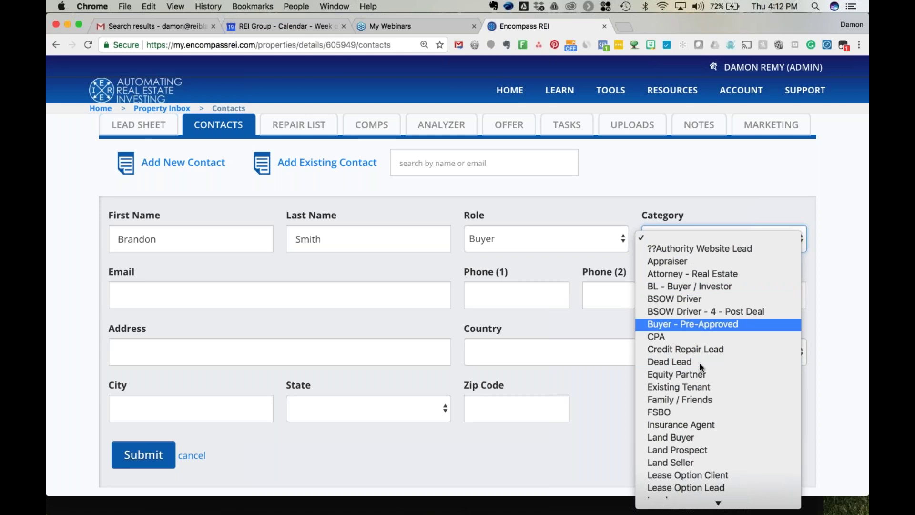
{"action": "scroll", "coordinate": [697, 436], "scroll_direction": "down", "scroll_amount": 1}
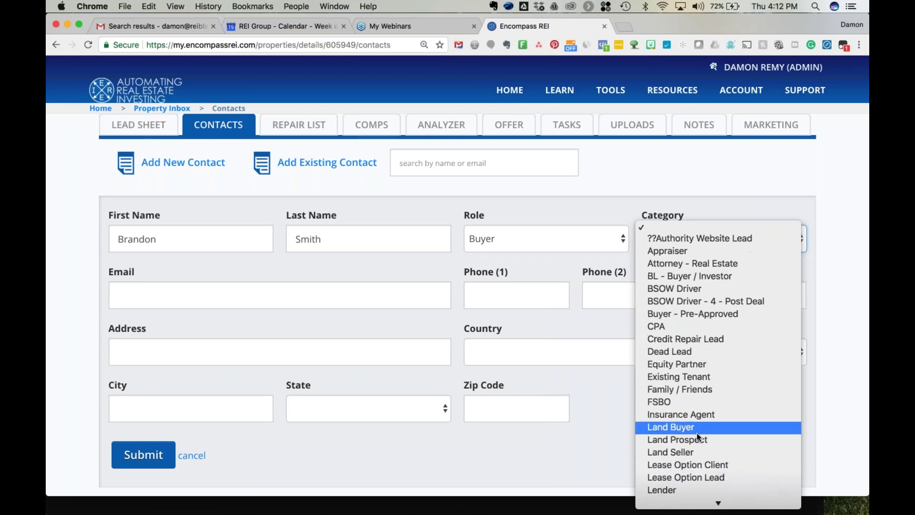
{"action": "left_click", "coordinate": [691, 313]}
{"action": "key", "text": "Tab"}
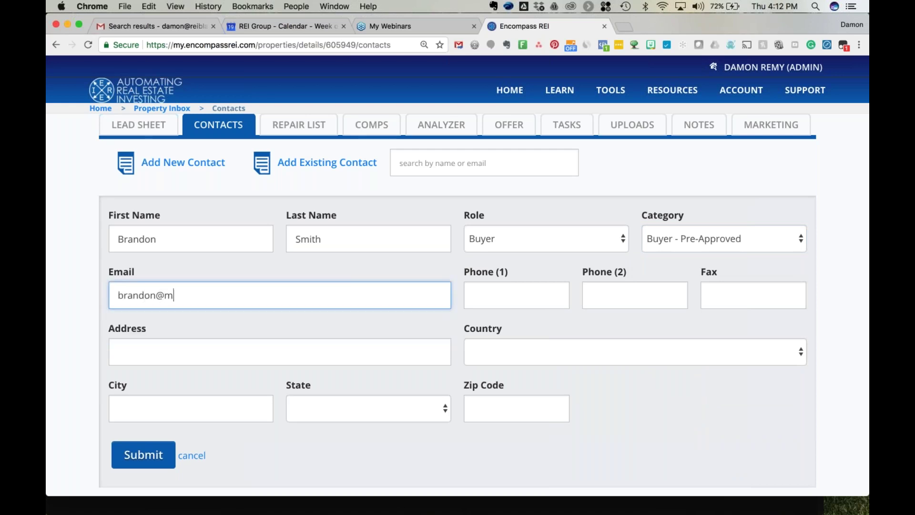
{"action": "key", "text": "Tab"}
{"action": "scroll", "coordinate": [228, 419], "scroll_direction": "down", "scroll_amount": 2}
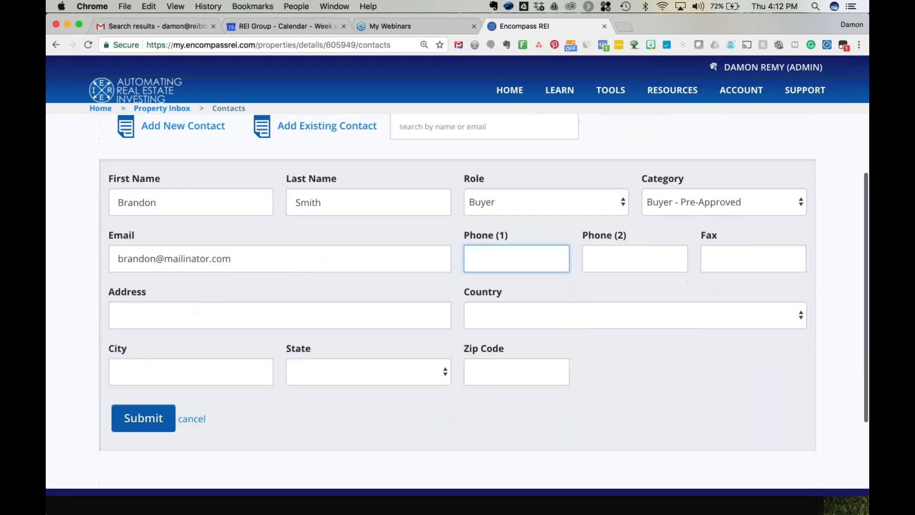
{"action": "left_click", "coordinate": [125, 420]}
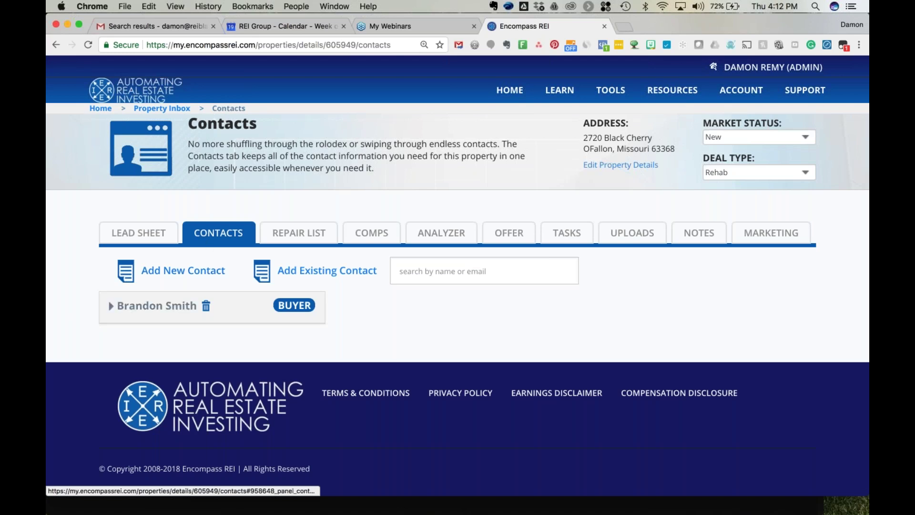
{"action": "left_click", "coordinate": [613, 95]}
{"action": "mouse_move", "coordinate": [608, 93]}
{"action": "left_click", "coordinate": [111, 309]}
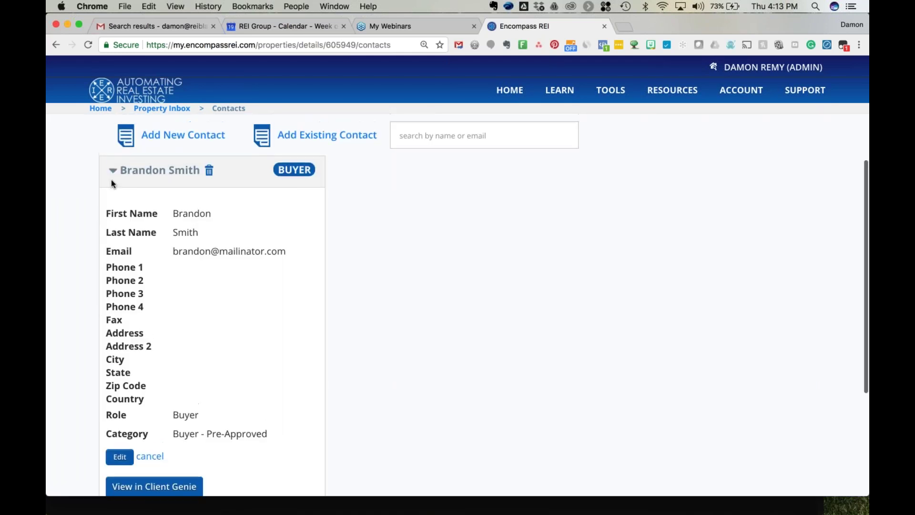
{"action": "left_click", "coordinate": [112, 161]}
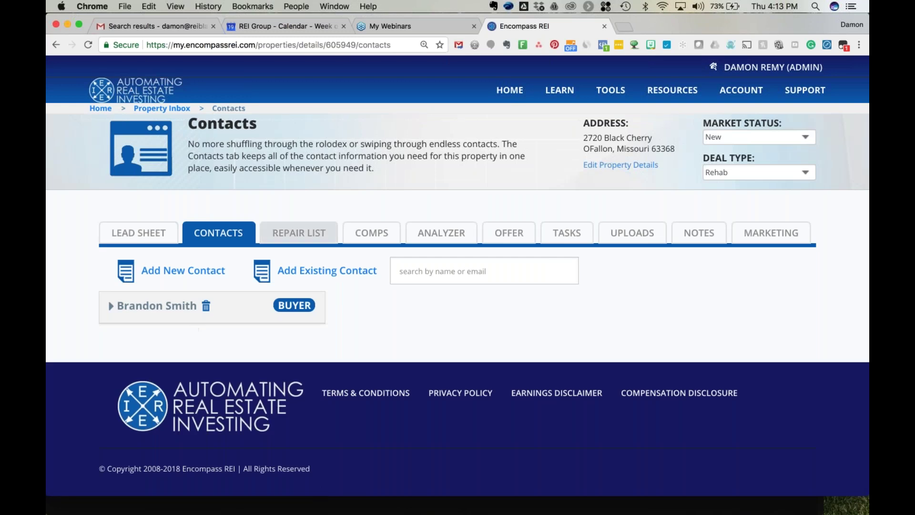
{"action": "left_click", "coordinate": [302, 234]}
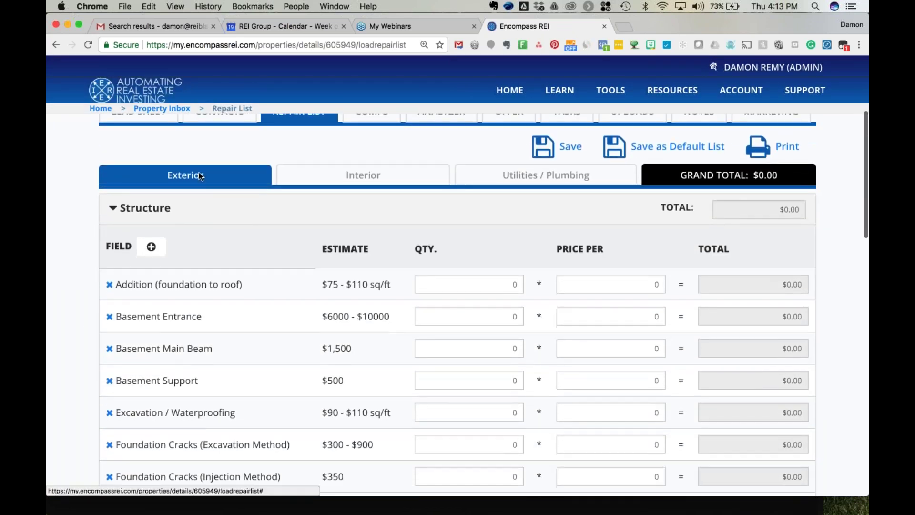
{"action": "left_click", "coordinate": [369, 176]}
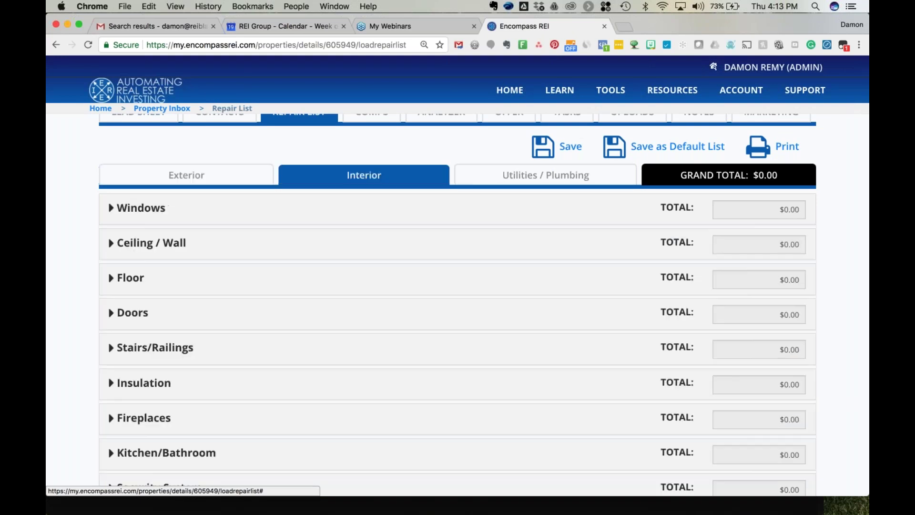
{"action": "left_click", "coordinate": [511, 175]}
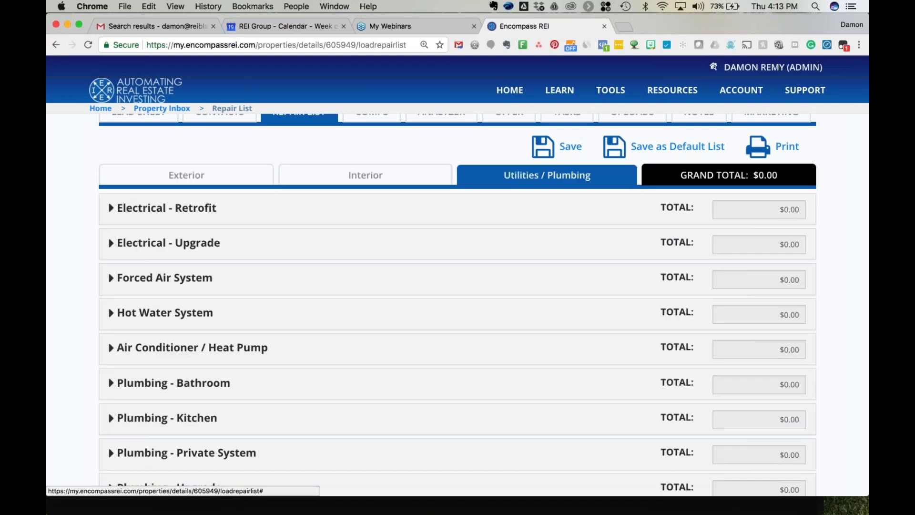
{"action": "left_click", "coordinate": [221, 173]}
{"action": "left_click", "coordinate": [143, 208]}
{"action": "scroll", "coordinate": [194, 229], "scroll_direction": "up", "scroll_amount": 2}
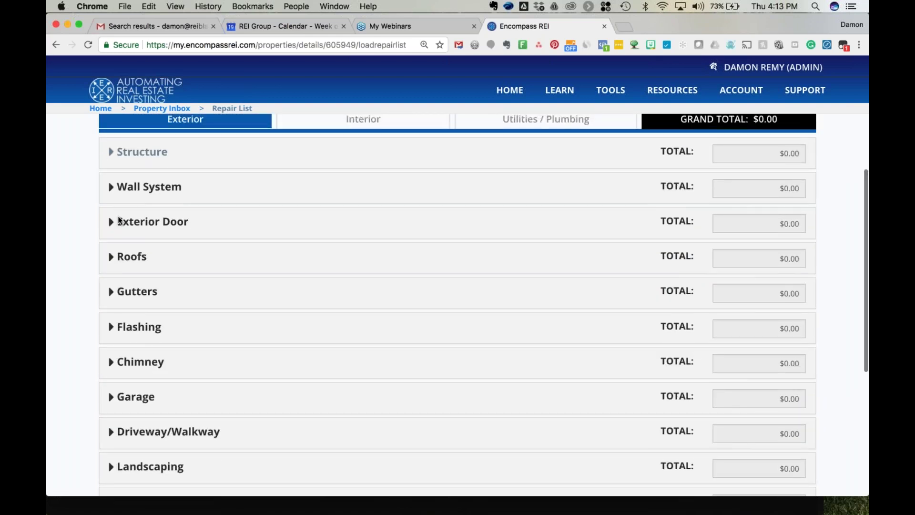
{"action": "left_click", "coordinate": [131, 257]}
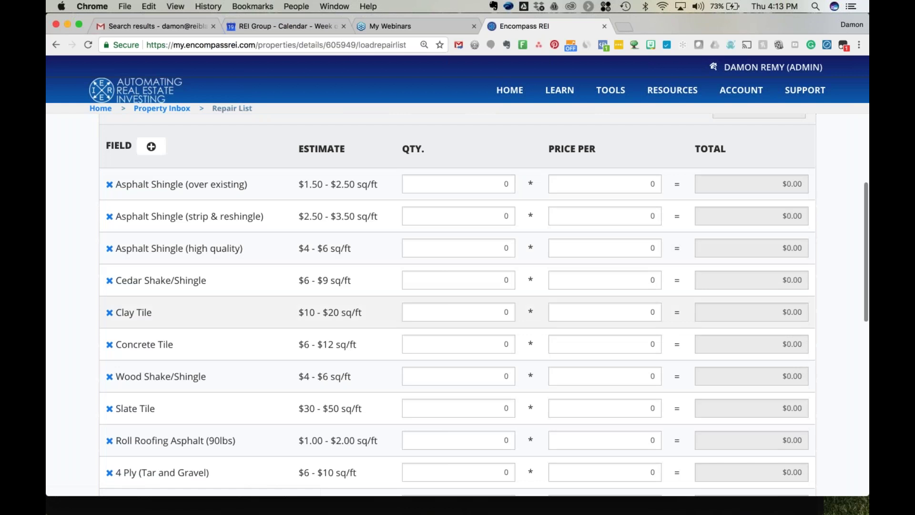
{"action": "scroll", "coordinate": [458, 305], "scroll_direction": "down", "scroll_amount": 3}
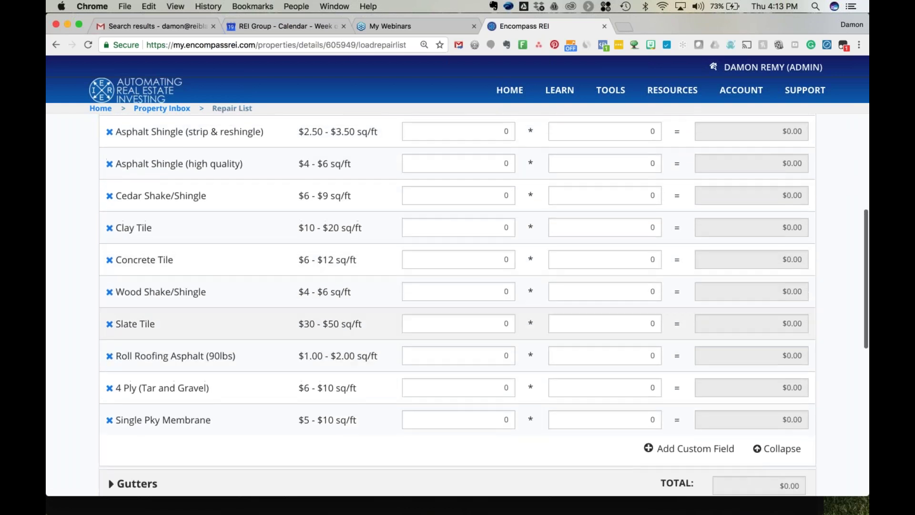
{"action": "scroll", "coordinate": [458, 306], "scroll_direction": "up", "scroll_amount": 2}
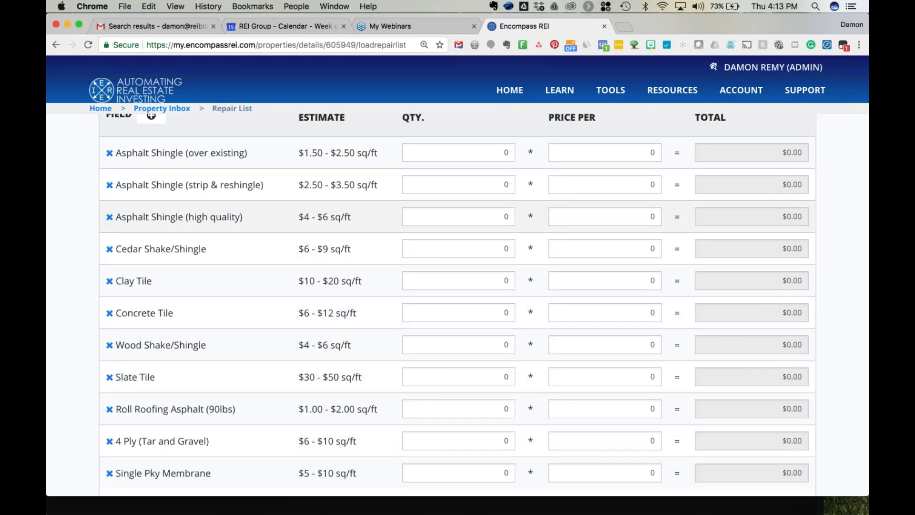
{"action": "scroll", "coordinate": [458, 305], "scroll_direction": "up", "scroll_amount": 1}
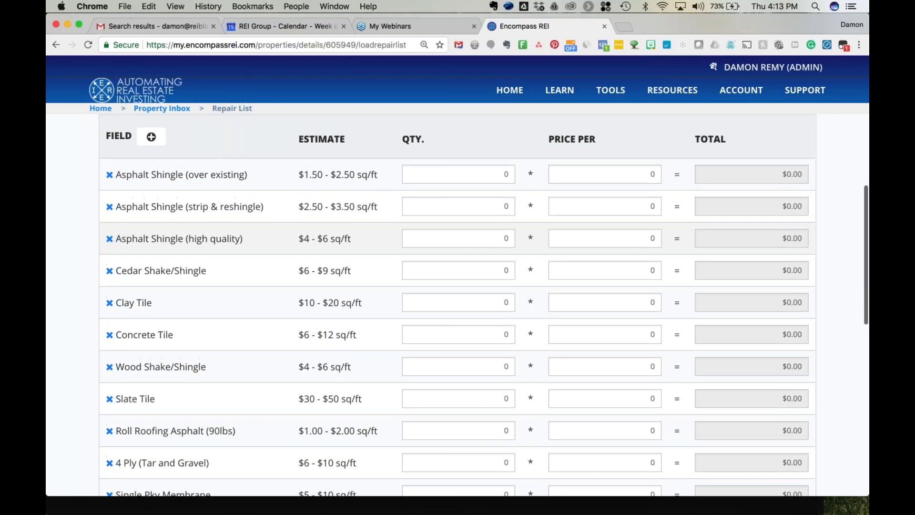
{"action": "scroll", "coordinate": [458, 305], "scroll_direction": "down", "scroll_amount": 4}
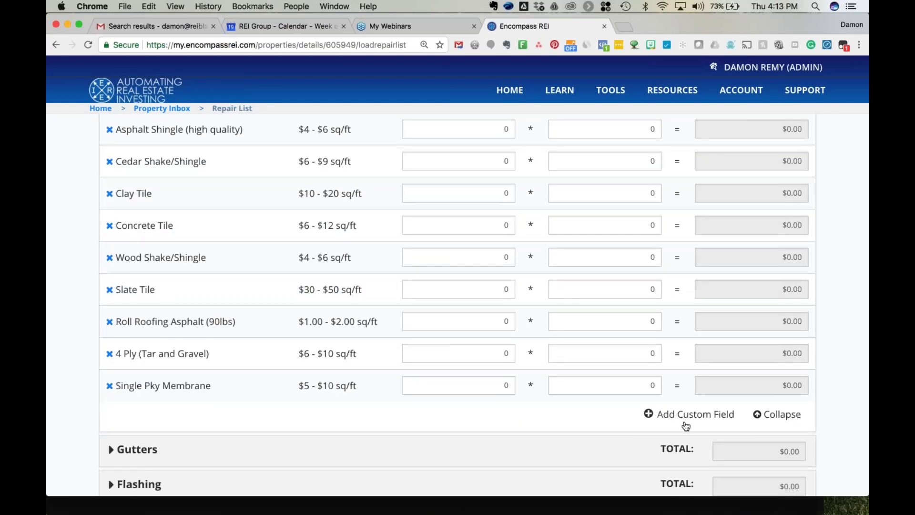
{"action": "scroll", "coordinate": [686, 425], "scroll_direction": "up", "scroll_amount": 8}
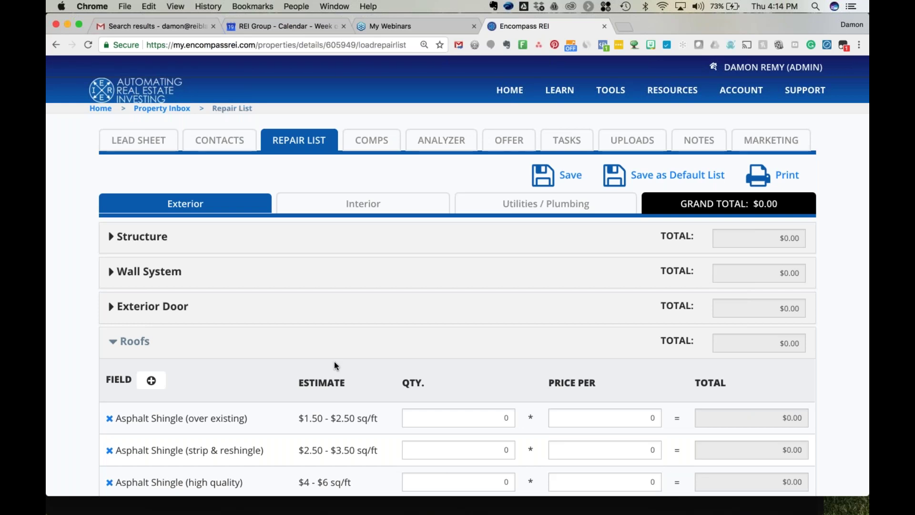
{"action": "scroll", "coordinate": [333, 361], "scroll_direction": "down", "scroll_amount": 5}
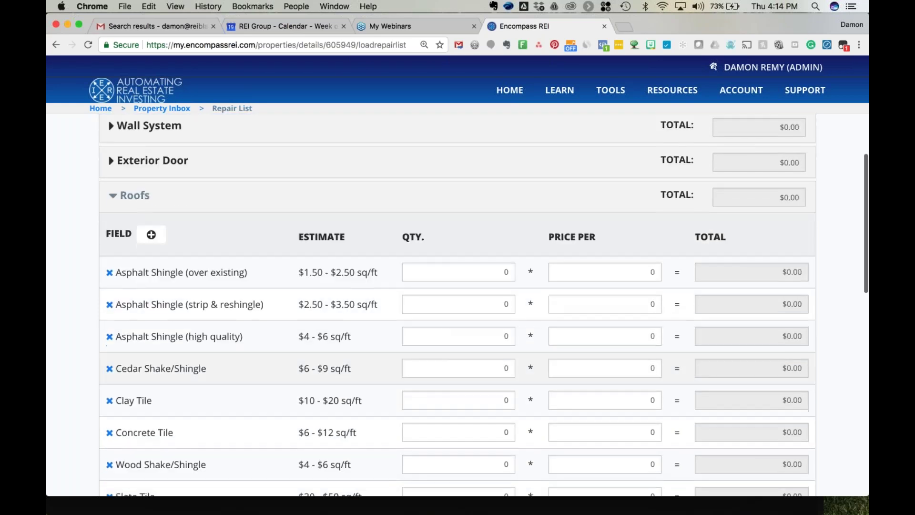
{"action": "scroll", "coordinate": [158, 294], "scroll_direction": "up", "scroll_amount": 1}
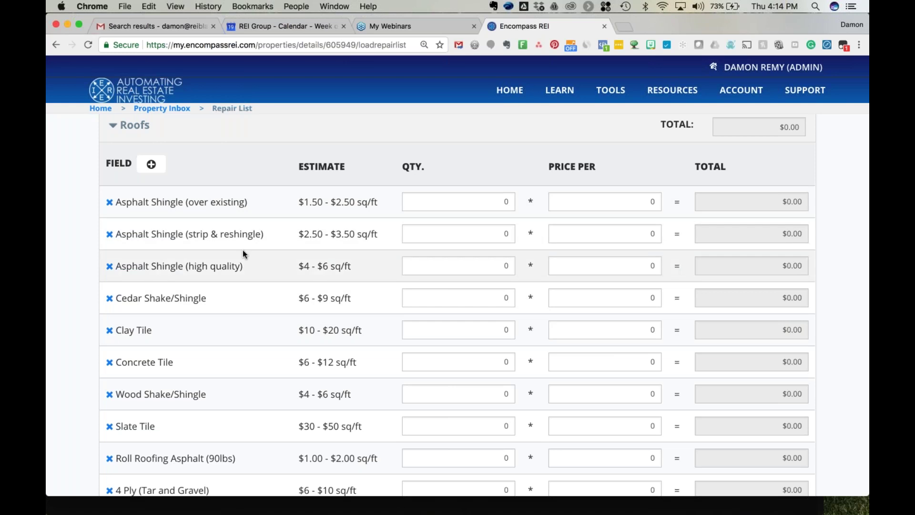
{"action": "scroll", "coordinate": [255, 317], "scroll_direction": "down", "scroll_amount": 2}
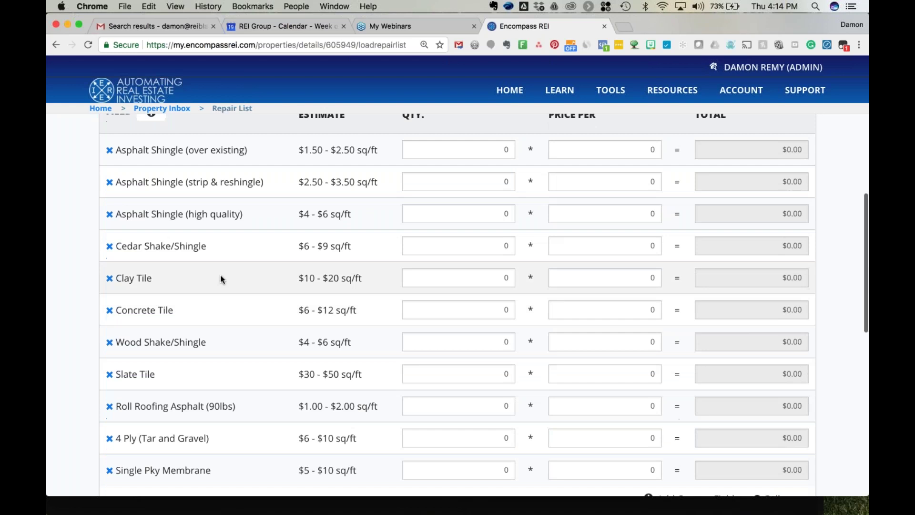
Price the Clay Tile roof at $12.50 per sq ft for 1000 sq ft, saving the default list.
{"action": "left_click", "coordinate": [620, 278]}
{"action": "type", "text": "12.50"}
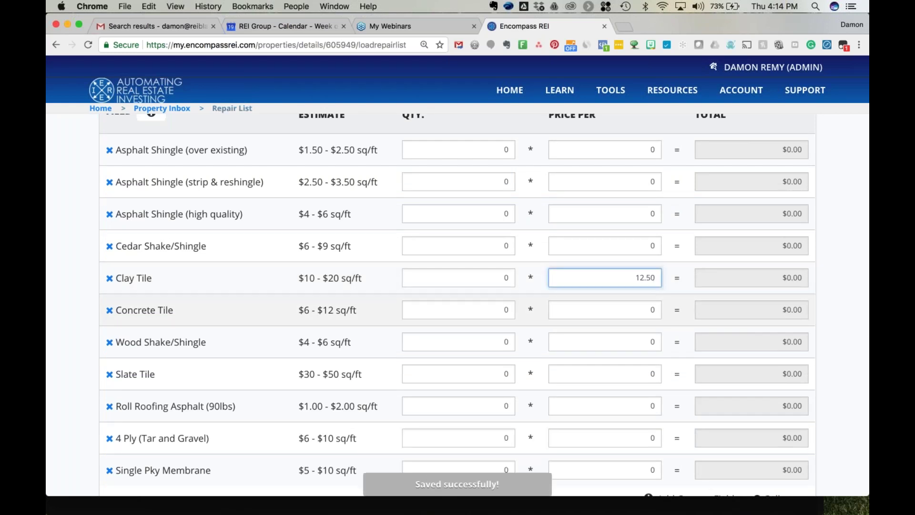
{"action": "scroll", "coordinate": [616, 286], "scroll_direction": "up", "scroll_amount": 4}
{"action": "scroll", "coordinate": [616, 287], "scroll_direction": "up", "scroll_amount": 8}
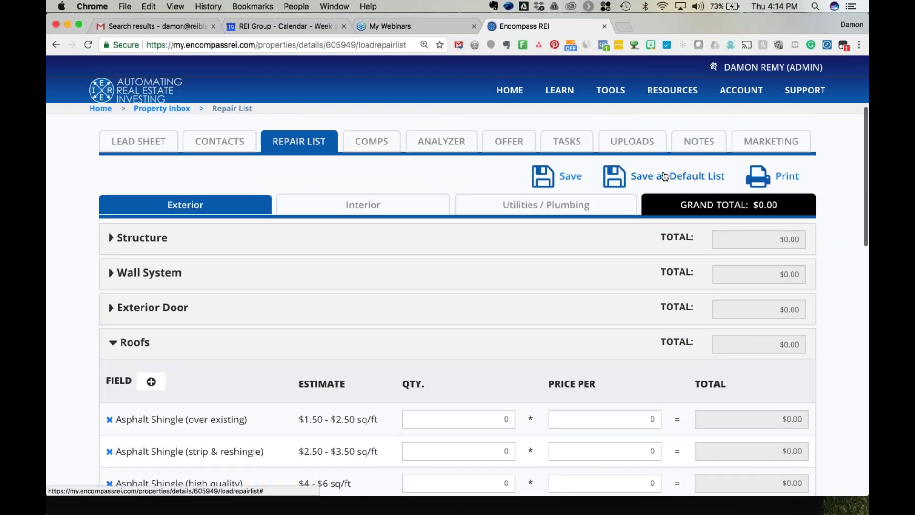
{"action": "left_click", "coordinate": [666, 175]}
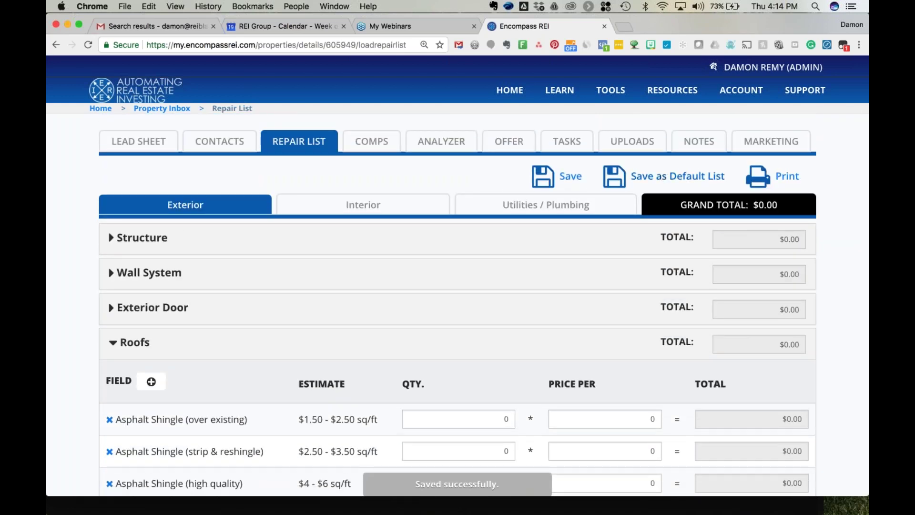
{"action": "scroll", "coordinate": [457, 301], "scroll_direction": "down", "scroll_amount": 10}
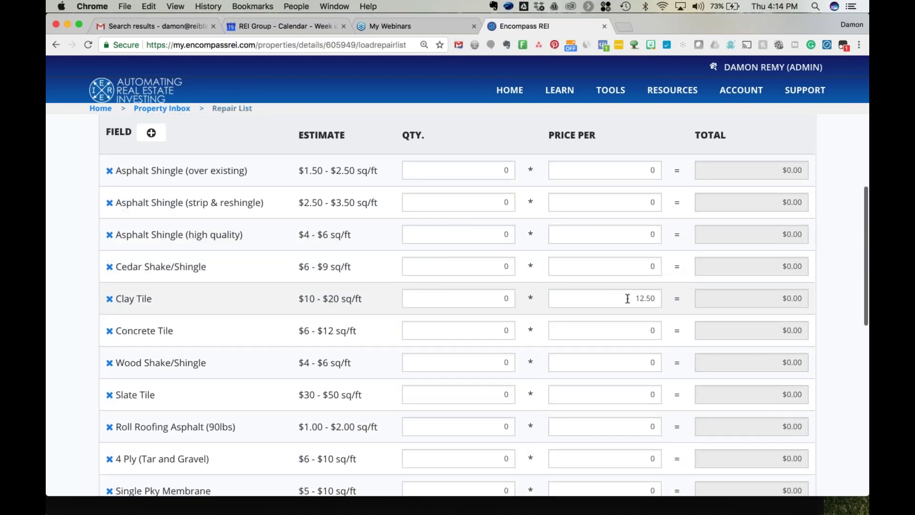
{"action": "double_click", "coordinate": [449, 298]}
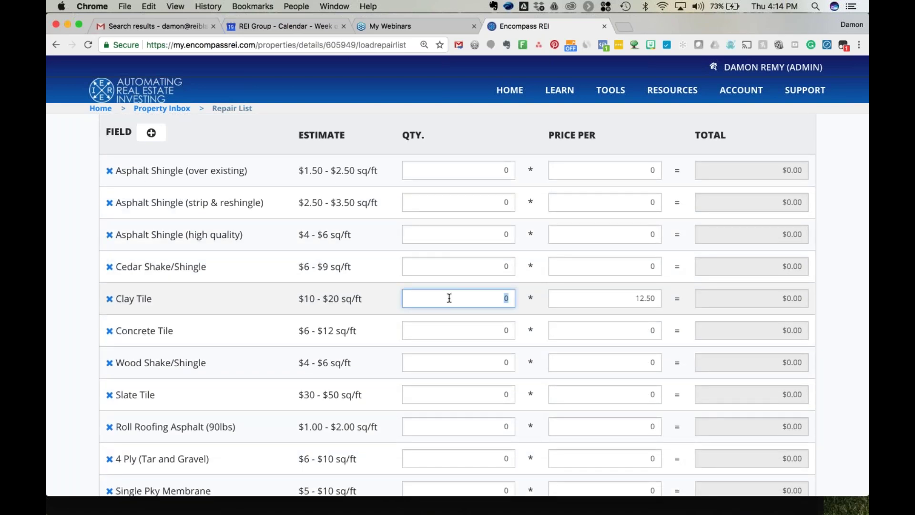
{"action": "type", "text": "1000"}
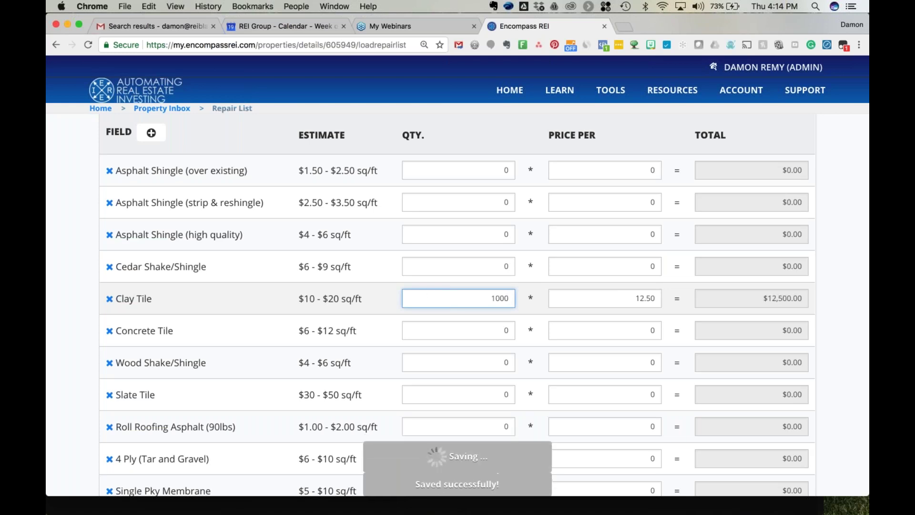
{"action": "left_click", "coordinate": [66, 305]}
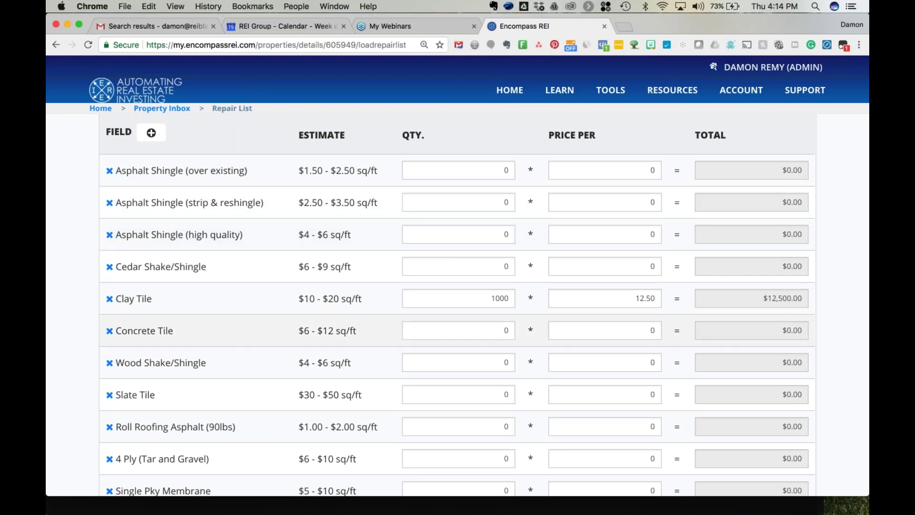
Collapse Roofs and view the Interior and Utilities / Plumbing repair categories.
{"action": "scroll", "coordinate": [603, 307], "scroll_direction": "up", "scroll_amount": 3}
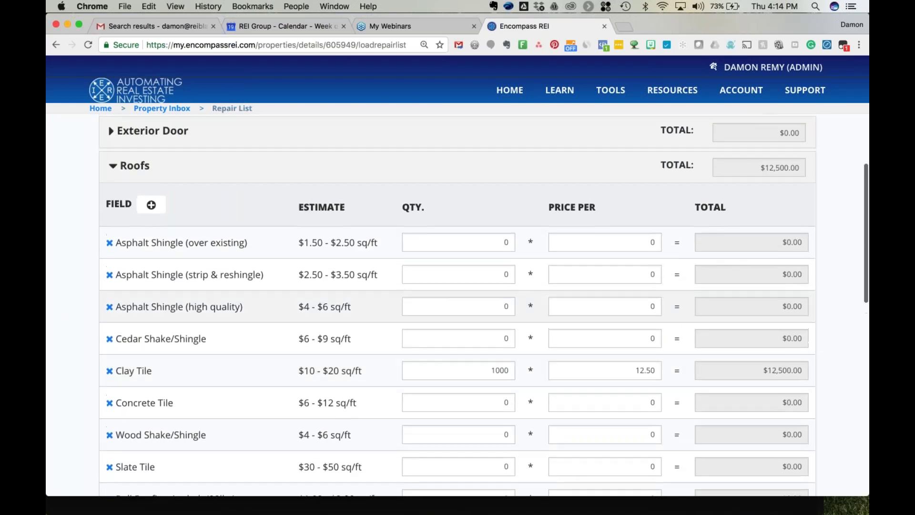
{"action": "scroll", "coordinate": [725, 375], "scroll_direction": "up", "scroll_amount": 5}
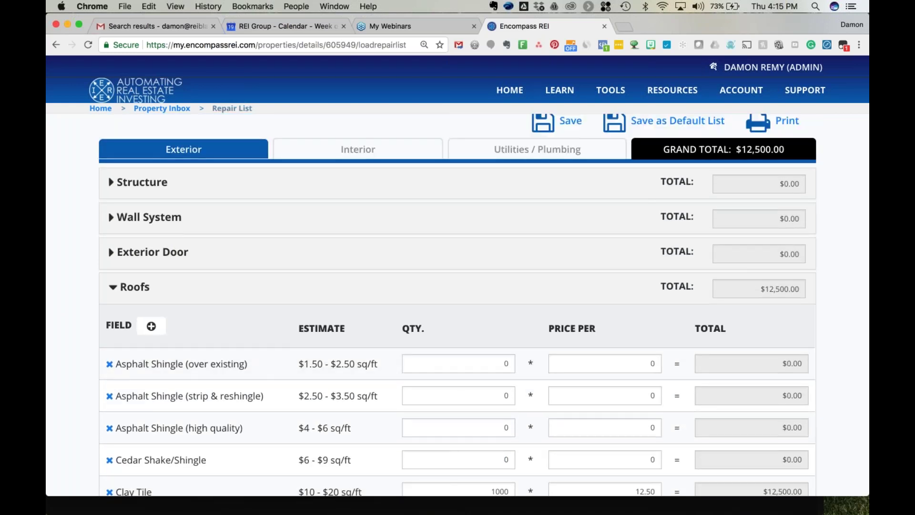
{"action": "left_click", "coordinate": [111, 290]}
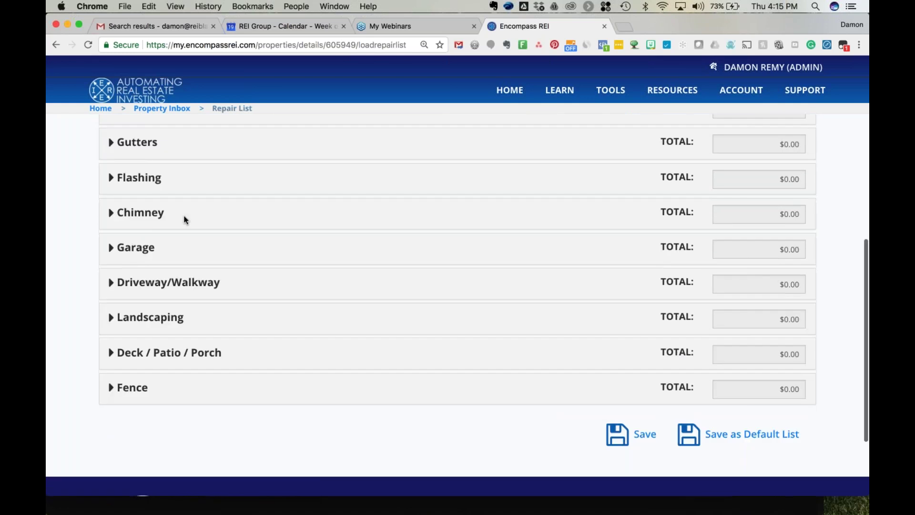
{"action": "scroll", "coordinate": [184, 218], "scroll_direction": "up", "scroll_amount": 5}
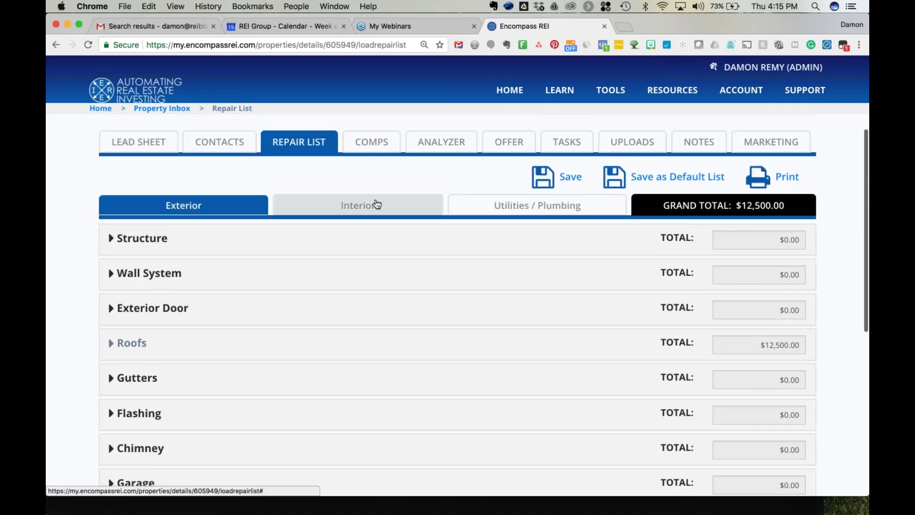
{"action": "left_click", "coordinate": [376, 204]}
{"action": "left_click", "coordinate": [537, 205]}
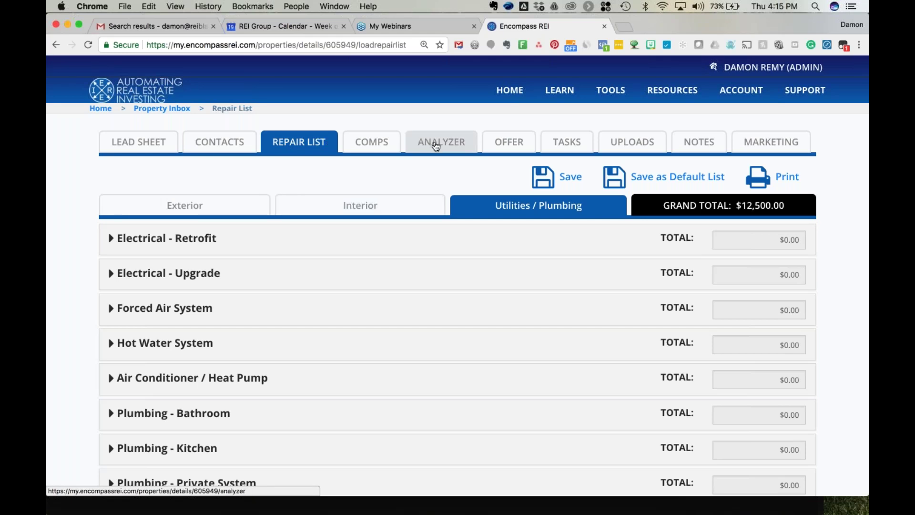
{"action": "left_click", "coordinate": [364, 141]}
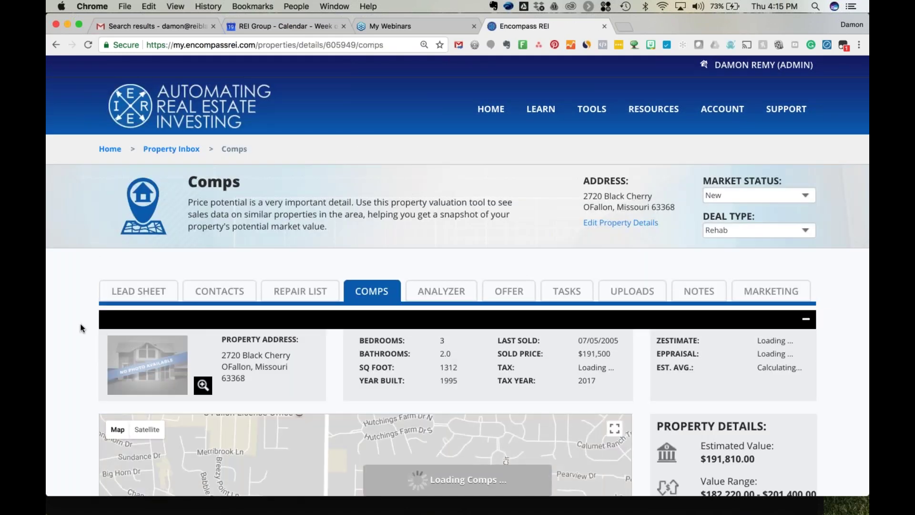
{"action": "scroll", "coordinate": [81, 327], "scroll_direction": "down", "scroll_amount": 5}
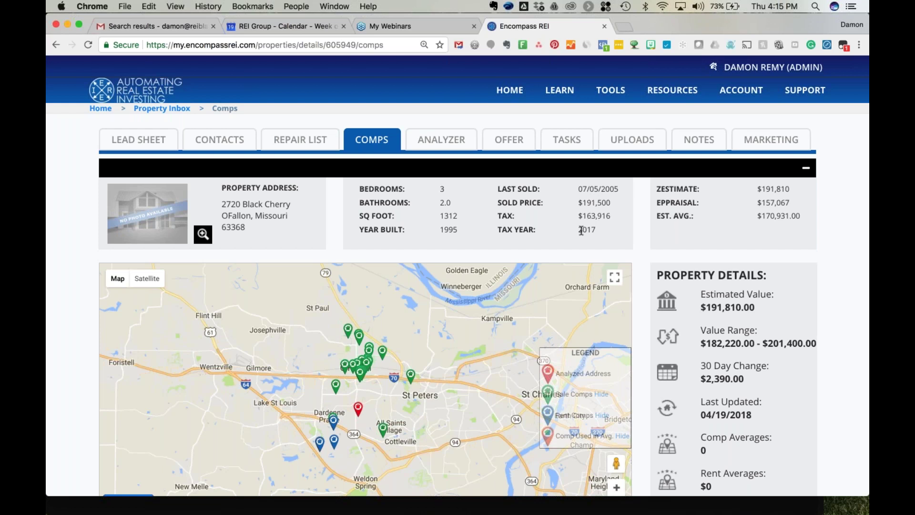
{"action": "double_click", "coordinate": [595, 228]}
{"action": "left_click_drag", "start_coordinate": [762, 189], "coordinate": [787, 188]}
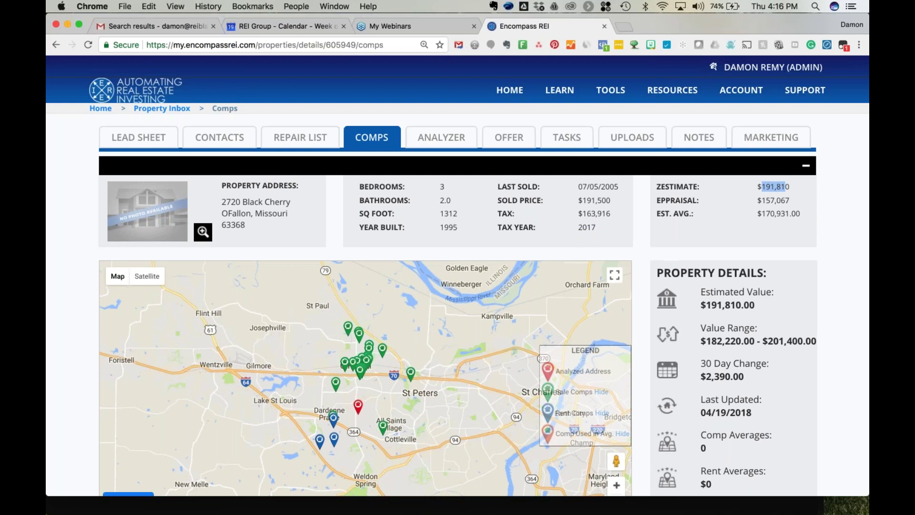
{"action": "scroll", "coordinate": [358, 262], "scroll_direction": "down", "scroll_amount": 5}
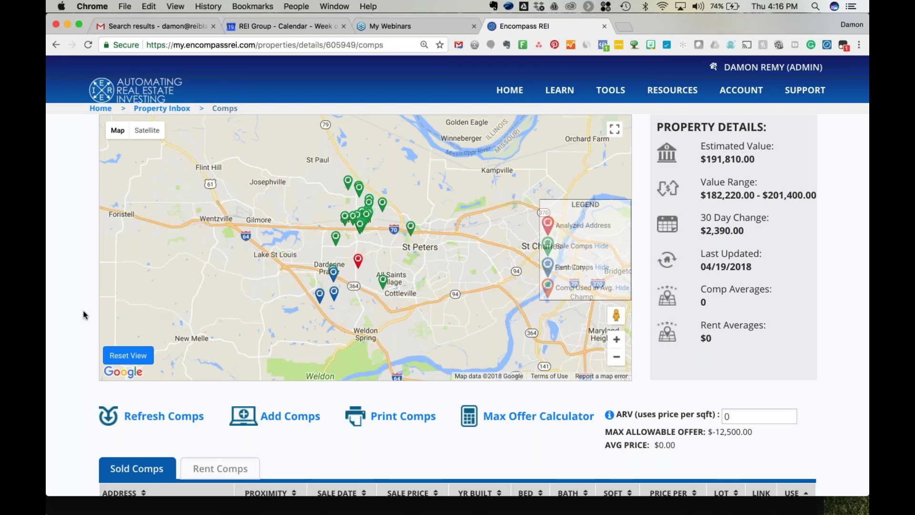
{"action": "scroll", "coordinate": [82, 314], "scroll_direction": "up", "scroll_amount": 1}
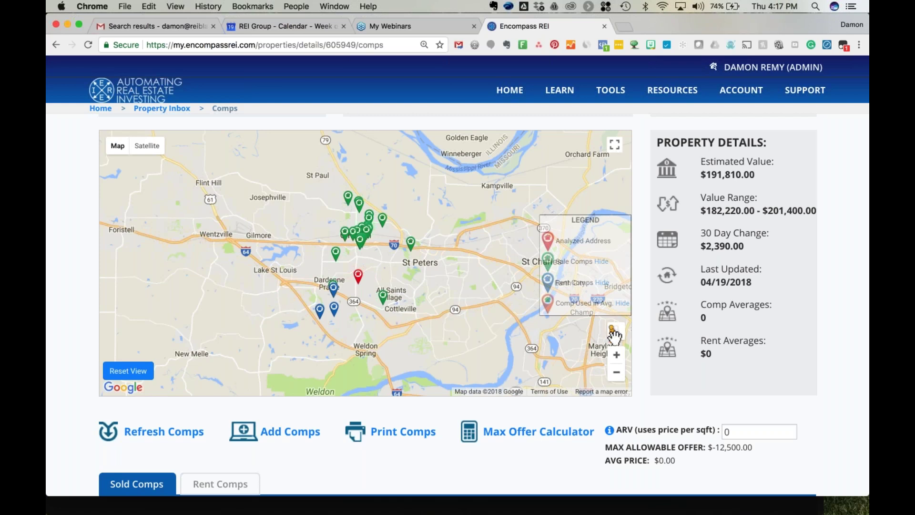
Zoom and pan the comps map around the property and switch it to satellite imagery.
{"action": "left_click", "coordinate": [617, 356]}
{"action": "left_click", "coordinate": [617, 356]}
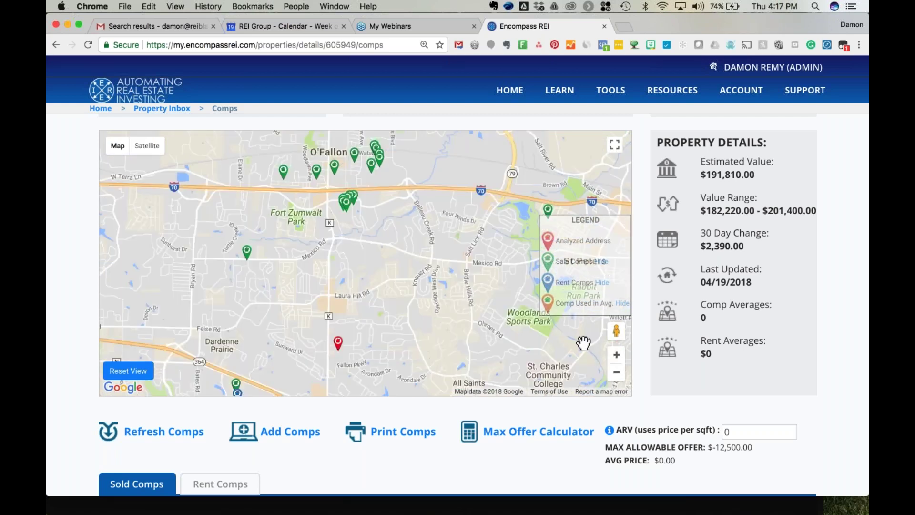
{"action": "left_click_drag", "start_coordinate": [401, 339], "coordinate": [439, 260]}
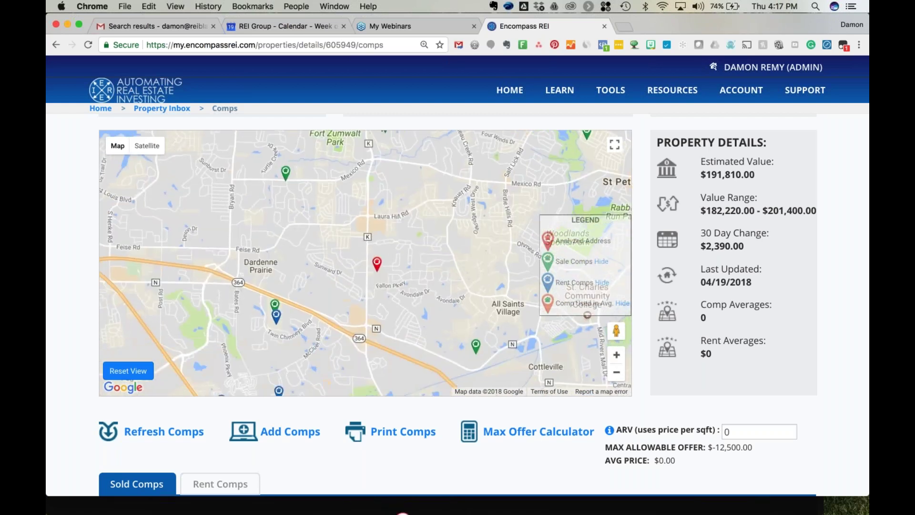
{"action": "left_click", "coordinate": [616, 358]}
{"action": "left_click", "coordinate": [617, 358]}
{"action": "left_click", "coordinate": [617, 357]}
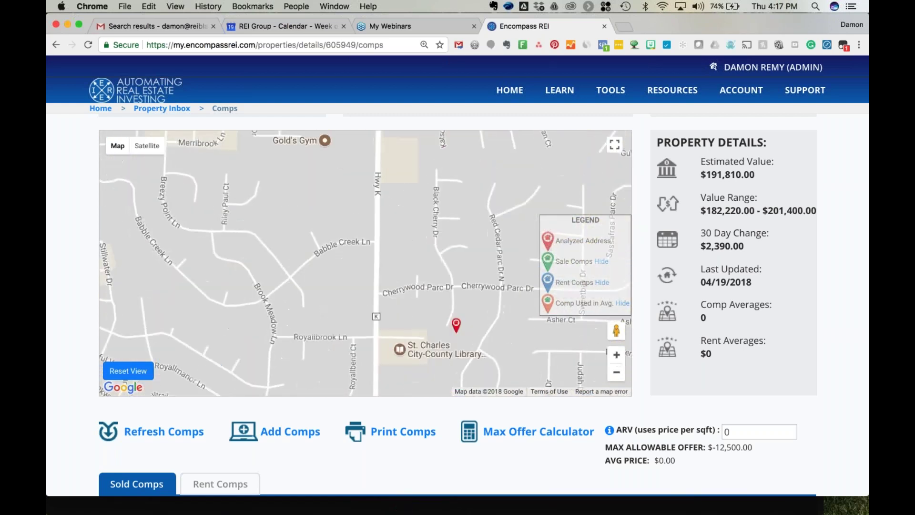
{"action": "left_click_drag", "start_coordinate": [444, 317], "coordinate": [402, 282]}
{"action": "left_click", "coordinate": [147, 146]}
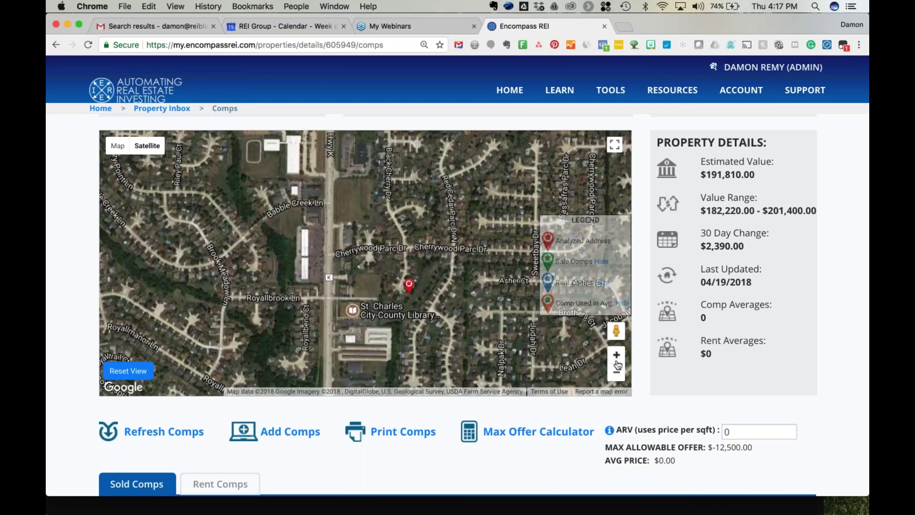
{"action": "left_click", "coordinate": [617, 358]}
{"action": "left_click", "coordinate": [616, 355]}
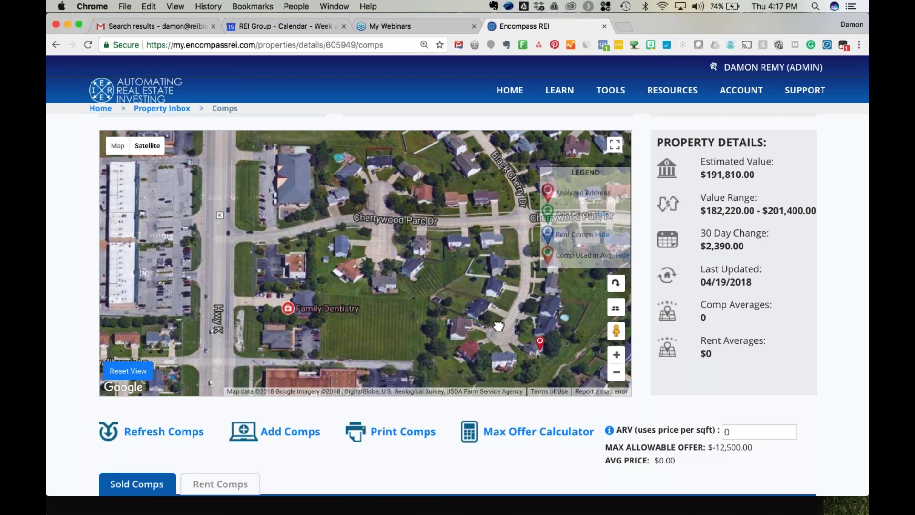
{"action": "left_click_drag", "start_coordinate": [525, 340], "coordinate": [441, 299]}
Walk down the street to the house in Street View, then return to the satellite map.
{"action": "left_click_drag", "start_coordinate": [617, 330], "coordinate": [410, 284]}
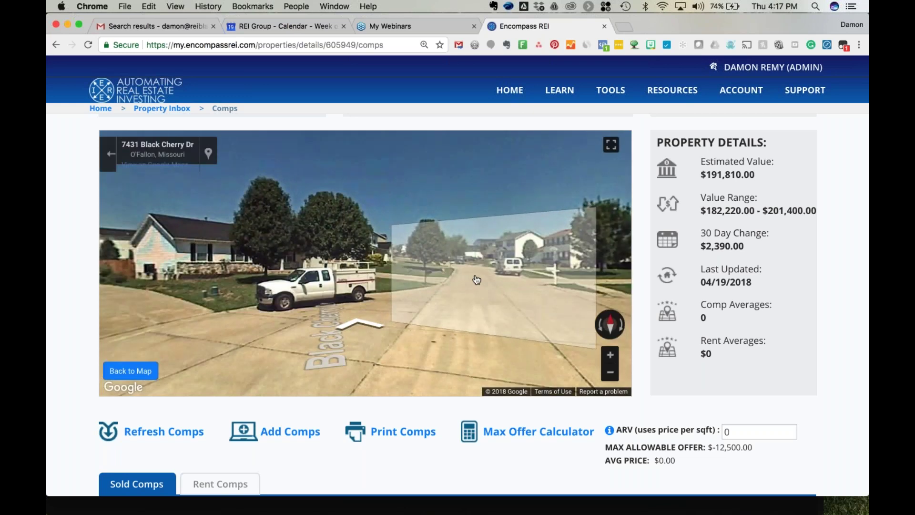
{"action": "left_click_drag", "start_coordinate": [529, 255], "coordinate": [337, 255]}
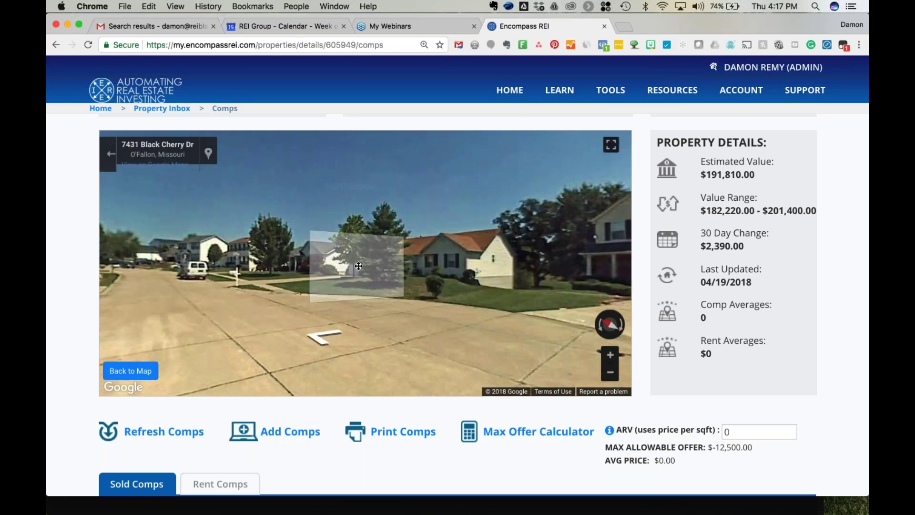
{"action": "left_click", "coordinate": [476, 249]}
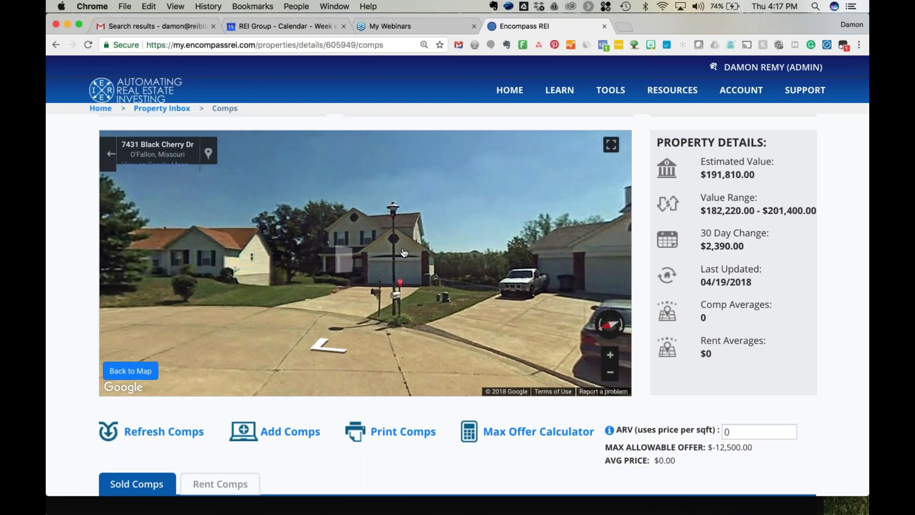
{"action": "left_click", "coordinate": [487, 284]}
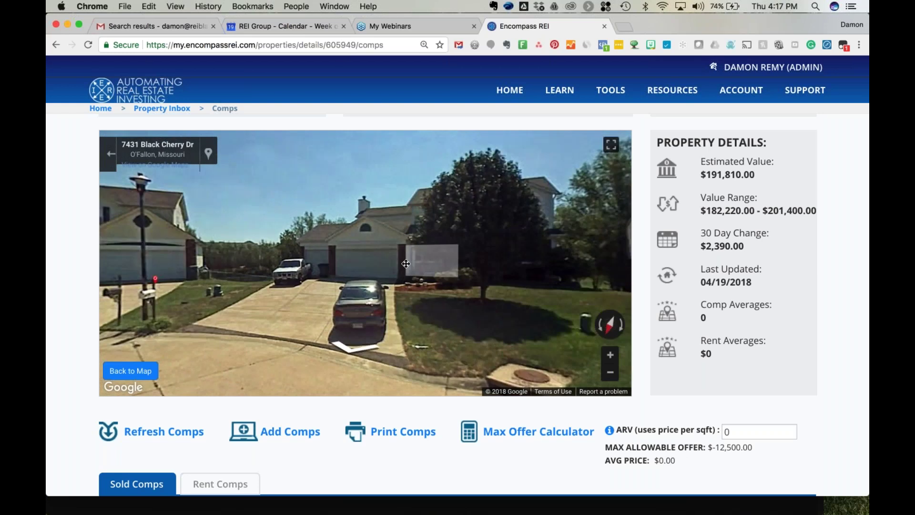
{"action": "left_click", "coordinate": [464, 269]}
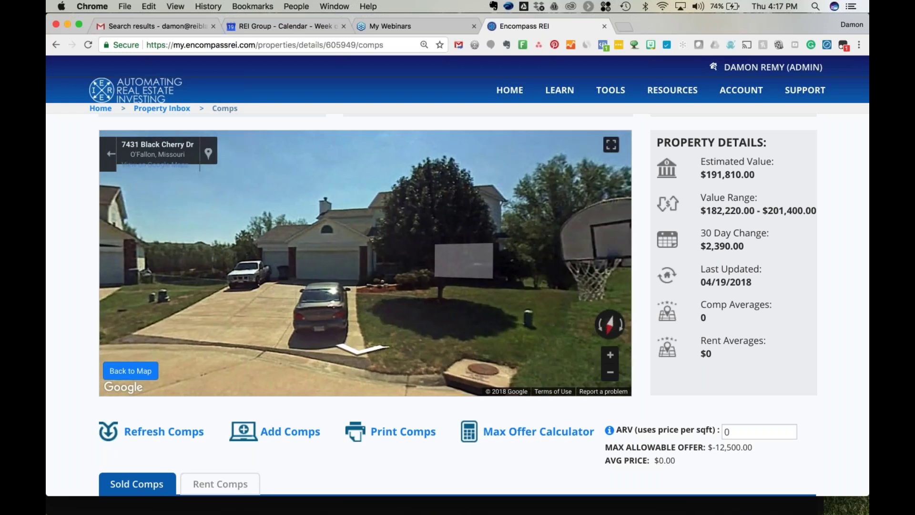
{"action": "left_click", "coordinate": [464, 269]}
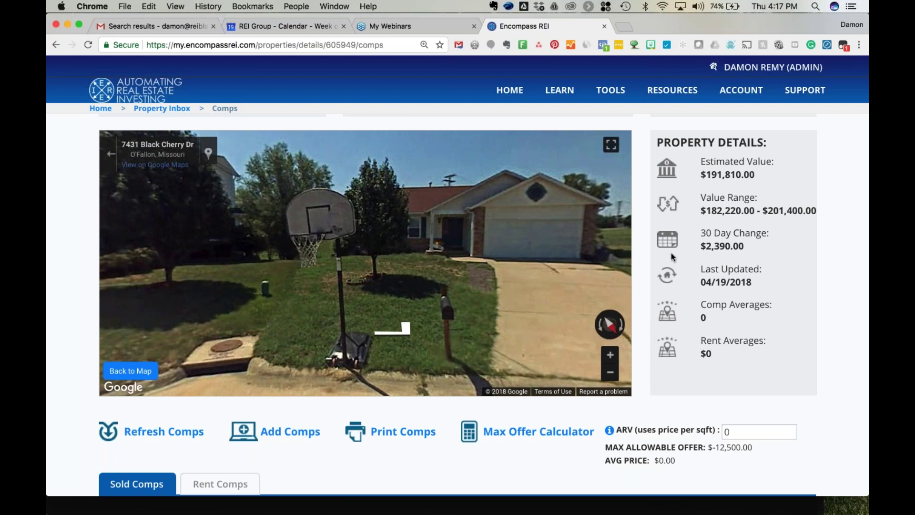
{"action": "left_click", "coordinate": [130, 371]}
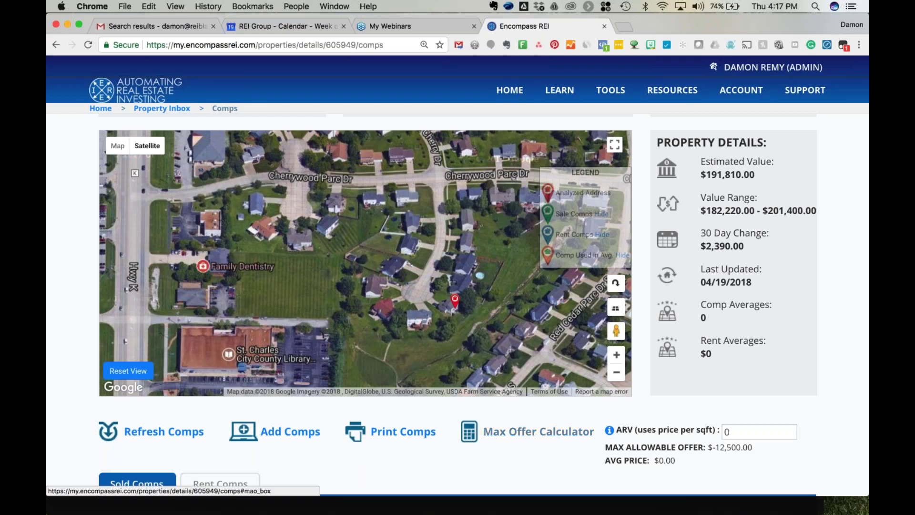
Scroll to the comps table, view the Rent Comps, then switch back to Sold Comps.
{"action": "scroll", "coordinate": [539, 432], "scroll_direction": "down", "scroll_amount": 5}
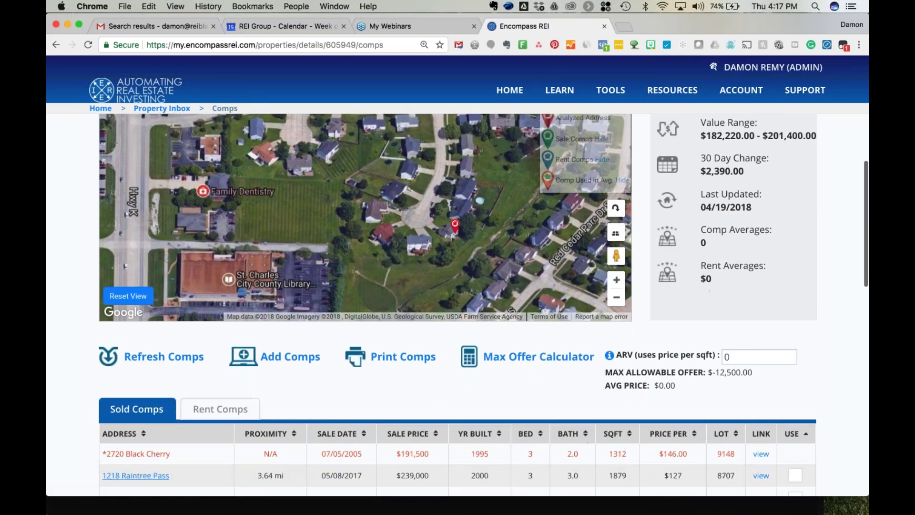
{"action": "scroll", "coordinate": [162, 190], "scroll_direction": "down", "scroll_amount": 3}
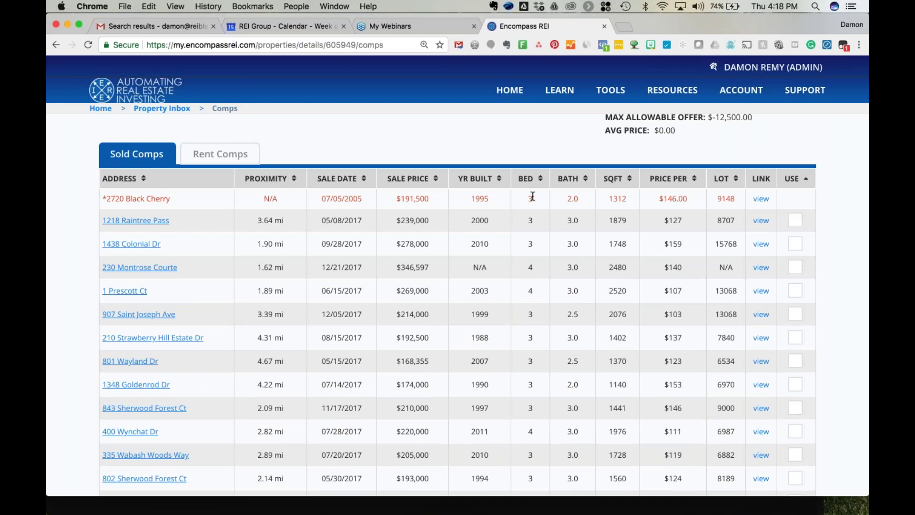
{"action": "left_click", "coordinate": [220, 154]}
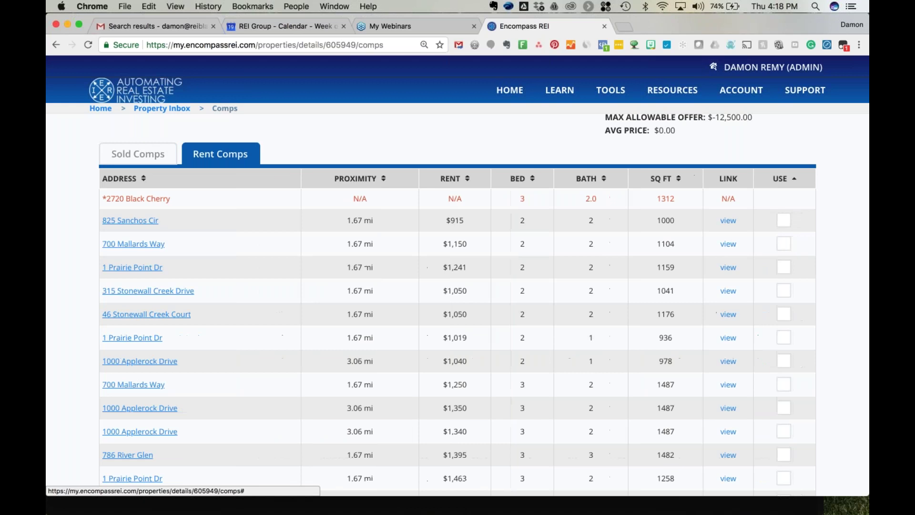
{"action": "left_click", "coordinate": [134, 153]}
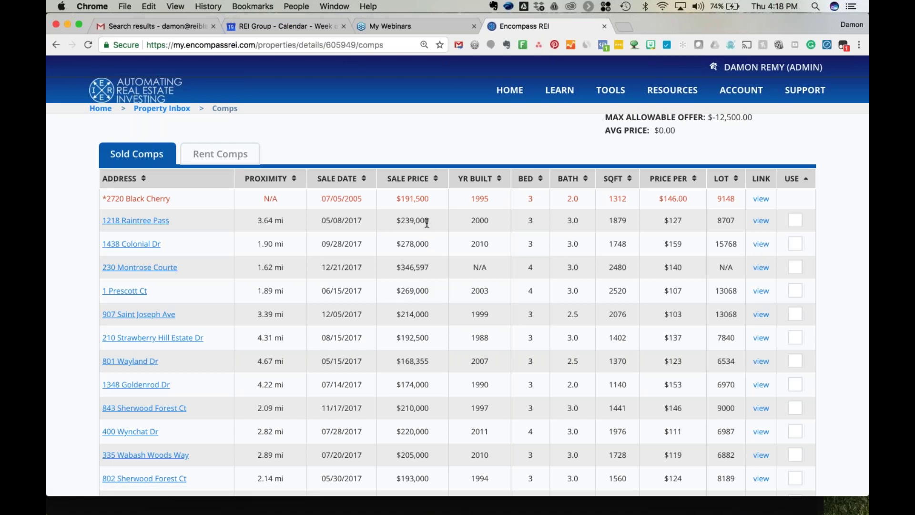
{"action": "left_click", "coordinate": [759, 245]}
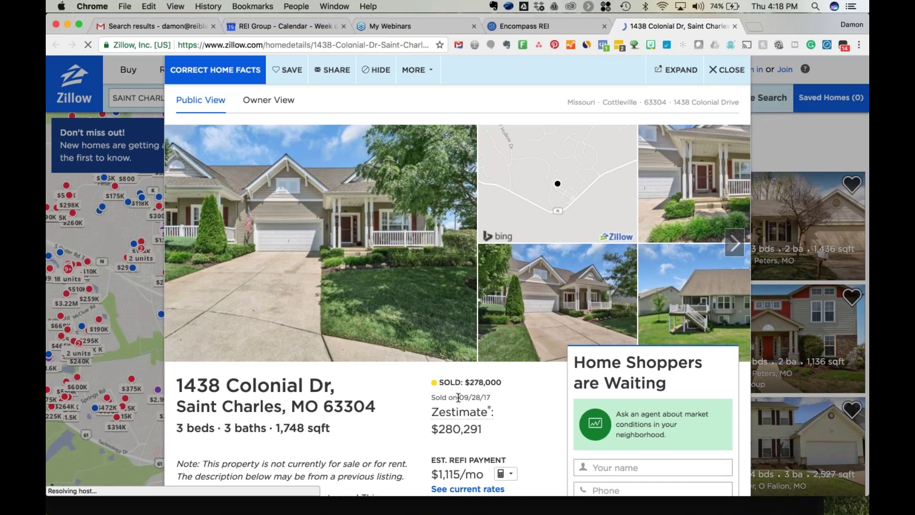
{"action": "left_click", "coordinate": [534, 294]}
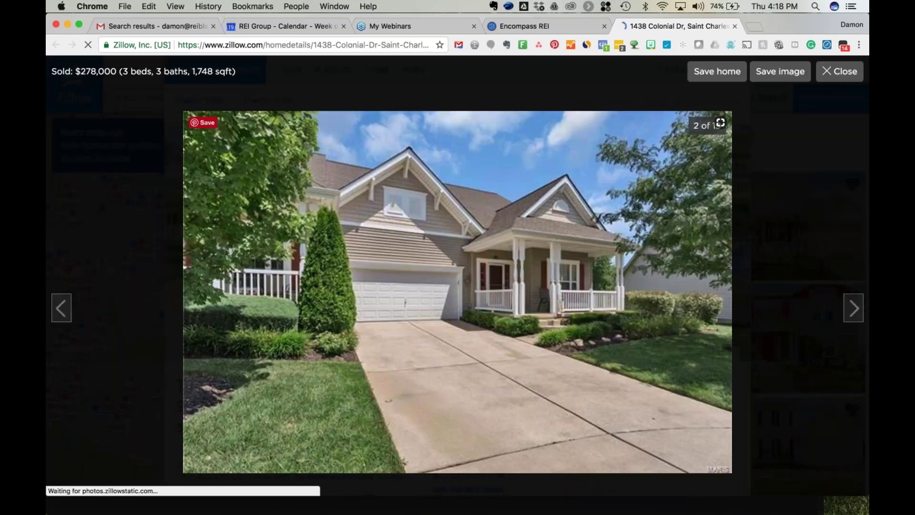
{"action": "left_click", "coordinate": [853, 308]}
{"action": "left_click", "coordinate": [854, 308]}
{"action": "left_click", "coordinate": [853, 308]}
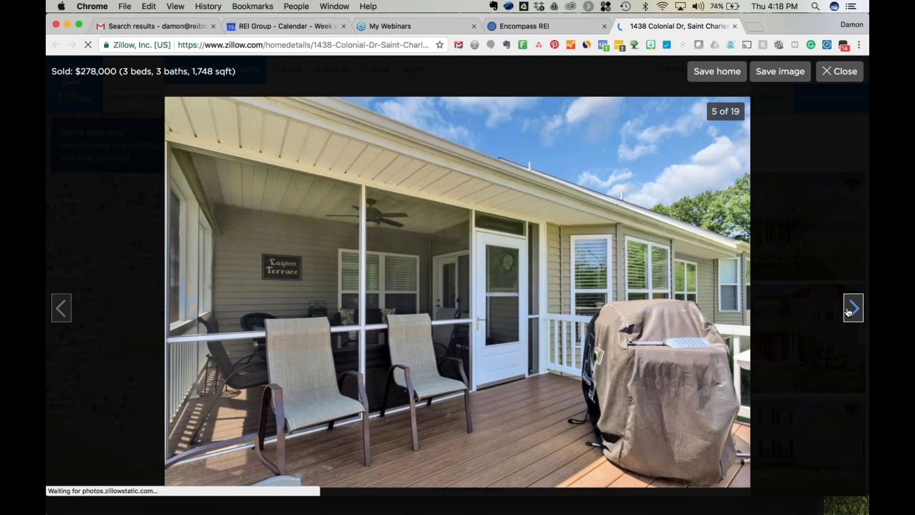
{"action": "left_click", "coordinate": [854, 308]}
{"action": "left_click", "coordinate": [848, 311]}
{"action": "left_click", "coordinate": [849, 311]}
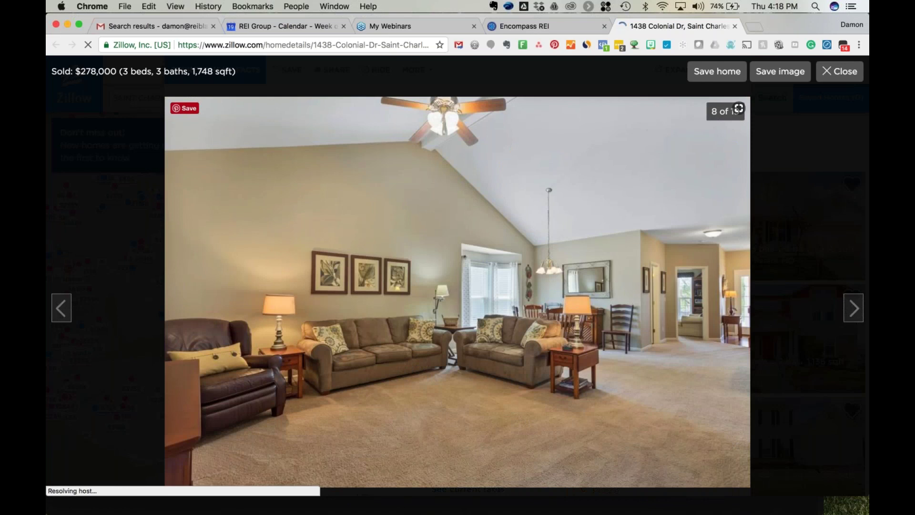
{"action": "left_click", "coordinate": [564, 30]}
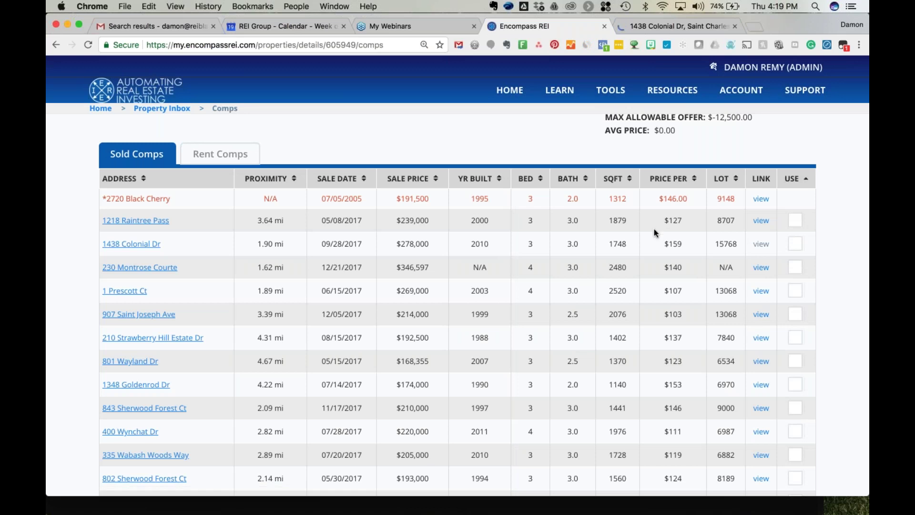
Open the Add Comps form and look over its fields.
{"action": "scroll", "coordinate": [654, 233], "scroll_direction": "up", "scroll_amount": 4}
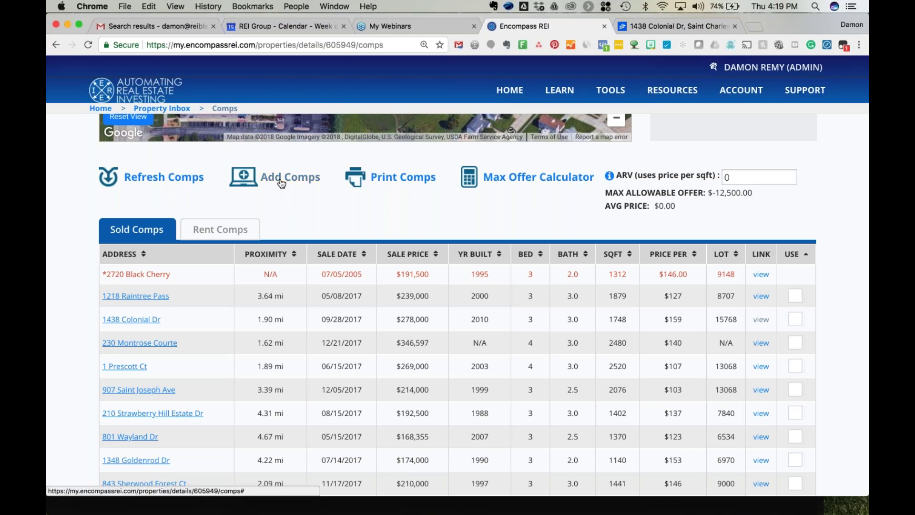
{"action": "left_click", "coordinate": [280, 180]}
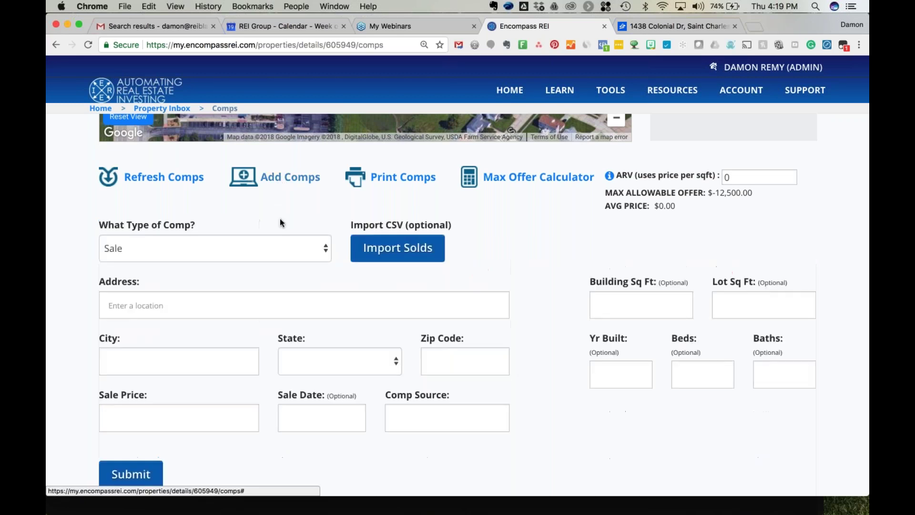
{"action": "scroll", "coordinate": [280, 219], "scroll_direction": "down", "scroll_amount": 2}
{"action": "scroll", "coordinate": [279, 222], "scroll_direction": "down", "scroll_amount": 1}
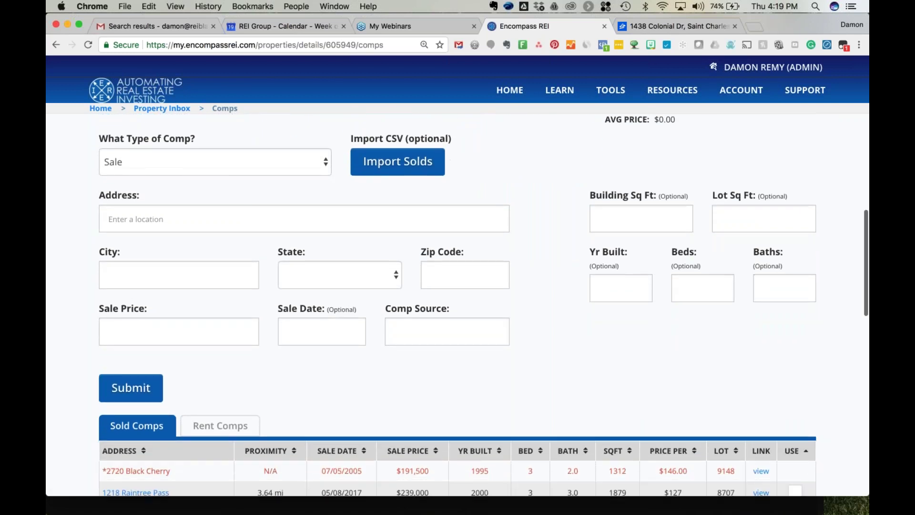
{"action": "scroll", "coordinate": [299, 216], "scroll_direction": "up", "scroll_amount": 2}
Generate the printable comps report, then go back to the comps table.
{"action": "left_click", "coordinate": [375, 147]}
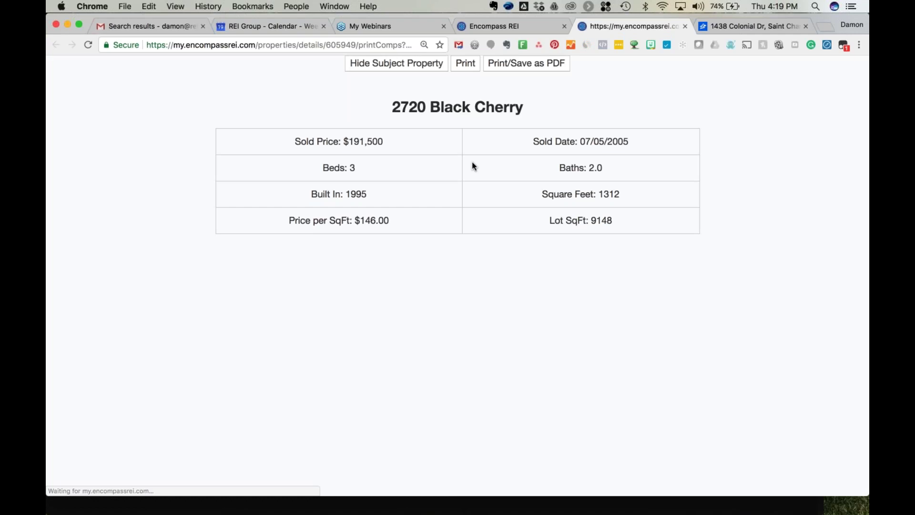
{"action": "left_click", "coordinate": [511, 27]}
{"action": "scroll", "coordinate": [457, 305], "scroll_direction": "down", "scroll_amount": 5}
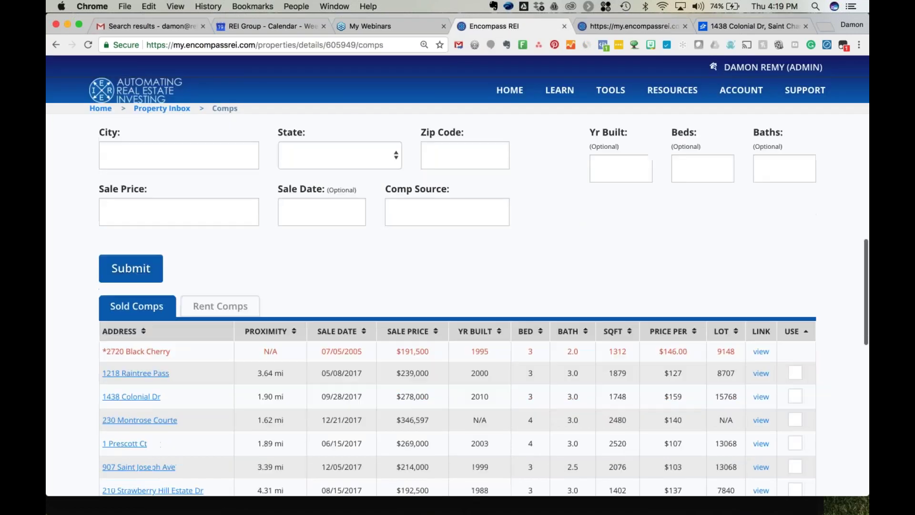
{"action": "scroll", "coordinate": [794, 238], "scroll_direction": "down", "scroll_amount": 2}
{"action": "left_click", "coordinate": [794, 235]}
{"action": "left_click", "coordinate": [794, 258]}
{"action": "left_click", "coordinate": [794, 281]}
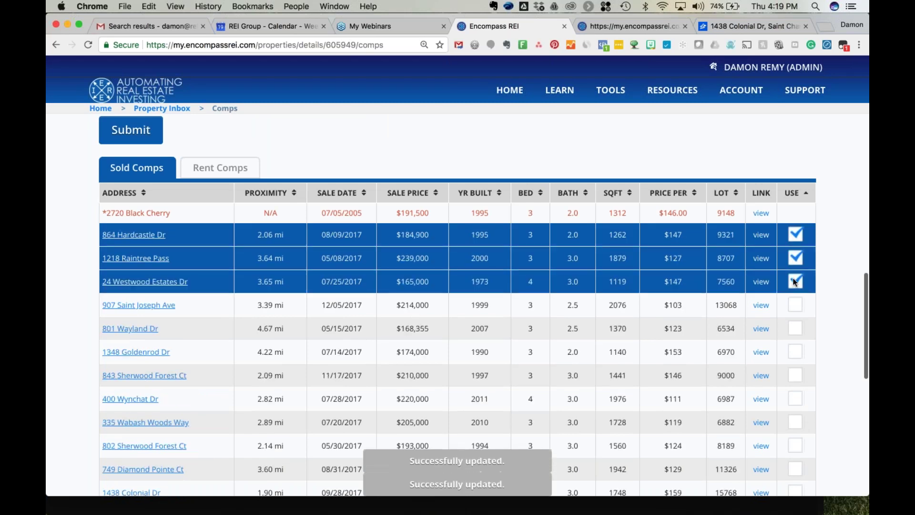
{"action": "left_click", "coordinate": [795, 304]}
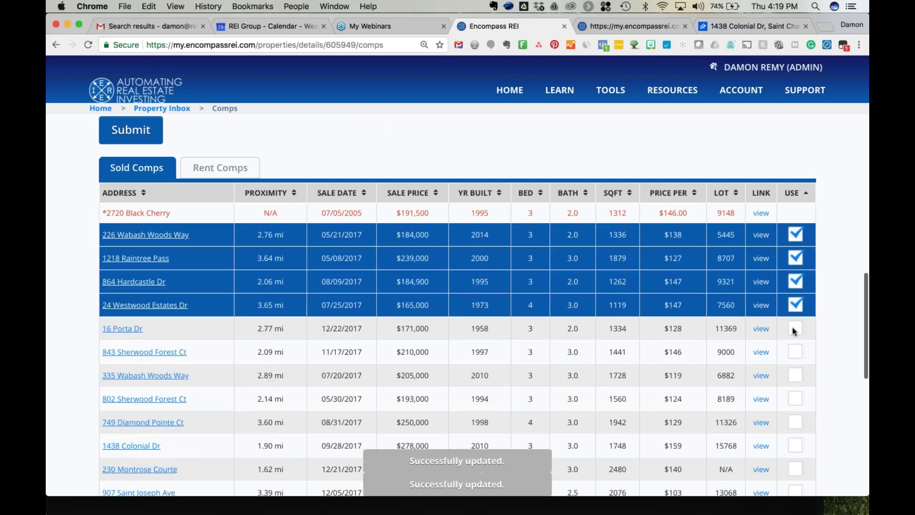
{"action": "left_click", "coordinate": [794, 328]}
{"action": "scroll", "coordinate": [611, 248], "scroll_direction": "up", "scroll_amount": 6}
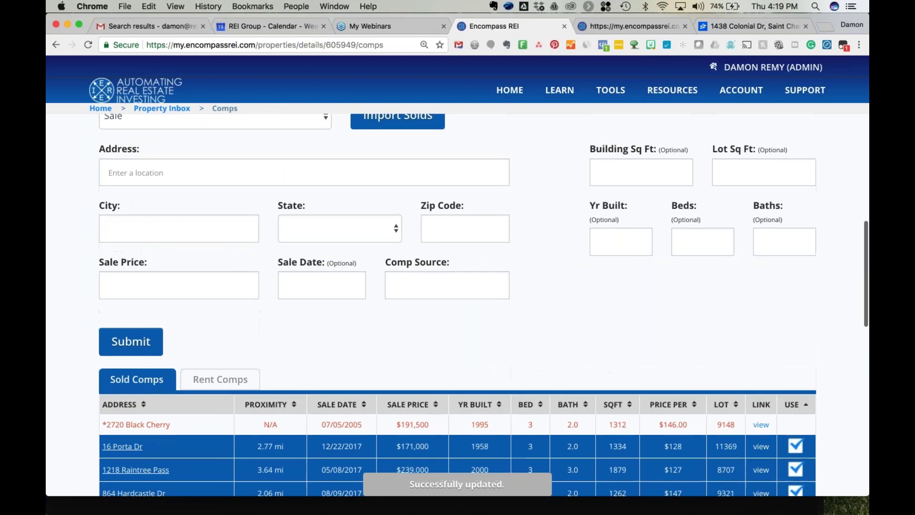
{"action": "scroll", "coordinate": [611, 248], "scroll_direction": "up", "scroll_amount": 1}
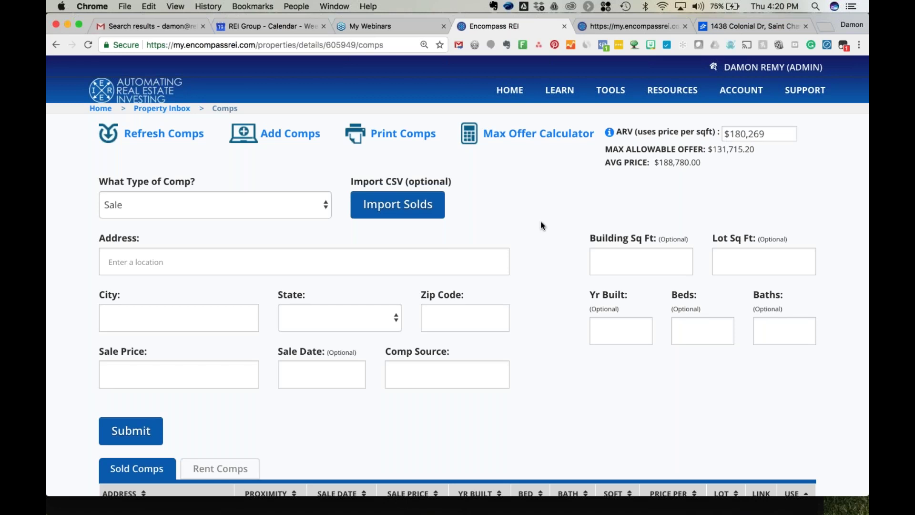
{"action": "scroll", "coordinate": [541, 222], "scroll_direction": "down", "scroll_amount": 3}
{"action": "scroll", "coordinate": [541, 221], "scroll_direction": "down", "scroll_amount": 3}
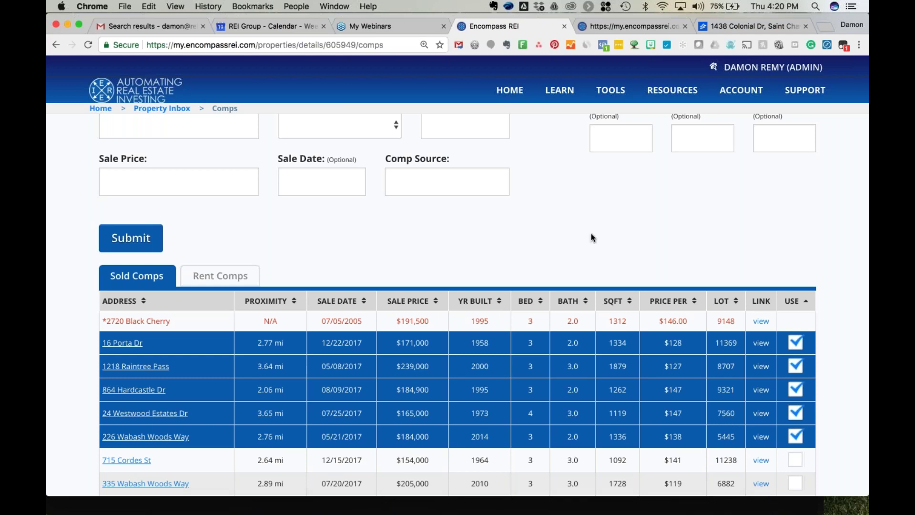
{"action": "scroll", "coordinate": [591, 233], "scroll_direction": "up", "scroll_amount": 5}
{"action": "scroll", "coordinate": [555, 219], "scroll_direction": "up", "scroll_amount": 2}
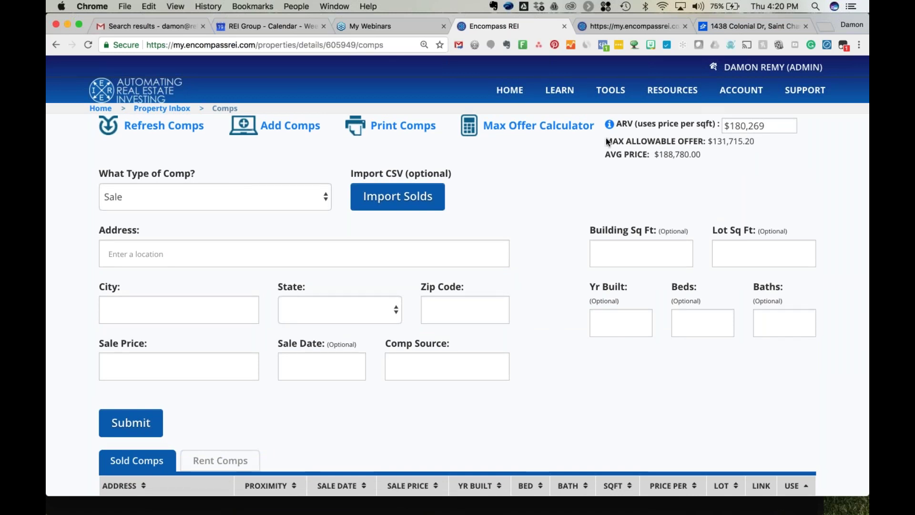
{"action": "left_click_drag", "start_coordinate": [677, 147], "coordinate": [700, 146]}
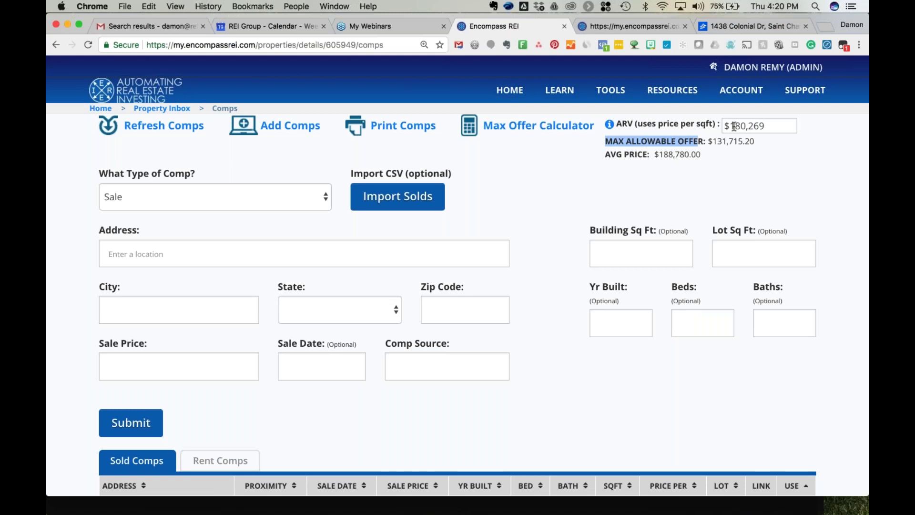
{"action": "scroll", "coordinate": [576, 256], "scroll_direction": "down", "scroll_amount": 5}
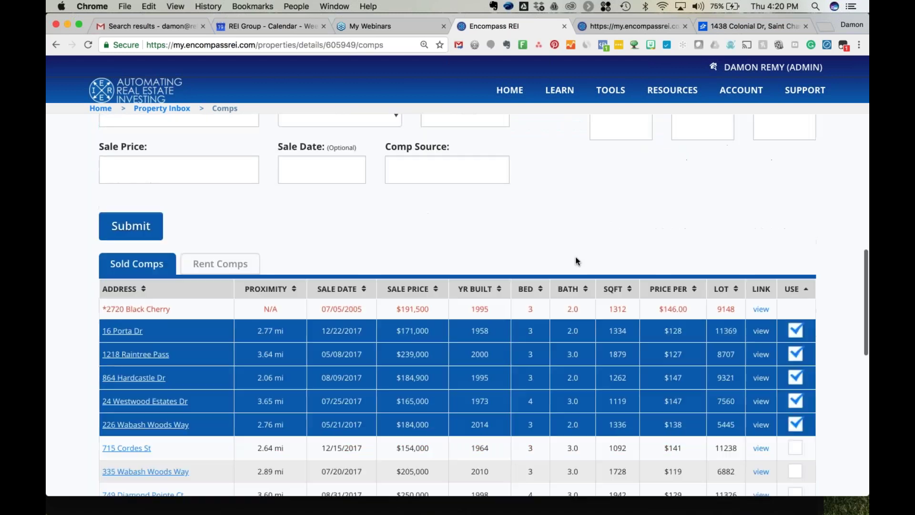
{"action": "left_click", "coordinate": [796, 381]}
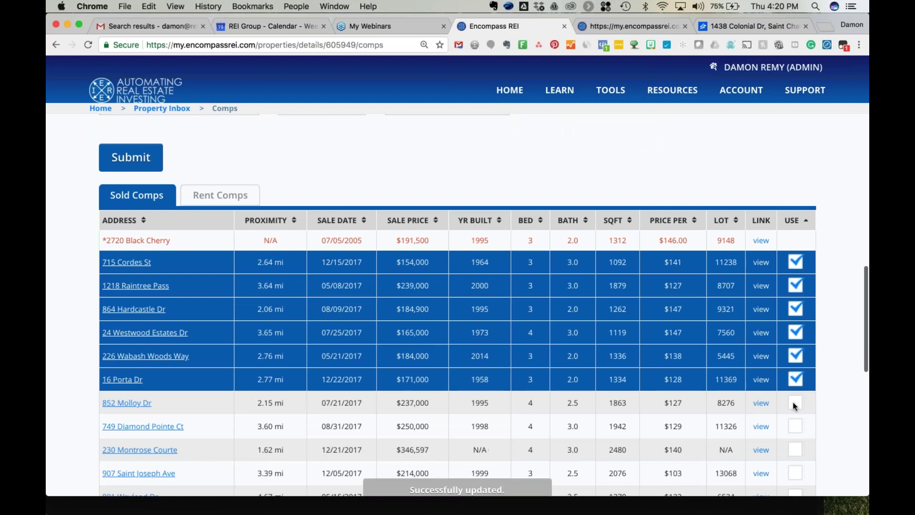
{"action": "left_click", "coordinate": [793, 403]}
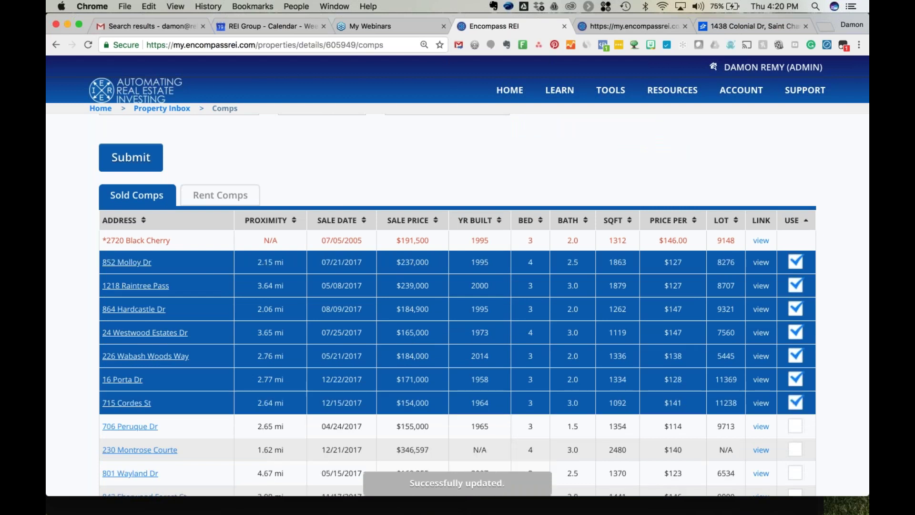
{"action": "scroll", "coordinate": [415, 225], "scroll_direction": "up", "scroll_amount": 6}
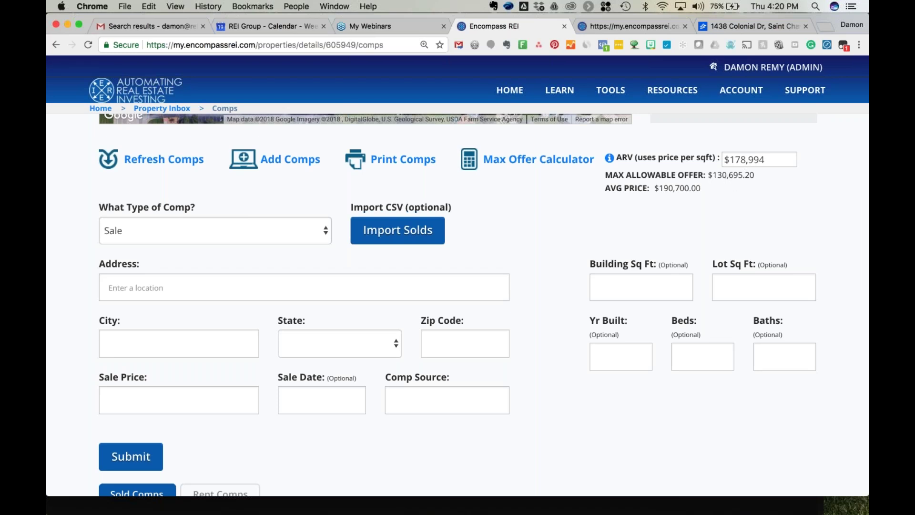
In the Max Offer Calculator, set Net Investor Profit to 25% and Assignment Fee to $10,000, then save.
{"action": "left_click", "coordinate": [509, 163]}
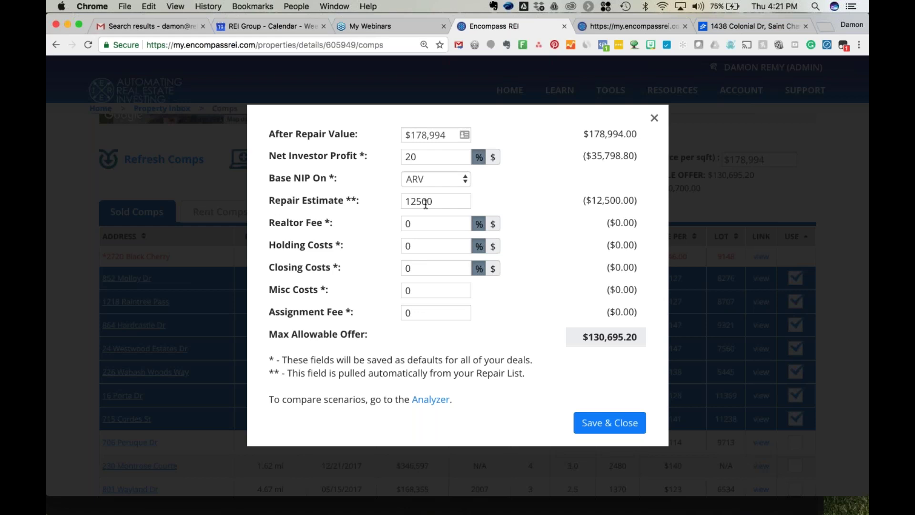
{"action": "left_click", "coordinate": [428, 160]}
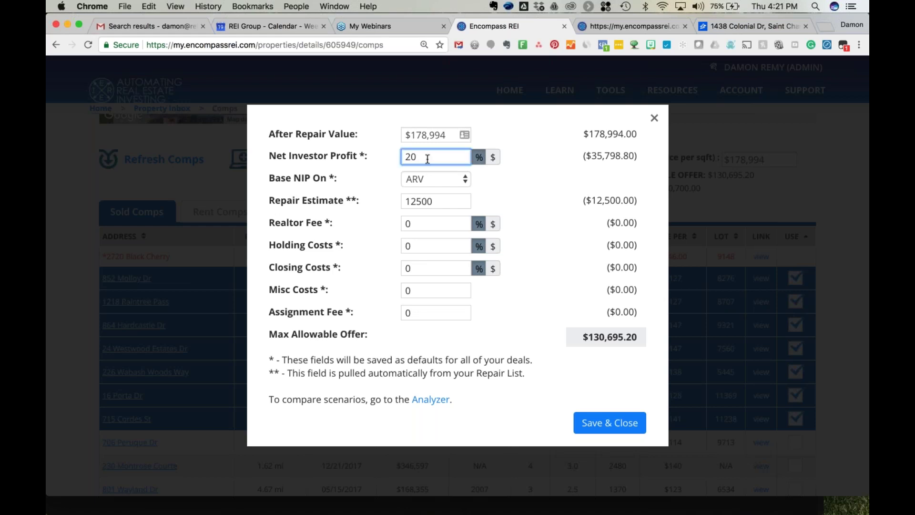
{"action": "key", "text": "BackSpace"}
{"action": "type", "text": "5"}
{"action": "left_click", "coordinate": [531, 183]}
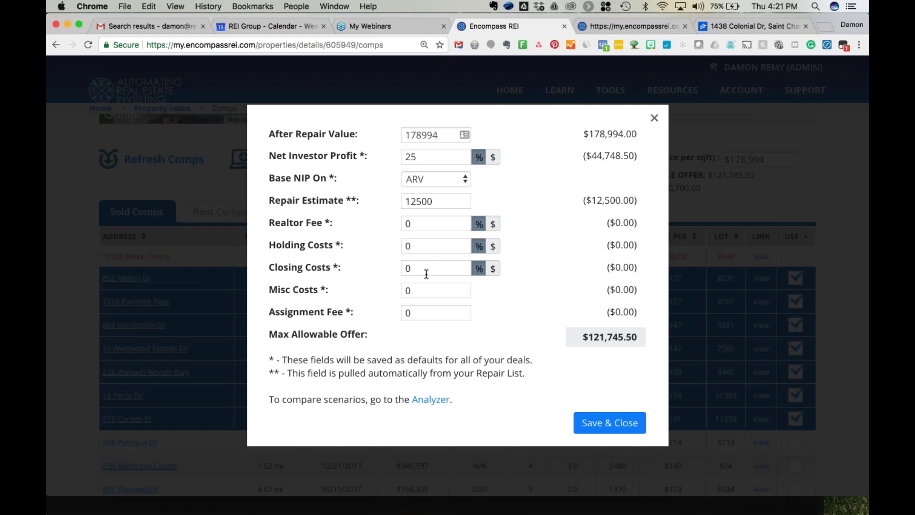
{"action": "left_click", "coordinate": [424, 312]}
{"action": "double_click", "coordinate": [424, 313]}
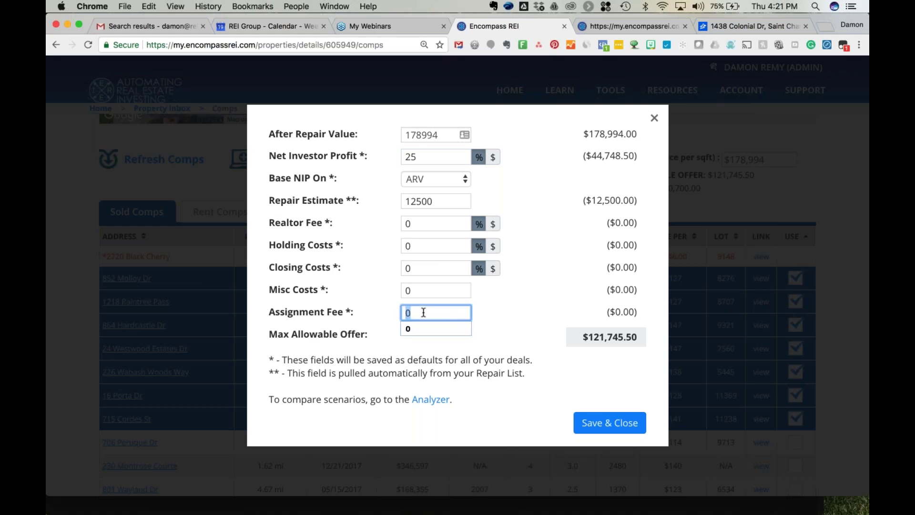
{"action": "type", "text": "100000"}
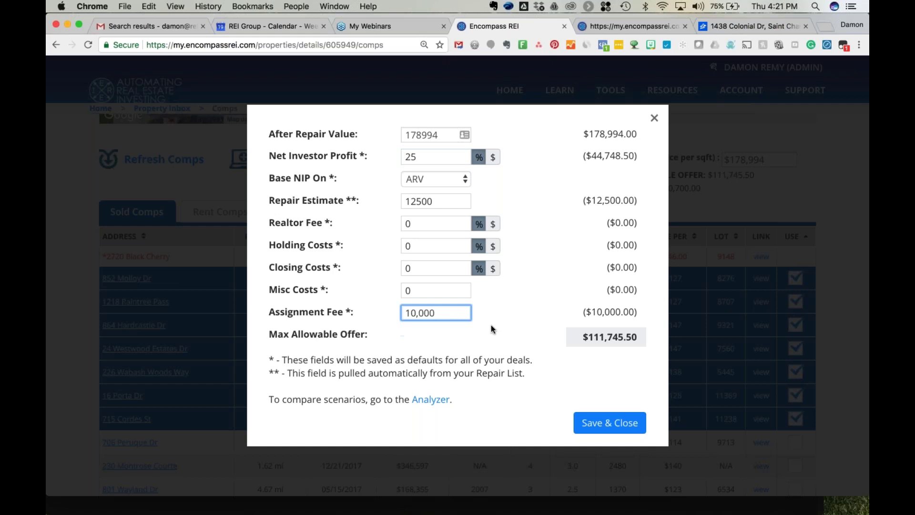
{"action": "left_click", "coordinate": [493, 329]}
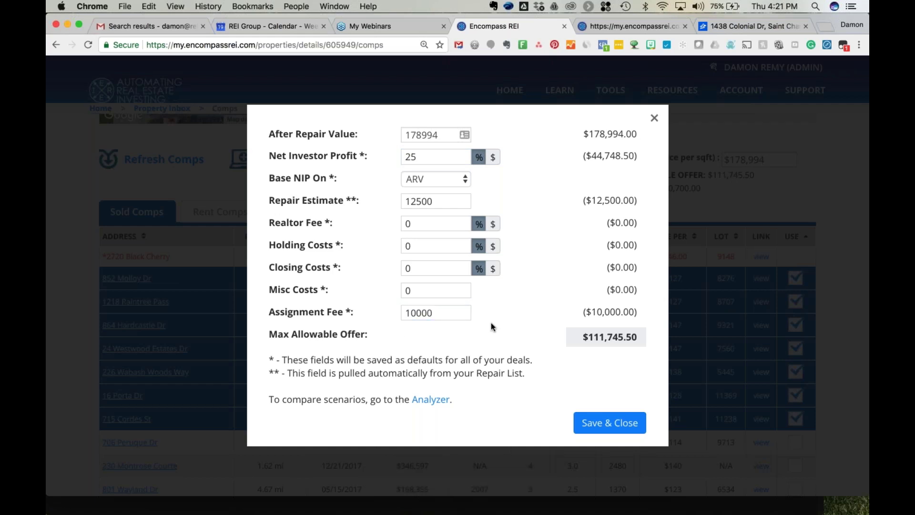
{"action": "left_click", "coordinate": [600, 418]}
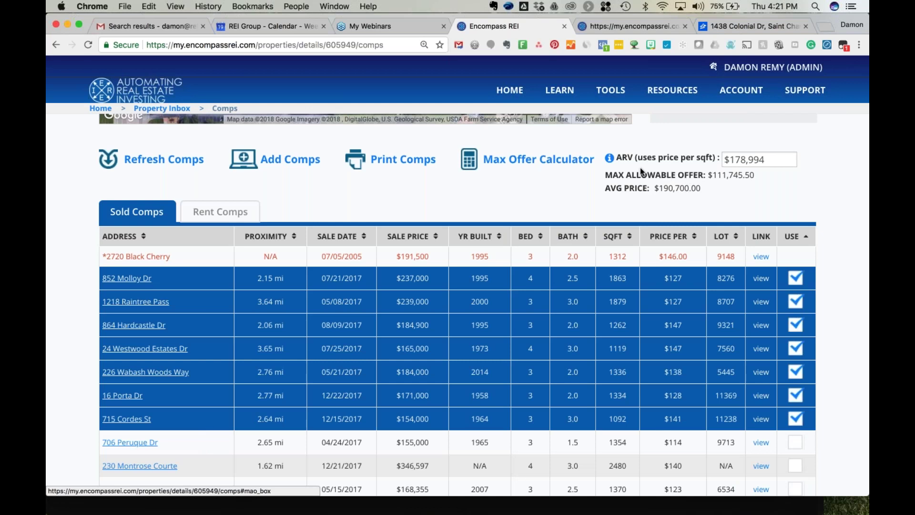
{"action": "scroll", "coordinate": [604, 247], "scroll_direction": "up", "scroll_amount": 1}
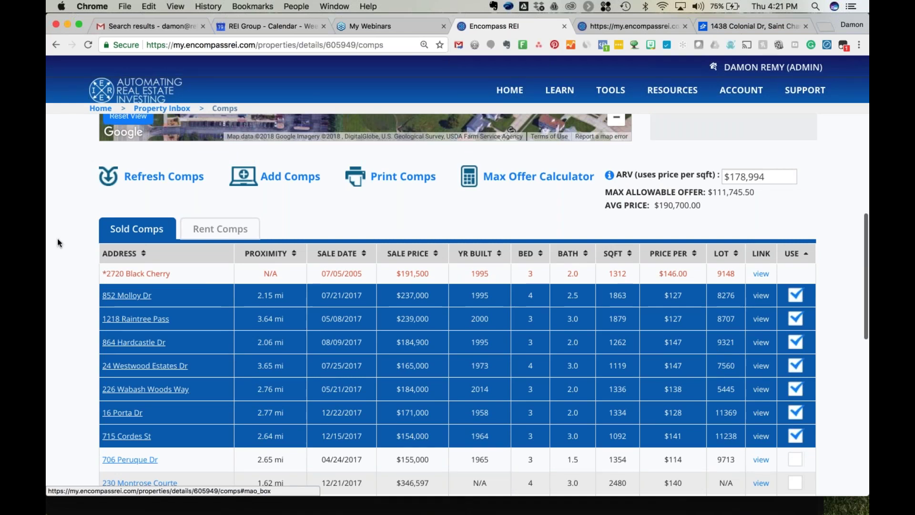
{"action": "scroll", "coordinate": [58, 242], "scroll_direction": "up", "scroll_amount": 5}
{"action": "scroll", "coordinate": [57, 242], "scroll_direction": "up", "scroll_amount": 3}
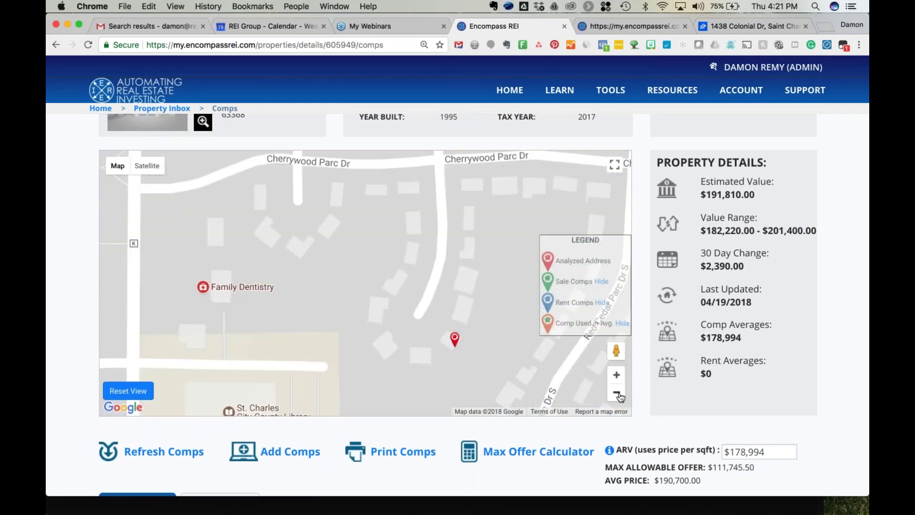
{"action": "left_click", "coordinate": [617, 395]}
{"action": "left_click", "coordinate": [617, 394]}
{"action": "left_click", "coordinate": [616, 395]}
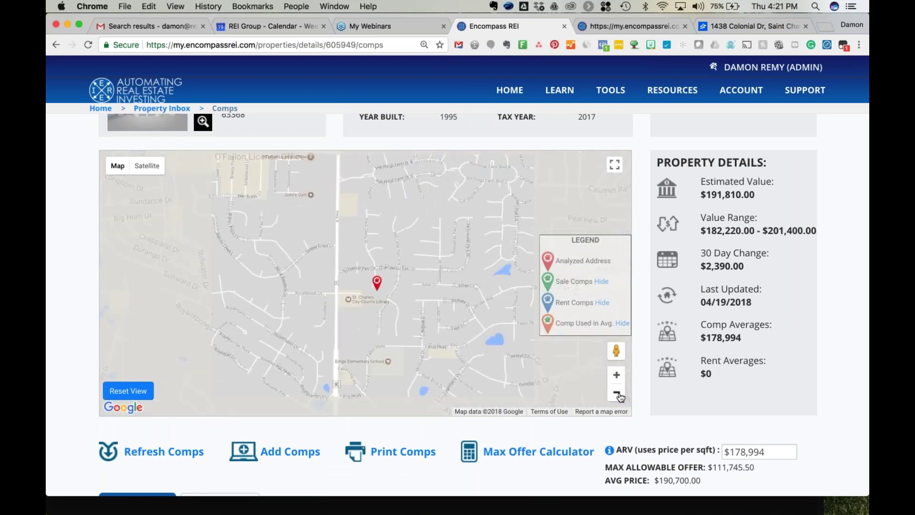
{"action": "left_click", "coordinate": [617, 393]}
{"action": "left_click", "coordinate": [618, 393]}
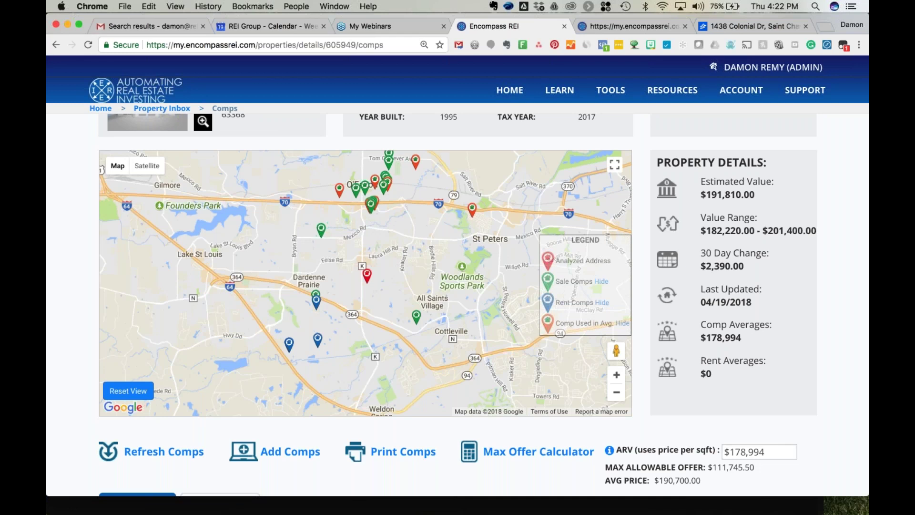
{"action": "left_click", "coordinate": [321, 229]}
{"action": "left_click", "coordinate": [316, 229]}
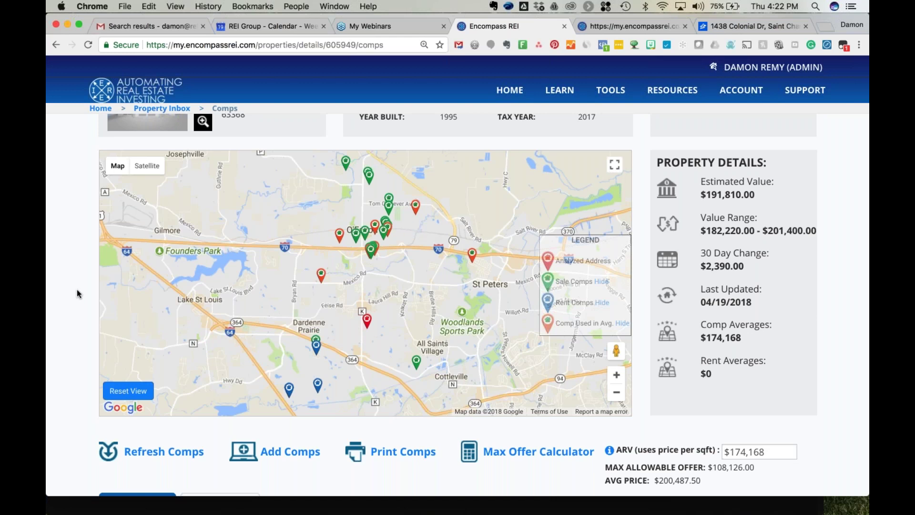
{"action": "scroll", "coordinate": [76, 290], "scroll_direction": "down", "scroll_amount": 10}
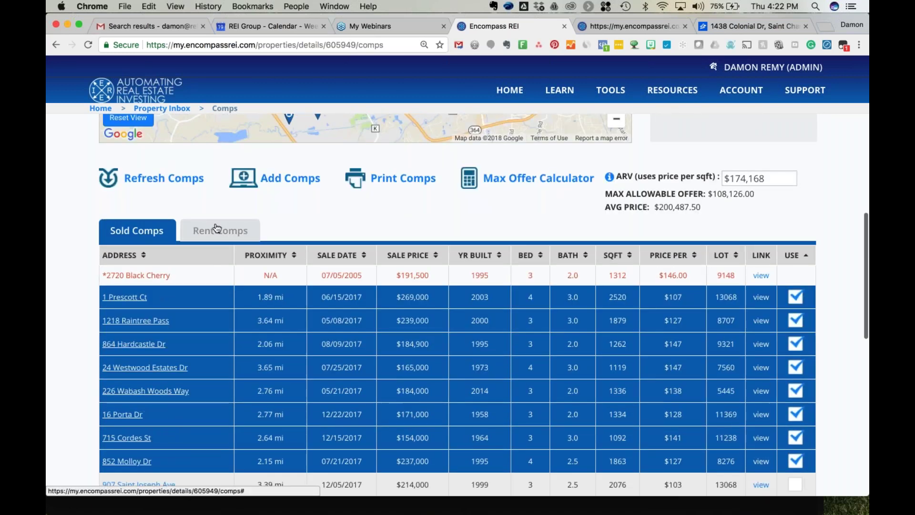
{"action": "left_click", "coordinate": [220, 231]}
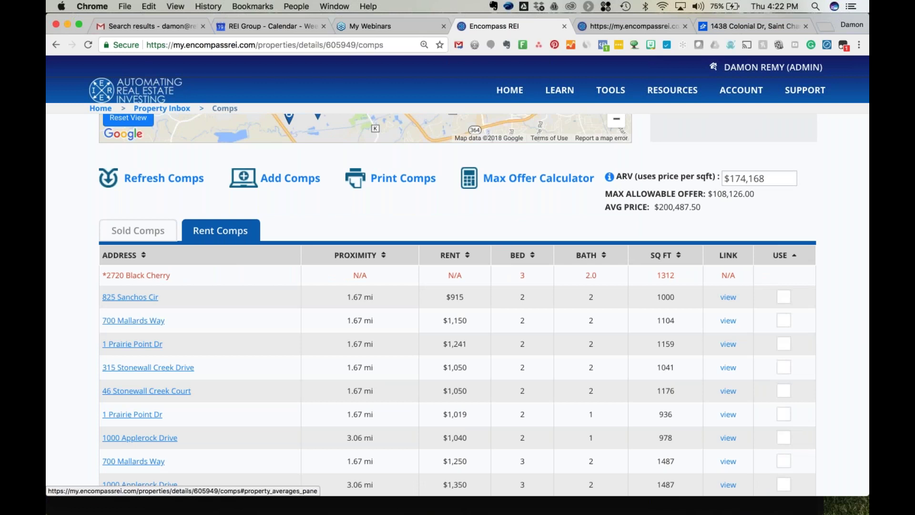
{"action": "scroll", "coordinate": [484, 305], "scroll_direction": "down", "scroll_amount": 1}
{"action": "scroll", "coordinate": [484, 306], "scroll_direction": "down", "scroll_amount": 8}
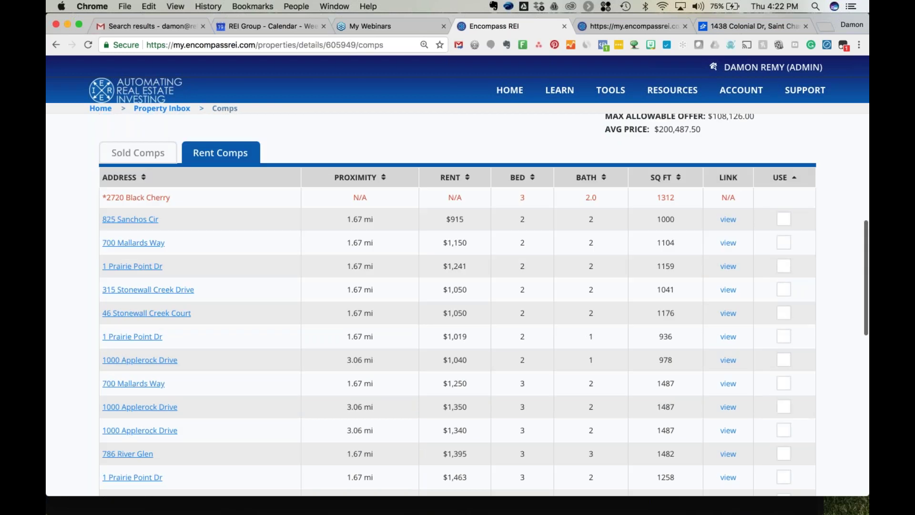
{"action": "scroll", "coordinate": [484, 305], "scroll_direction": "down", "scroll_amount": 1}
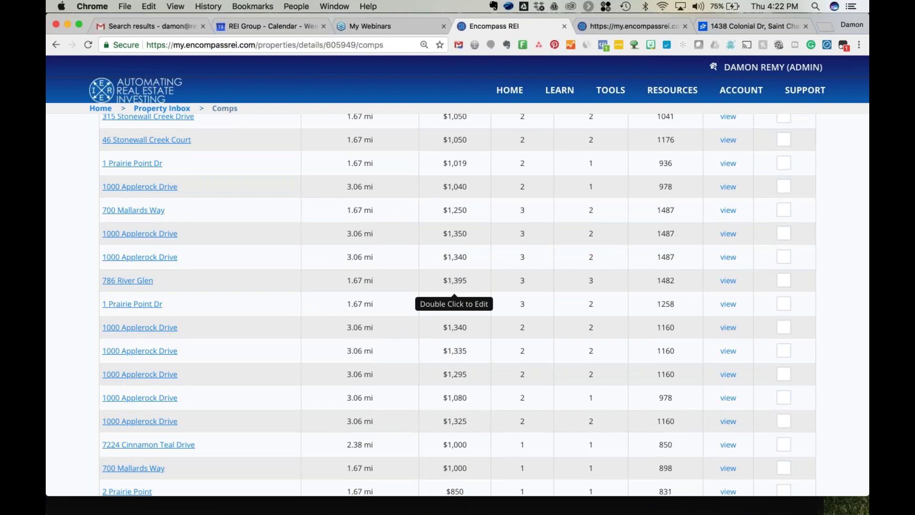
{"action": "left_click", "coordinate": [728, 280]}
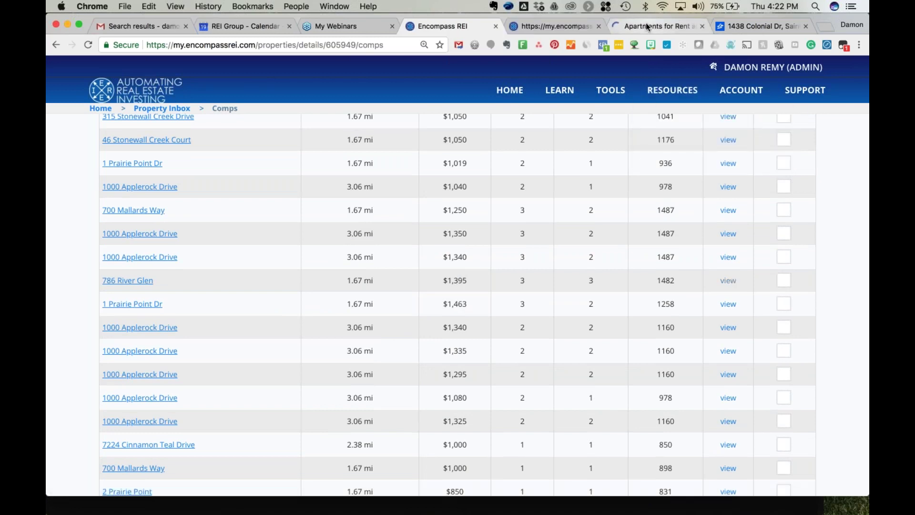
{"action": "left_click", "coordinate": [646, 27]}
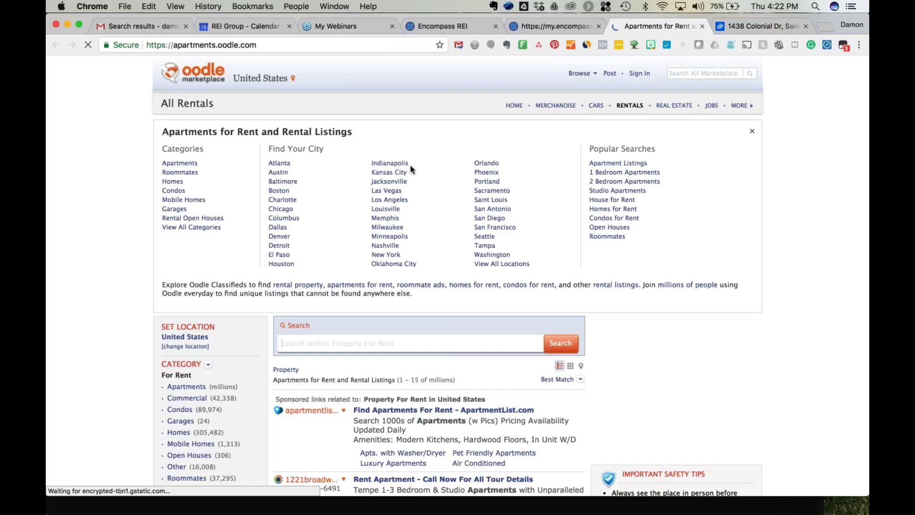
{"action": "left_click", "coordinate": [545, 24]}
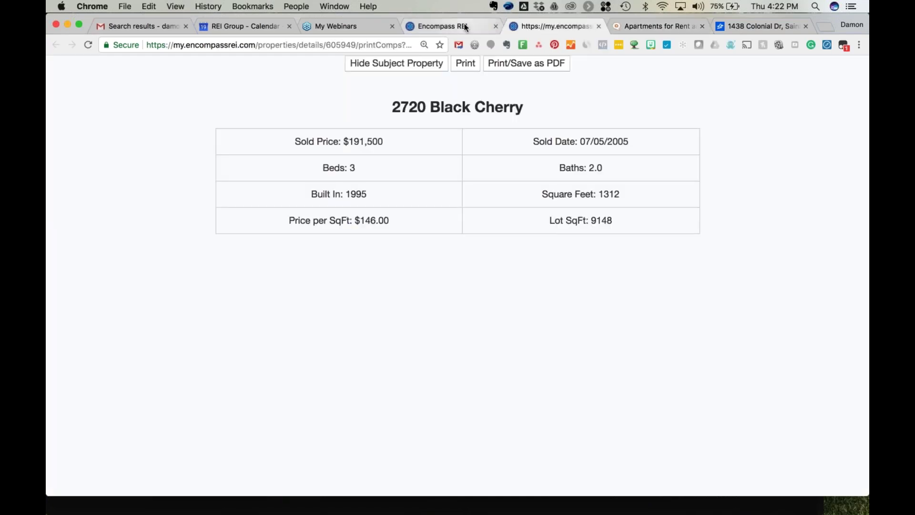
{"action": "left_click", "coordinate": [432, 26]}
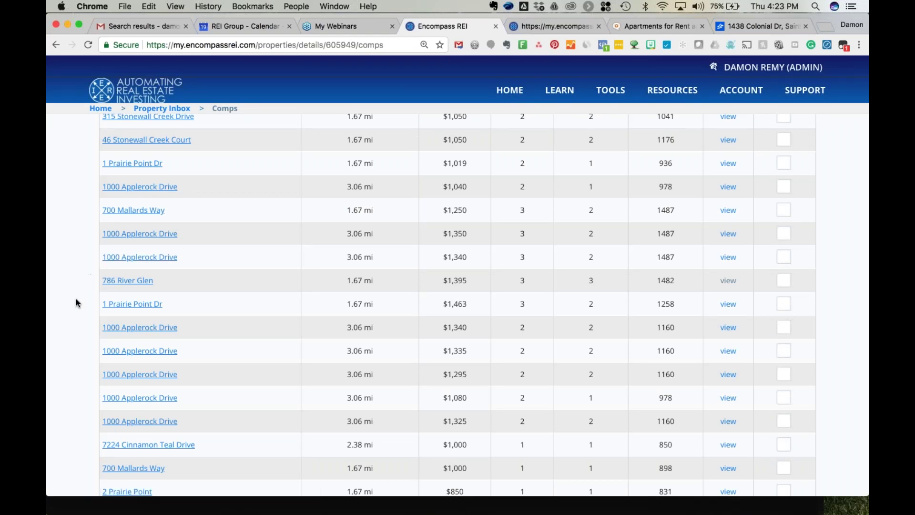
{"action": "scroll", "coordinate": [75, 299], "scroll_direction": "up", "scroll_amount": 3}
{"action": "scroll", "coordinate": [75, 299], "scroll_direction": "down", "scroll_amount": 5}
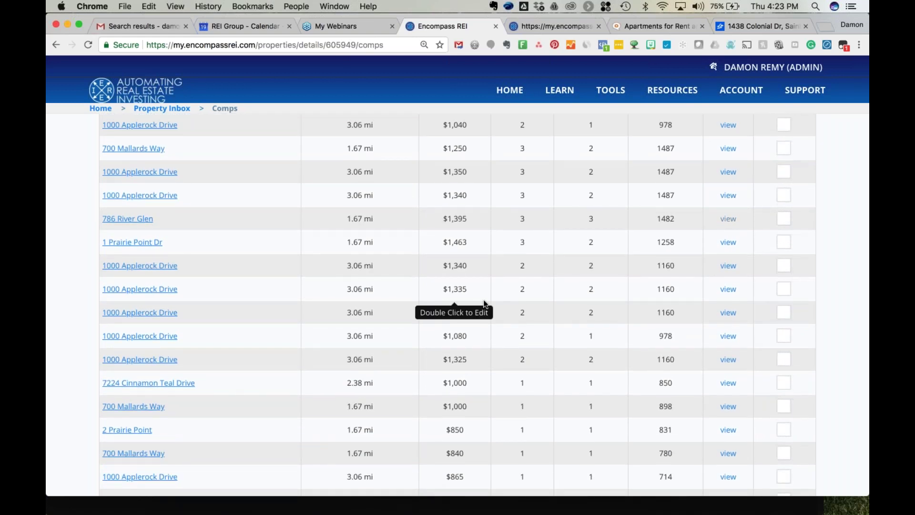
{"action": "scroll", "coordinate": [484, 304], "scroll_direction": "up", "scroll_amount": 1}
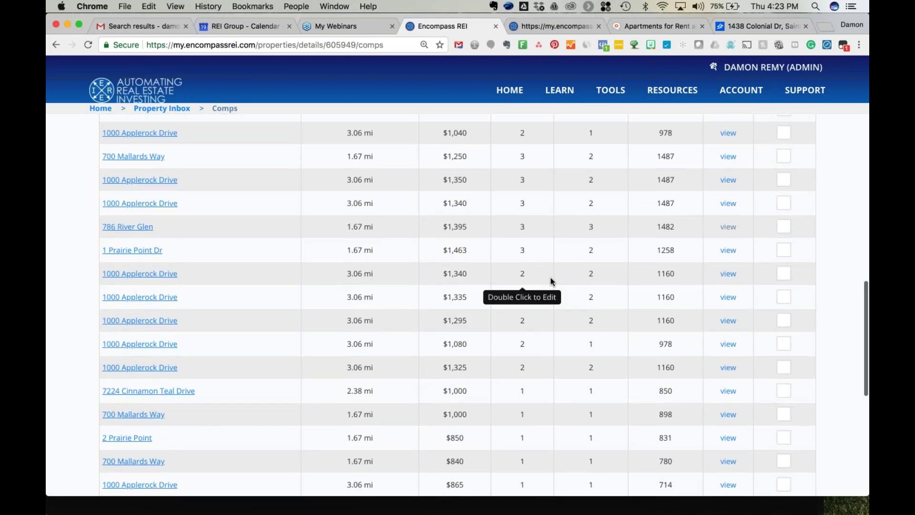
{"action": "scroll", "coordinate": [551, 282], "scroll_direction": "up", "scroll_amount": 3}
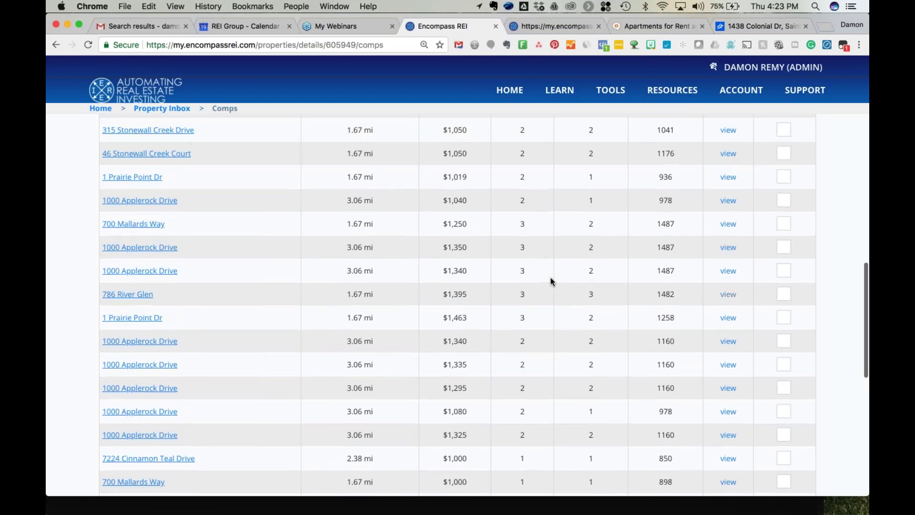
{"action": "left_click", "coordinate": [728, 251], "text": "super"}
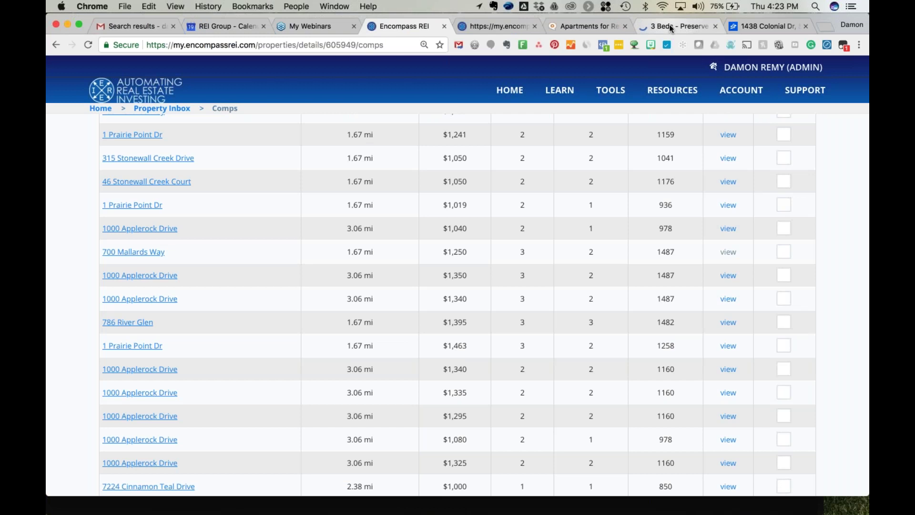
{"action": "left_click", "coordinate": [669, 27]}
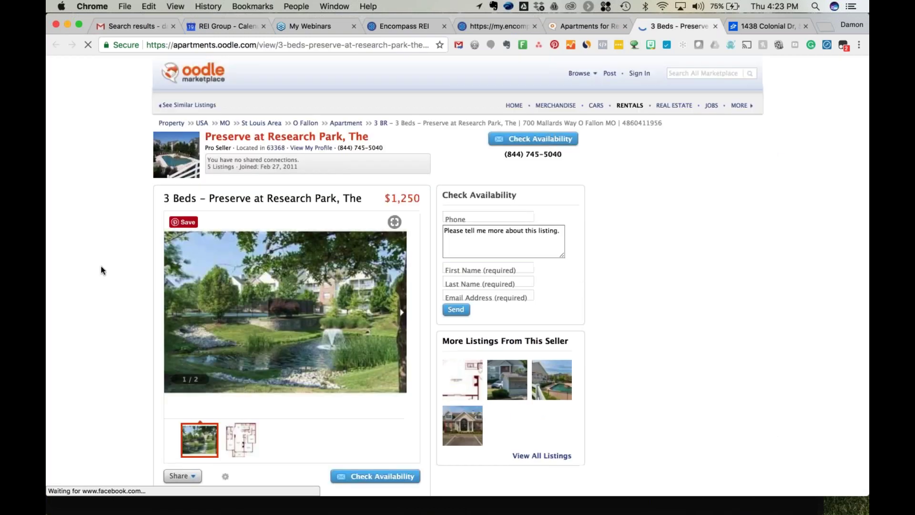
{"action": "scroll", "coordinate": [100, 270], "scroll_direction": "down", "scroll_amount": 3}
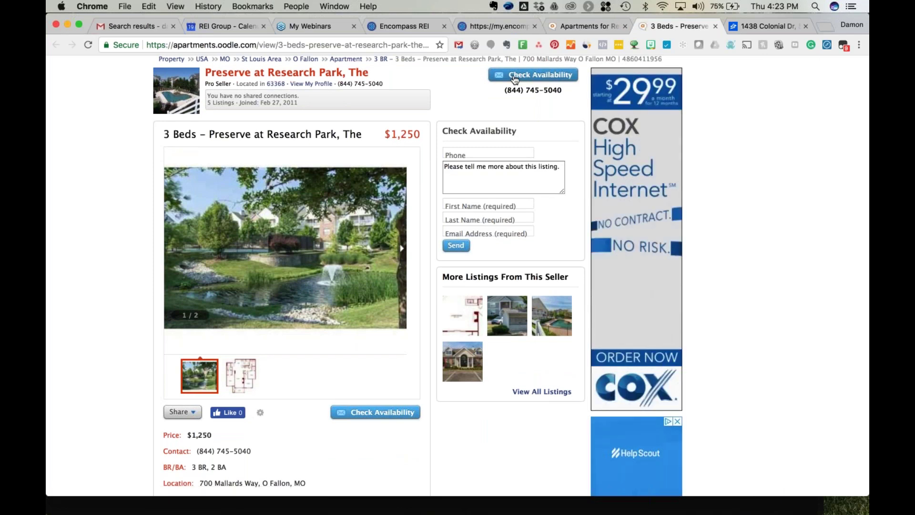
{"action": "left_click", "coordinate": [619, 26]}
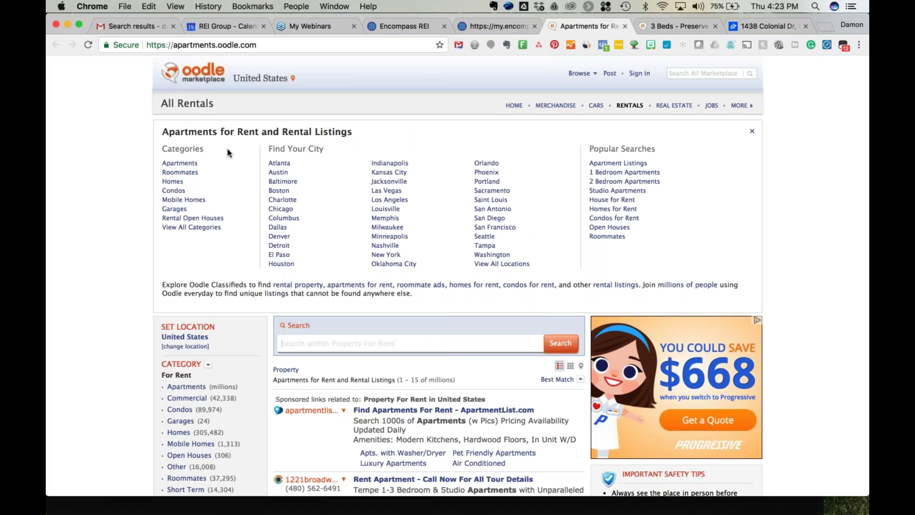
{"action": "left_click", "coordinate": [625, 26]}
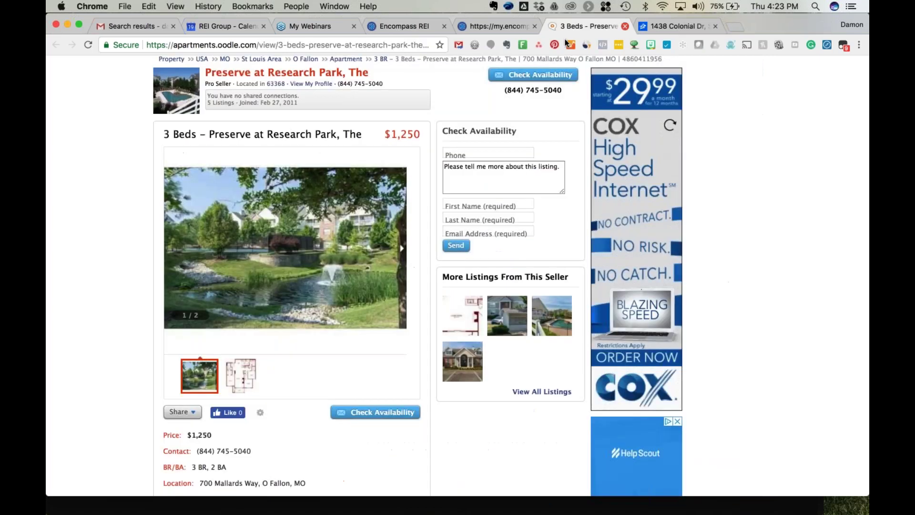
{"action": "left_click", "coordinate": [515, 30]}
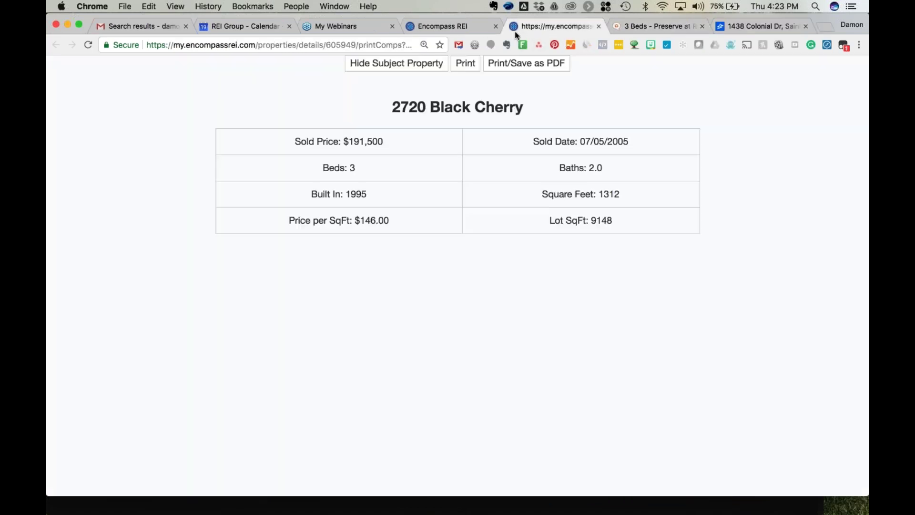
{"action": "left_click", "coordinate": [446, 26]}
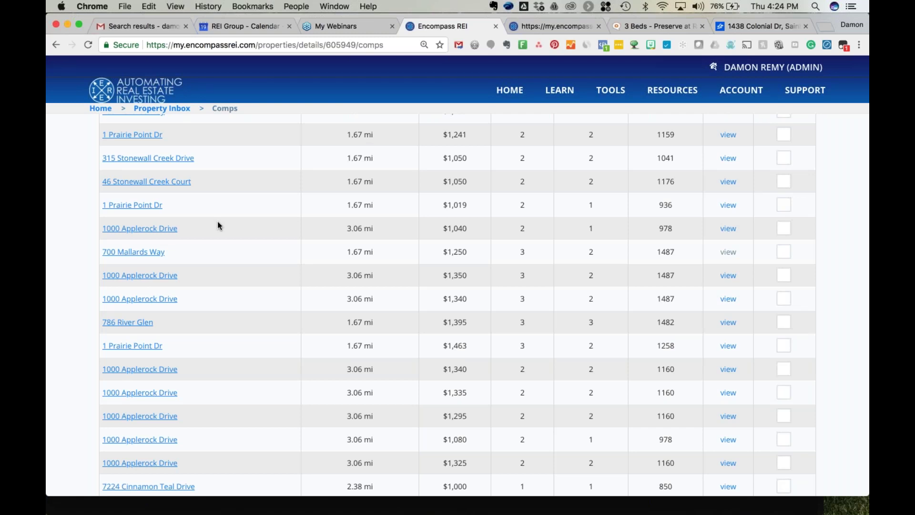
{"action": "scroll", "coordinate": [217, 224], "scroll_direction": "up", "scroll_amount": 5}
{"action": "scroll", "coordinate": [218, 221], "scroll_direction": "up", "scroll_amount": 1}
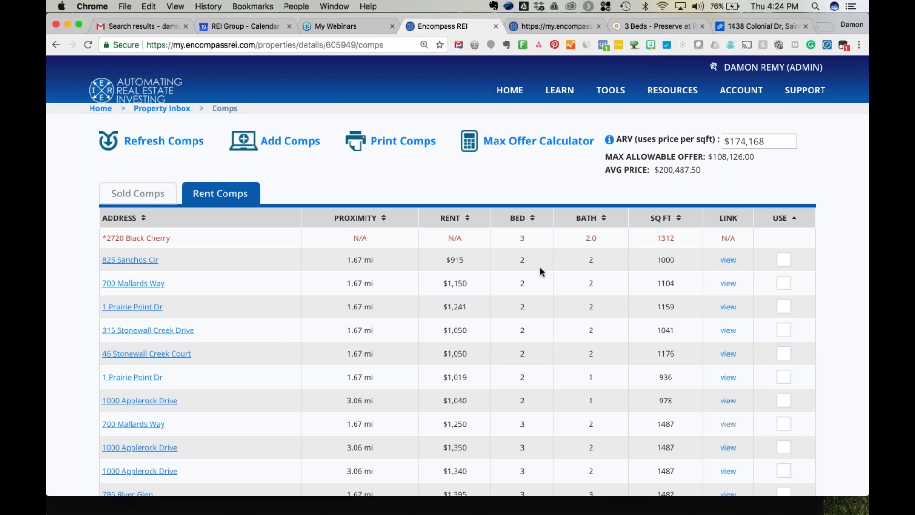
{"action": "scroll", "coordinate": [465, 236], "scroll_direction": "up", "scroll_amount": 3}
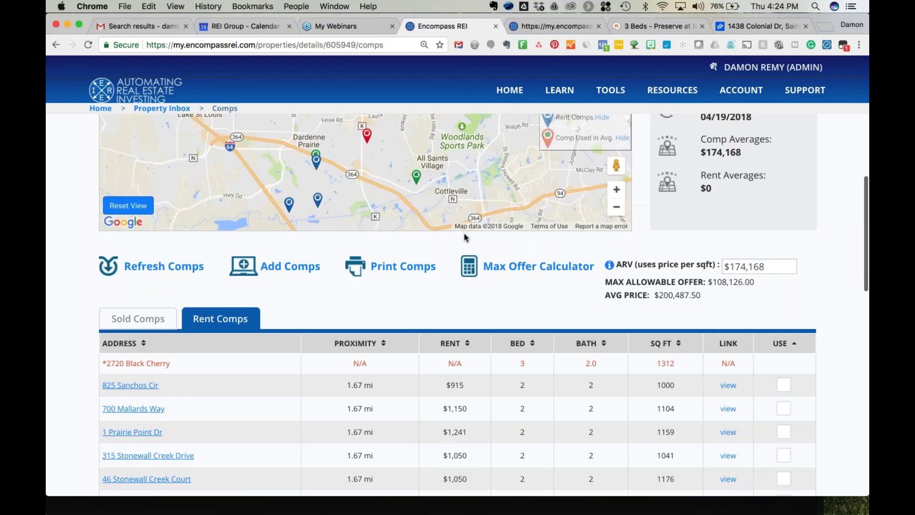
{"action": "scroll", "coordinate": [465, 233], "scroll_direction": "up", "scroll_amount": 3}
{"action": "scroll", "coordinate": [53, 228], "scroll_direction": "up", "scroll_amount": 1}
{"action": "scroll", "coordinate": [54, 228], "scroll_direction": "up", "scroll_amount": 5}
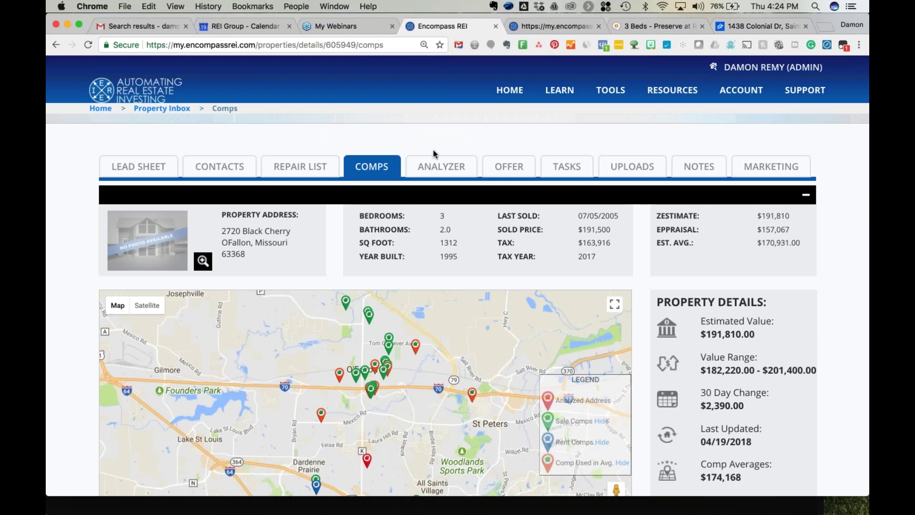
Enter a 123000 purchase price in the deal analyzer, giving $51,168 profit against the 174,168 ARV.
{"action": "left_click", "coordinate": [431, 167]}
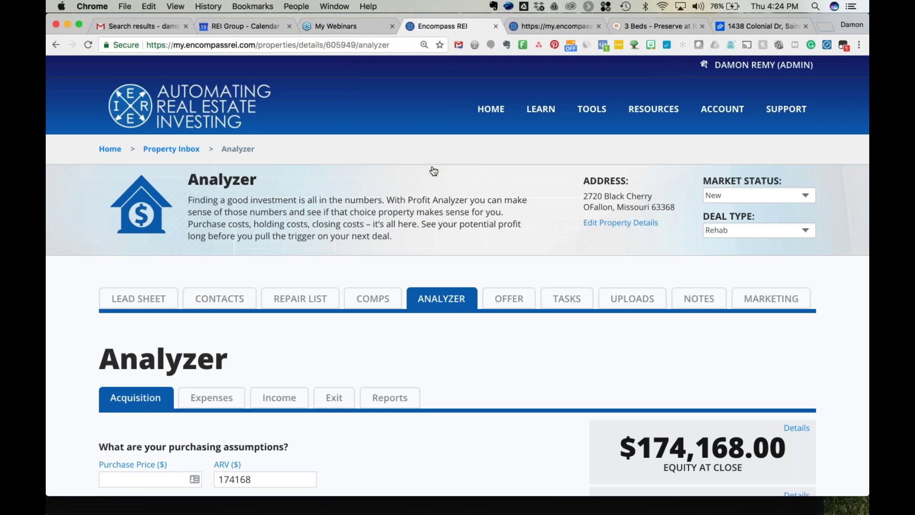
{"action": "scroll", "coordinate": [68, 287], "scroll_direction": "down", "scroll_amount": 5}
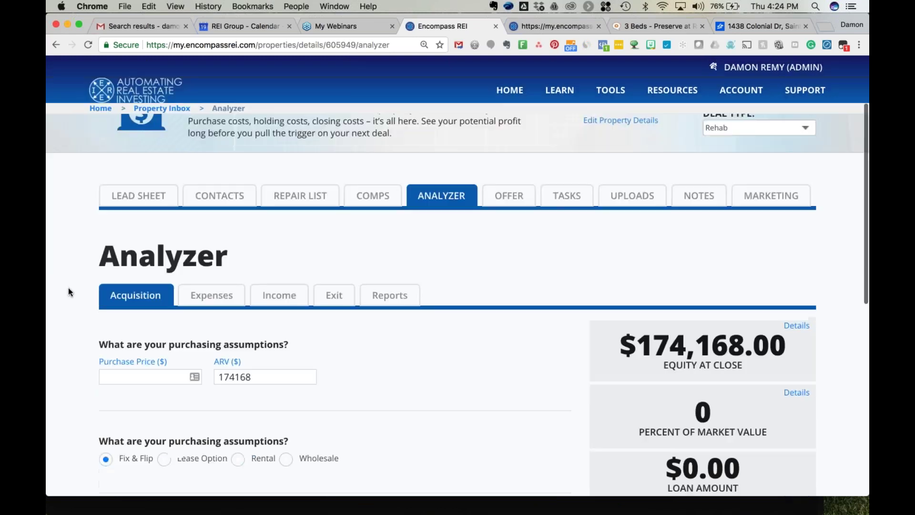
{"action": "scroll", "coordinate": [67, 287], "scroll_direction": "down", "scroll_amount": 1}
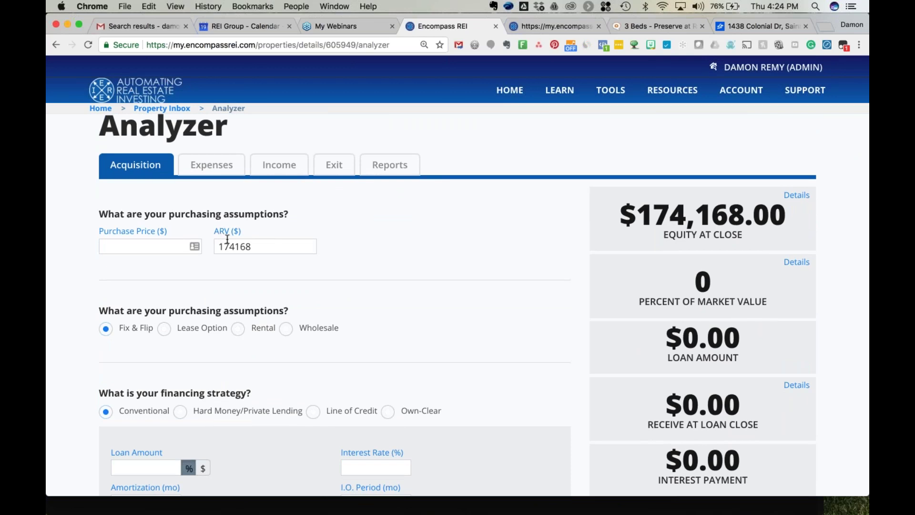
{"action": "left_click", "coordinate": [138, 244]}
{"action": "type", "text": "123"}
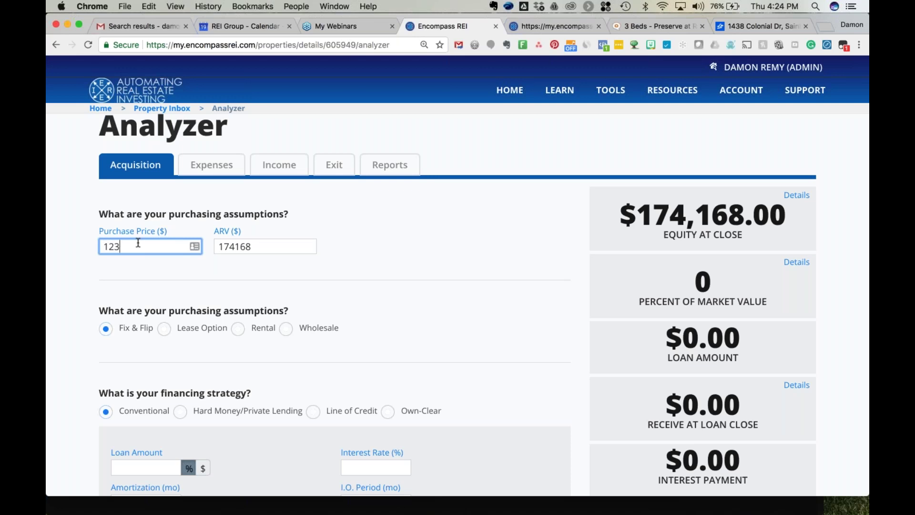
{"action": "type", "text": "000"}
{"action": "key", "text": "Tab"}
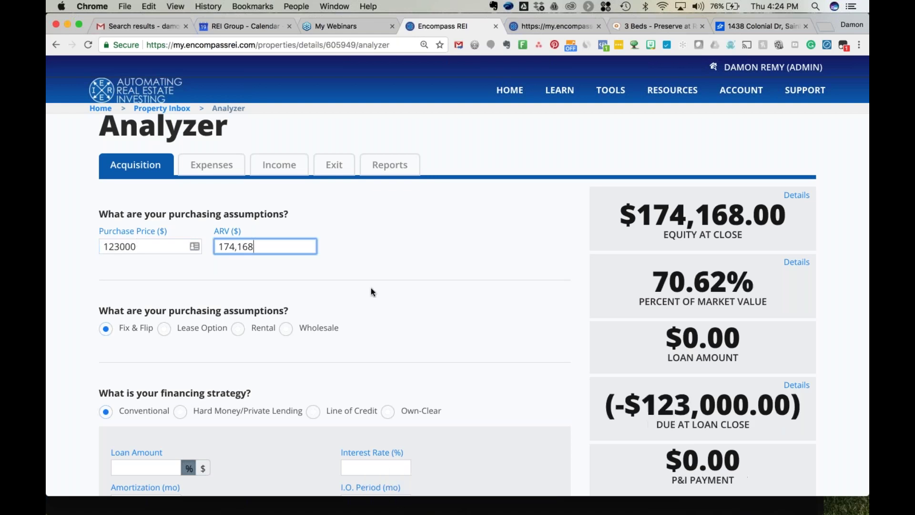
{"action": "scroll", "coordinate": [371, 289], "scroll_direction": "down", "scroll_amount": 3}
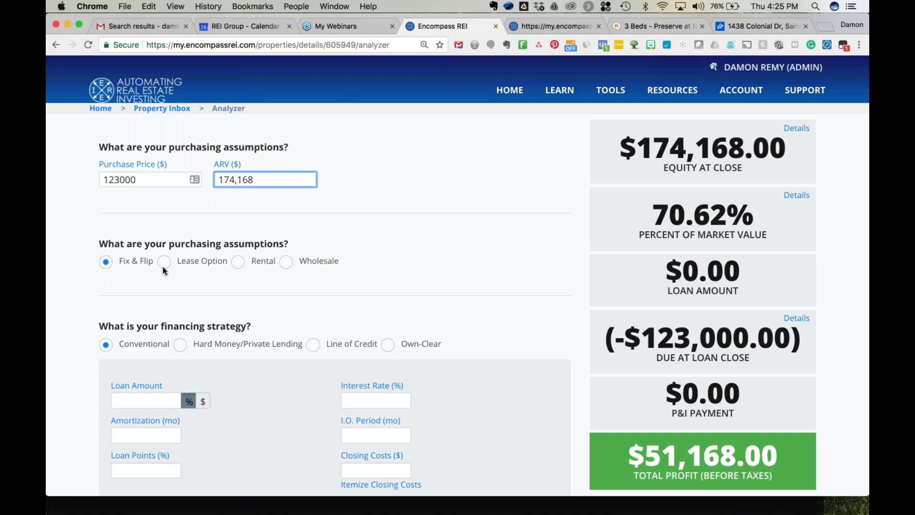
Switch the purchasing assumption to Rental and review the Expenses and Income tabs.
{"action": "scroll", "coordinate": [168, 271], "scroll_direction": "up", "scroll_amount": 2}
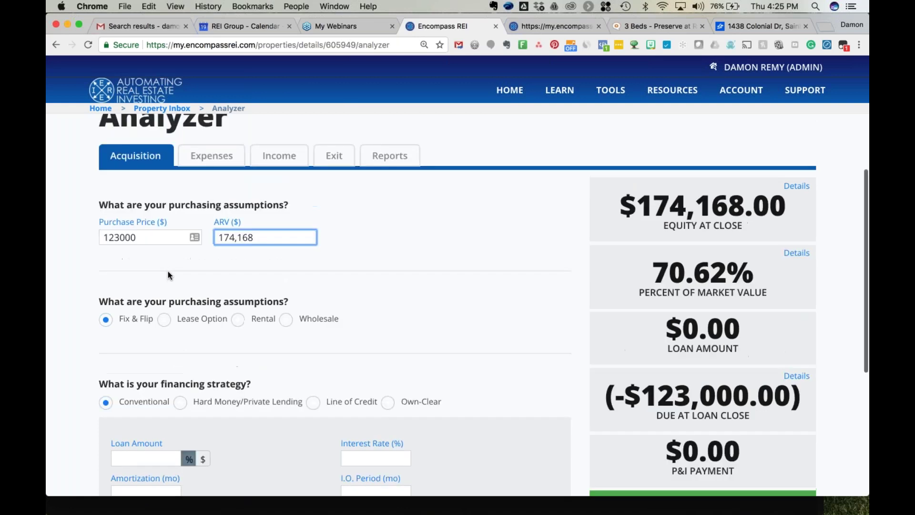
{"action": "left_click", "coordinate": [239, 321]}
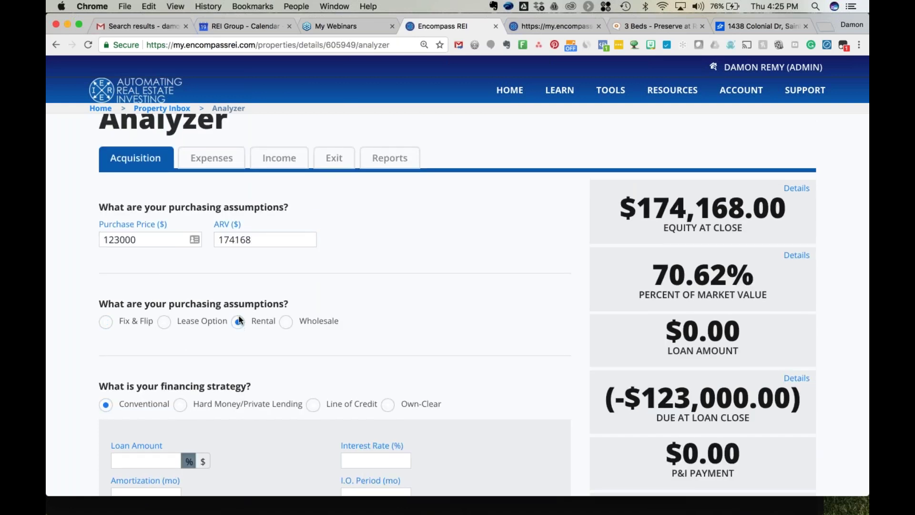
{"action": "left_click", "coordinate": [212, 158]}
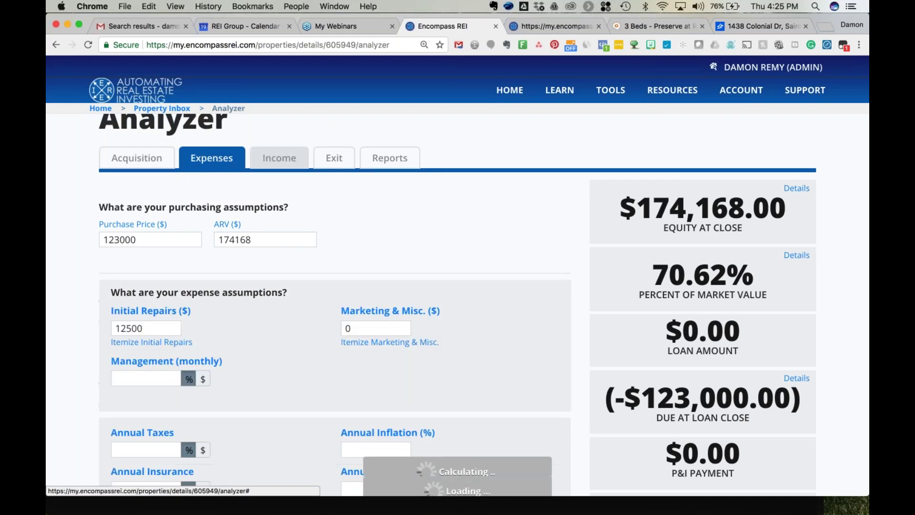
{"action": "left_click", "coordinate": [279, 158]}
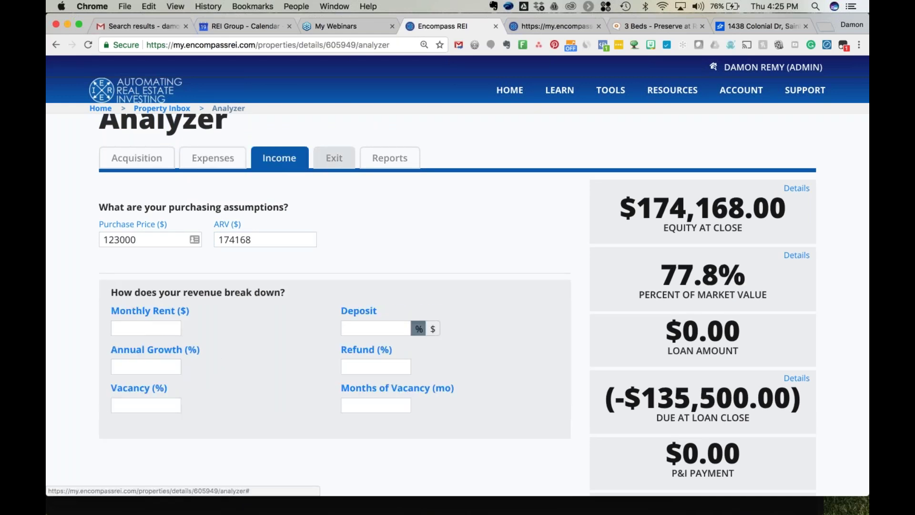
{"action": "left_click", "coordinate": [155, 160]}
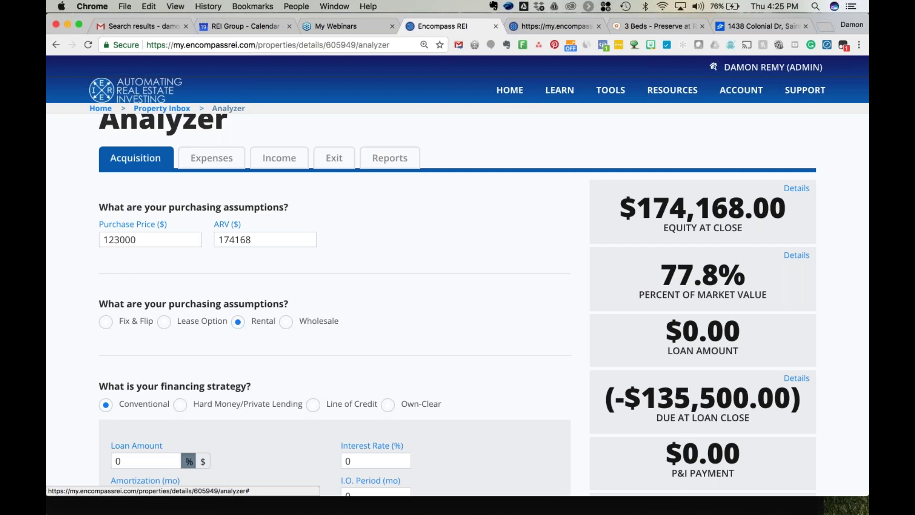
{"action": "scroll", "coordinate": [186, 357], "scroll_direction": "down", "scroll_amount": 3}
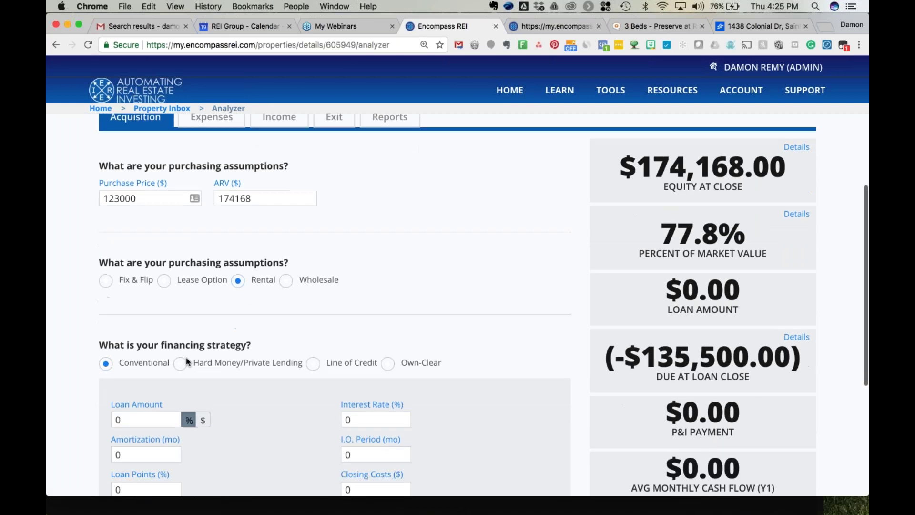
{"action": "scroll", "coordinate": [241, 253], "scroll_direction": "down", "scroll_amount": 1}
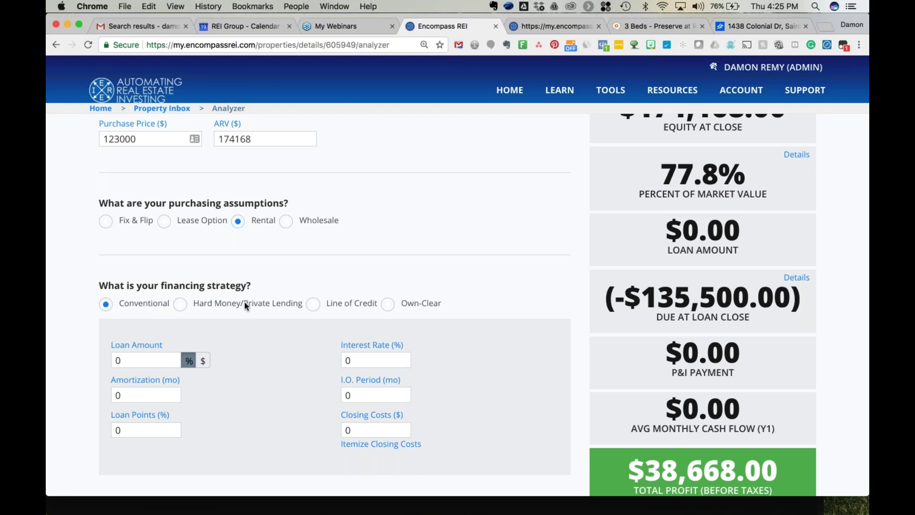
{"action": "scroll", "coordinate": [245, 302], "scroll_direction": "down", "scroll_amount": 1}
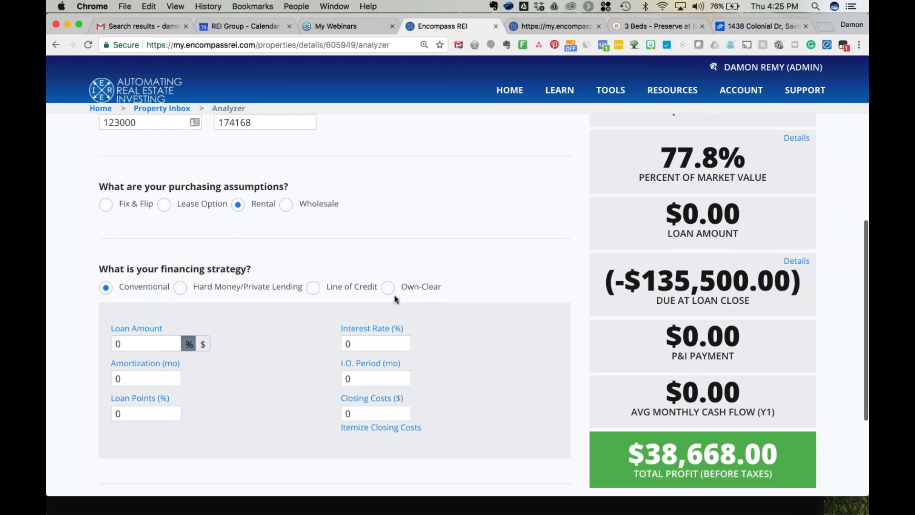
{"action": "scroll", "coordinate": [296, 325], "scroll_direction": "down", "scroll_amount": 2}
{"action": "scroll", "coordinate": [297, 325], "scroll_direction": "down", "scroll_amount": 1}
Set the loan to 80% with 360-month amortization and 2 loan points.
{"action": "left_click", "coordinate": [132, 286]}
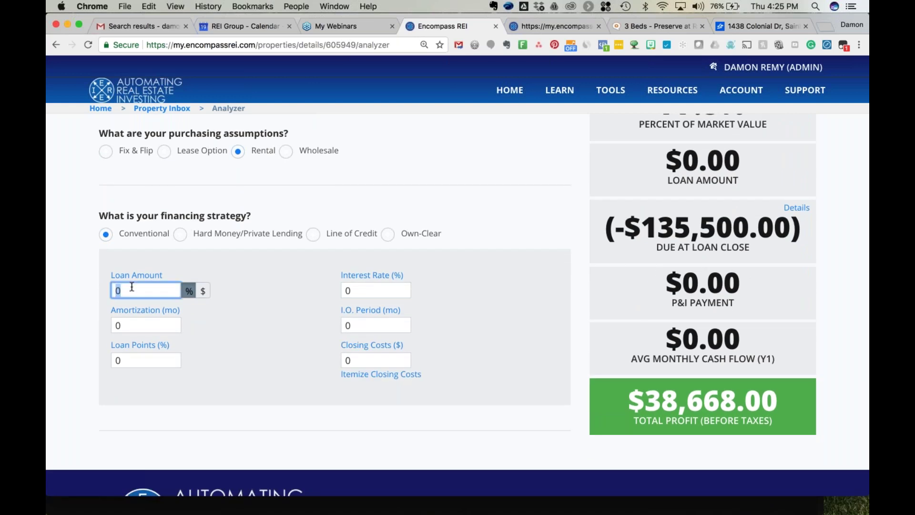
{"action": "type", "text": "80"}
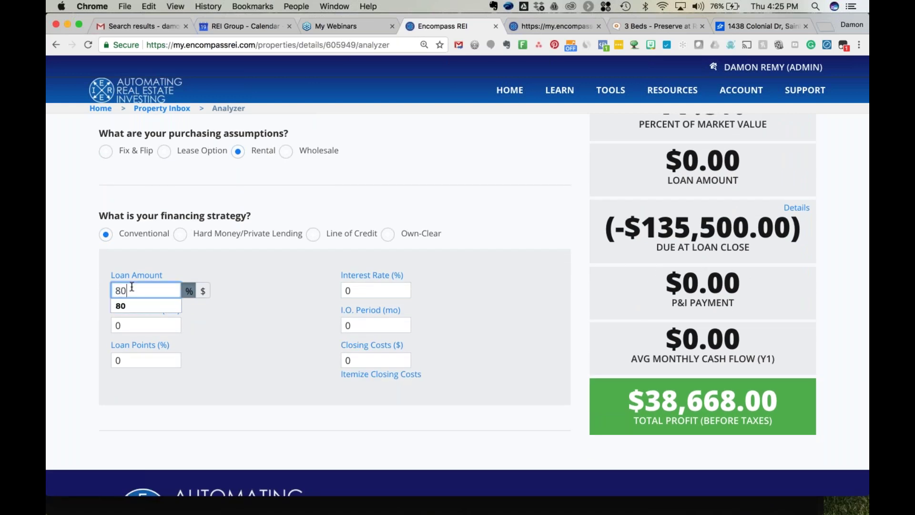
{"action": "left_click", "coordinate": [251, 317]}
{"action": "left_click", "coordinate": [139, 325]}
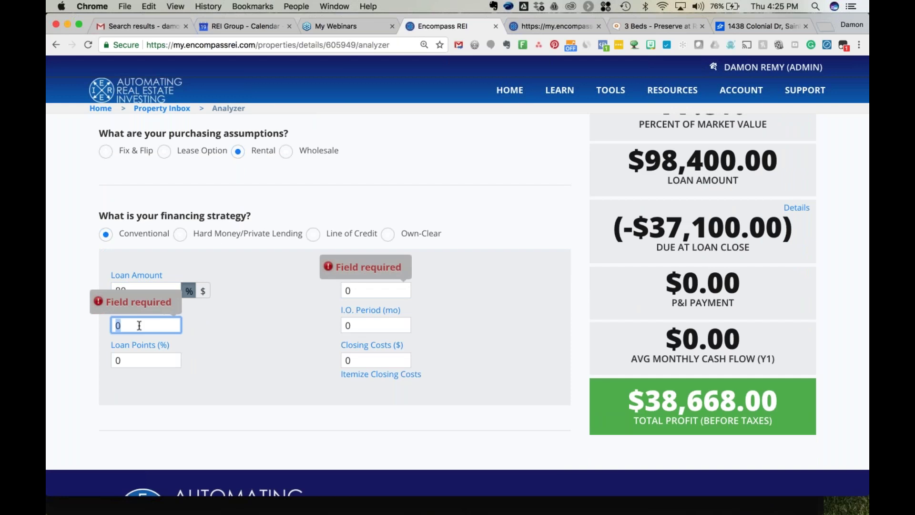
{"action": "type", "text": "360"}
{"action": "key", "text": "Tab"}
{"action": "type", "text": "2"}
{"action": "key", "text": "Tab"}
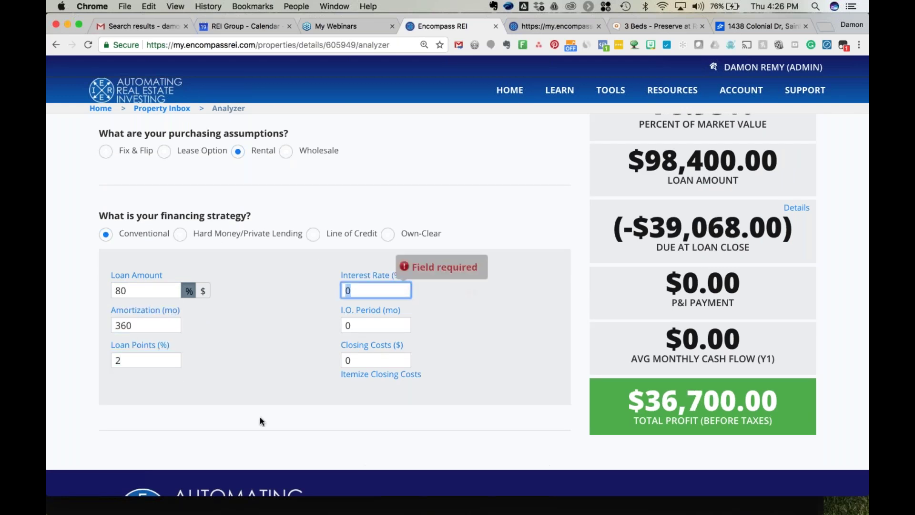
Enter a 5% interest rate and $4000 closing costs, leaving the interest-only period at 0.
{"action": "type", "text": "5"}
{"action": "key", "text": "Tab"}
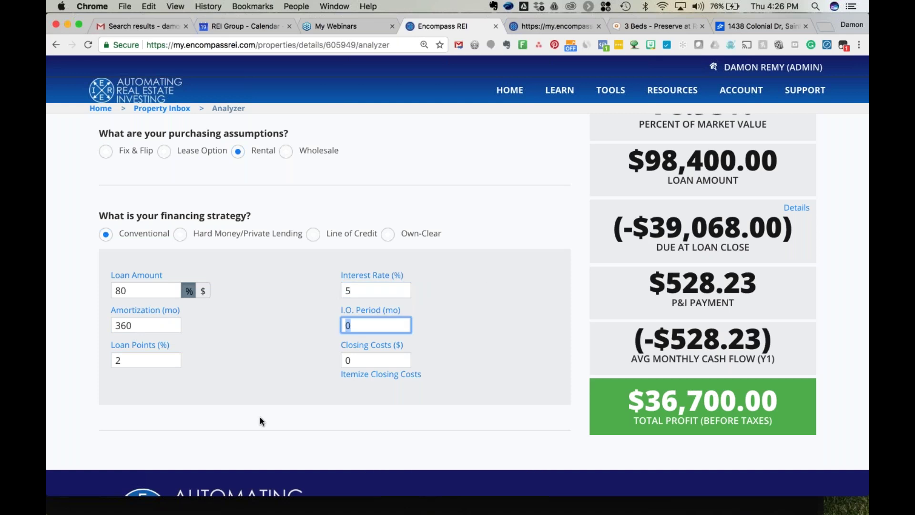
{"action": "key", "text": "Tab"}
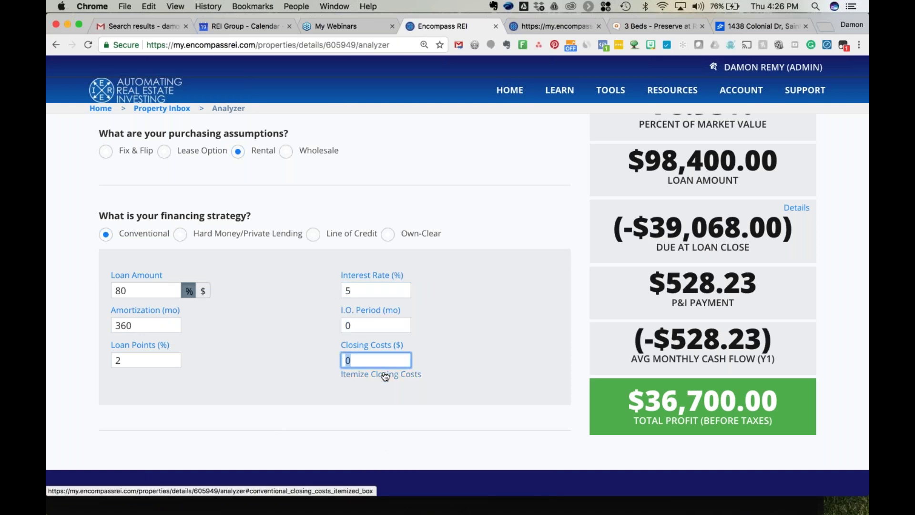
{"action": "type", "text": "4000"}
{"action": "left_click", "coordinate": [300, 374]}
{"action": "scroll", "coordinate": [300, 374], "scroll_direction": "down", "scroll_amount": 1}
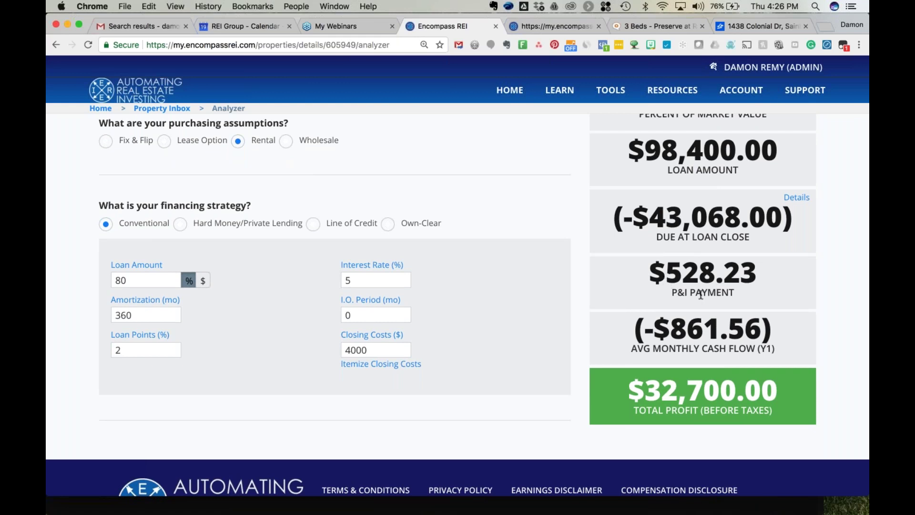
Correct the interest rate to 6%, yielding a $98,400 loan and $32,700 profit.
{"action": "double_click", "coordinate": [371, 281]}
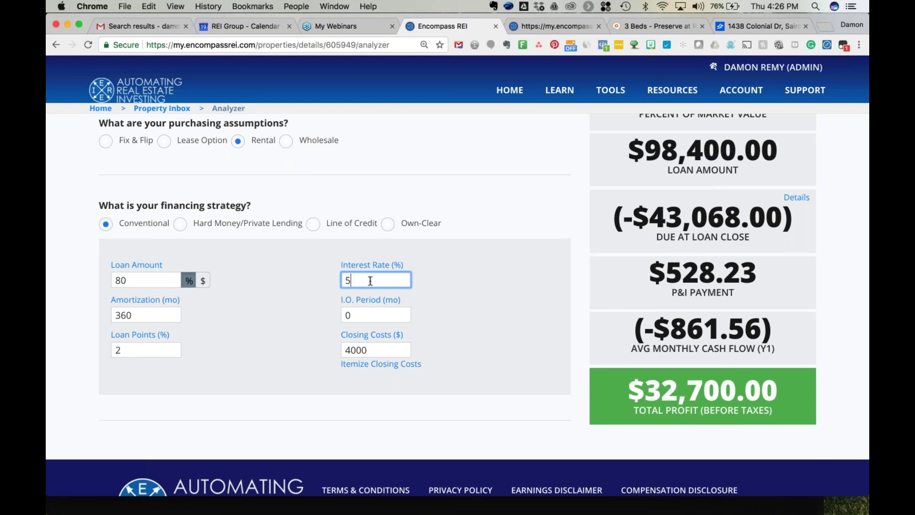
{"action": "type", "text": "6"}
{"action": "key", "text": "Tab"}
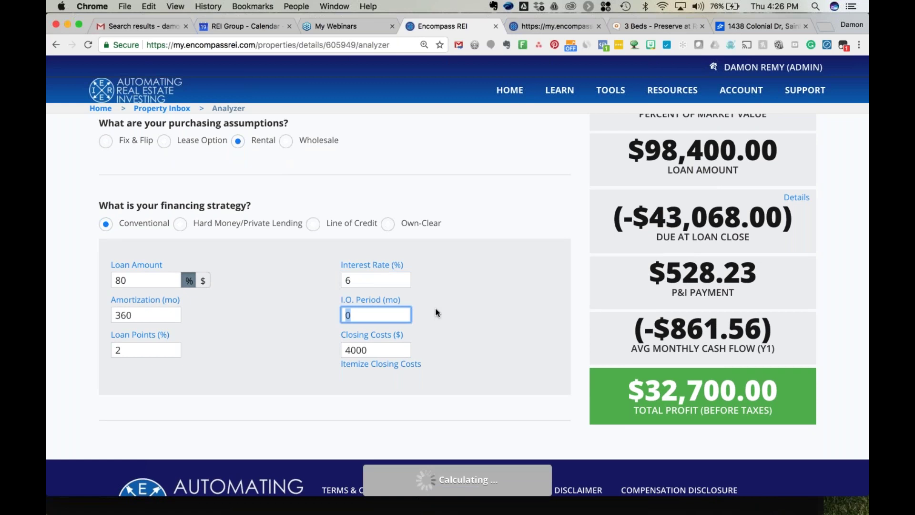
{"action": "left_click", "coordinate": [455, 306]}
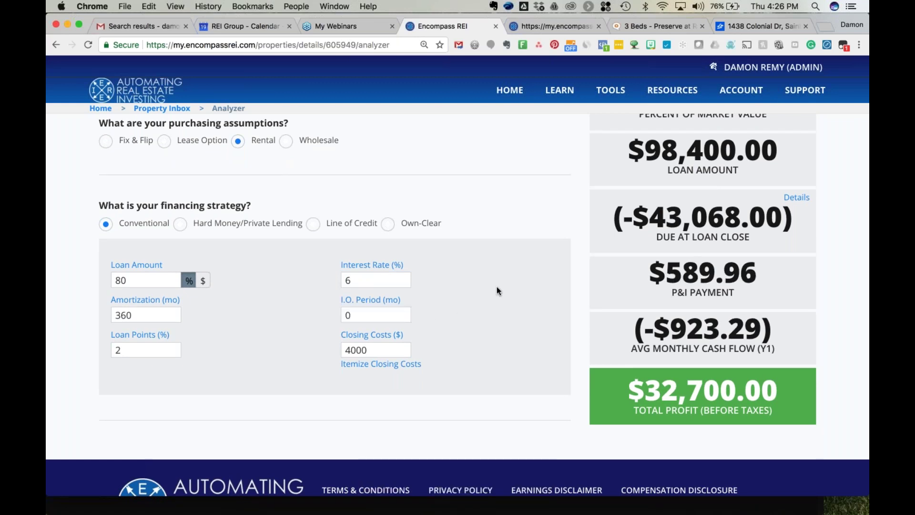
{"action": "scroll", "coordinate": [496, 287], "scroll_direction": "up", "scroll_amount": 2}
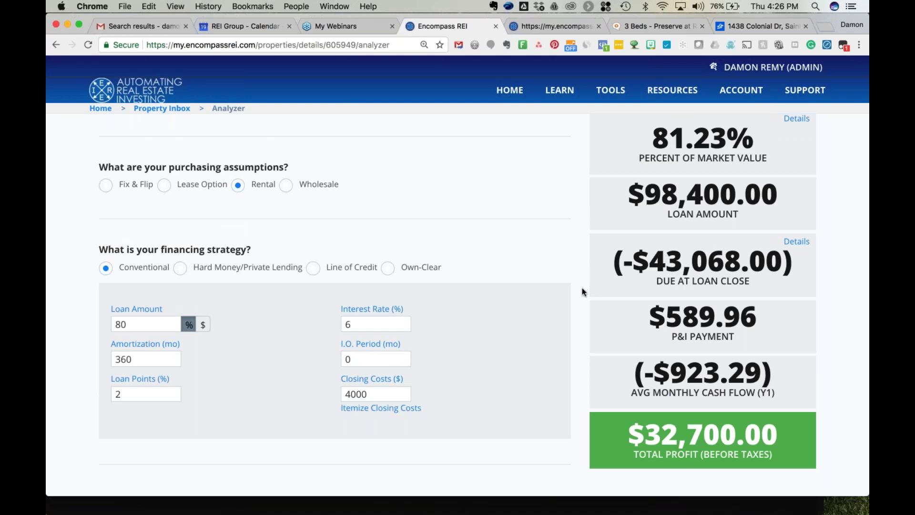
{"action": "scroll", "coordinate": [558, 294], "scroll_direction": "up", "scroll_amount": 3}
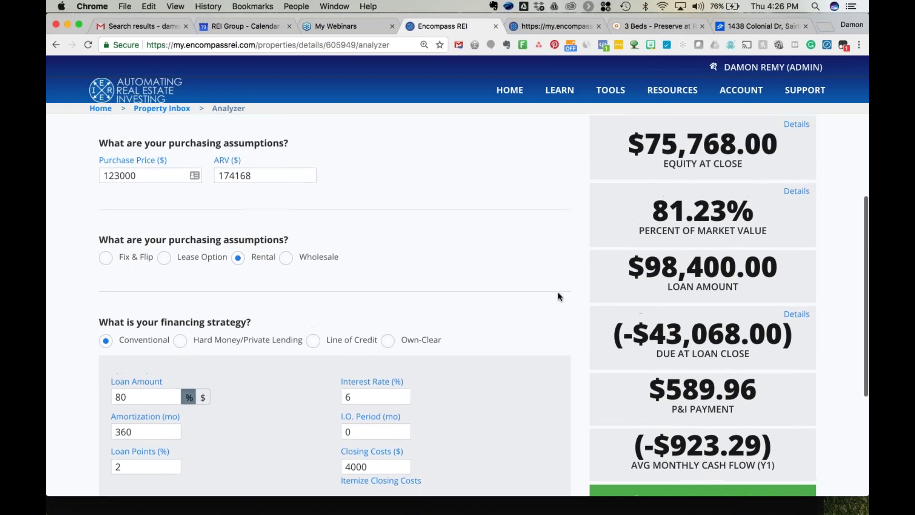
{"action": "scroll", "coordinate": [557, 292], "scroll_direction": "down", "scroll_amount": 1}
{"action": "scroll", "coordinate": [557, 293], "scroll_direction": "up", "scroll_amount": 3}
{"action": "left_click", "coordinate": [212, 145]}
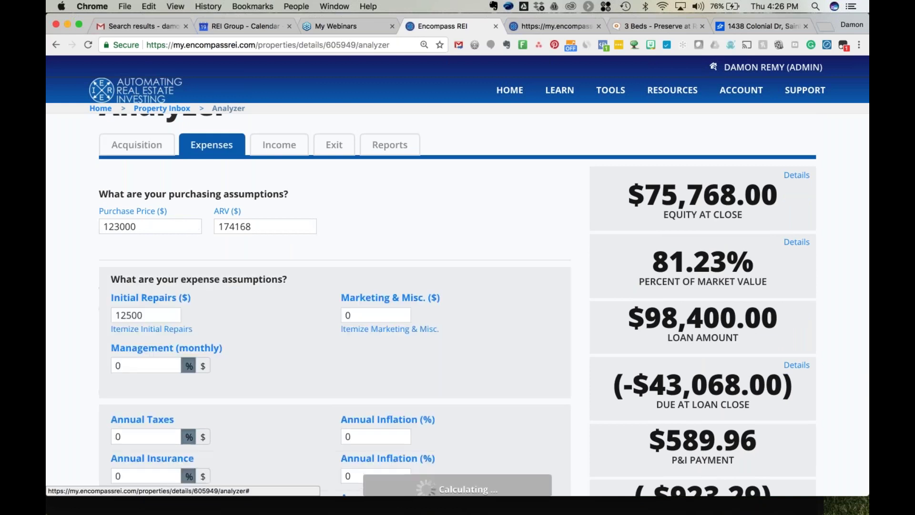
Review the expense assumptions, leaving the monthly management fee at 0.
{"action": "scroll", "coordinate": [458, 305], "scroll_direction": "down", "scroll_amount": 3}
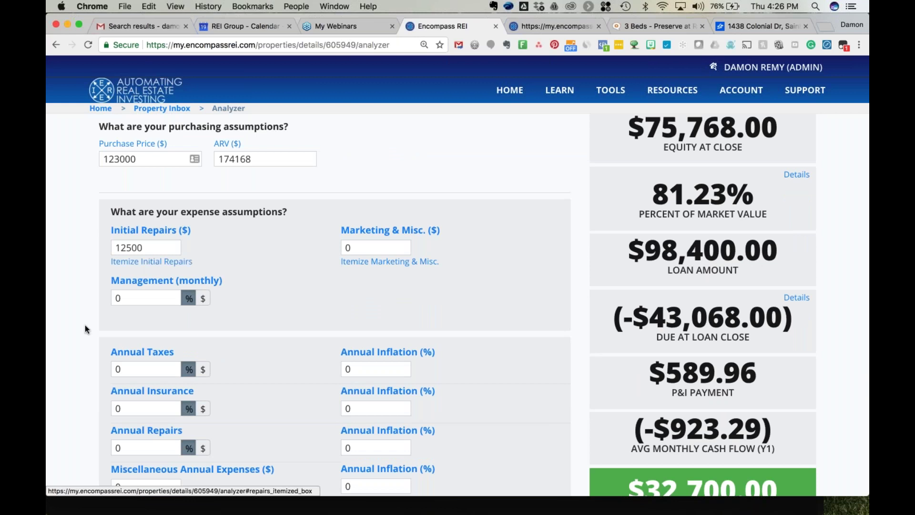
{"action": "scroll", "coordinate": [85, 325], "scroll_direction": "down", "scroll_amount": 2}
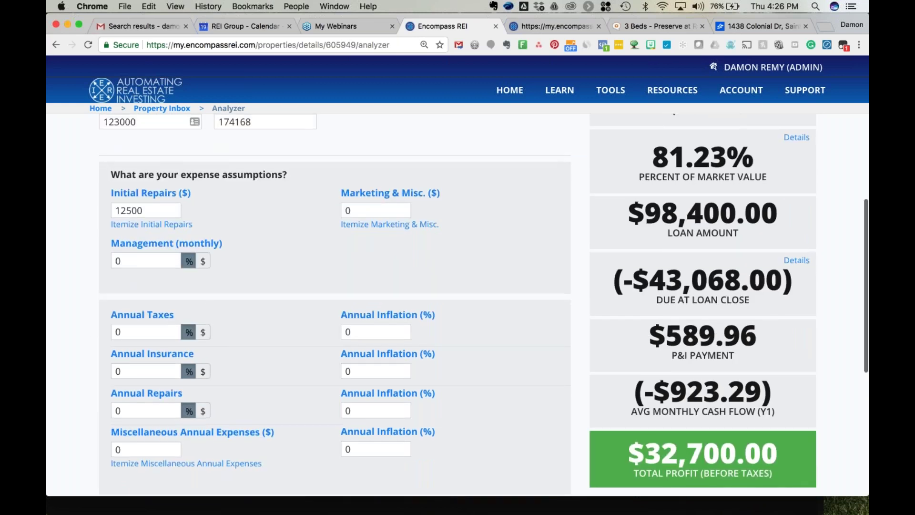
{"action": "left_click", "coordinate": [146, 260]}
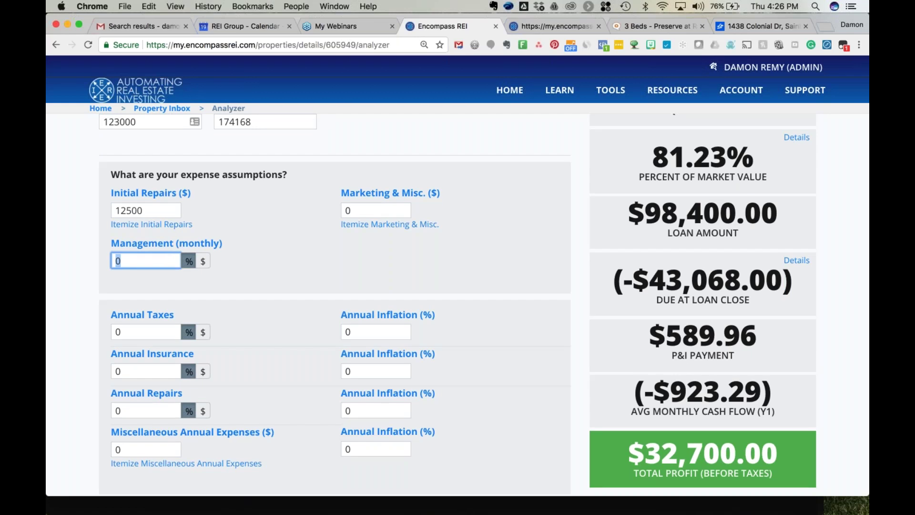
{"action": "left_click", "coordinate": [354, 246]}
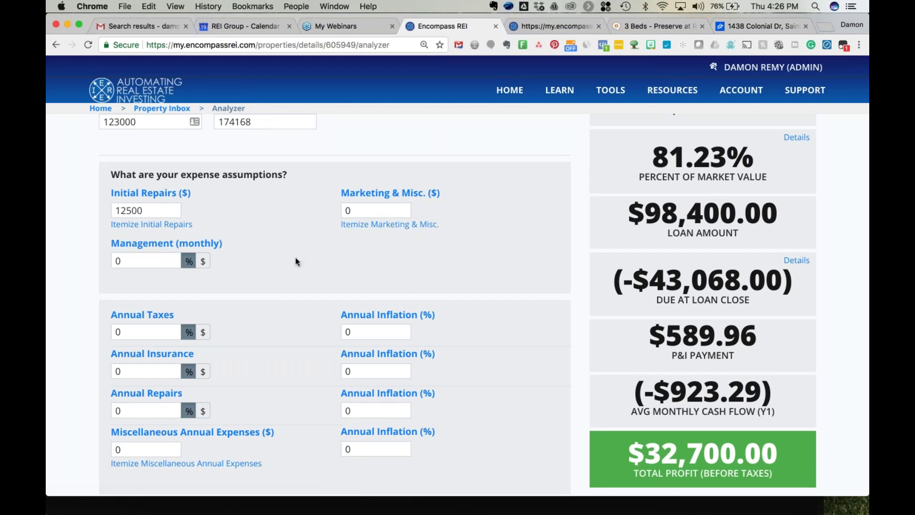
{"action": "scroll", "coordinate": [296, 261], "scroll_direction": "down", "scroll_amount": 2}
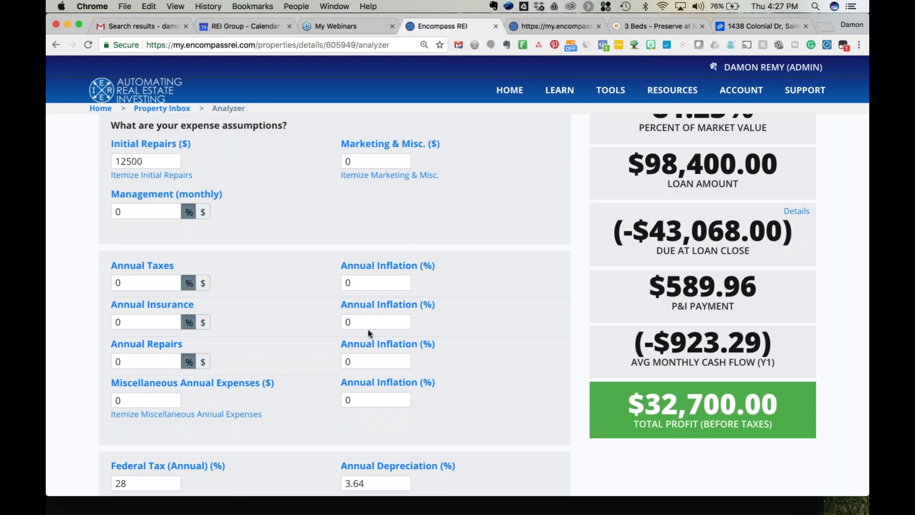
{"action": "scroll", "coordinate": [368, 330], "scroll_direction": "down", "scroll_amount": 5}
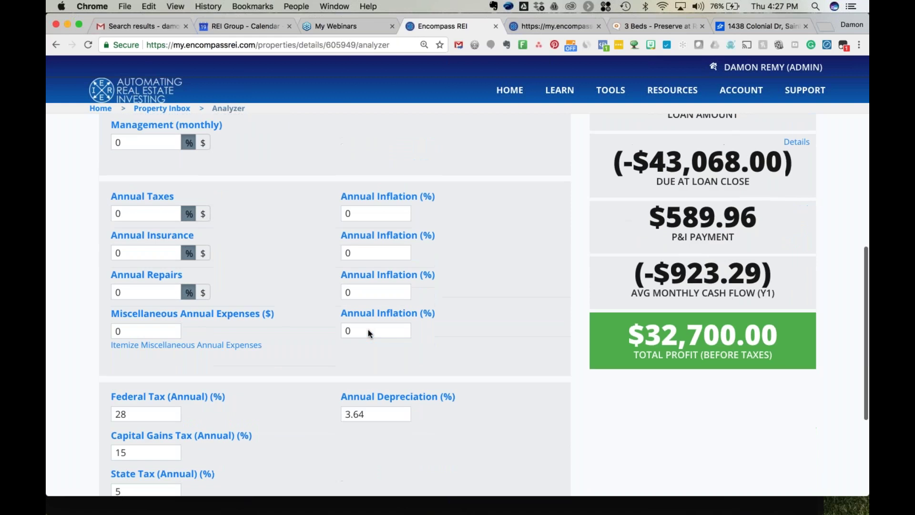
{"action": "scroll", "coordinate": [280, 377], "scroll_direction": "down", "scroll_amount": 1}
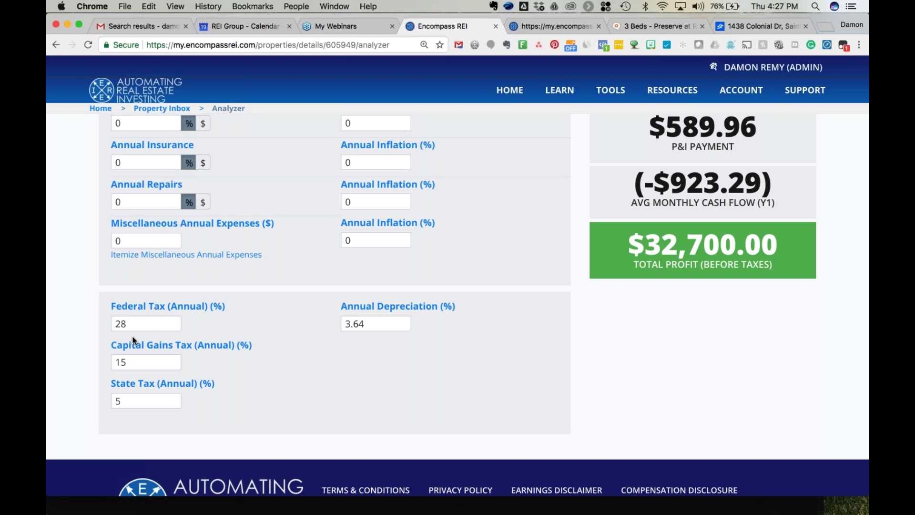
{"action": "scroll", "coordinate": [242, 320], "scroll_direction": "up", "scroll_amount": 1}
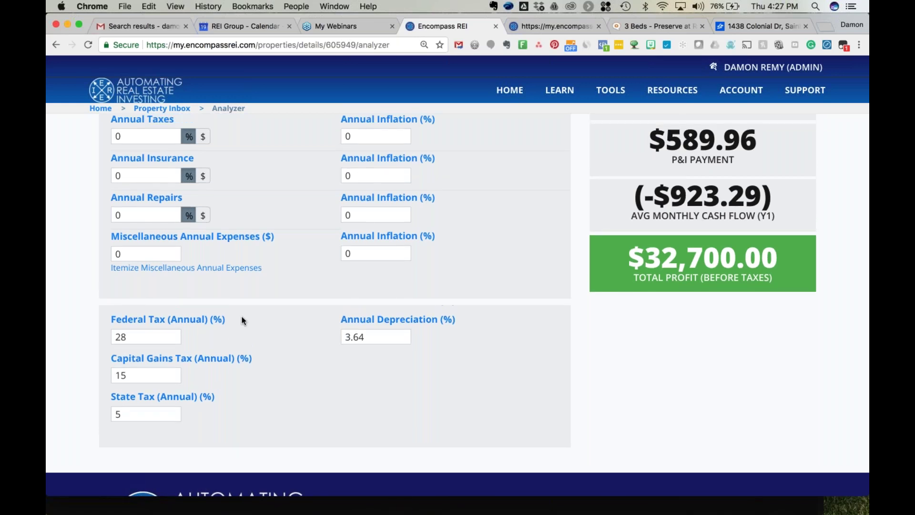
{"action": "scroll", "coordinate": [242, 318], "scroll_direction": "up", "scroll_amount": 5}
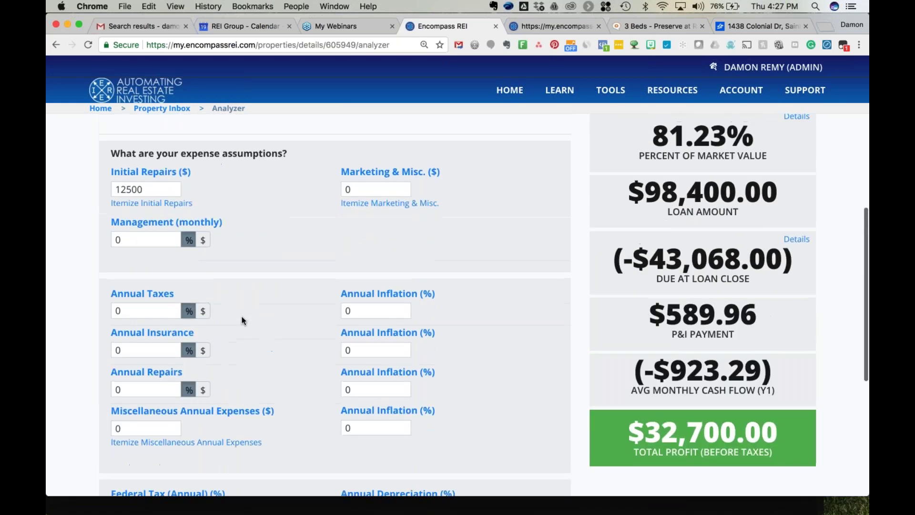
{"action": "scroll", "coordinate": [241, 316], "scroll_direction": "up", "scroll_amount": 4}
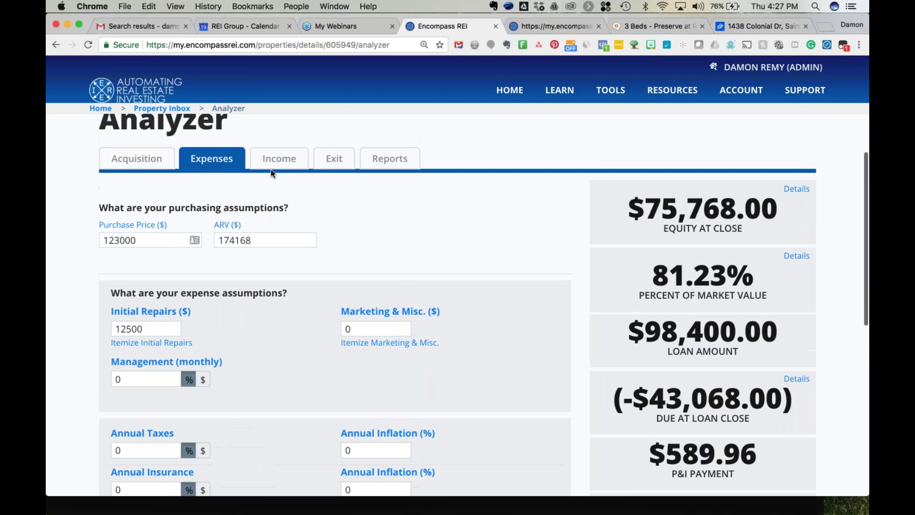
{"action": "left_click", "coordinate": [279, 158]}
Enter 1450 monthly rent, 0% growth, 9% vacancy and 0 deposit for $396.21 monthly cash flow.
{"action": "scroll", "coordinate": [279, 158], "scroll_direction": "down", "scroll_amount": 1}
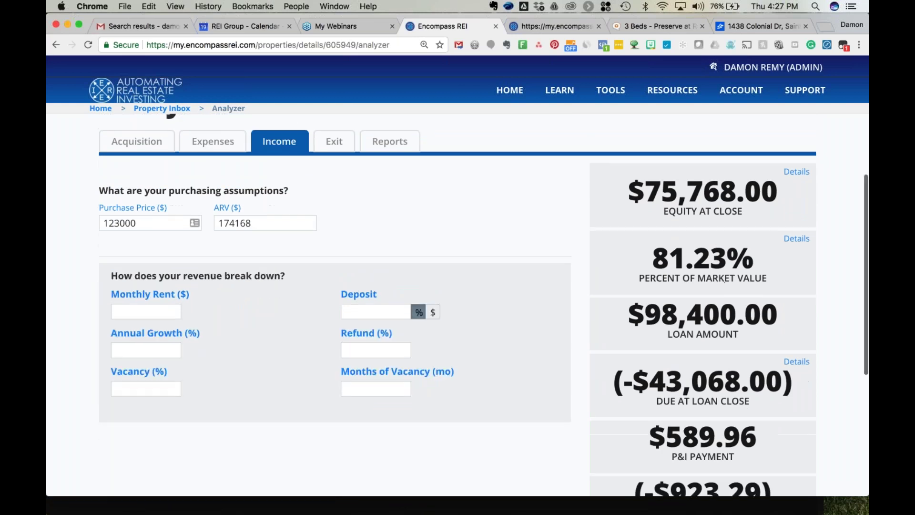
{"action": "left_click", "coordinate": [132, 299]}
{"action": "type", "text": "1"}
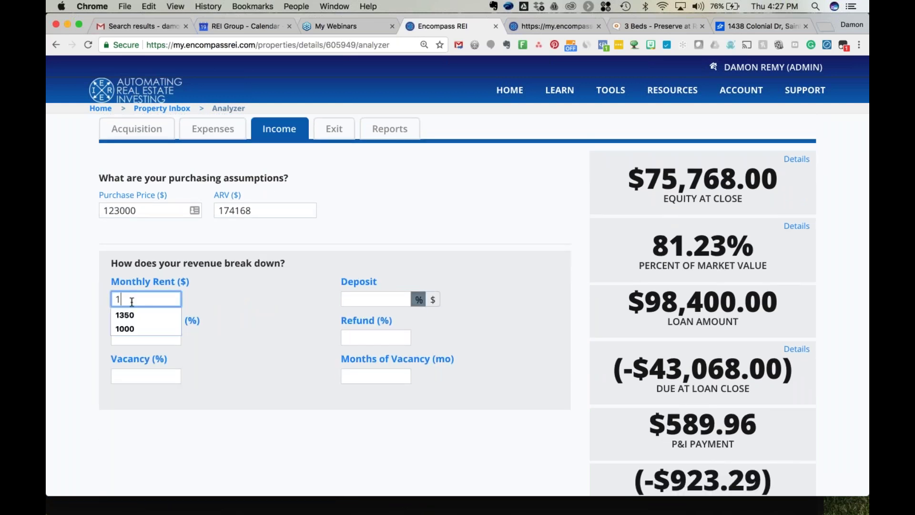
{"action": "type", "text": "450"}
{"action": "key", "text": "Tab"}
{"action": "type", "text": "0"}
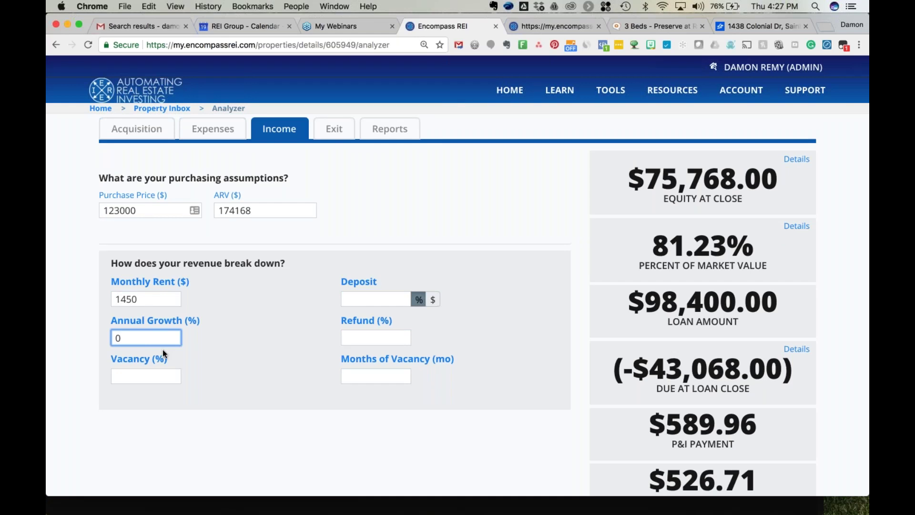
{"action": "left_click", "coordinate": [160, 376]}
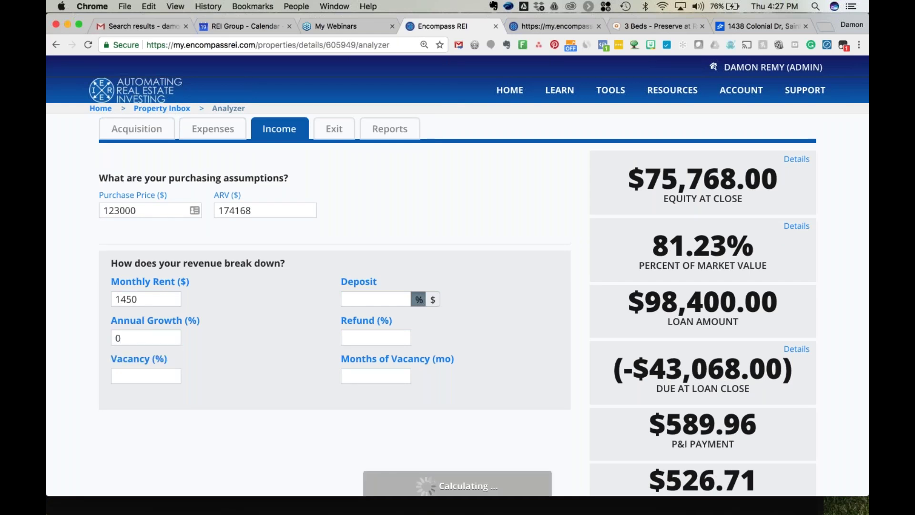
{"action": "type", "text": "9"}
{"action": "key", "text": "Tab"}
{"action": "type", "text": "0"}
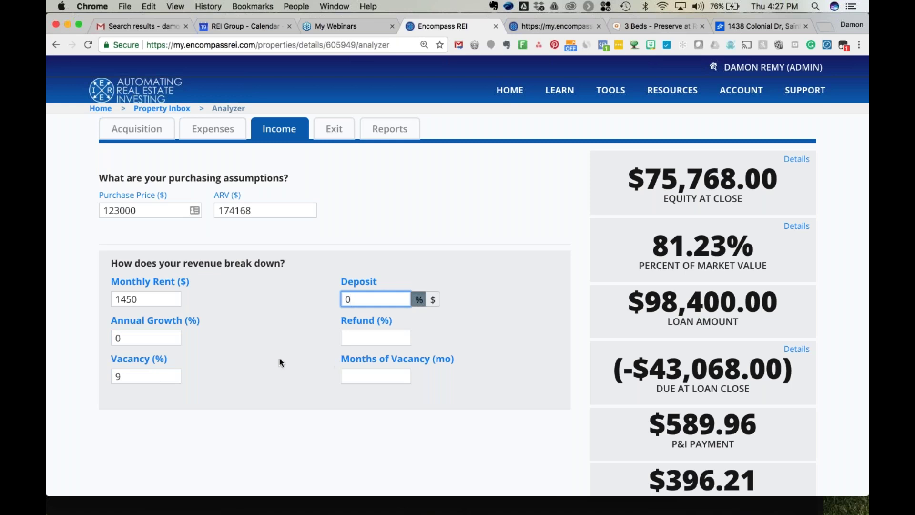
{"action": "scroll", "coordinate": [279, 359], "scroll_direction": "down", "scroll_amount": 3}
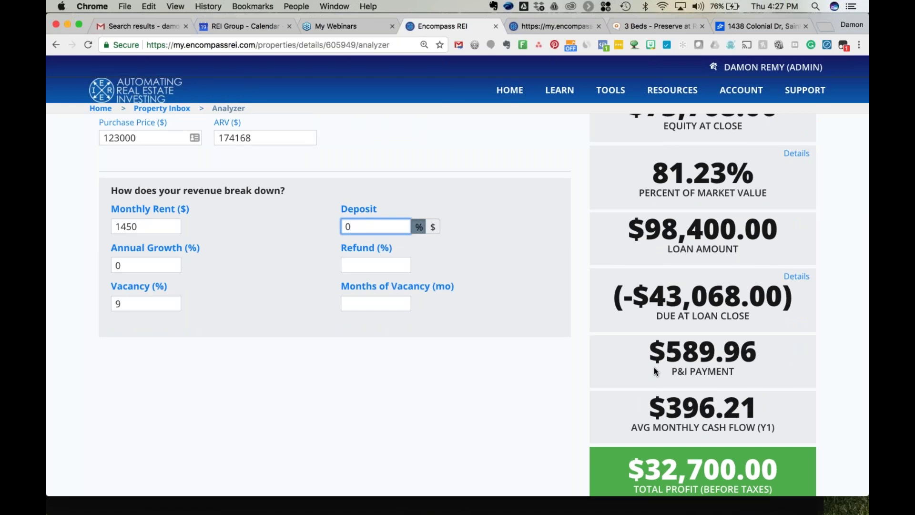
{"action": "key", "text": "Return"}
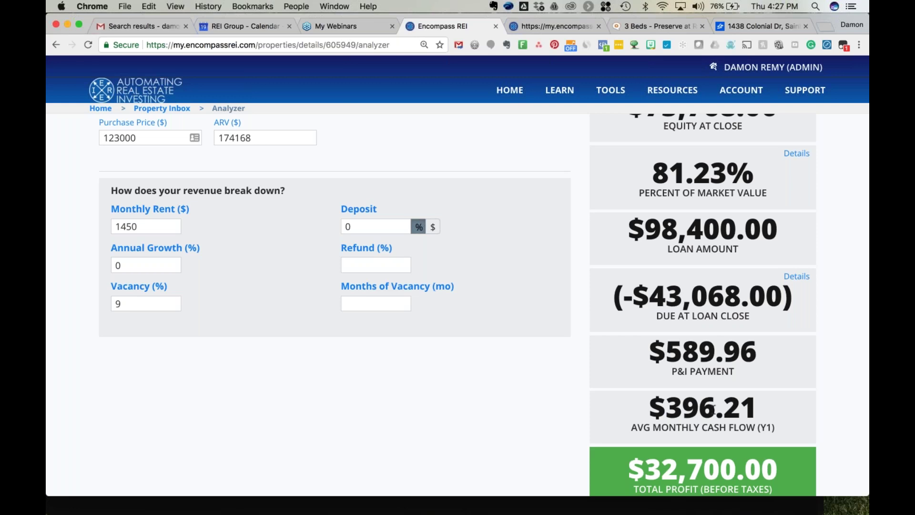
{"action": "scroll", "coordinate": [382, 384], "scroll_direction": "up", "scroll_amount": 3}
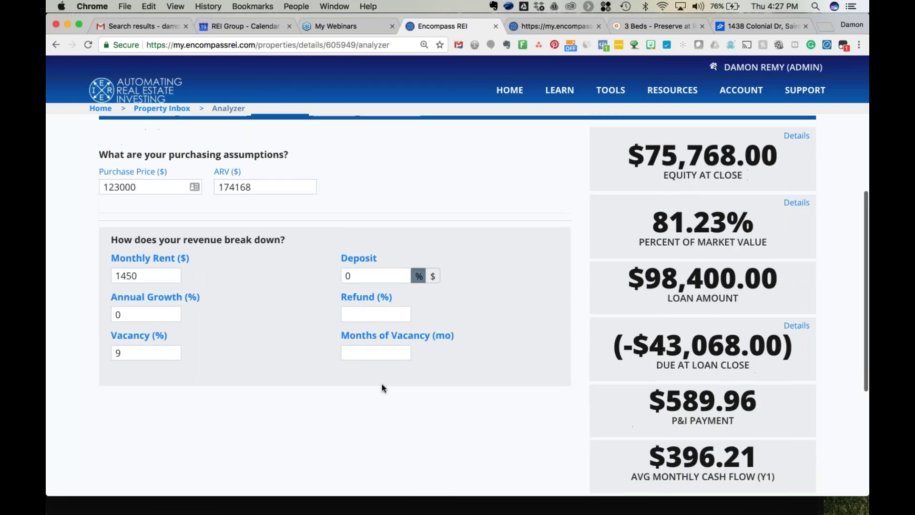
{"action": "left_click", "coordinate": [334, 136]}
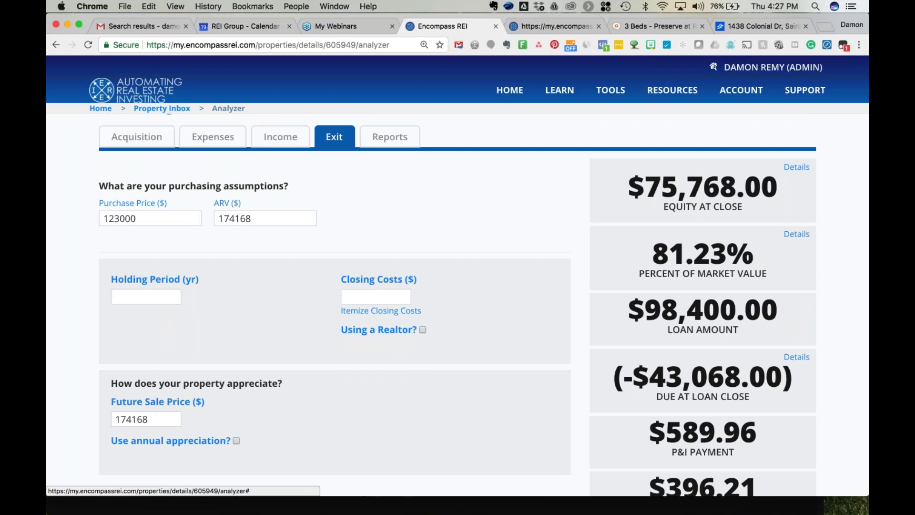
Set a 30-year holding period with 0 exit closing costs.
{"action": "left_click", "coordinate": [132, 298]}
{"action": "type", "text": "30"}
{"action": "key", "text": "Tab"}
{"action": "type", "text": "0"}
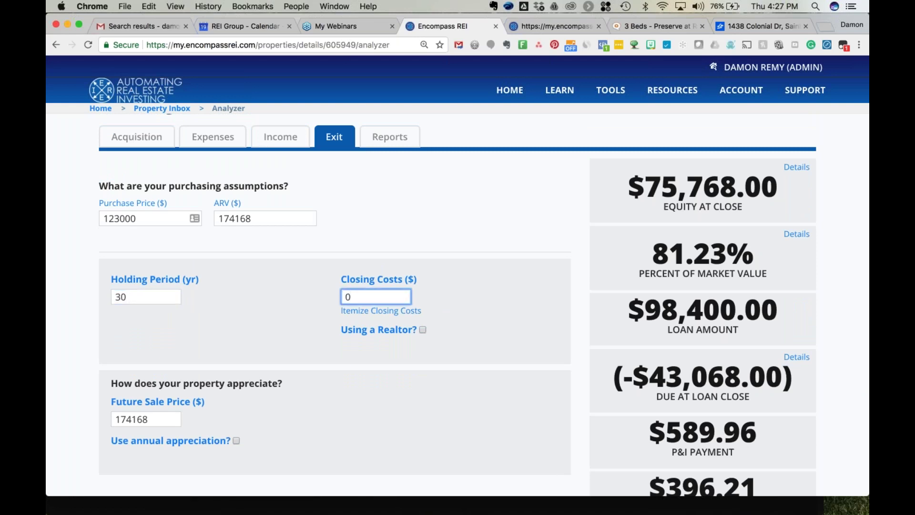
Enable 1.75% annual appreciation, raising the sale price to $293,090.
{"action": "scroll", "coordinate": [240, 347], "scroll_direction": "down", "scroll_amount": 3}
{"action": "left_click", "coordinate": [236, 353]}
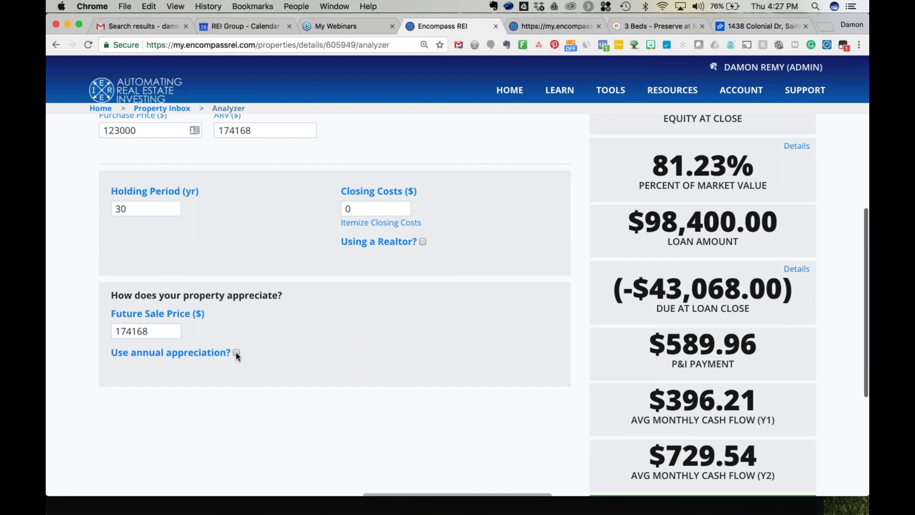
{"action": "left_click", "coordinate": [353, 334]}
{"action": "type", "text": "1.75"}
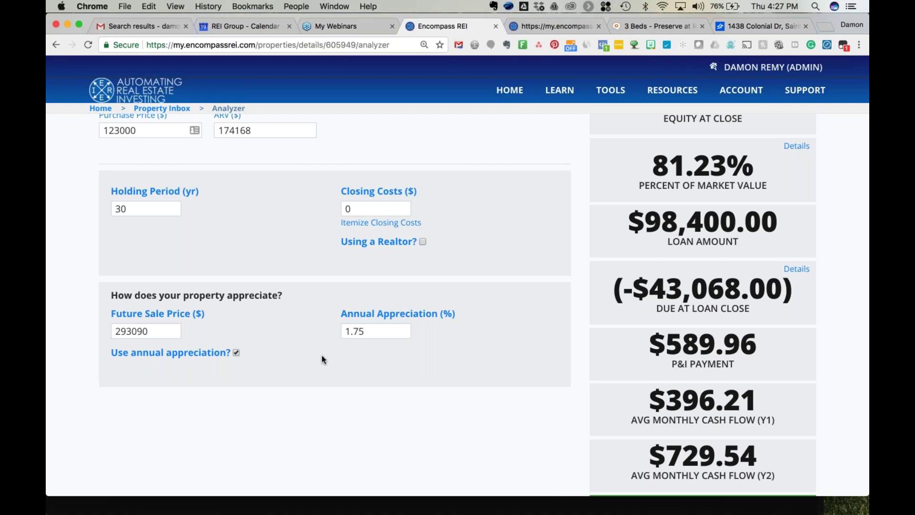
{"action": "scroll", "coordinate": [322, 355], "scroll_direction": "down", "scroll_amount": 1}
{"action": "scroll", "coordinate": [322, 356], "scroll_direction": "down", "scroll_amount": 2}
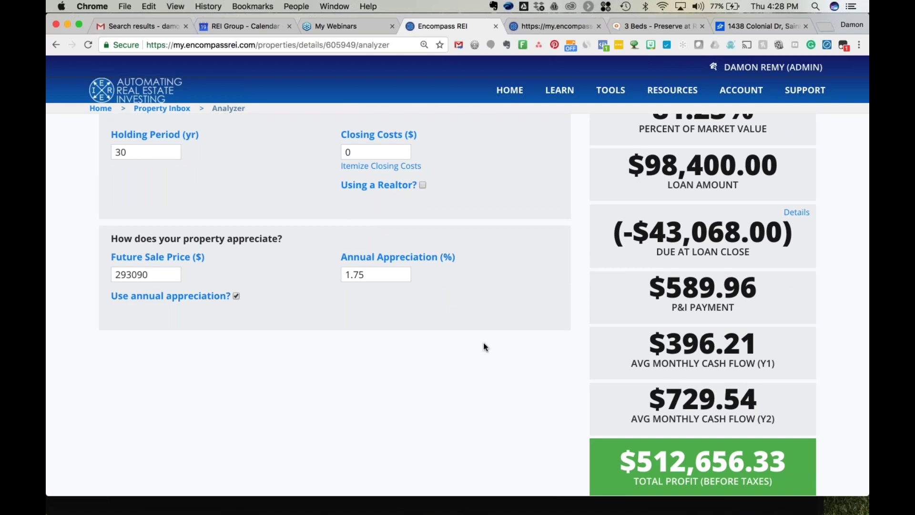
{"action": "scroll", "coordinate": [484, 343], "scroll_direction": "up", "scroll_amount": 6}
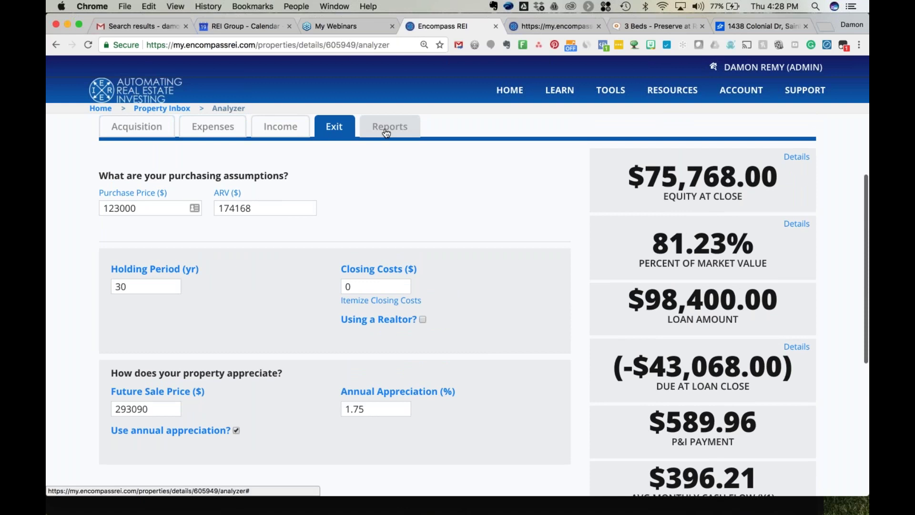
{"action": "left_click", "coordinate": [387, 128]}
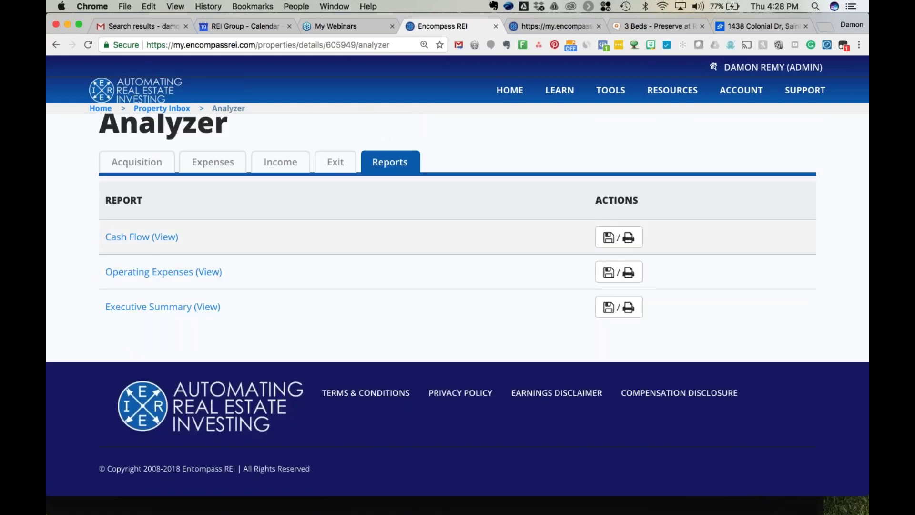
View the Cash Flow report, showing $7,558.84 first-year cash flow and $68,285.70 net sale proceeds.
{"action": "left_click", "coordinate": [160, 241]}
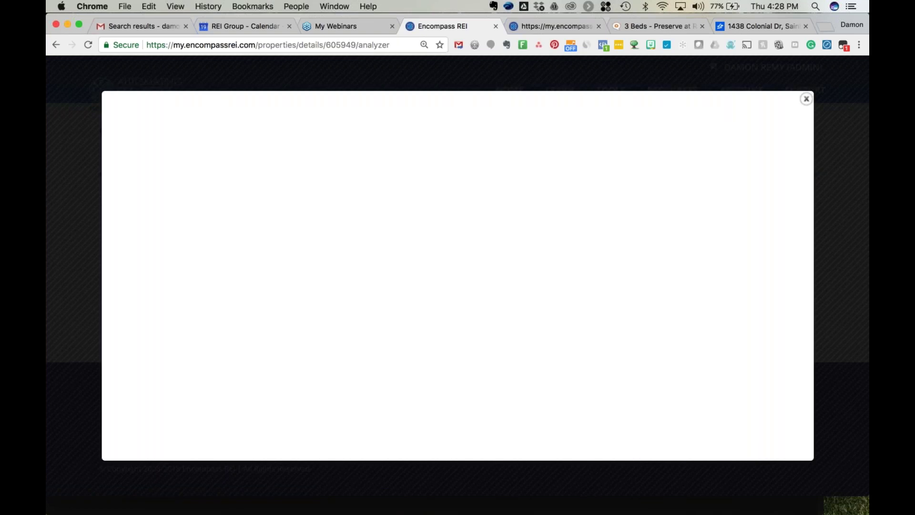
{"action": "scroll", "coordinate": [457, 276], "scroll_direction": "right", "scroll_amount": 10}
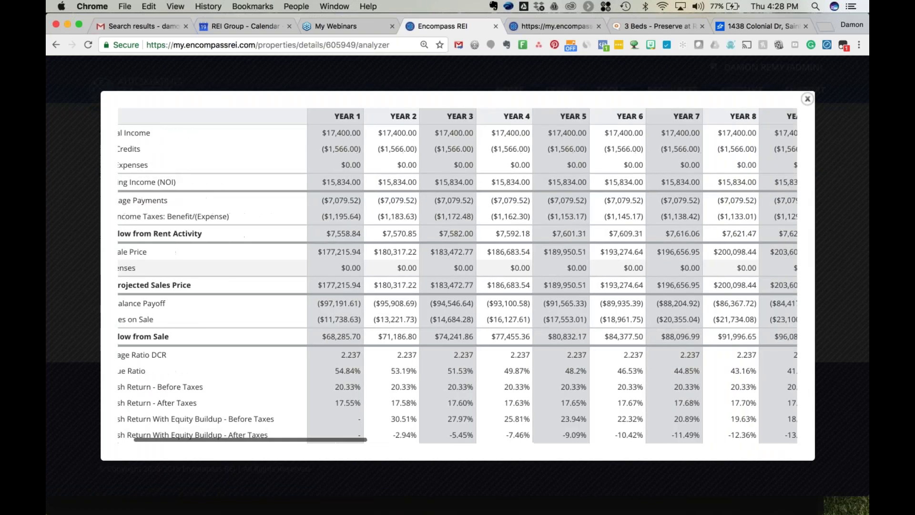
{"action": "scroll", "coordinate": [457, 275], "scroll_direction": "right", "scroll_amount": 5}
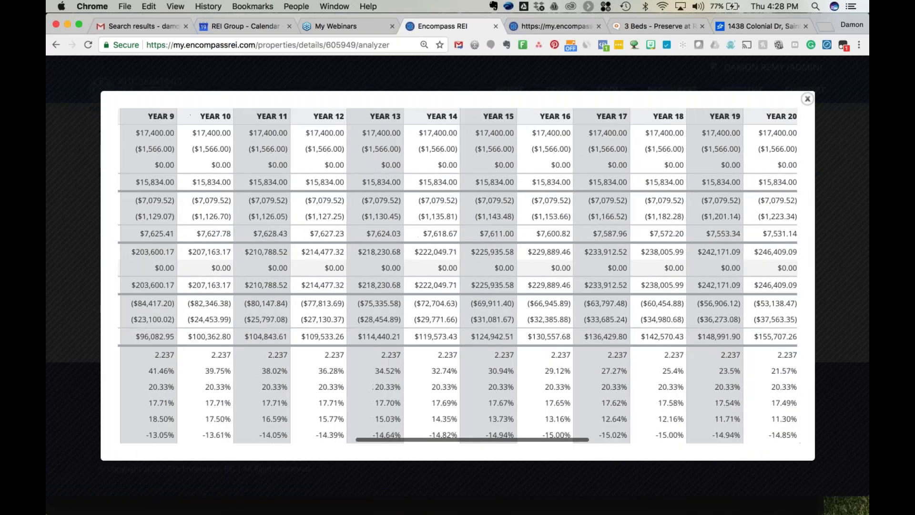
{"action": "scroll", "coordinate": [458, 275], "scroll_direction": "left", "scroll_amount": 10}
{"action": "scroll", "coordinate": [293, 262], "scroll_direction": "left", "scroll_amount": 3}
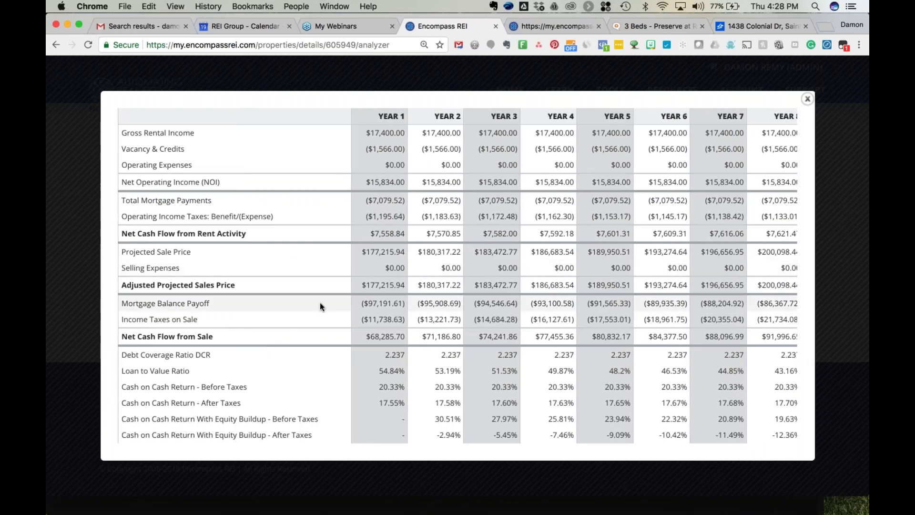
{"action": "scroll", "coordinate": [320, 303], "scroll_direction": "down", "scroll_amount": 2}
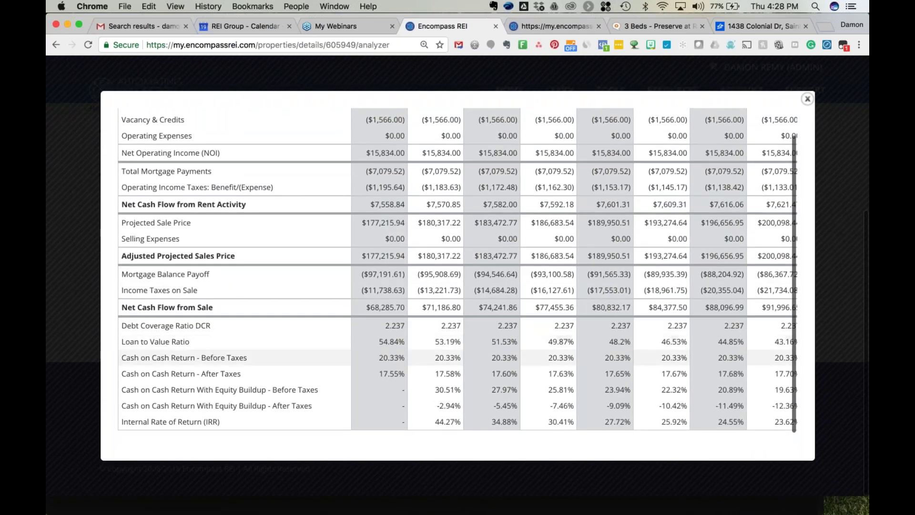
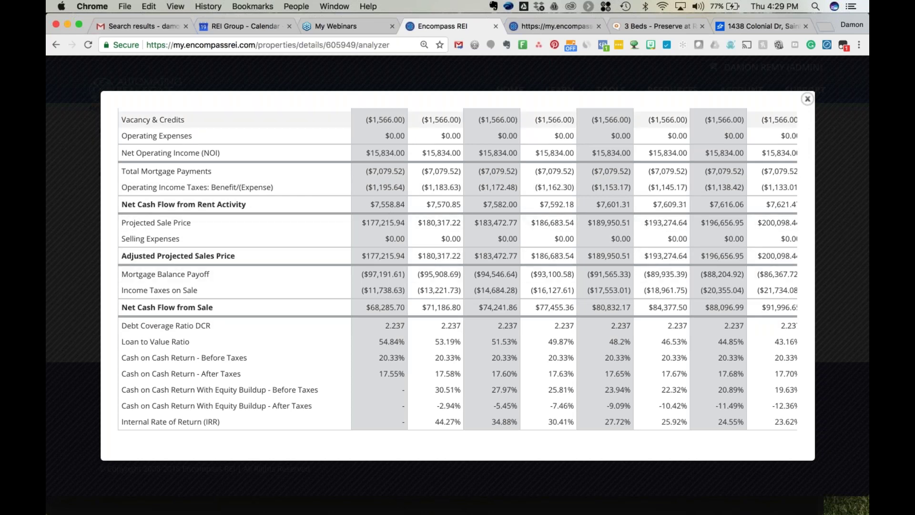
Close the Cash Flow report modal to return to the Analyzer's Reports tab.
{"action": "left_click", "coordinate": [806, 99]}
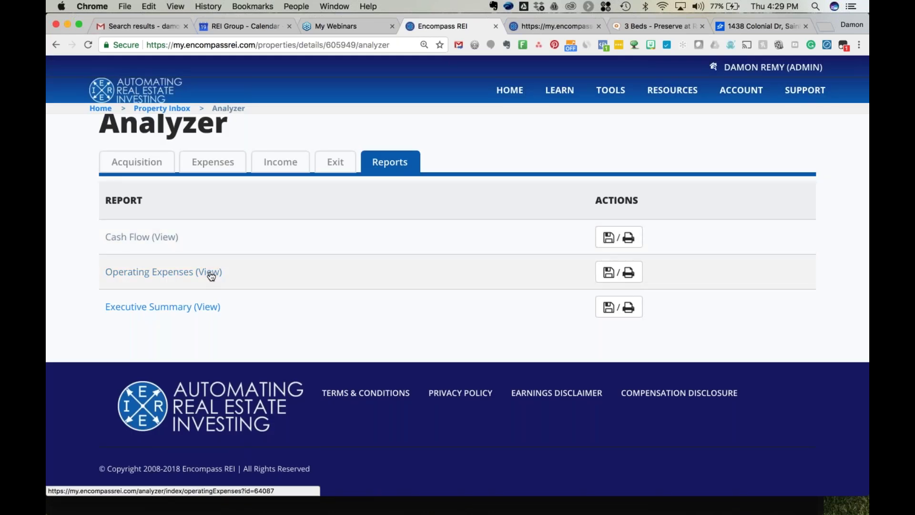
{"action": "left_click", "coordinate": [141, 310]}
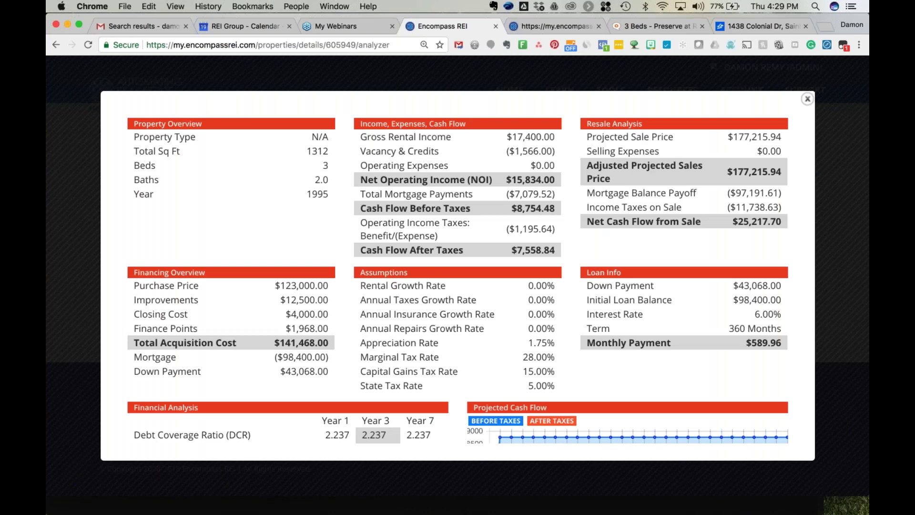
{"action": "scroll", "coordinate": [457, 275], "scroll_direction": "down", "scroll_amount": 5}
{"action": "scroll", "coordinate": [462, 276], "scroll_direction": "up", "scroll_amount": 5}
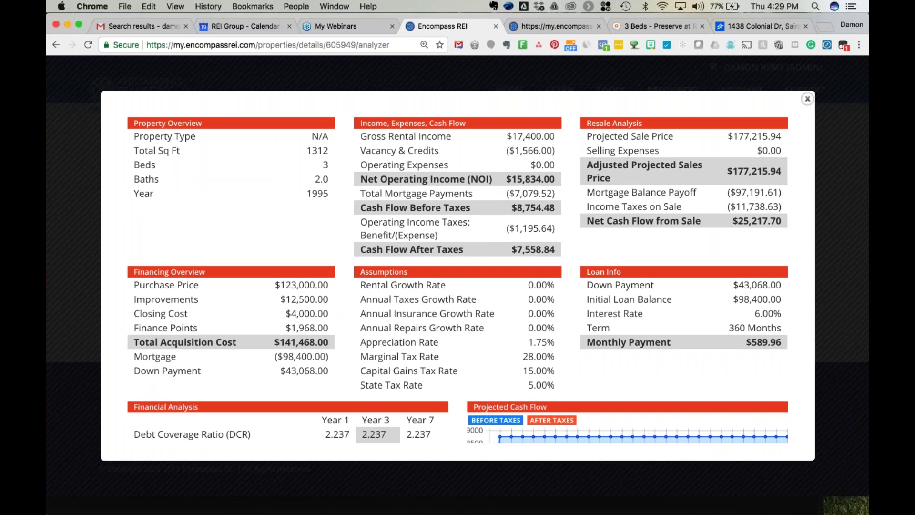
{"action": "left_click", "coordinate": [807, 101]}
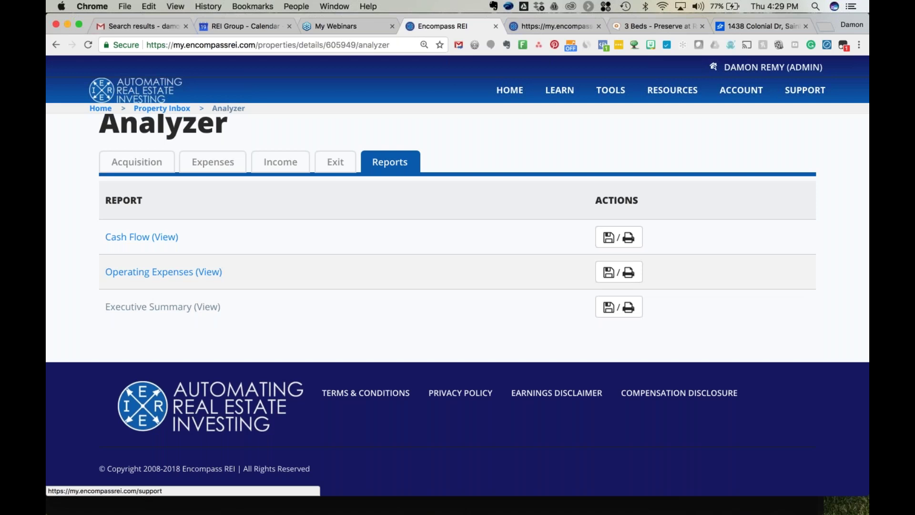
{"action": "scroll", "coordinate": [434, 261], "scroll_direction": "up", "scroll_amount": 2}
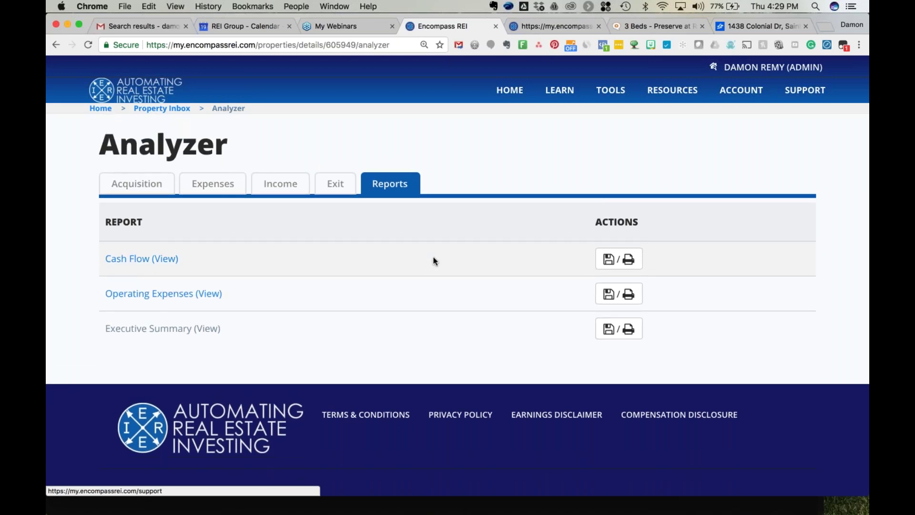
{"action": "scroll", "coordinate": [434, 261], "scroll_direction": "up", "scroll_amount": 1}
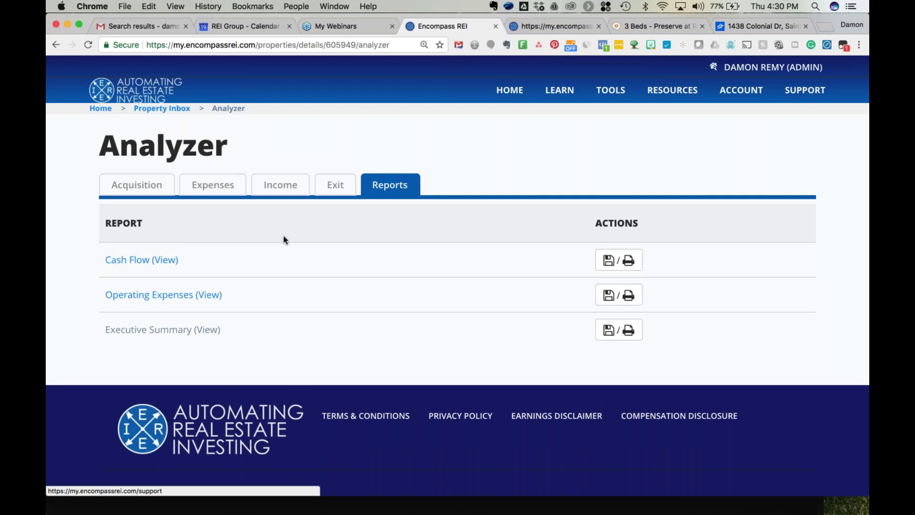
{"action": "scroll", "coordinate": [284, 236], "scroll_direction": "up", "scroll_amount": 3}
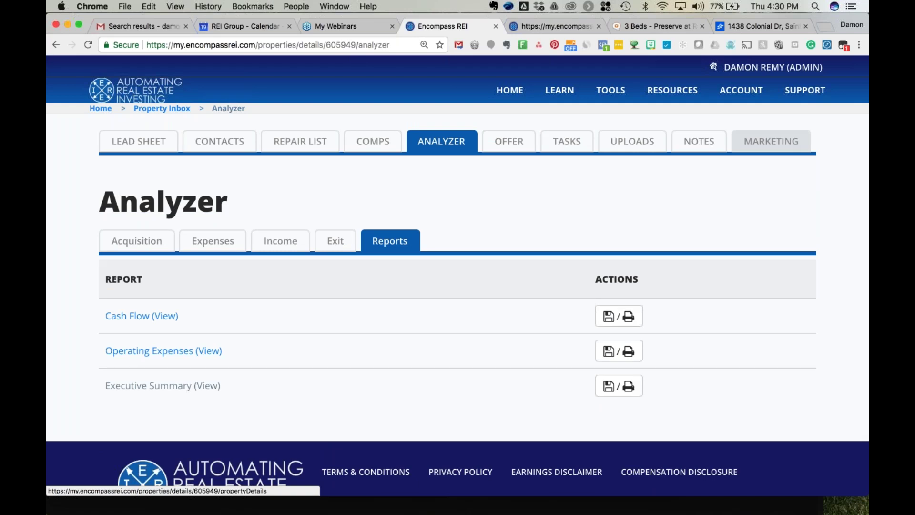
Review the Acquisition assumptions: purchase price, ARV and conventional financing strategy.
{"action": "left_click", "coordinate": [162, 248]}
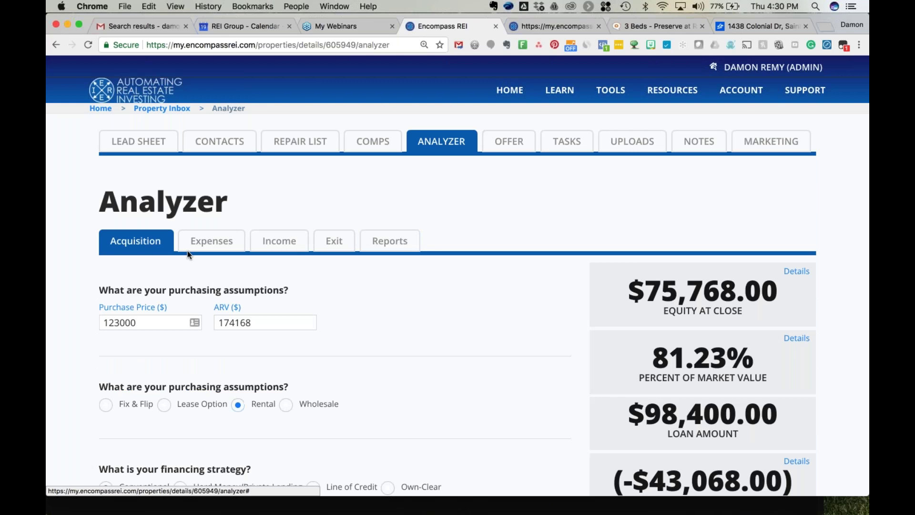
{"action": "scroll", "coordinate": [403, 494], "scroll_direction": "down", "scroll_amount": 5}
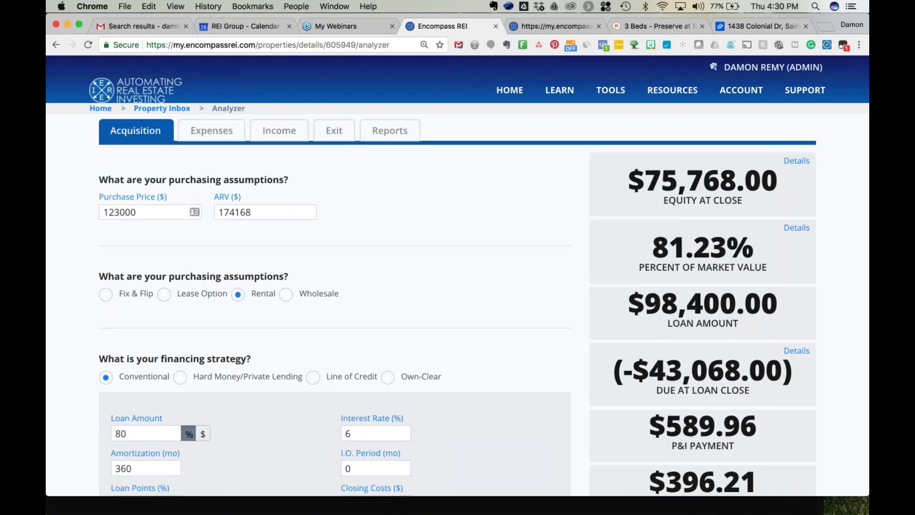
{"action": "scroll", "coordinate": [458, 314], "scroll_direction": "down", "scroll_amount": 1}
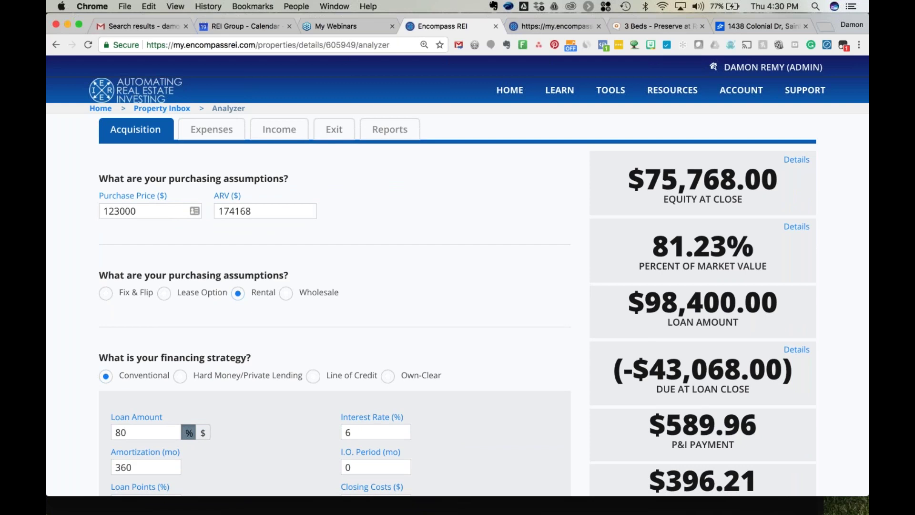
{"action": "scroll", "coordinate": [484, 305], "scroll_direction": "up", "scroll_amount": 4}
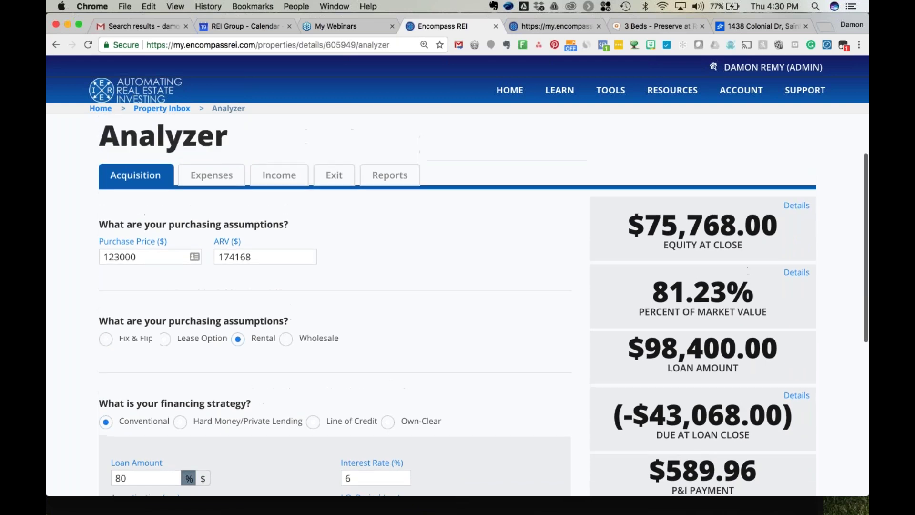
{"action": "scroll", "coordinate": [356, 263], "scroll_direction": "up", "scroll_amount": 4}
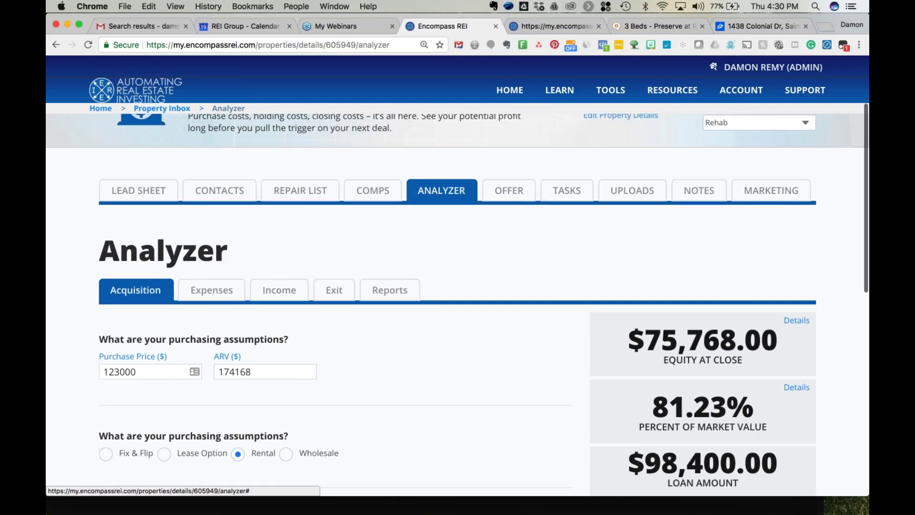
{"action": "scroll", "coordinate": [354, 262], "scroll_direction": "up", "scroll_amount": 3}
Open the Offer tab and review the blank form from Seller through Disputes.
{"action": "left_click", "coordinate": [510, 247]}
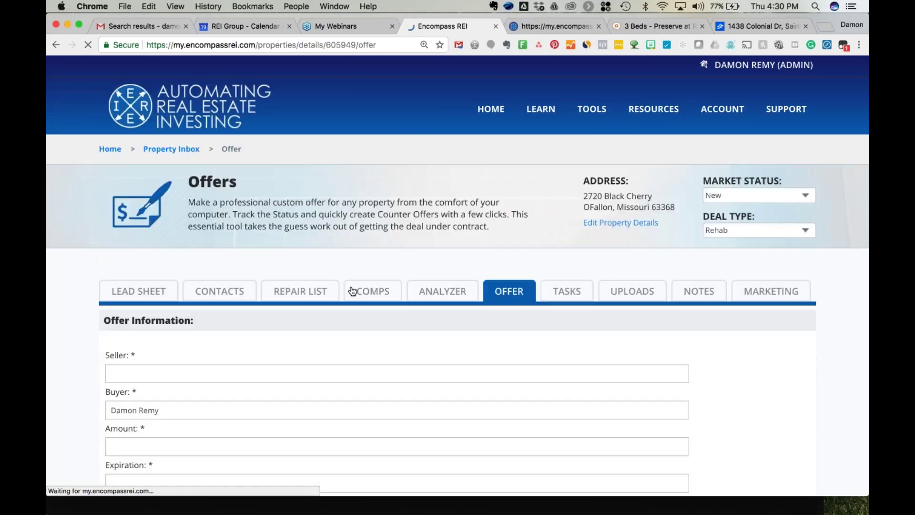
{"action": "scroll", "coordinate": [458, 286], "scroll_direction": "down", "scroll_amount": 2}
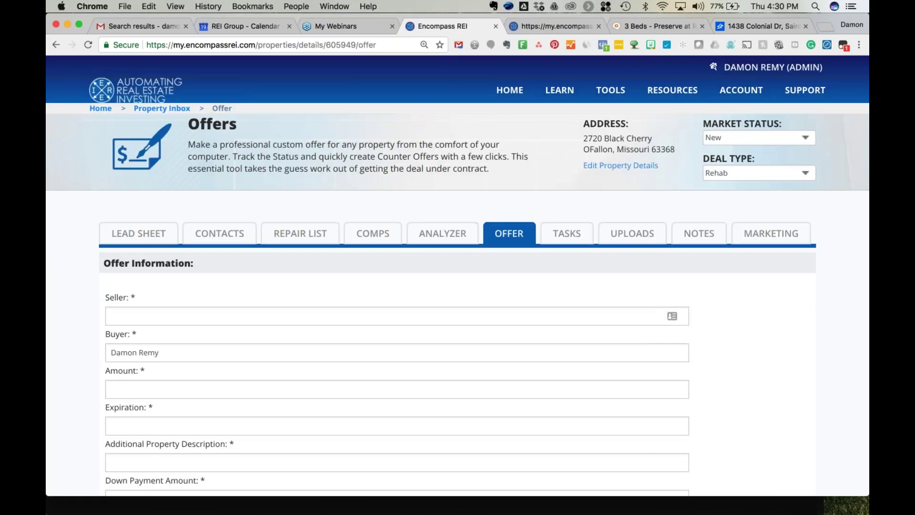
{"action": "scroll", "coordinate": [458, 305], "scroll_direction": "down", "scroll_amount": 10}
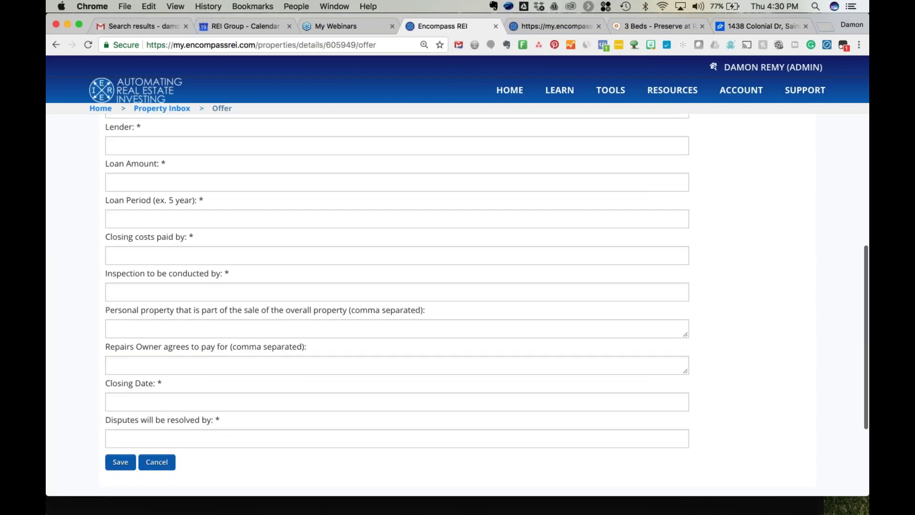
{"action": "scroll", "coordinate": [457, 305], "scroll_direction": "down", "scroll_amount": 1}
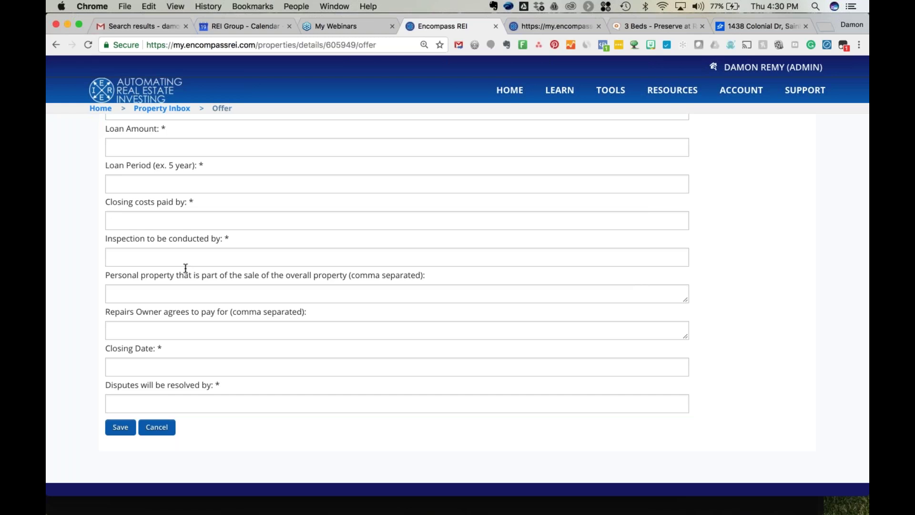
{"action": "scroll", "coordinate": [186, 268], "scroll_direction": "up", "scroll_amount": 10}
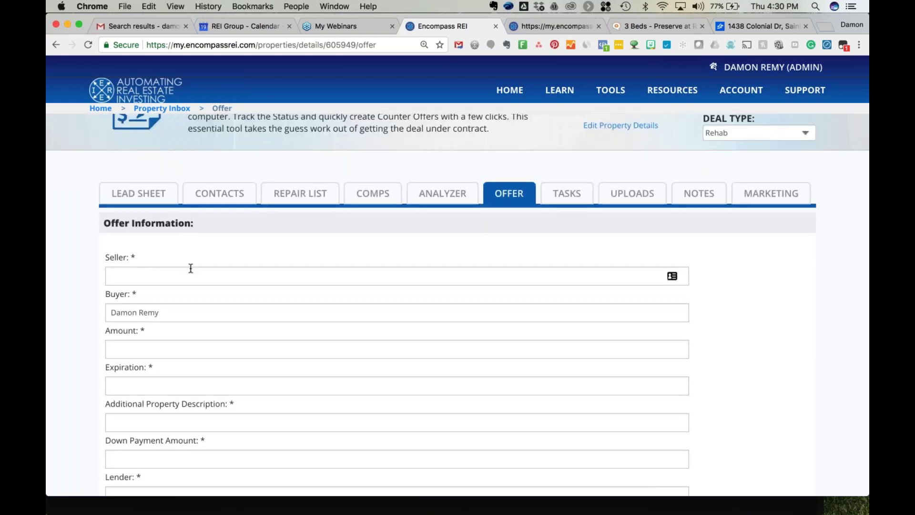
{"action": "scroll", "coordinate": [191, 269], "scroll_direction": "down", "scroll_amount": 10}
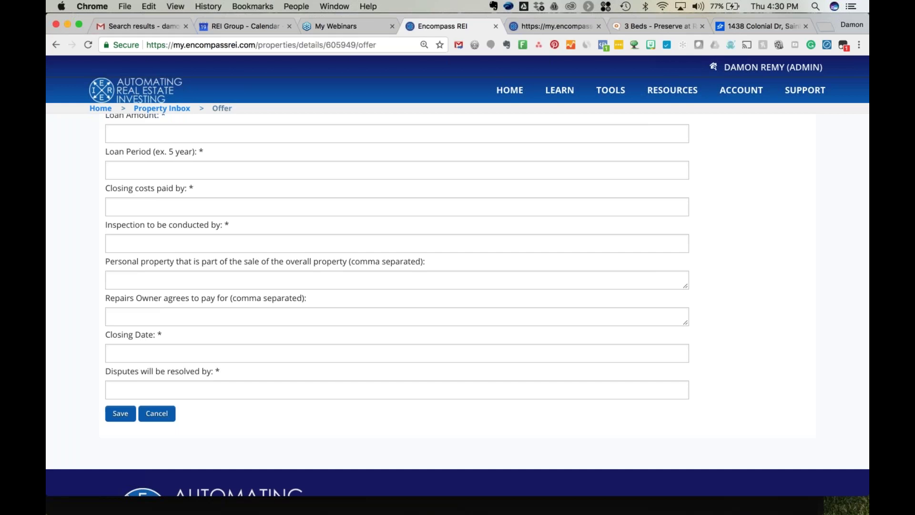
{"action": "scroll", "coordinate": [397, 286], "scroll_direction": "up", "scroll_amount": 3}
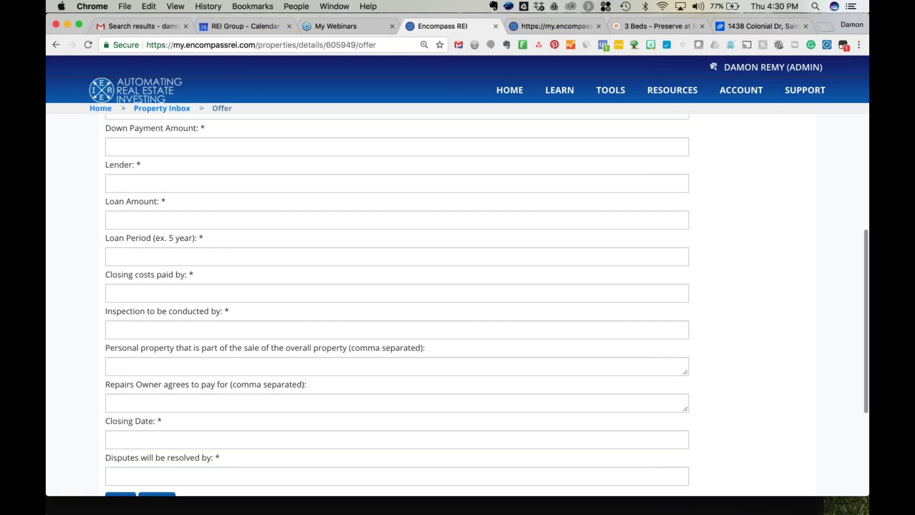
{"action": "scroll", "coordinate": [397, 305], "scroll_direction": "up", "scroll_amount": 4}
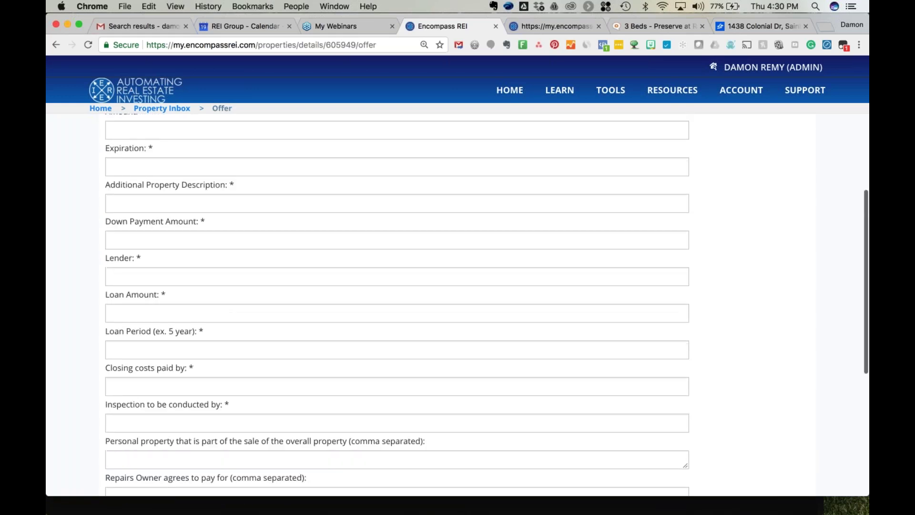
{"action": "scroll", "coordinate": [397, 305], "scroll_direction": "up", "scroll_amount": 8}
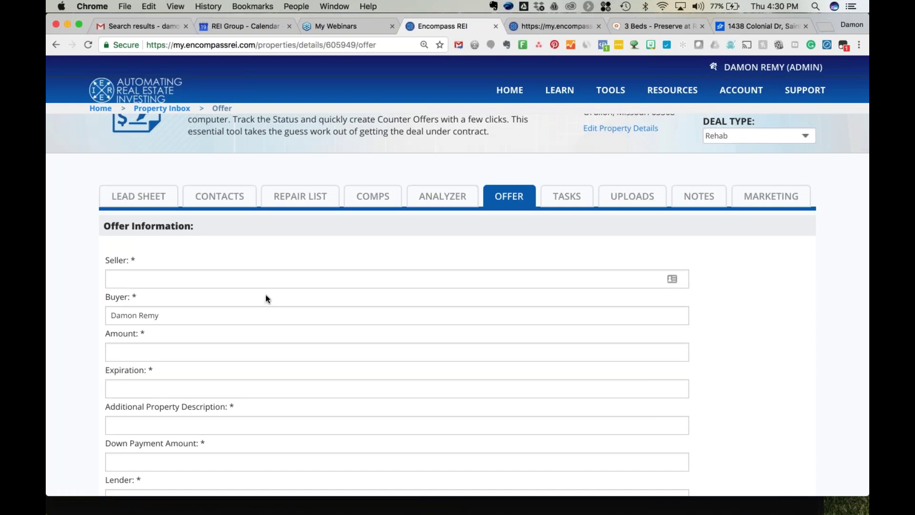
Open the property's empty Tasks tab, glancing at the TOOLS menu along the way.
{"action": "left_click", "coordinate": [567, 199]}
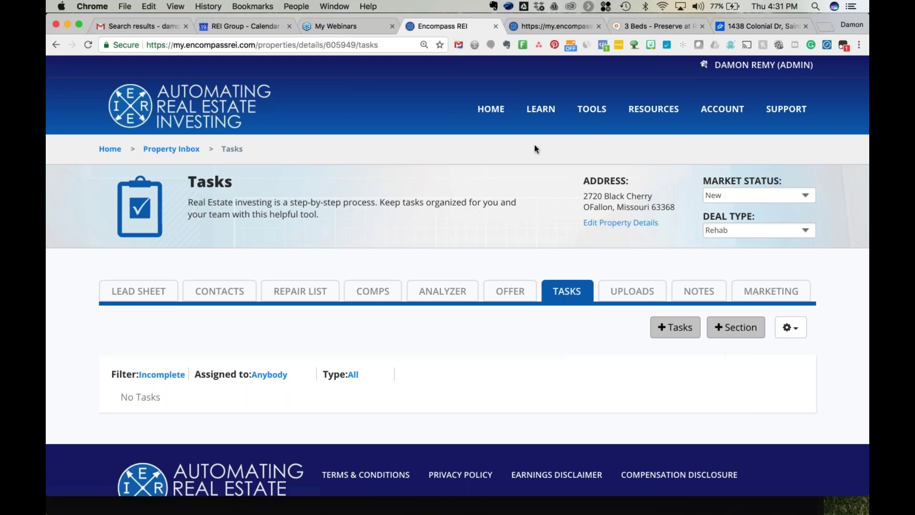
{"action": "left_click", "coordinate": [590, 111]}
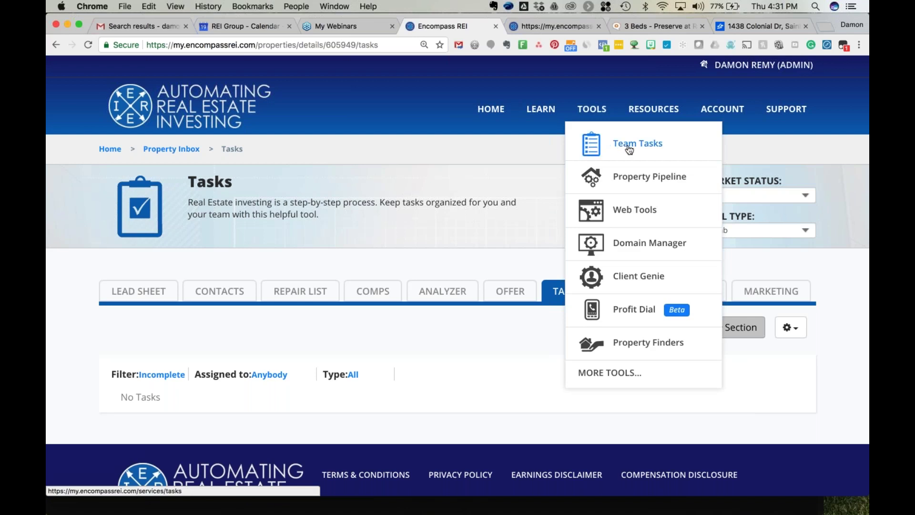
{"action": "left_click", "coordinate": [591, 109]}
{"action": "left_click", "coordinate": [591, 108]}
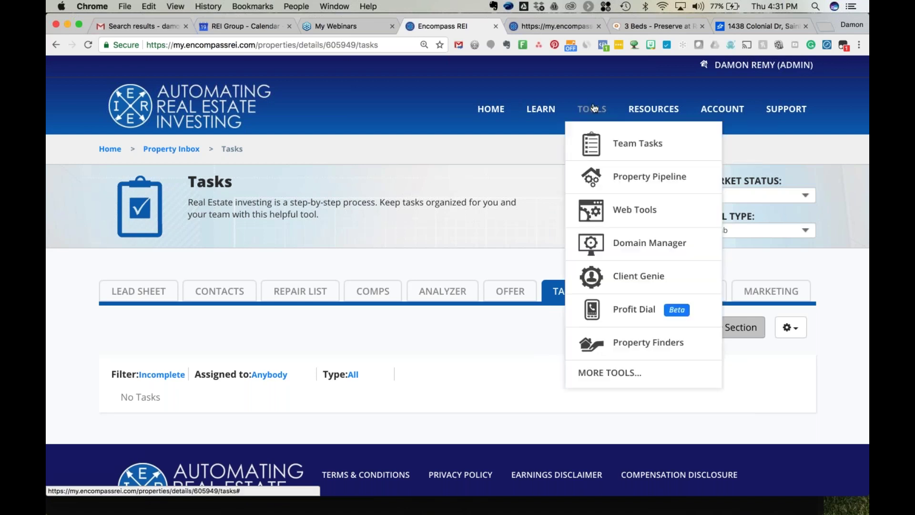
{"action": "left_click", "coordinate": [623, 155]}
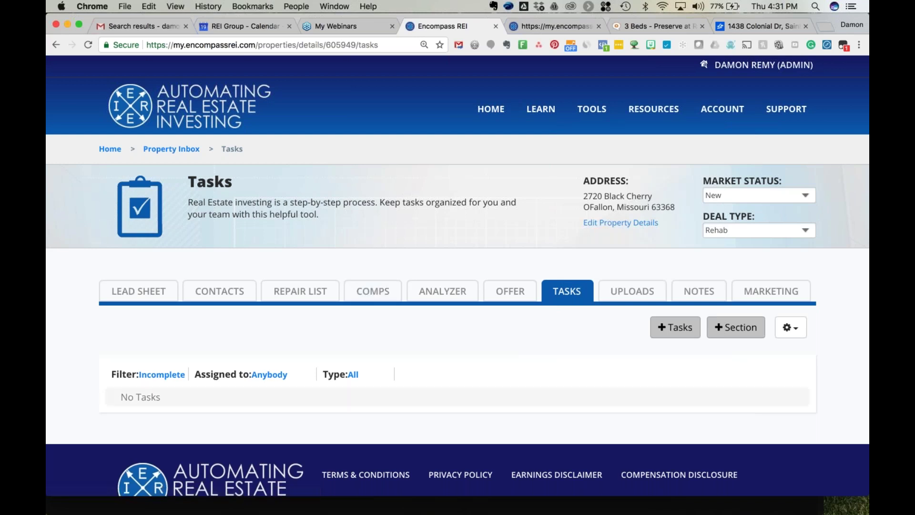
{"action": "left_click", "coordinate": [593, 110]}
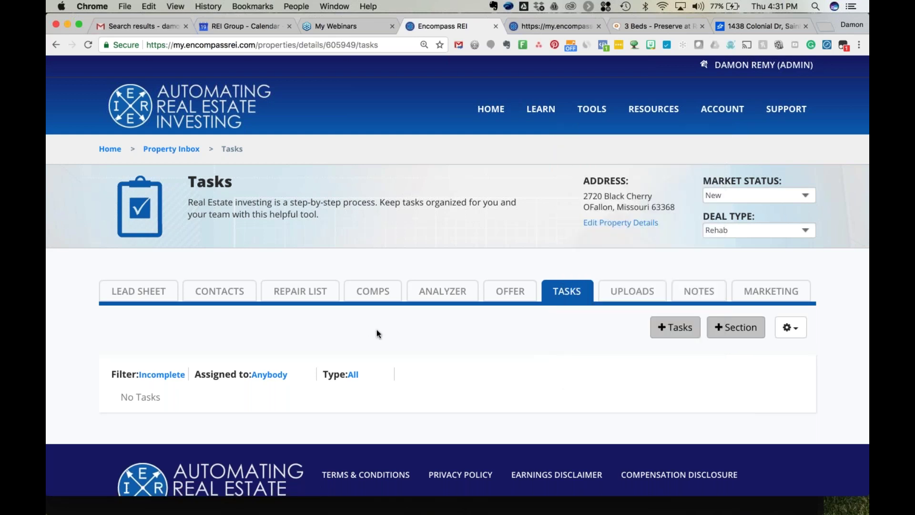
{"action": "scroll", "coordinate": [376, 330], "scroll_direction": "down", "scroll_amount": 2}
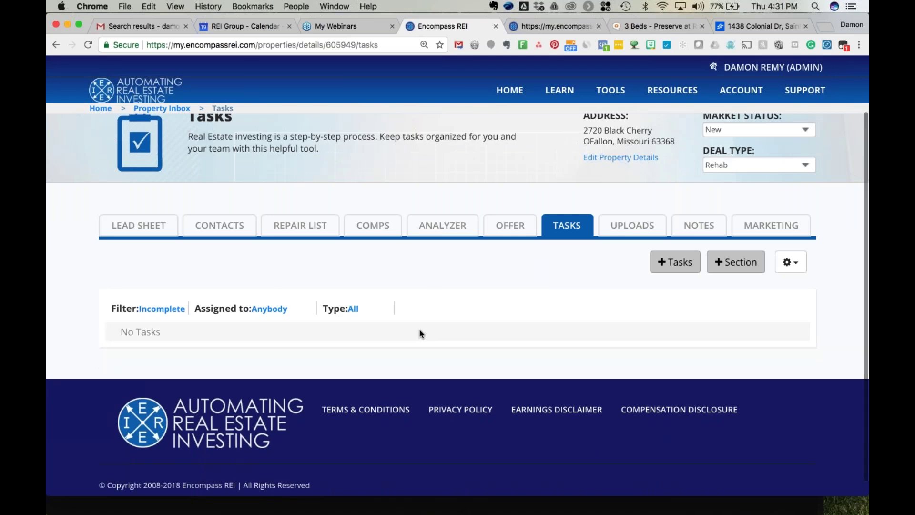
Start a new task with an assignee and the title 'Research Comparables and approve offer'.
{"action": "left_click", "coordinate": [669, 264]}
{"action": "left_click", "coordinate": [315, 249]}
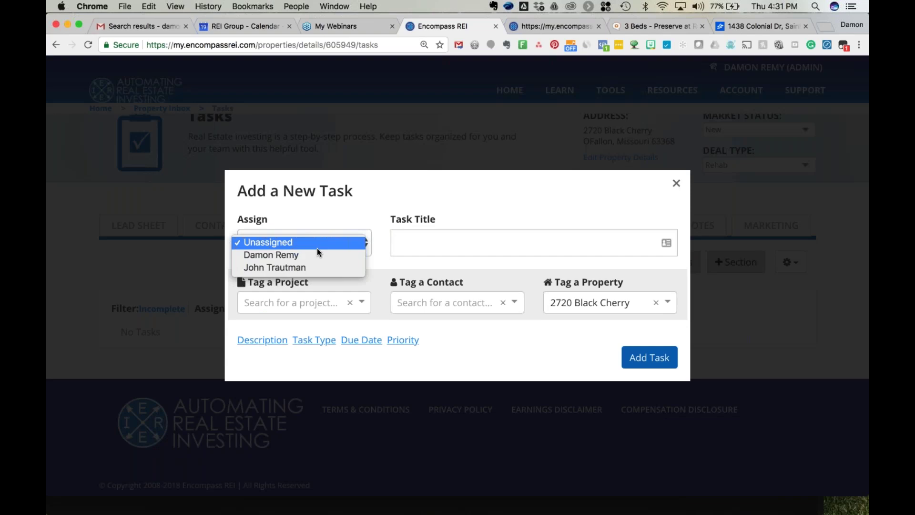
{"action": "left_click", "coordinate": [424, 245]}
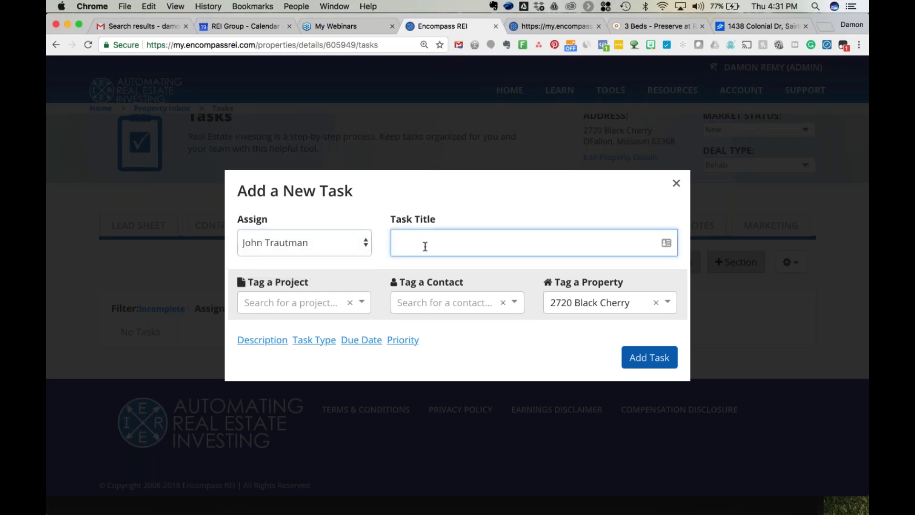
{"action": "type", "text": "Research Comparables and approvie"}
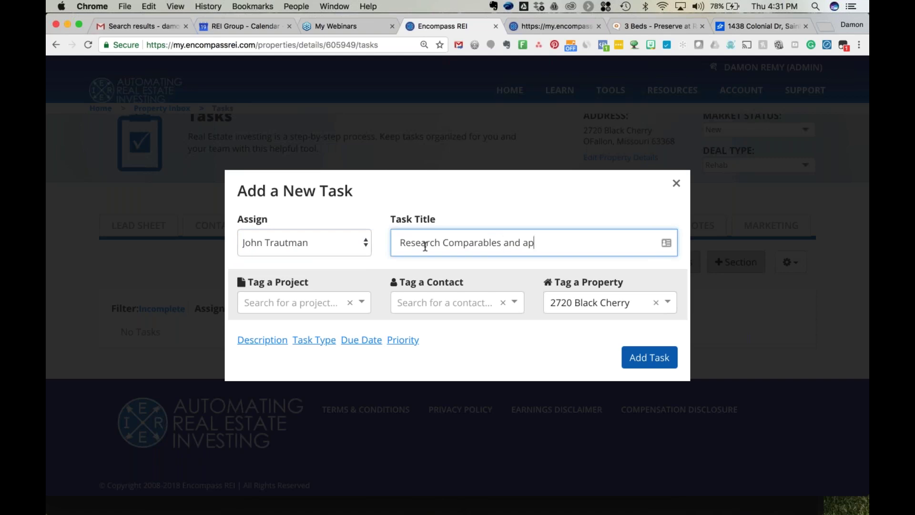
{"action": "key", "text": "BackSpace"}
{"action": "key", "text": "BackSpace"}
{"action": "type", "text": "e offer"}
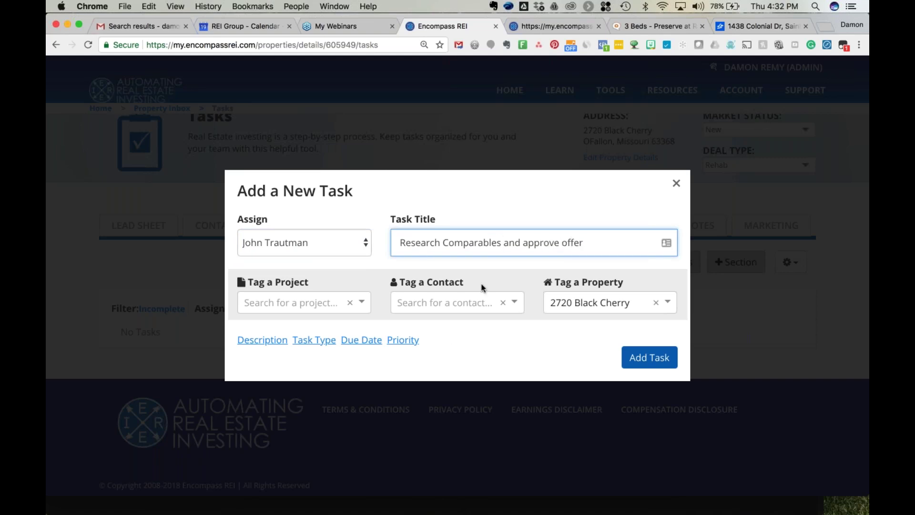
Give the task a due date of April 20, 2018 and High priority, then add it.
{"action": "left_click", "coordinate": [359, 344]}
{"action": "left_click", "coordinate": [347, 339]}
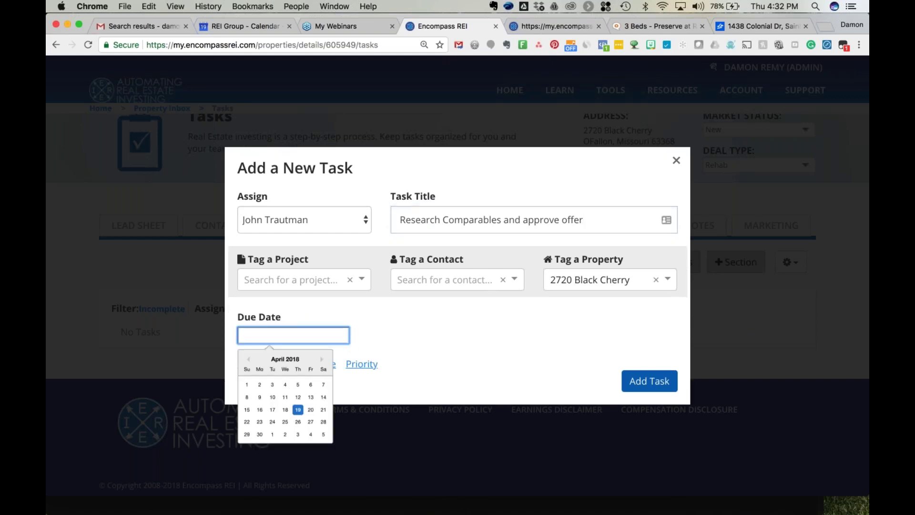
{"action": "left_click", "coordinate": [310, 409]}
{"action": "left_click", "coordinate": [362, 364]}
{"action": "left_click", "coordinate": [422, 334]}
{"action": "left_click", "coordinate": [419, 362]}
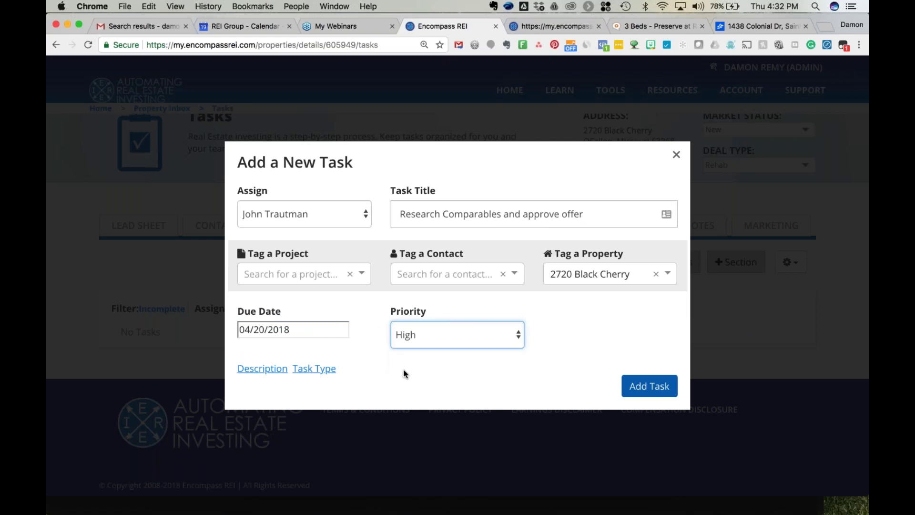
{"action": "left_click", "coordinate": [636, 381]}
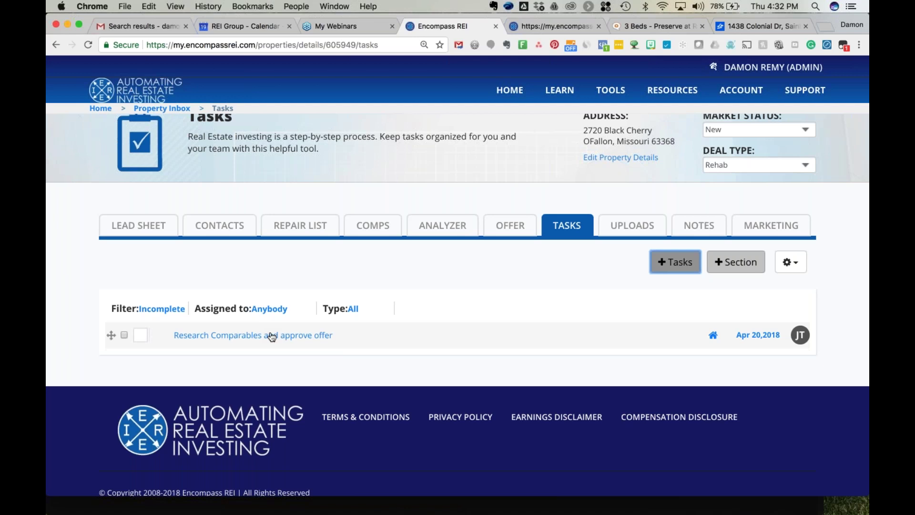
{"action": "left_click", "coordinate": [272, 337]}
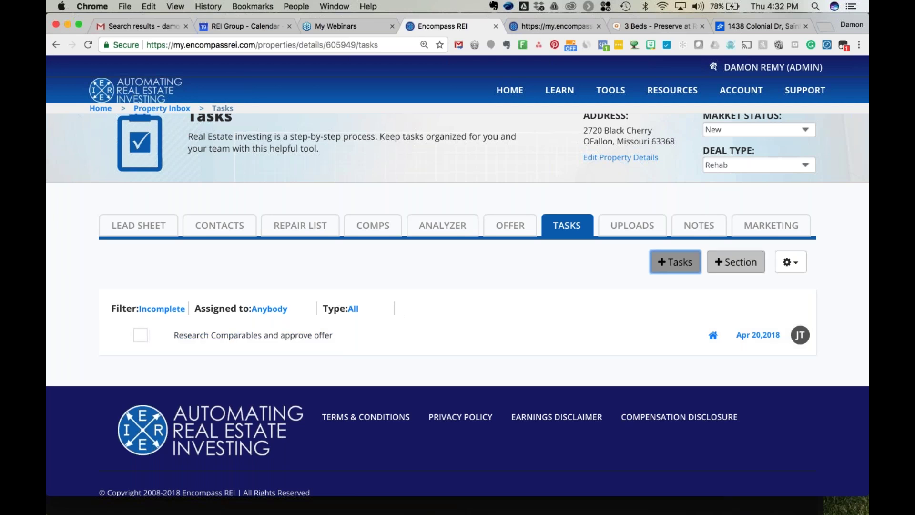
Add a 'Stage 1' section to the task list.
{"action": "left_click", "coordinate": [734, 262]}
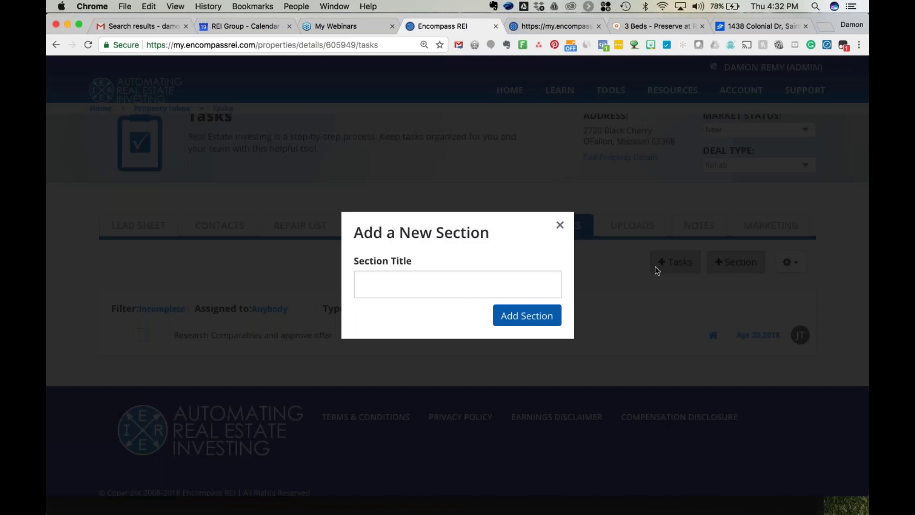
{"action": "left_click", "coordinate": [386, 275]}
{"action": "type", "text": "Pr"}
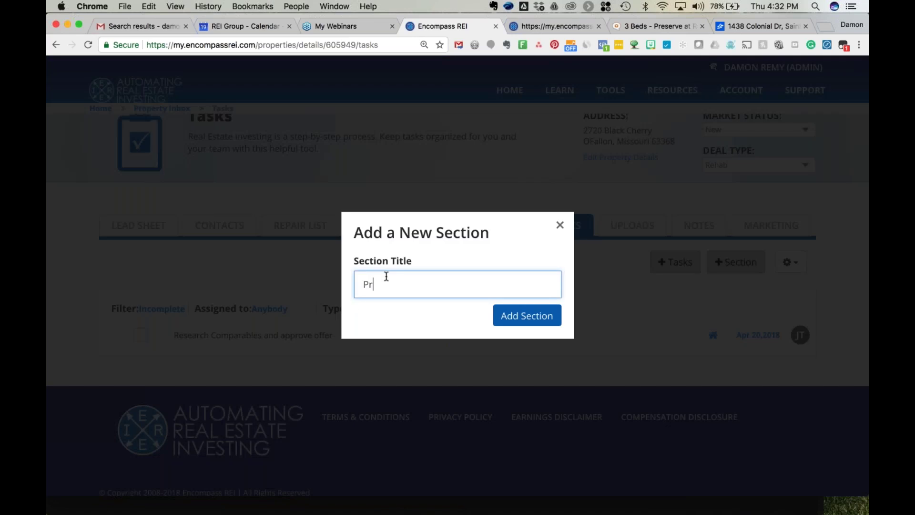
{"action": "key", "text": "BackSpace"}
{"action": "key", "text": "BackSpace"}
{"action": "type", "text": "Stage 1"}
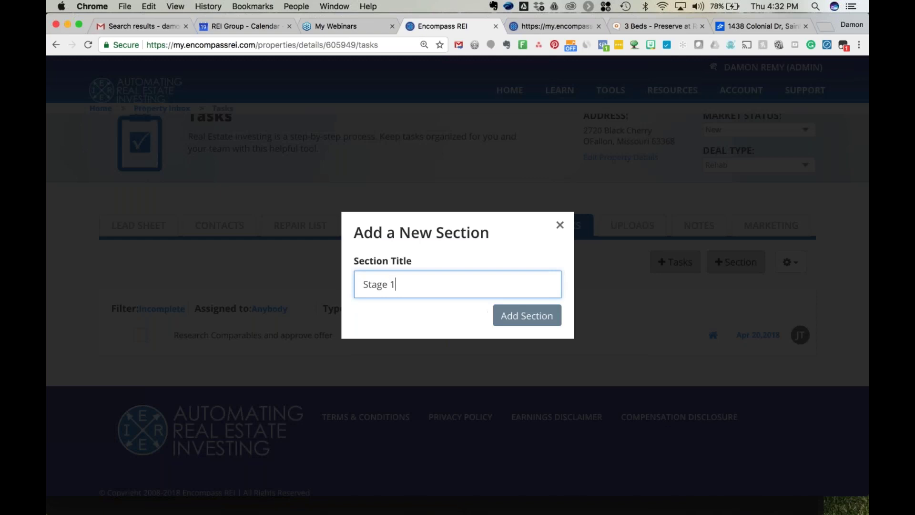
{"action": "left_click", "coordinate": [526, 316]}
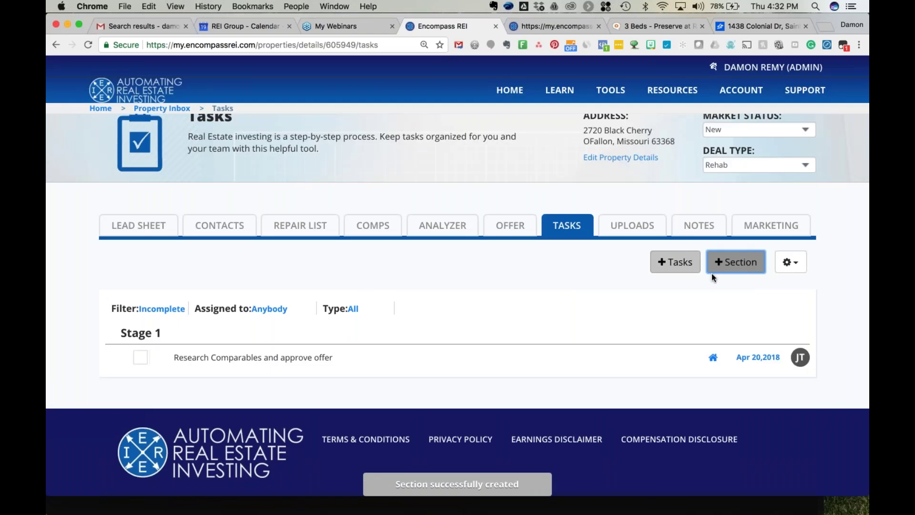
Add a 'Stage 2' section and drag the research task under it.
{"action": "left_click", "coordinate": [732, 263]}
{"action": "left_click", "coordinate": [428, 279]}
{"action": "type", "text": "Sta"}
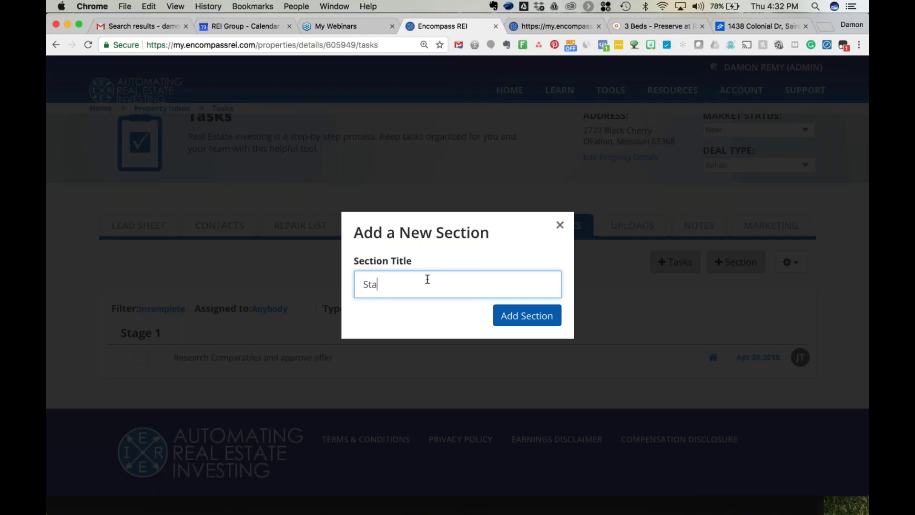
{"action": "type", "text": "ge 2"}
{"action": "key", "text": "Return"}
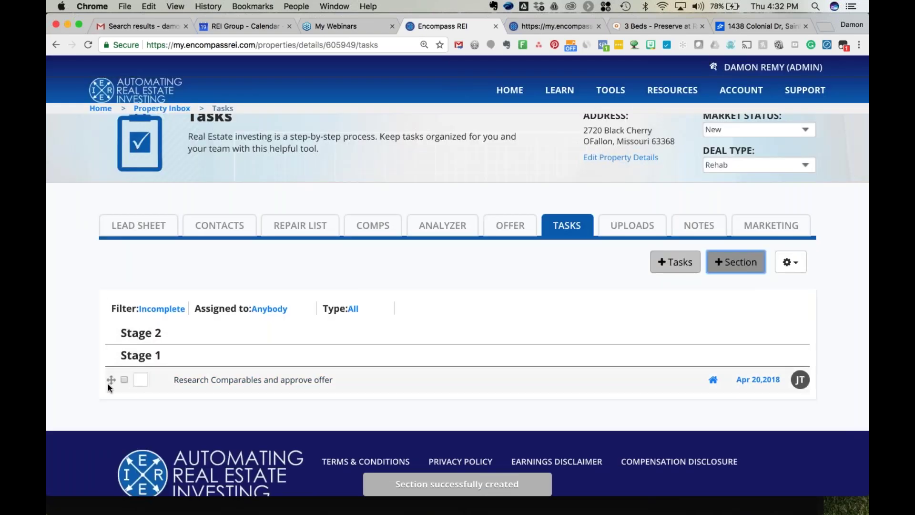
{"action": "left_click_drag", "start_coordinate": [110, 384], "coordinate": [115, 357]}
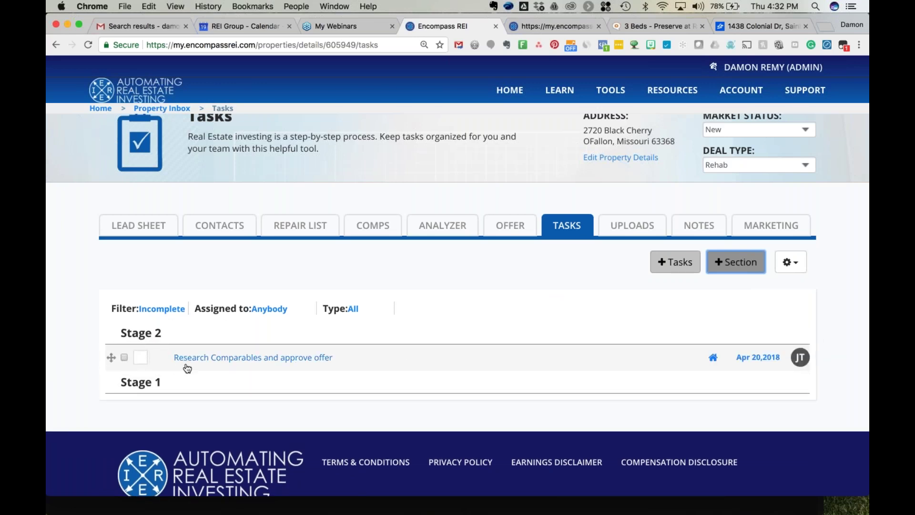
Load the Wholesale Quick List task template into the property.
{"action": "left_click", "coordinate": [790, 262]}
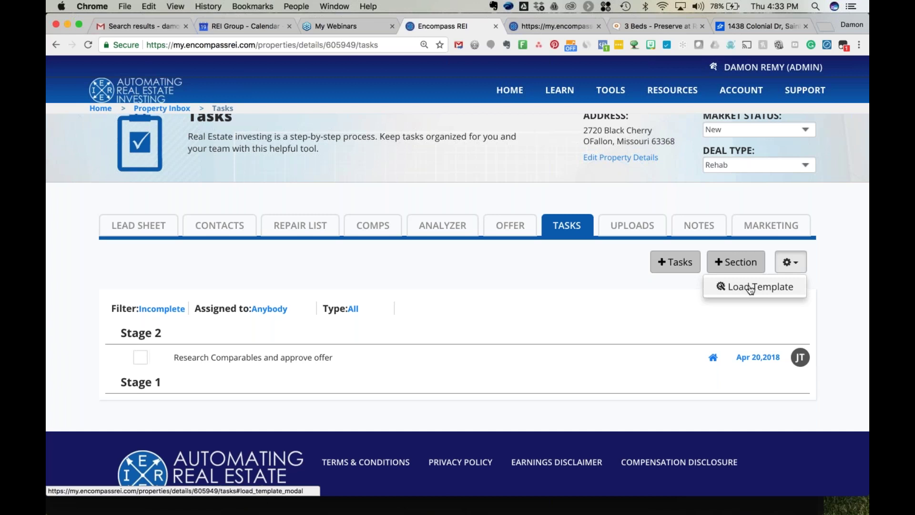
{"action": "left_click", "coordinate": [750, 289]}
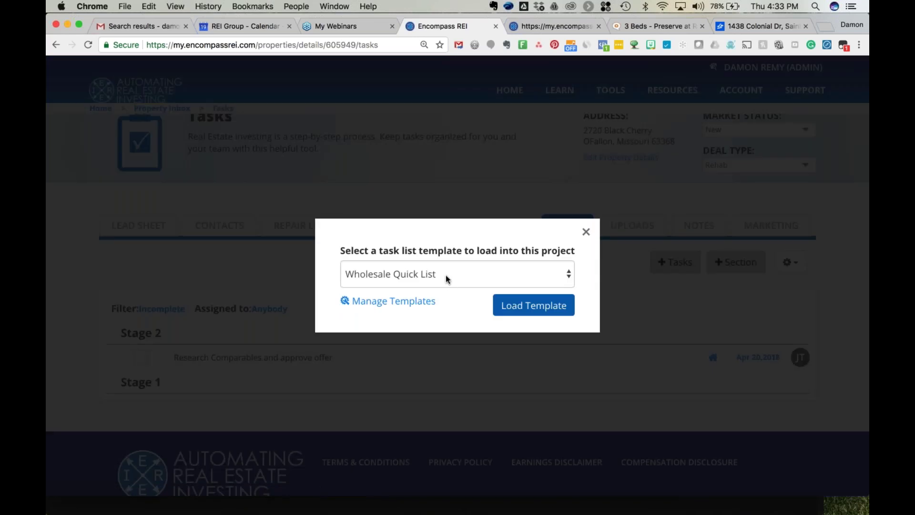
{"action": "left_click", "coordinate": [445, 276]}
{"action": "left_click", "coordinate": [438, 235]}
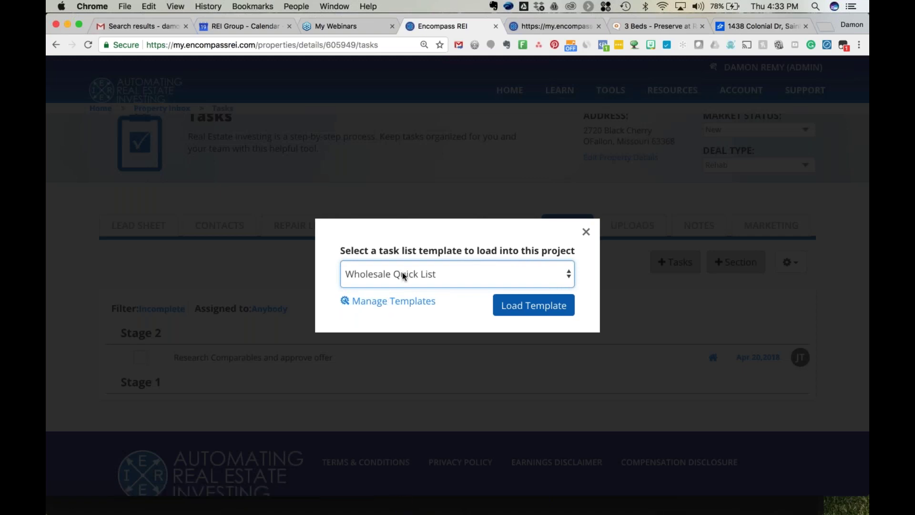
{"action": "left_click", "coordinate": [522, 306]}
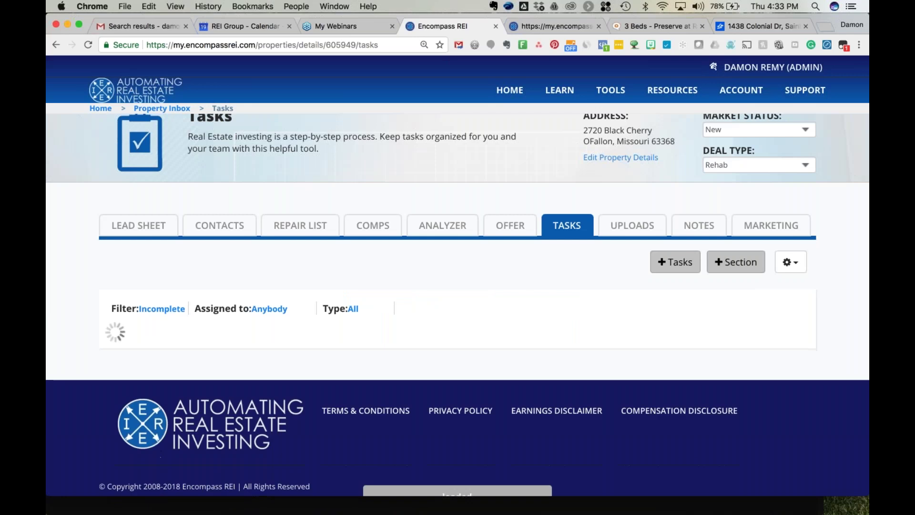
Review the eight loaded tasks, then open Tools > Team Tasks in a new tab.
{"action": "scroll", "coordinate": [348, 337], "scroll_direction": "down", "scroll_amount": 4}
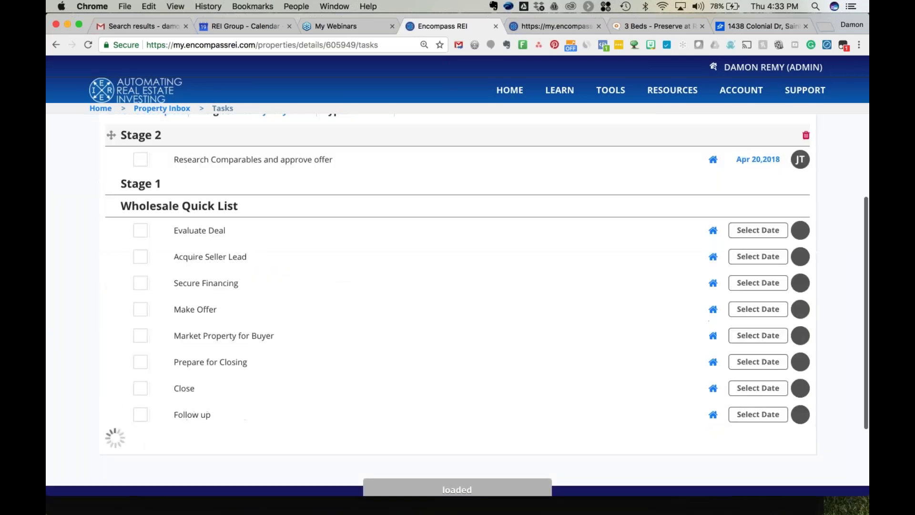
{"action": "scroll", "coordinate": [201, 308], "scroll_direction": "down", "scroll_amount": 2}
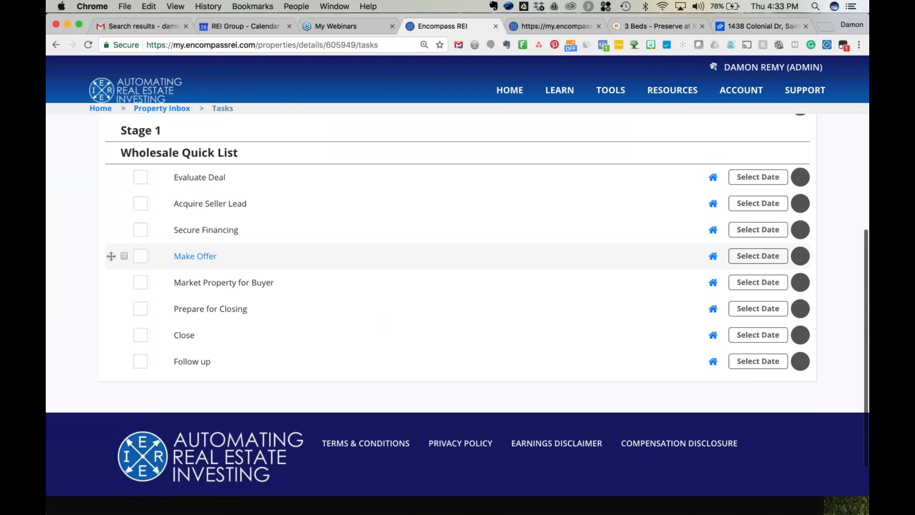
{"action": "scroll", "coordinate": [386, 267], "scroll_direction": "up", "scroll_amount": 2}
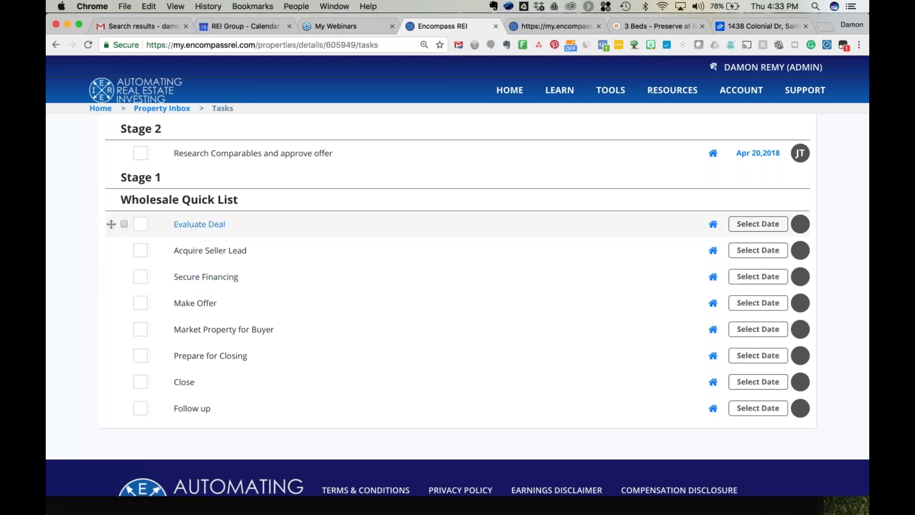
{"action": "scroll", "coordinate": [334, 234], "scroll_direction": "up", "scroll_amount": 3}
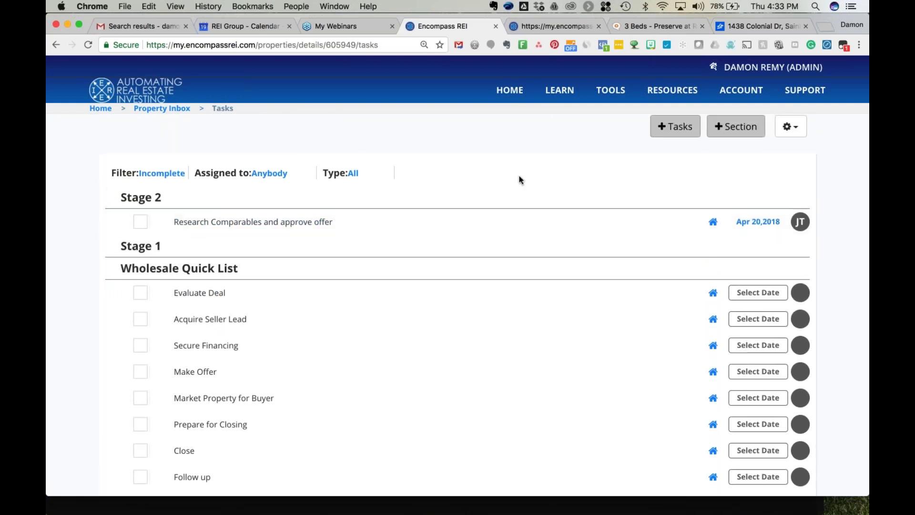
{"action": "scroll", "coordinate": [520, 180], "scroll_direction": "up", "scroll_amount": 2}
{"action": "mouse_move", "coordinate": [595, 102]}
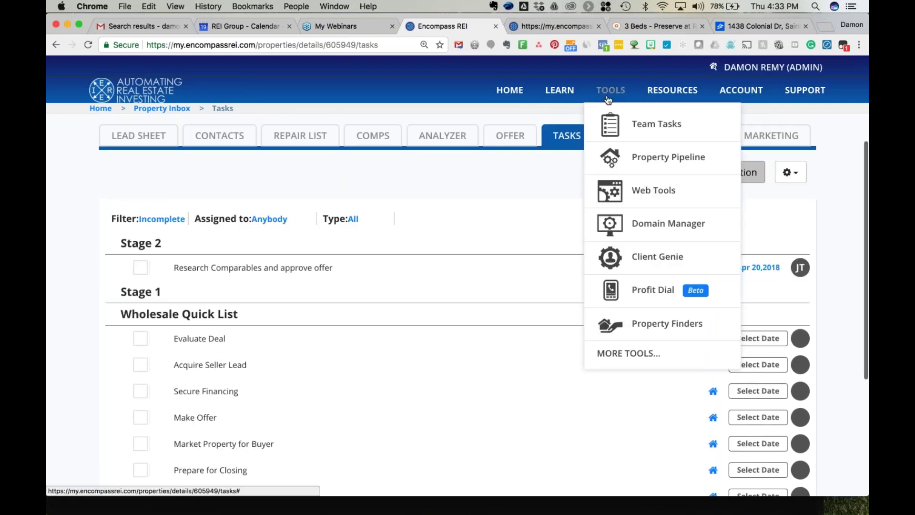
{"action": "left_click", "coordinate": [622, 124], "text": "super"}
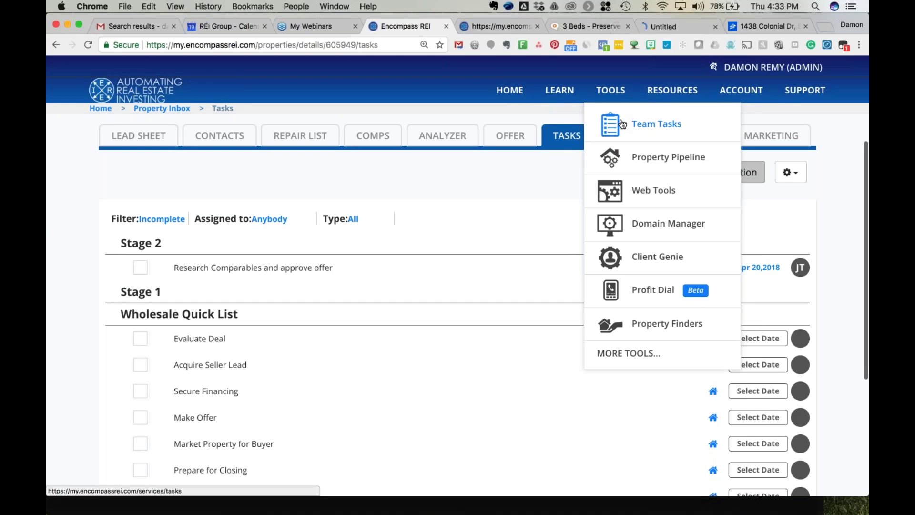
On the team Tasks page, show all tasks filtered to one team member.
{"action": "left_click", "coordinate": [655, 23]}
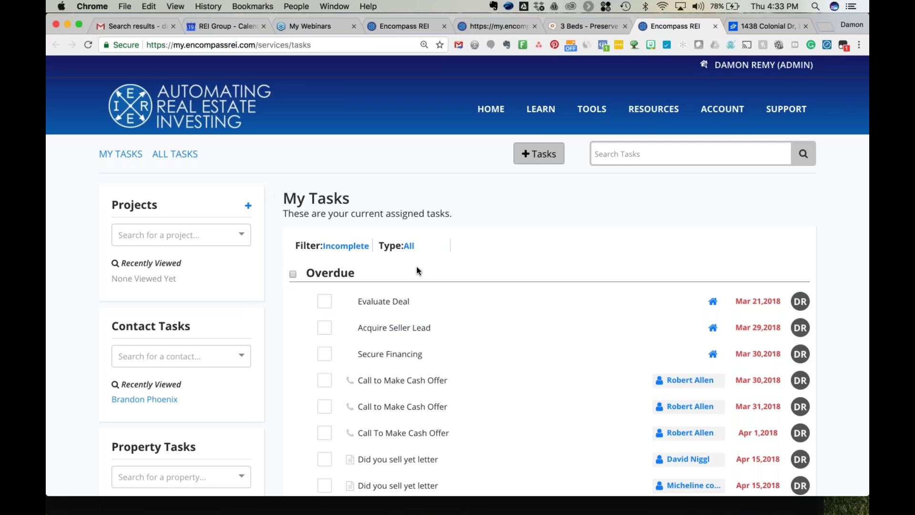
{"action": "scroll", "coordinate": [429, 276], "scroll_direction": "down", "scroll_amount": 5}
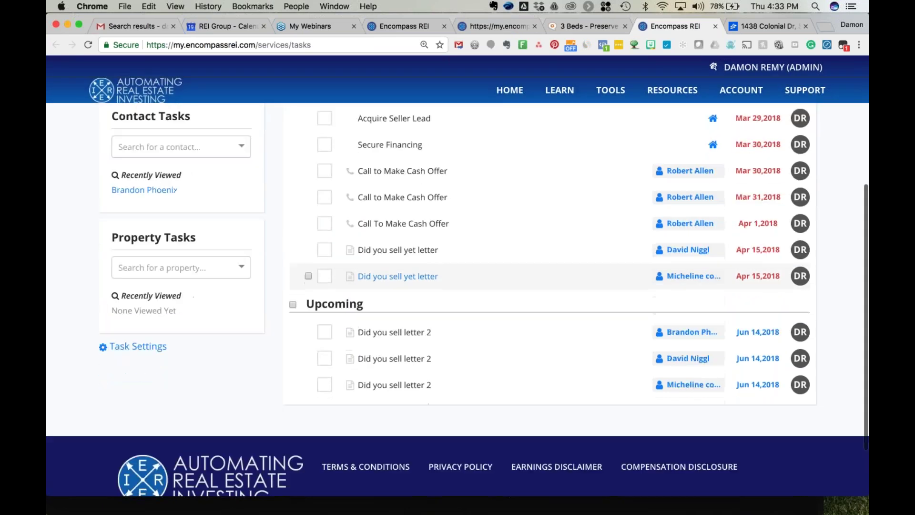
{"action": "scroll", "coordinate": [429, 277], "scroll_direction": "up", "scroll_amount": 4}
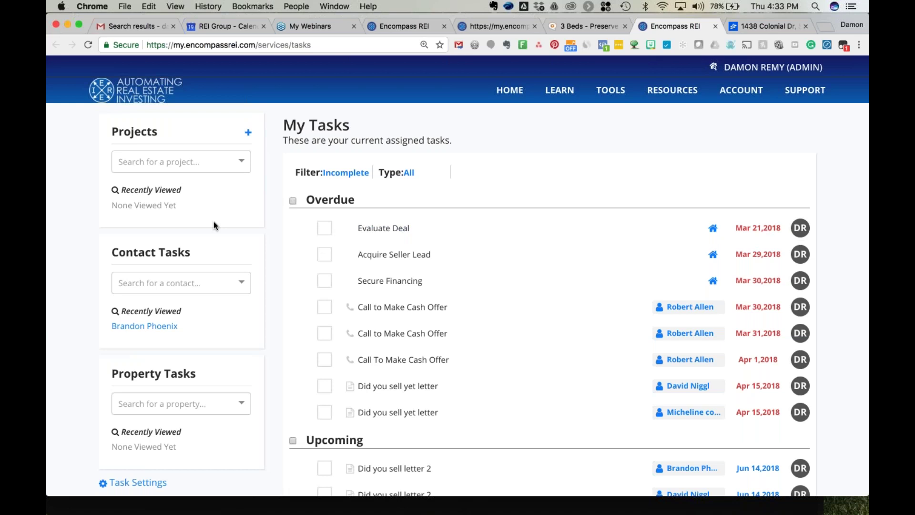
{"action": "left_click", "coordinate": [179, 148]}
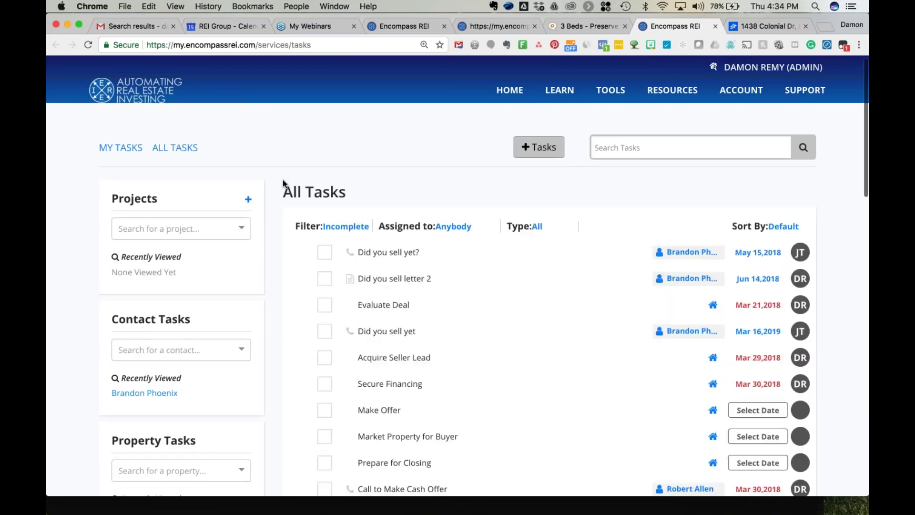
{"action": "left_click", "coordinate": [460, 227]}
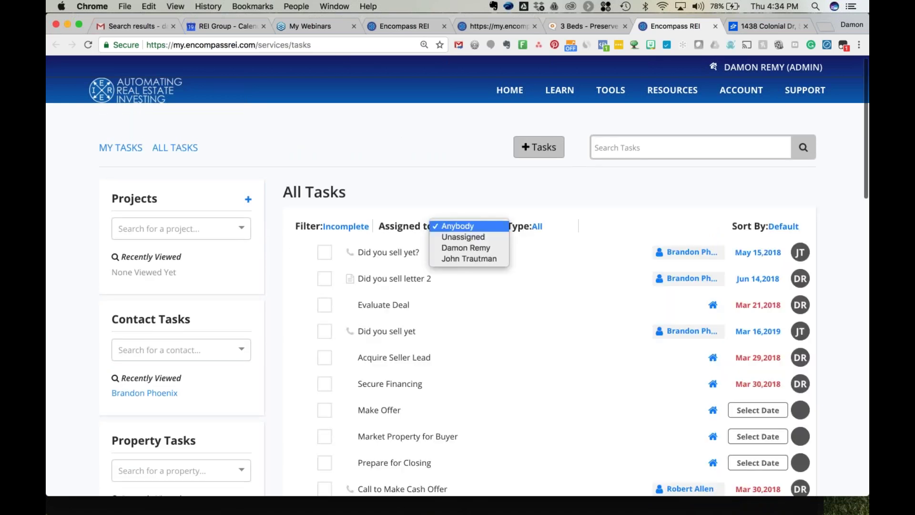
{"action": "left_click", "coordinate": [459, 257]}
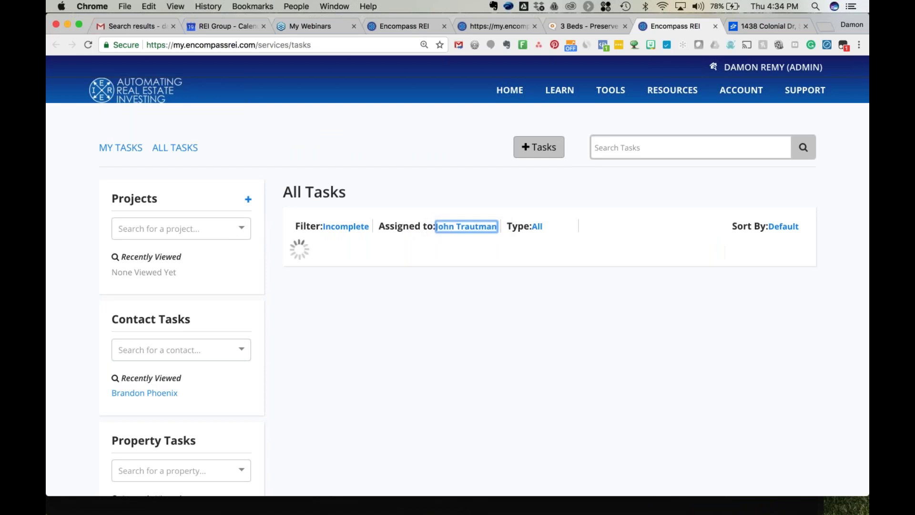
View the details of 'Research Comparables and approve offer', due Apr 20, 2018.
{"action": "scroll", "coordinate": [477, 317], "scroll_direction": "down", "scroll_amount": 5}
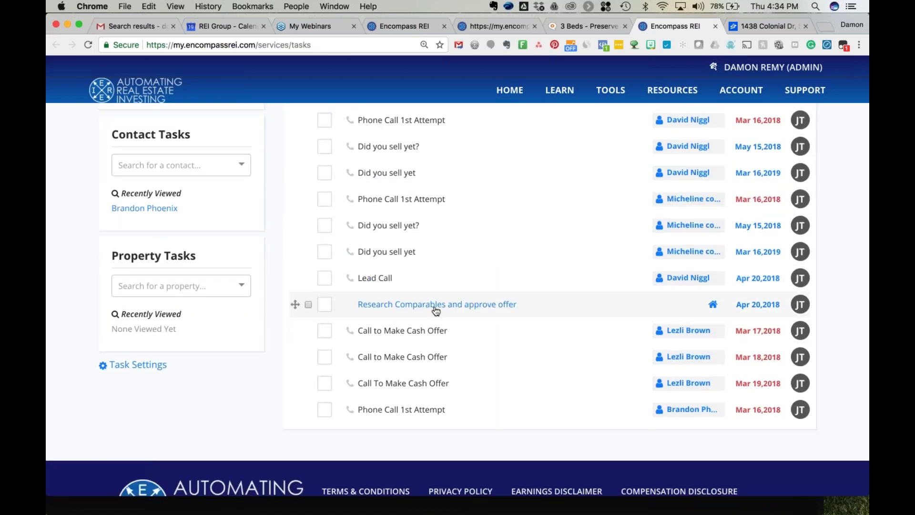
{"action": "left_click", "coordinate": [546, 311]}
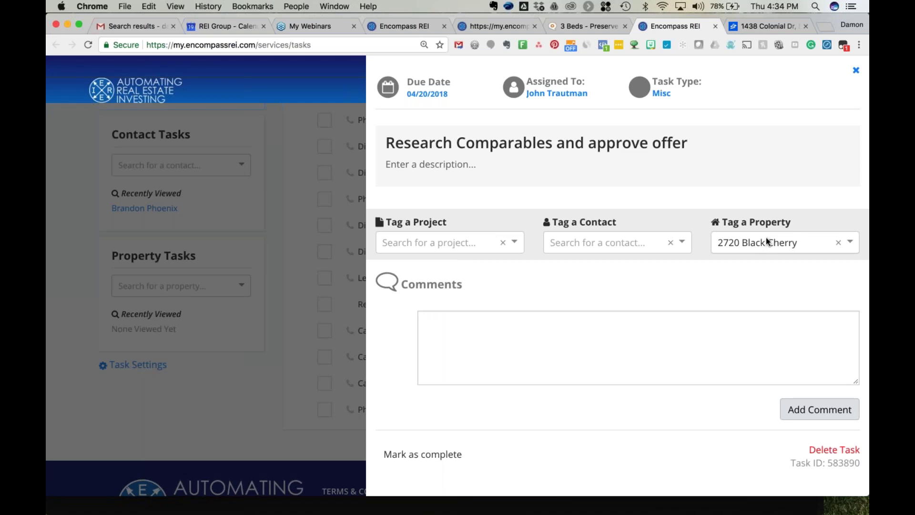
{"action": "left_click", "coordinate": [275, 218]}
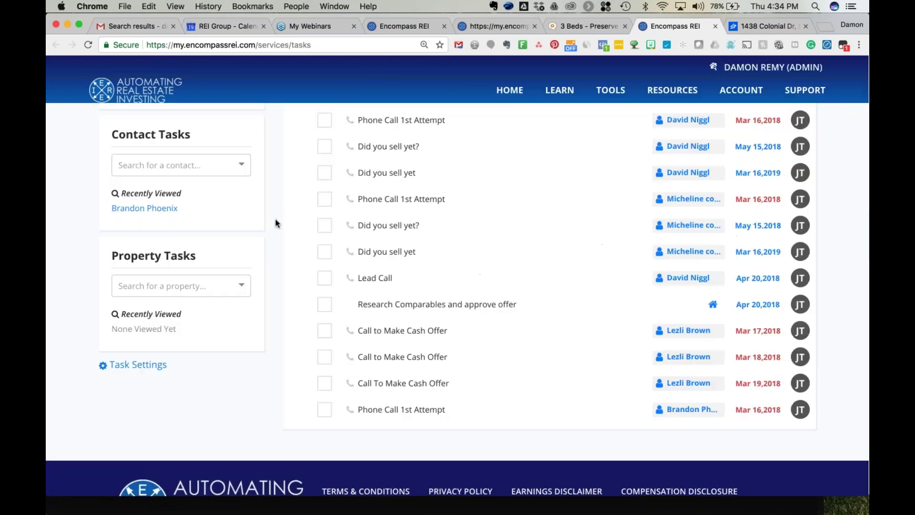
{"action": "scroll", "coordinate": [275, 223], "scroll_direction": "up", "scroll_amount": 1}
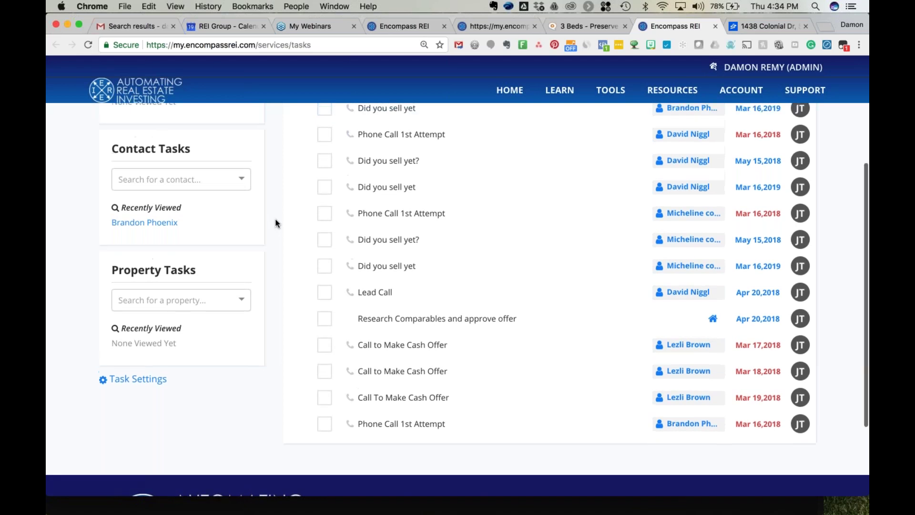
{"action": "scroll", "coordinate": [275, 220], "scroll_direction": "up", "scroll_amount": 5}
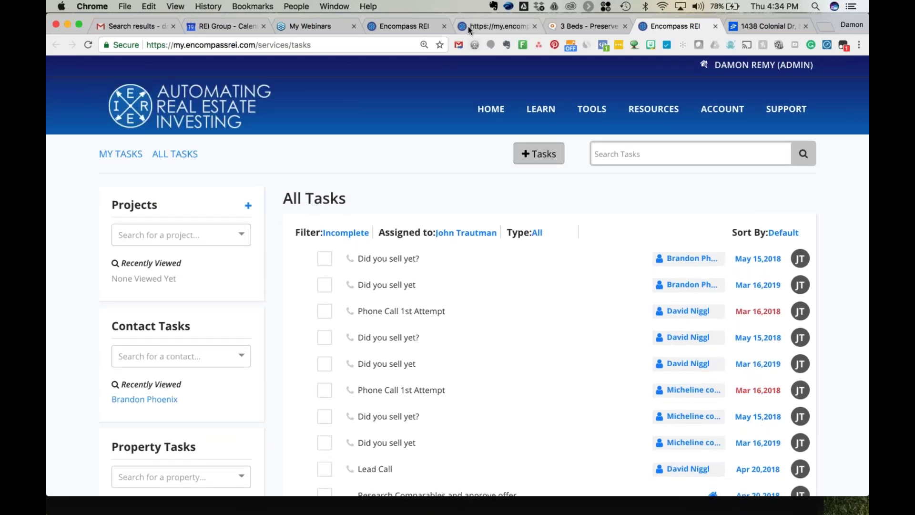
Go back to the property's Tasks tab, then open its empty Uploads page.
{"action": "left_click", "coordinate": [417, 28]}
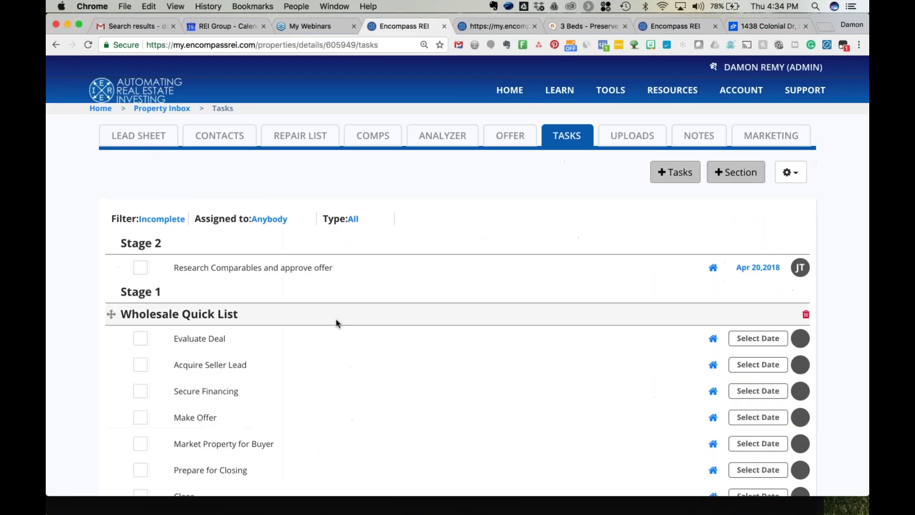
{"action": "scroll", "coordinate": [344, 345], "scroll_direction": "down", "scroll_amount": 1}
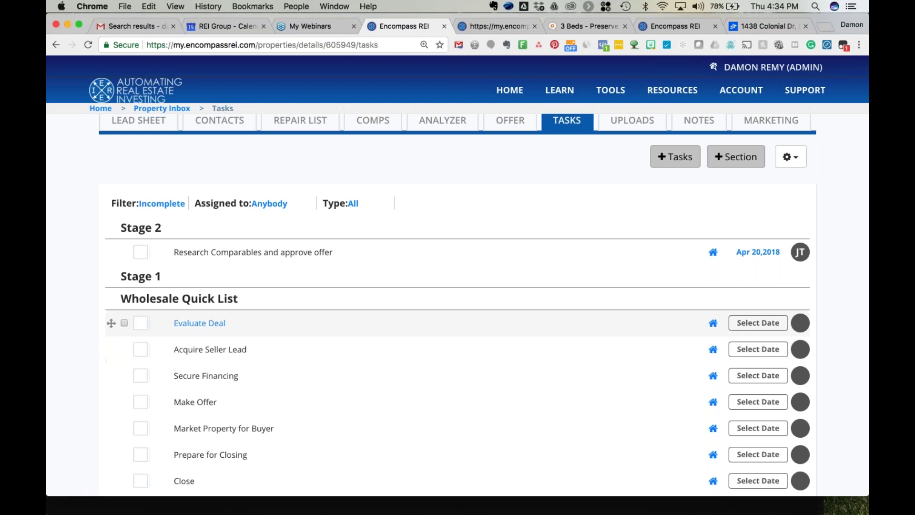
{"action": "scroll", "coordinate": [458, 329], "scroll_direction": "up", "scroll_amount": 5}
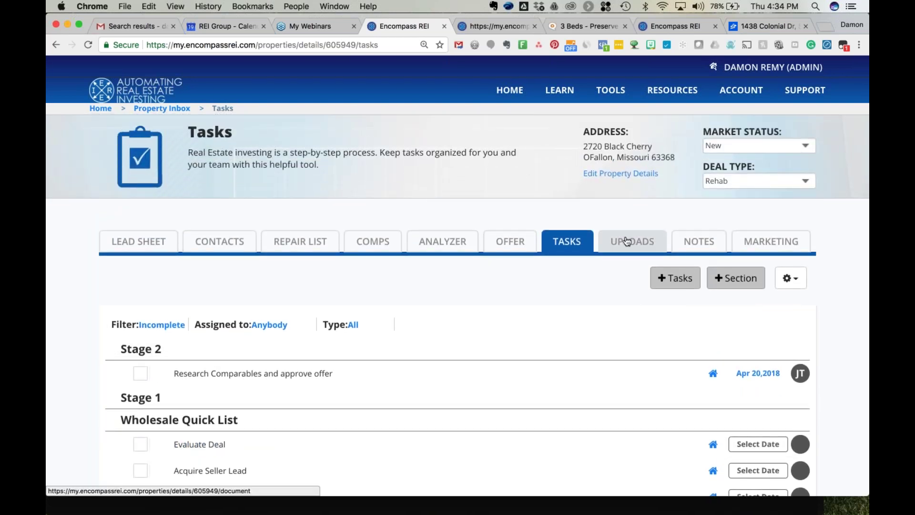
{"action": "left_click", "coordinate": [627, 244]}
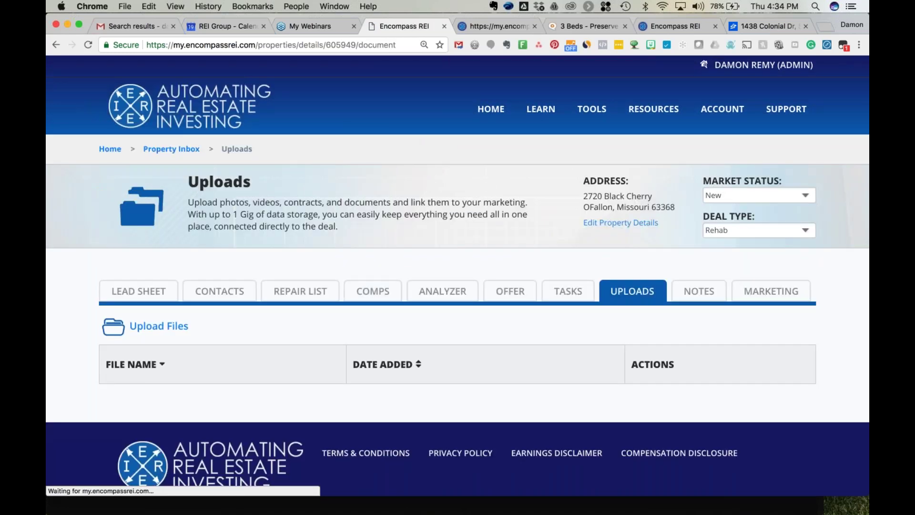
{"action": "scroll", "coordinate": [80, 354], "scroll_direction": "down", "scroll_amount": 2}
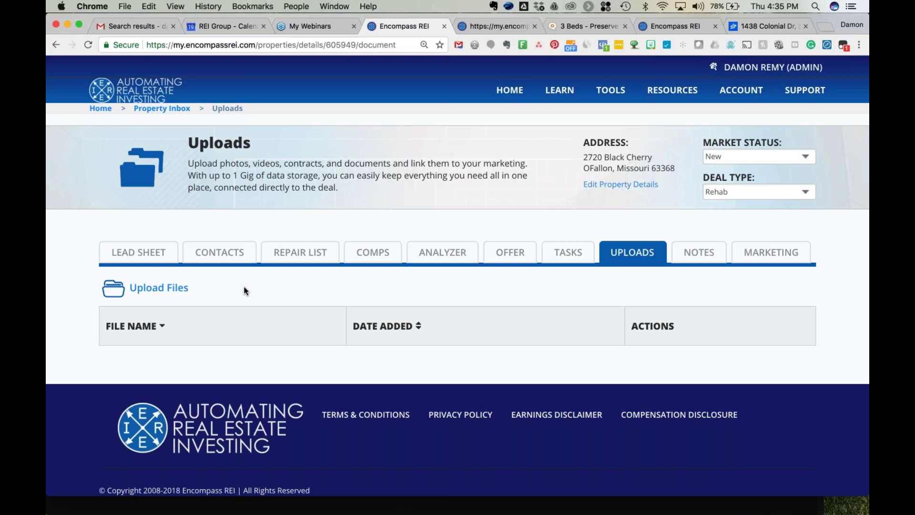
Select the six house photos and proposal sample.pdf from the Propert Photos folder.
{"action": "left_click", "coordinate": [162, 293]}
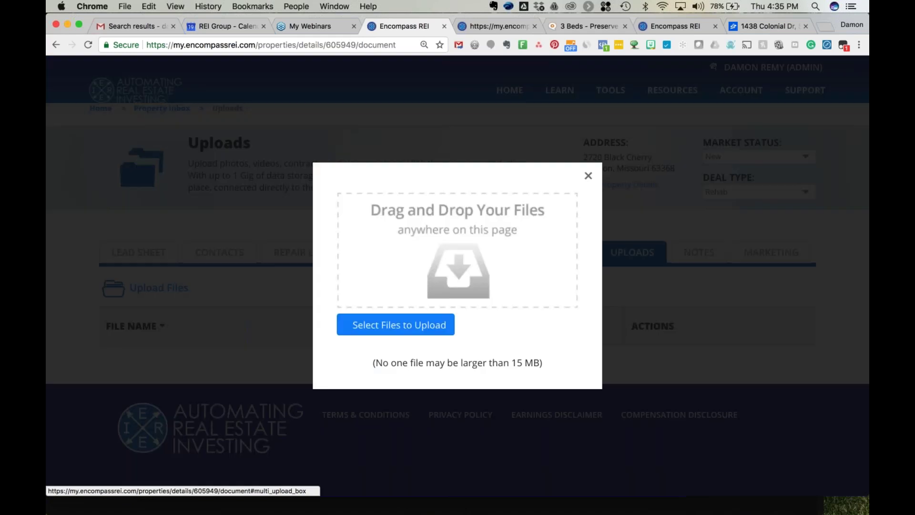
{"action": "left_click", "coordinate": [383, 326]}
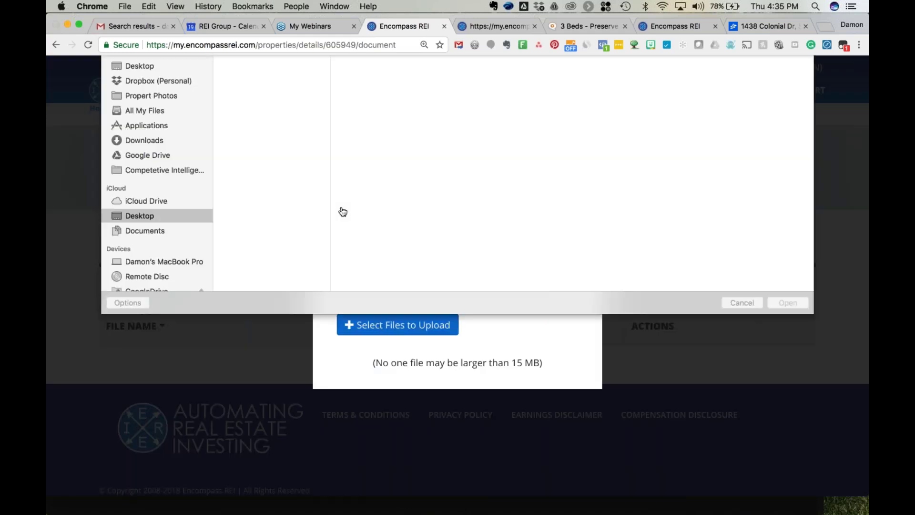
{"action": "left_click", "coordinate": [142, 159]}
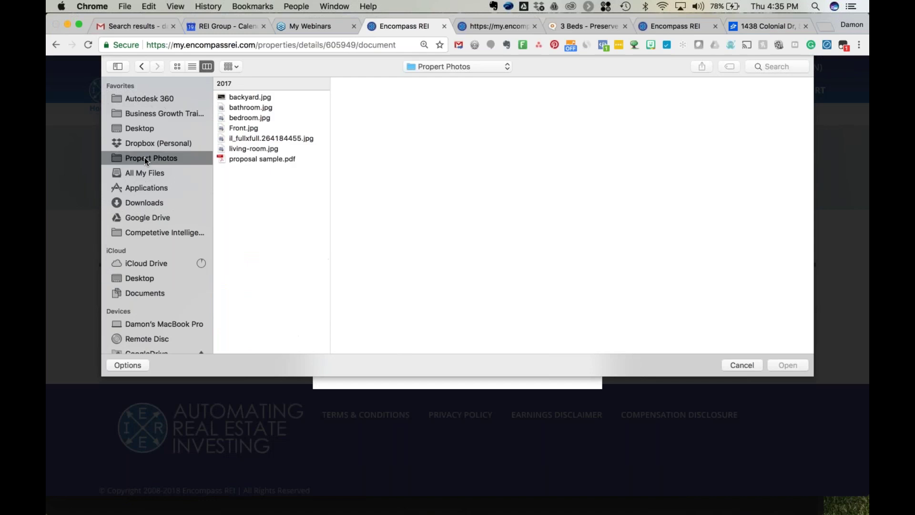
{"action": "left_click", "coordinate": [262, 109]}
{"action": "left_click", "coordinate": [261, 98]}
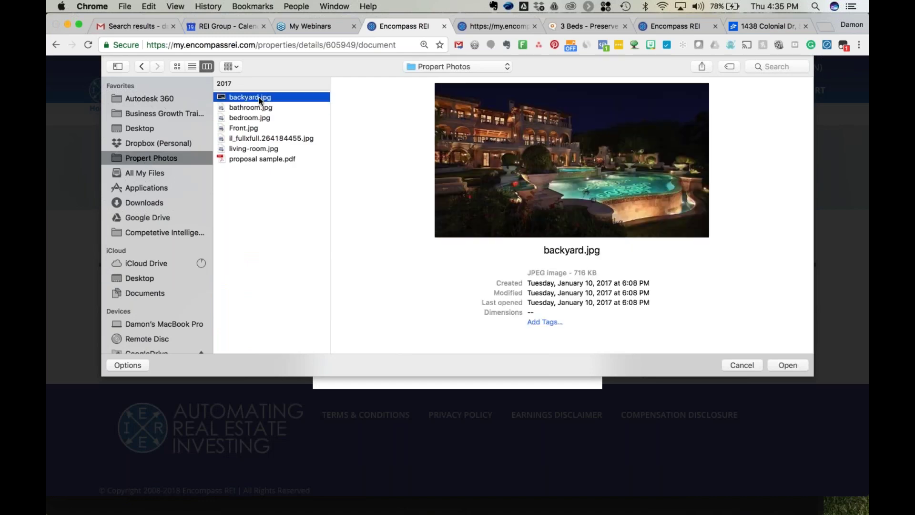
{"action": "left_click", "coordinate": [253, 149], "text": "shift"}
{"action": "left_click", "coordinate": [250, 160], "text": "shift"}
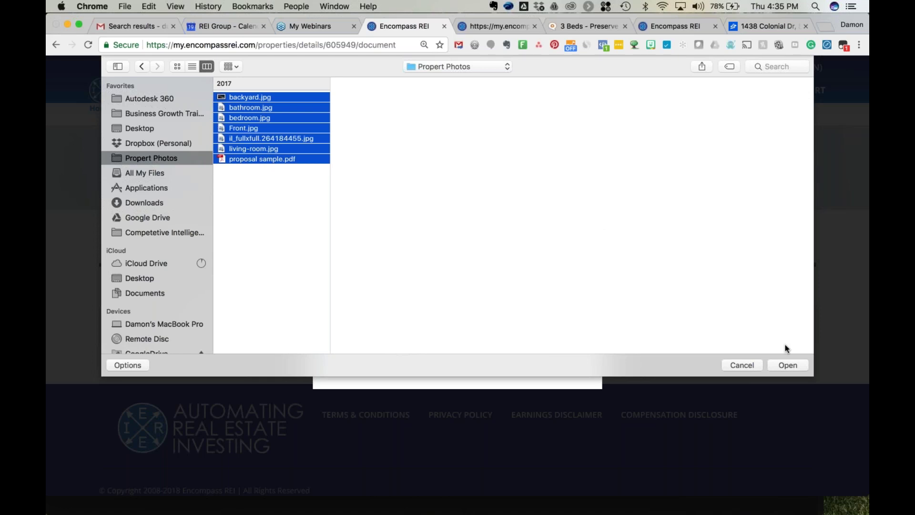
Upload the seven files and close the upload window to see them listed.
{"action": "left_click", "coordinate": [785, 365]}
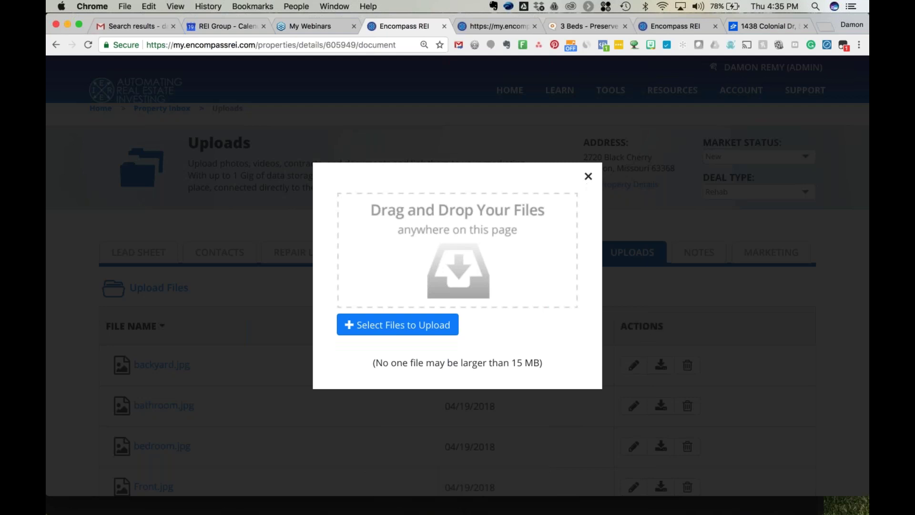
{"action": "left_click", "coordinate": [588, 175]}
{"action": "scroll", "coordinate": [276, 380], "scroll_direction": "down", "scroll_amount": 5}
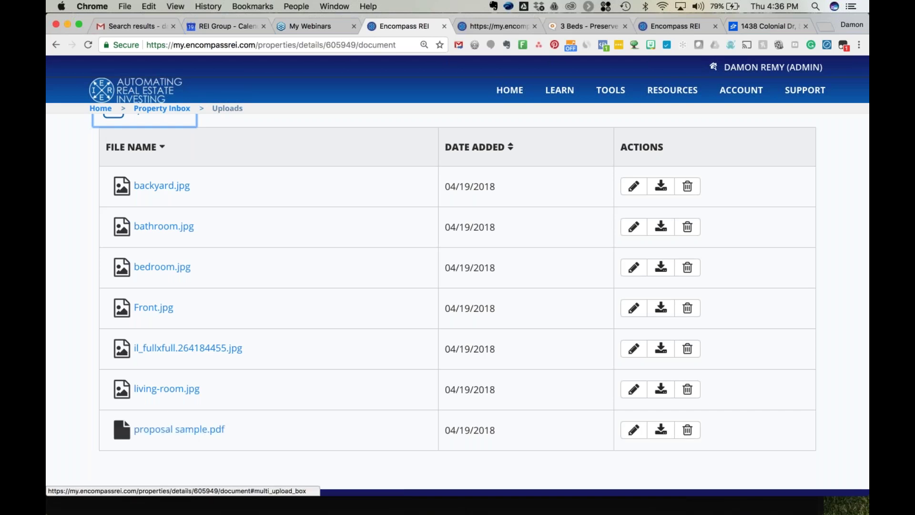
{"action": "scroll", "coordinate": [599, 258], "scroll_direction": "up", "scroll_amount": 5}
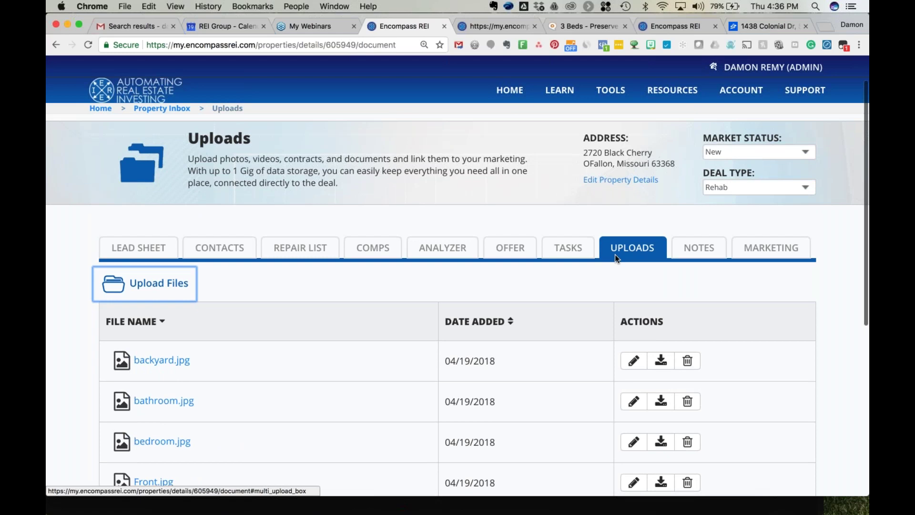
Set Deal Type to Wholesale and Market Status to Under Contract, then go to the Notes page.
{"action": "left_click", "coordinate": [760, 188]}
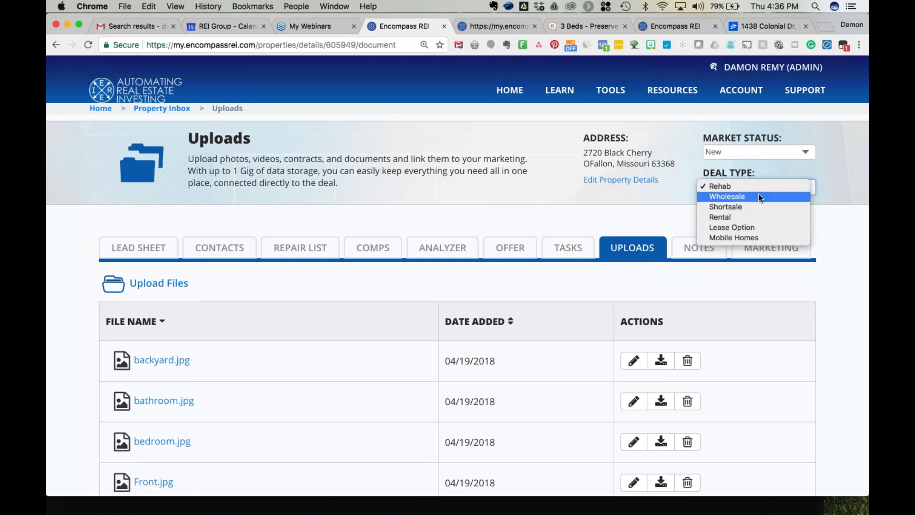
{"action": "left_click", "coordinate": [759, 197]}
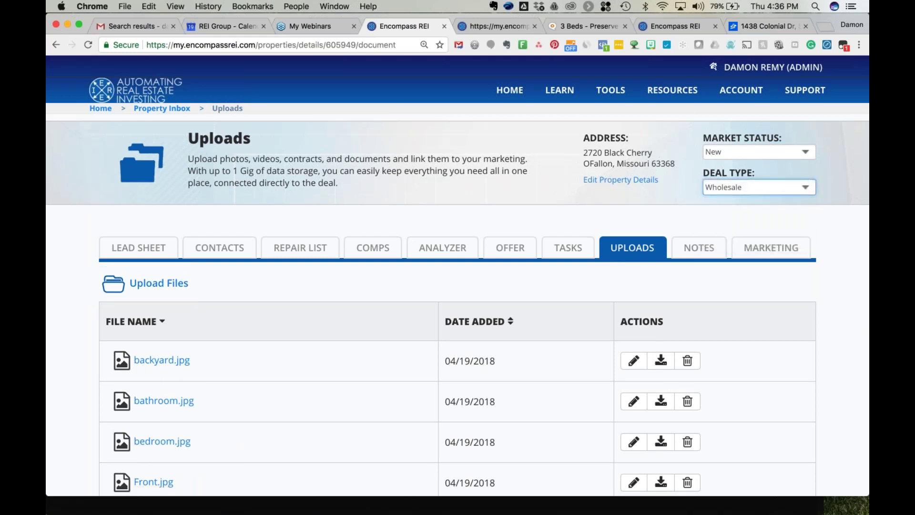
{"action": "left_click", "coordinate": [748, 151]}
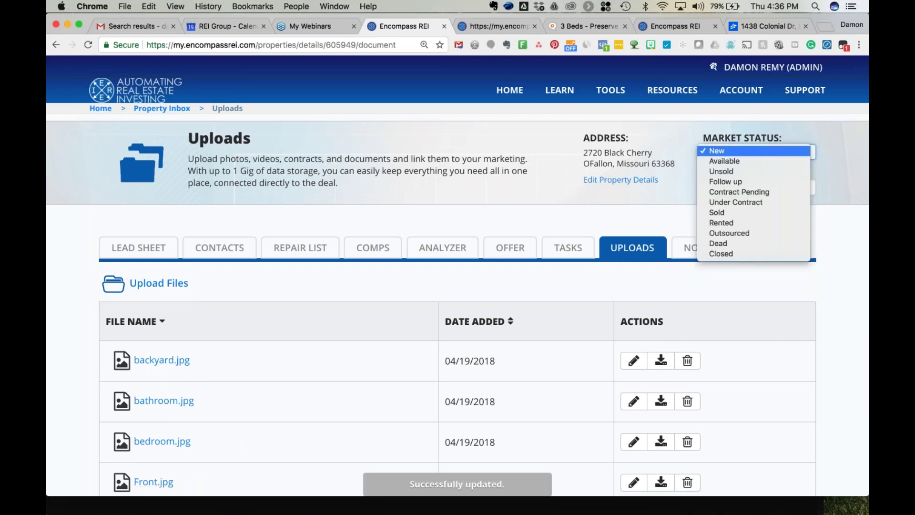
{"action": "left_click", "coordinate": [743, 203]}
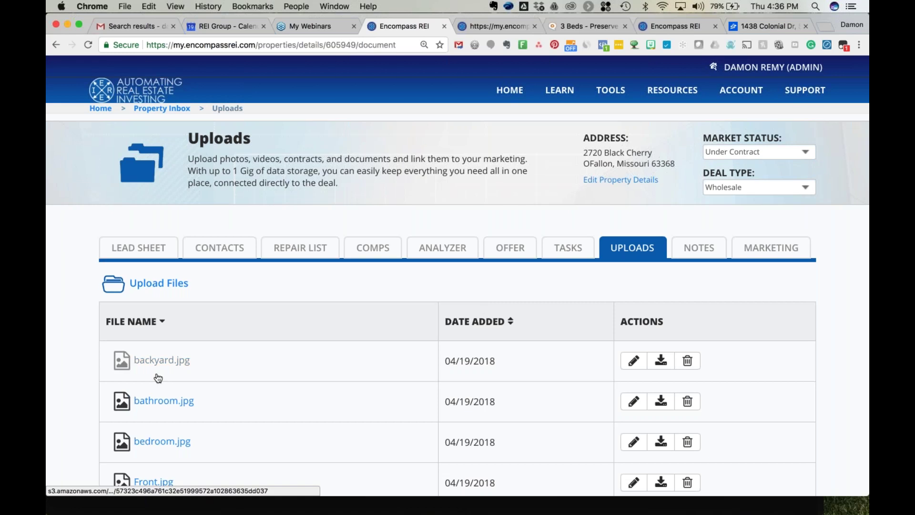
{"action": "left_click", "coordinate": [699, 247]}
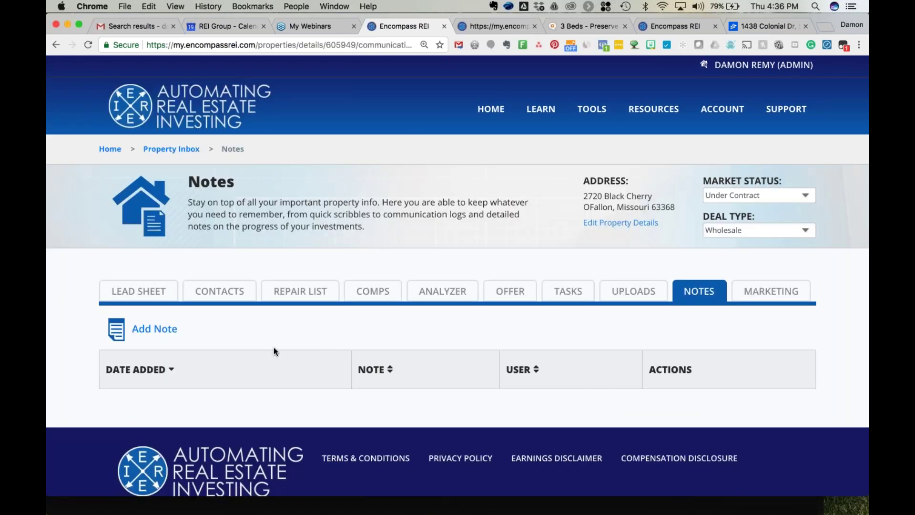
Go to the Marketing page and scroll through Publish Status, Property Basics and Property Description.
{"action": "scroll", "coordinate": [274, 347], "scroll_direction": "down", "scroll_amount": 2}
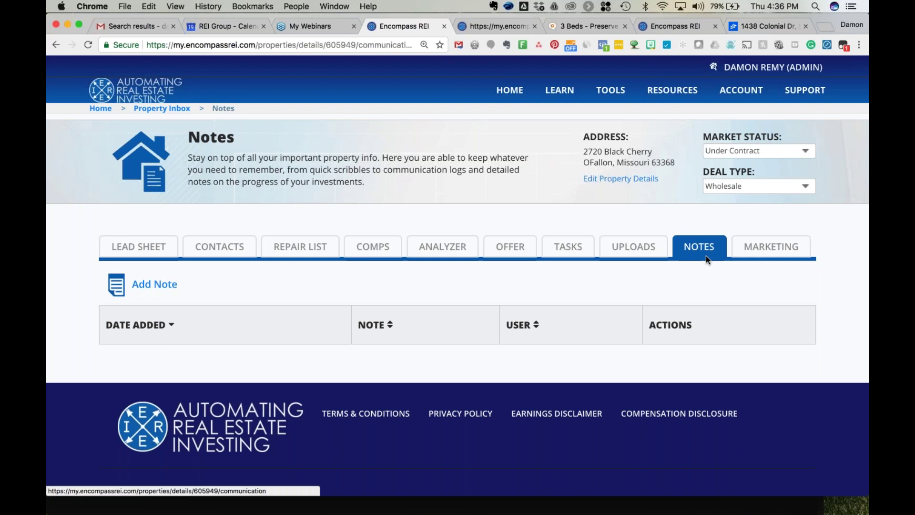
{"action": "left_click", "coordinate": [759, 254]}
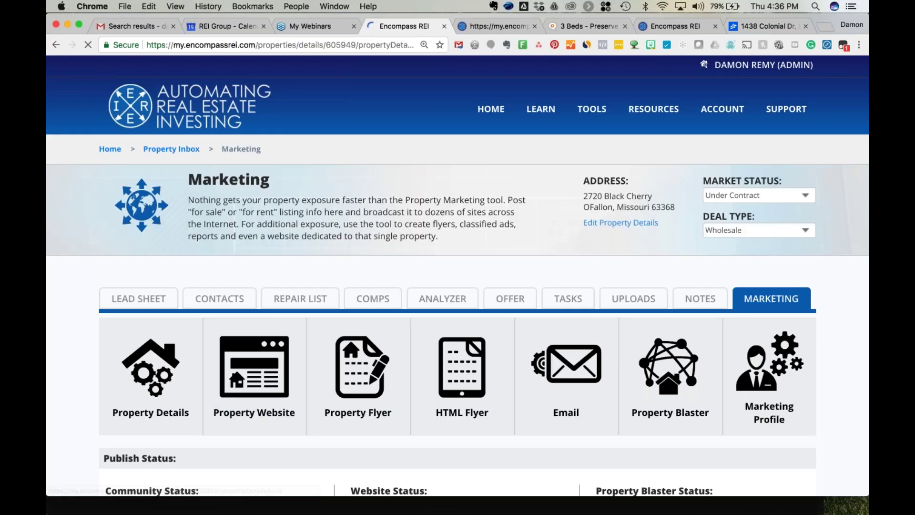
{"action": "scroll", "coordinate": [458, 286], "scroll_direction": "down", "scroll_amount": 4}
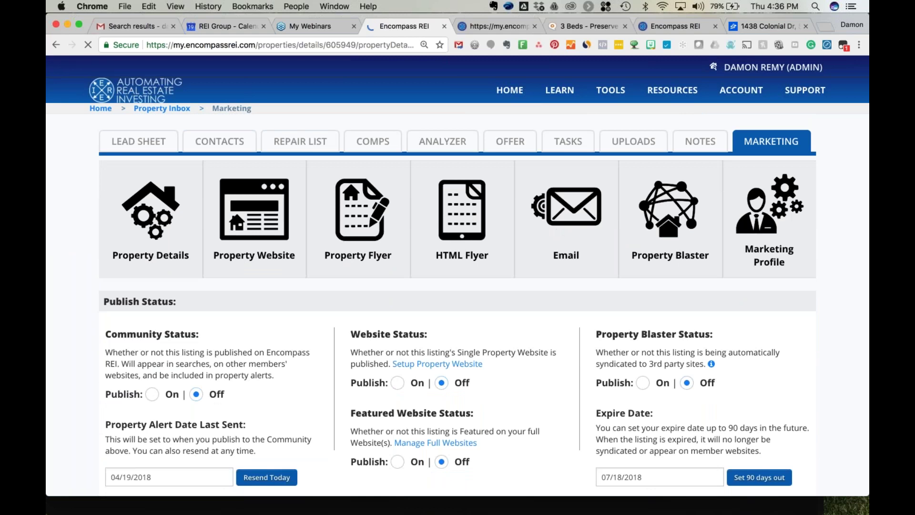
{"action": "scroll", "coordinate": [458, 305], "scroll_direction": "down", "scroll_amount": 1}
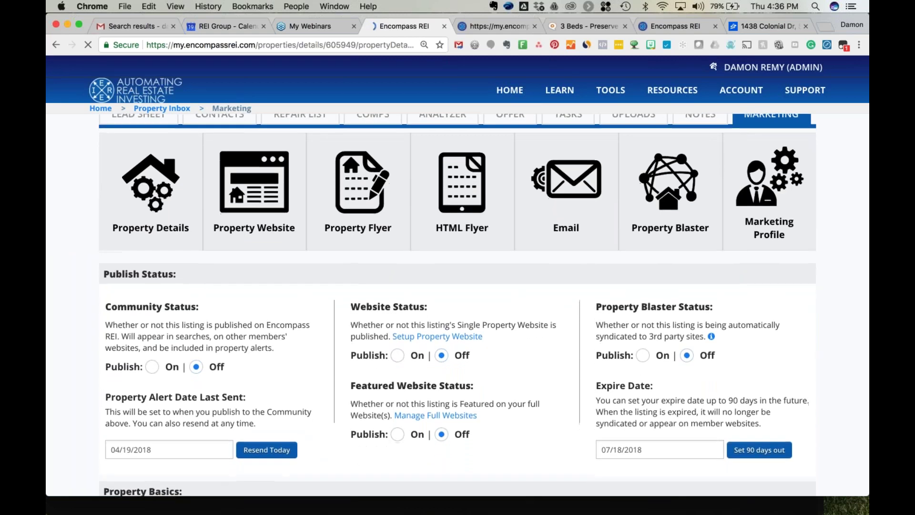
{"action": "scroll", "coordinate": [457, 305], "scroll_direction": "up", "scroll_amount": 1}
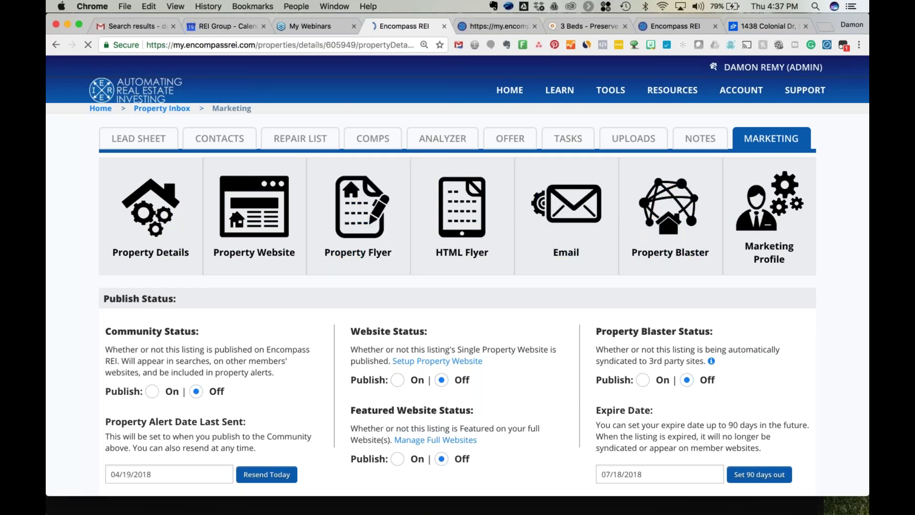
{"action": "scroll", "coordinate": [146, 209], "scroll_direction": "down", "scroll_amount": 1}
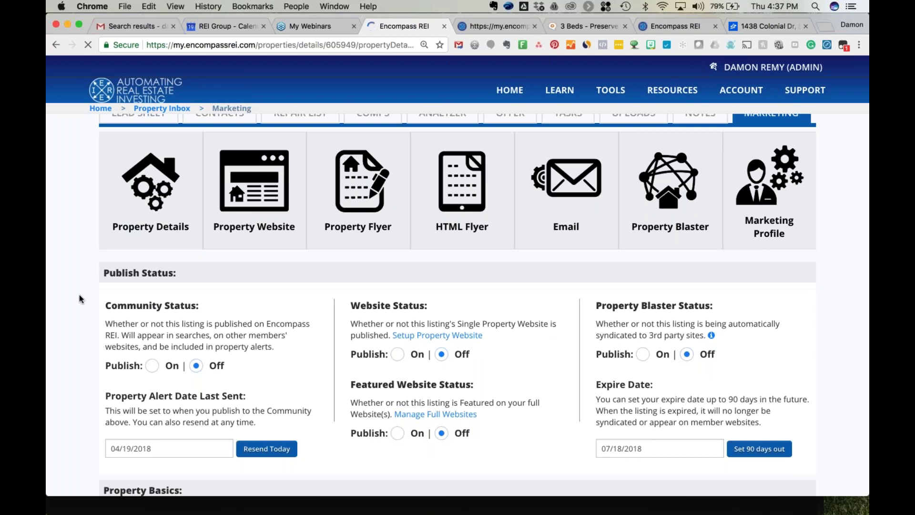
{"action": "scroll", "coordinate": [81, 299], "scroll_direction": "down", "scroll_amount": 1}
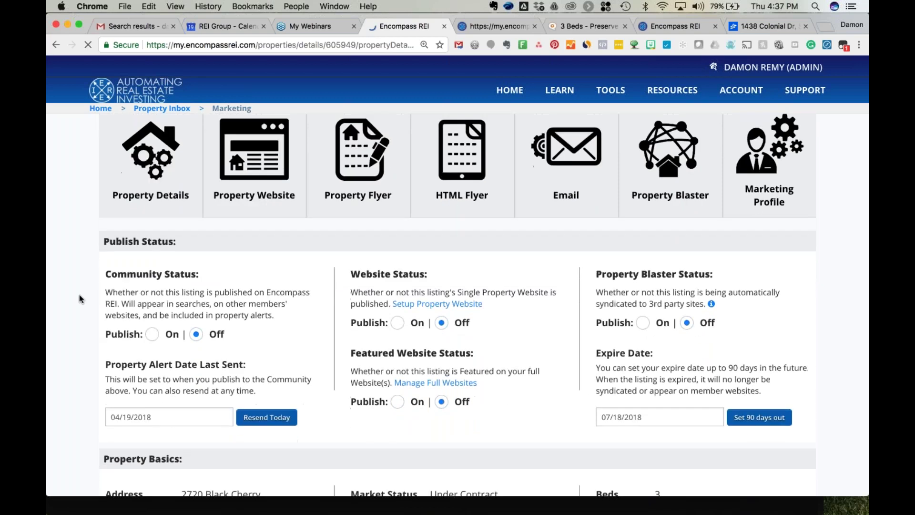
{"action": "scroll", "coordinate": [80, 299], "scroll_direction": "down", "scroll_amount": 5}
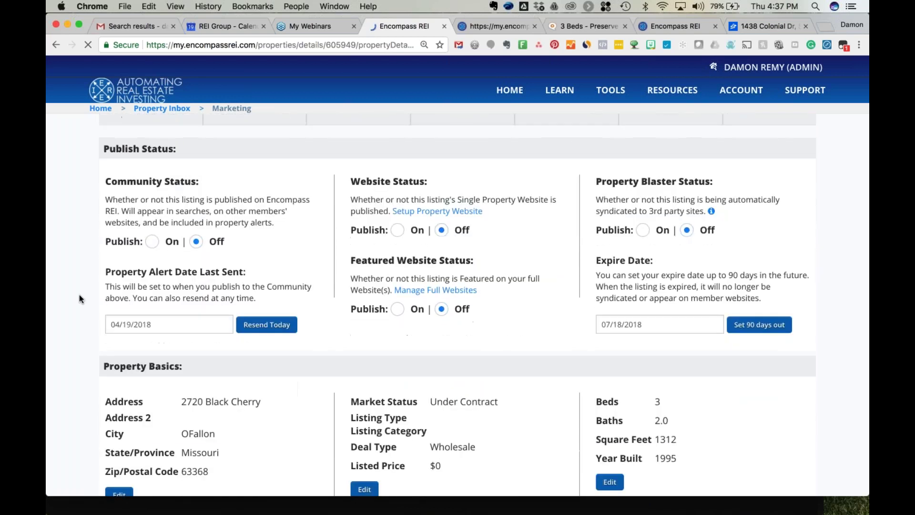
{"action": "scroll", "coordinate": [80, 299], "scroll_direction": "down", "scroll_amount": 7}
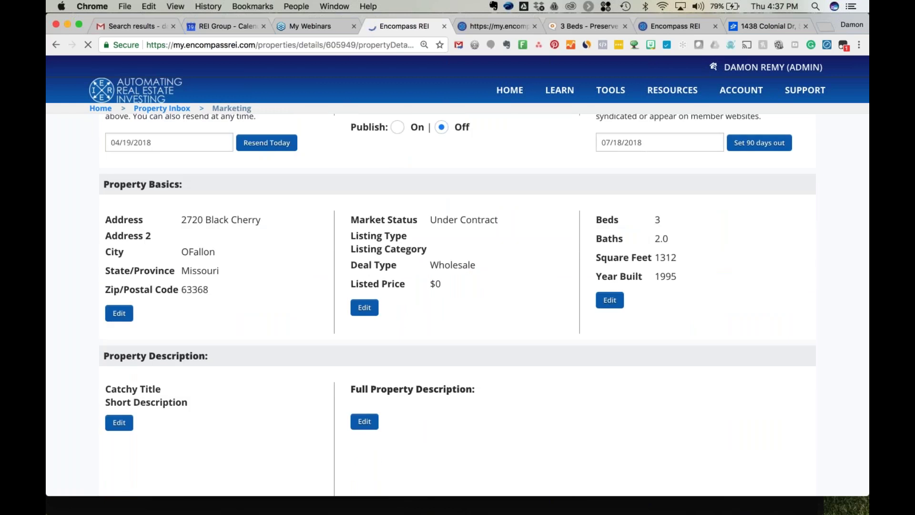
Set the listed price to $135,000 and save it.
{"action": "left_click", "coordinate": [365, 307]}
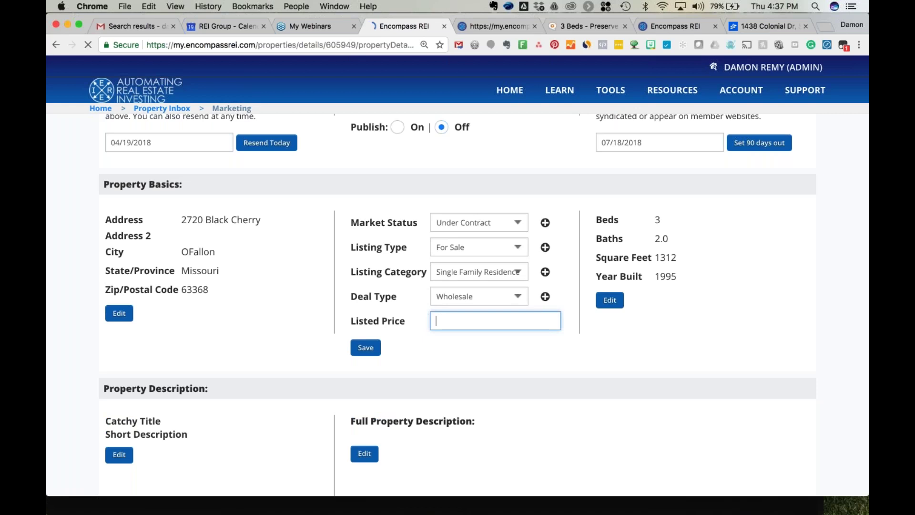
{"action": "type", "text": "135,000"}
{"action": "left_click", "coordinate": [365, 347]}
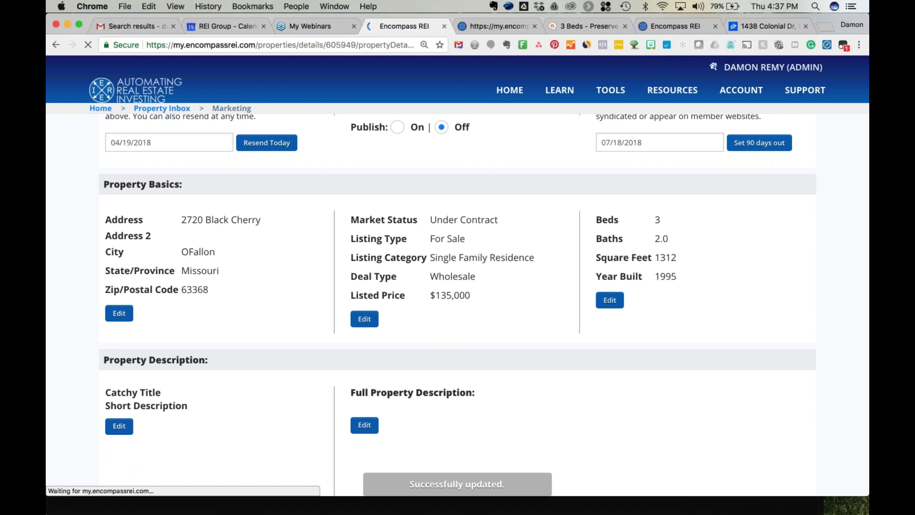
Enter 'Catchy Title' and 'Short Description' as the title and short description, and save.
{"action": "scroll", "coordinate": [224, 351], "scroll_direction": "down", "scroll_amount": 3}
{"action": "left_click", "coordinate": [119, 341]}
{"action": "left_click", "coordinate": [220, 313]}
{"action": "type", "text": "Ca"}
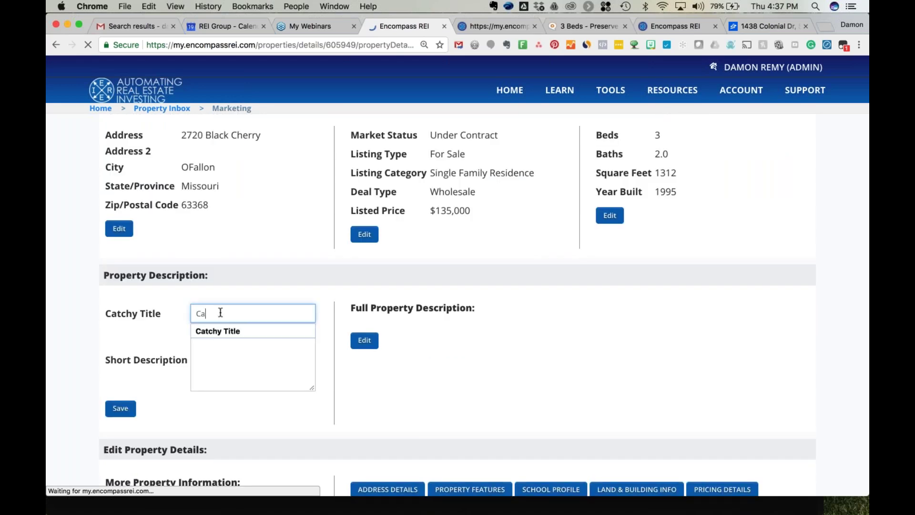
{"action": "type", "text": "tchy Title"}
{"action": "left_click", "coordinate": [214, 332]}
{"action": "key", "text": "Tab"}
{"action": "type", "text": "Short D"}
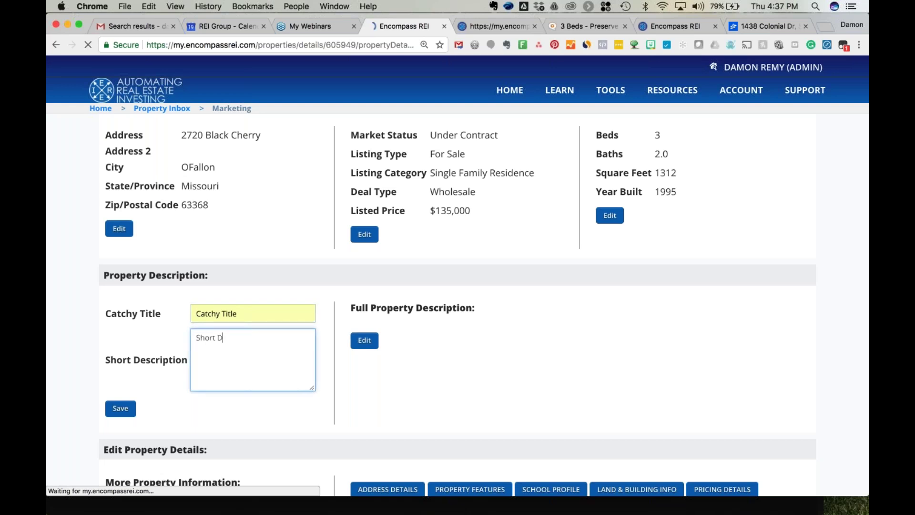
{"action": "type", "text": "escription"}
{"action": "triple_click", "coordinate": [261, 338]}
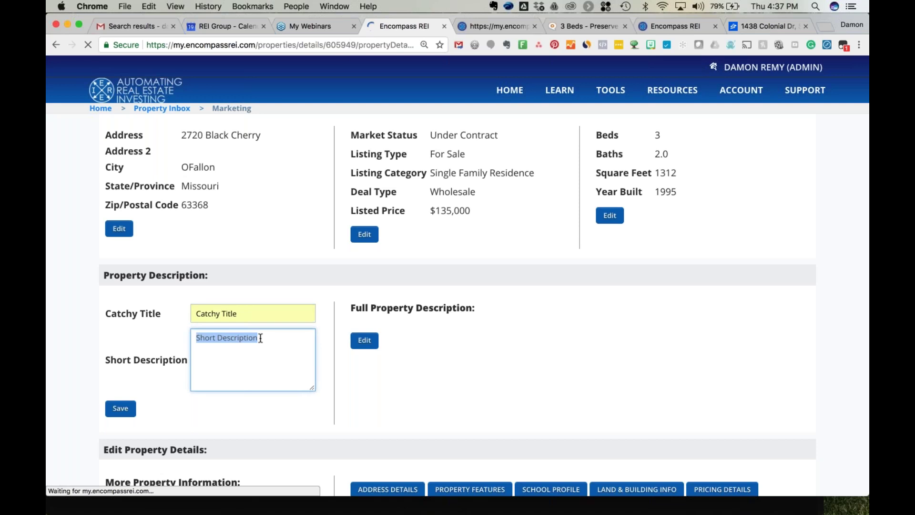
{"action": "left_click", "coordinate": [120, 408]}
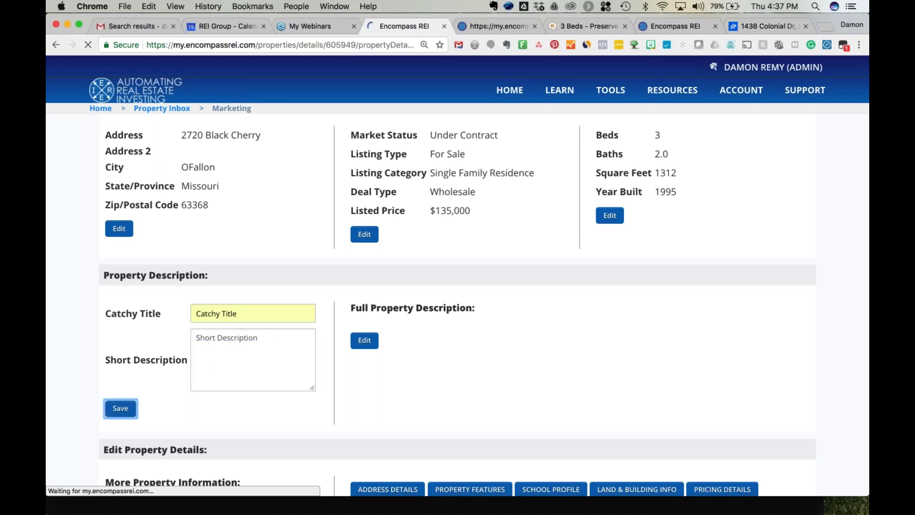
Fill the full property description with repeated 'Full Property Description' text and save it.
{"action": "left_click", "coordinate": [365, 339]}
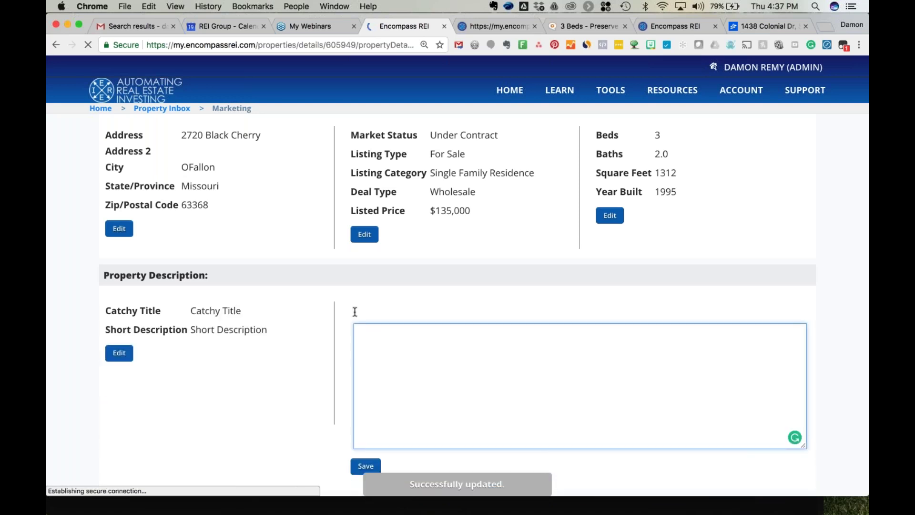
{"action": "type", "text": "Full Property Description"}
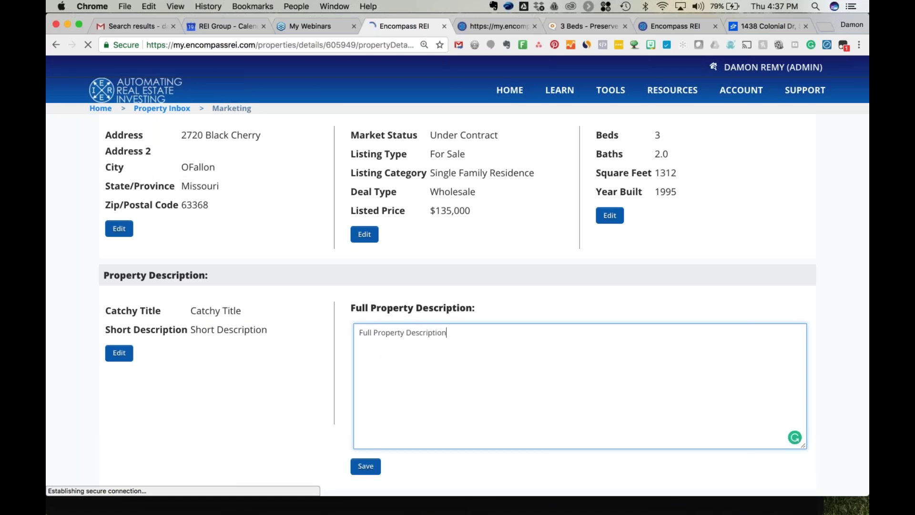
{"action": "triple_click", "coordinate": [387, 335]}
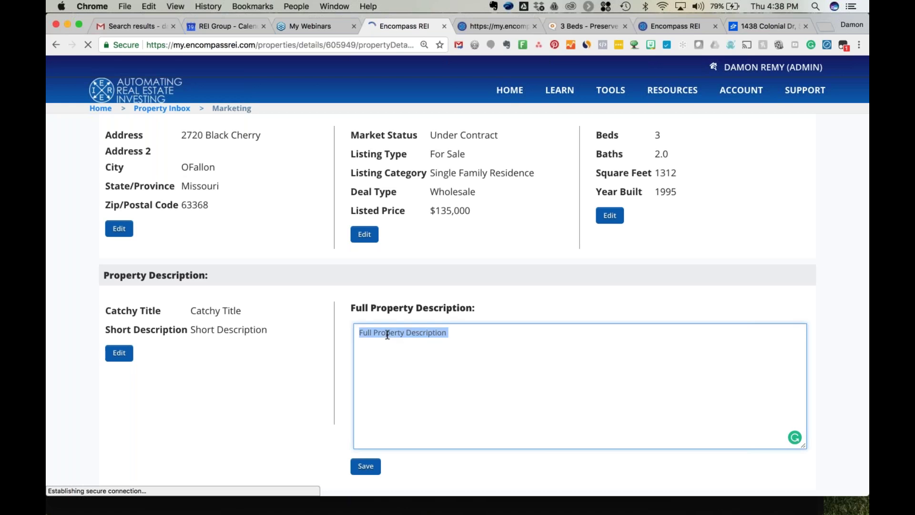
{"action": "left_click", "coordinate": [474, 331]}
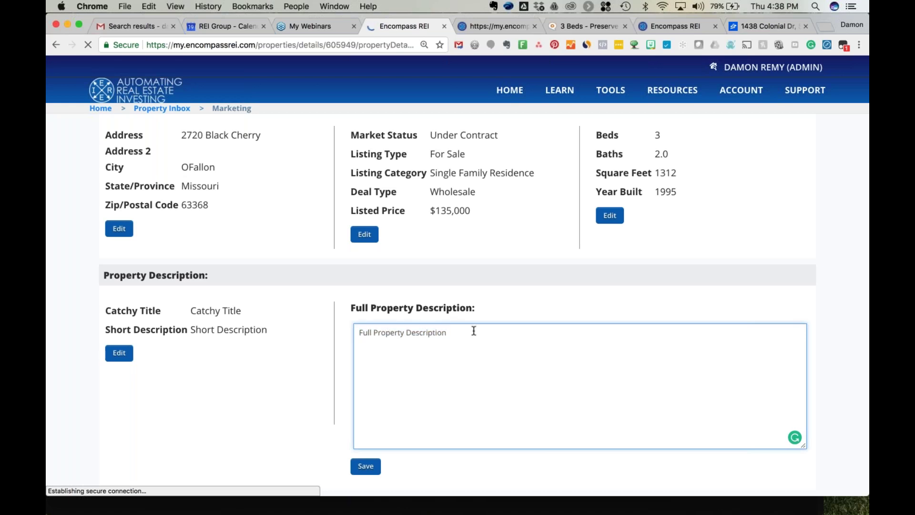
{"action": "key", "text": "ctrl+v"}
{"action": "key", "text": "ctrl+v"}
{"action": "key", "text": "ctrl+v"}
{"action": "key", "text": "ctrl+v"}
{"action": "key", "text": "ctrl+v"}
{"action": "key", "text": "ctrl+v"}
{"action": "key", "text": "ctrl+v"}
{"action": "key", "text": "ctrl+v"}
{"action": "key", "text": "ctrl+v"}
{"action": "key", "text": "ctrl+v"}
{"action": "key", "text": "ctrl+v"}
{"action": "key", "text": "ctrl+v"}
{"action": "key", "text": "ctrl+v"}
{"action": "key", "text": "ctrl+v"}
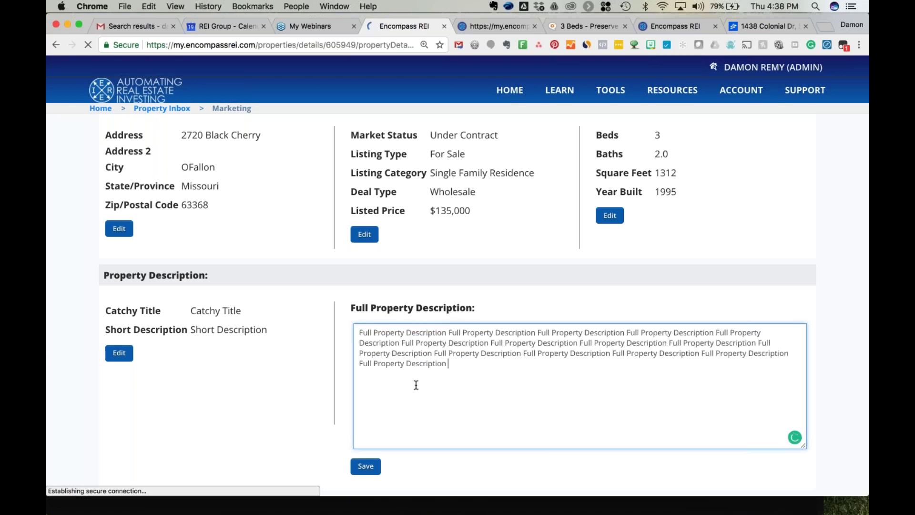
{"action": "key", "text": "Tab"}
{"action": "key", "text": "Return"}
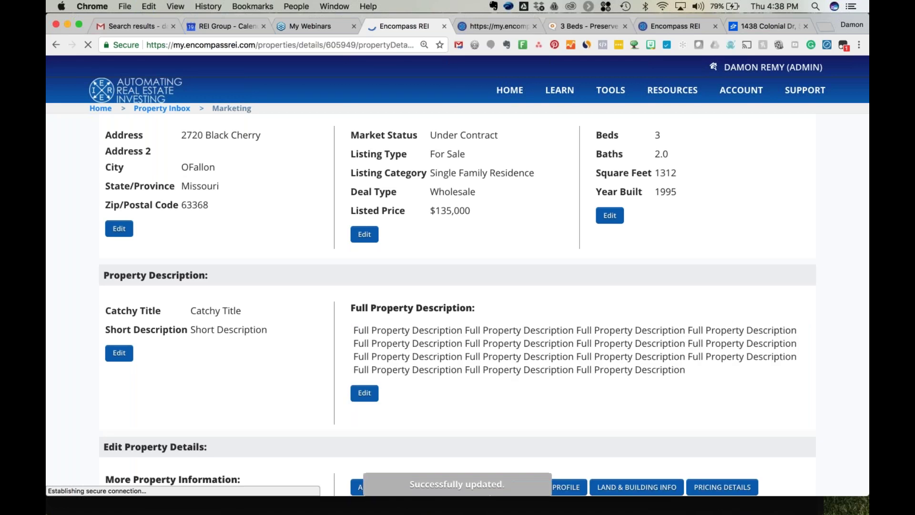
Re-save the catchy title and short description.
{"action": "left_click", "coordinate": [125, 352]}
{"action": "left_click", "coordinate": [121, 408]}
{"action": "scroll", "coordinate": [411, 327], "scroll_direction": "down", "scroll_amount": 5}
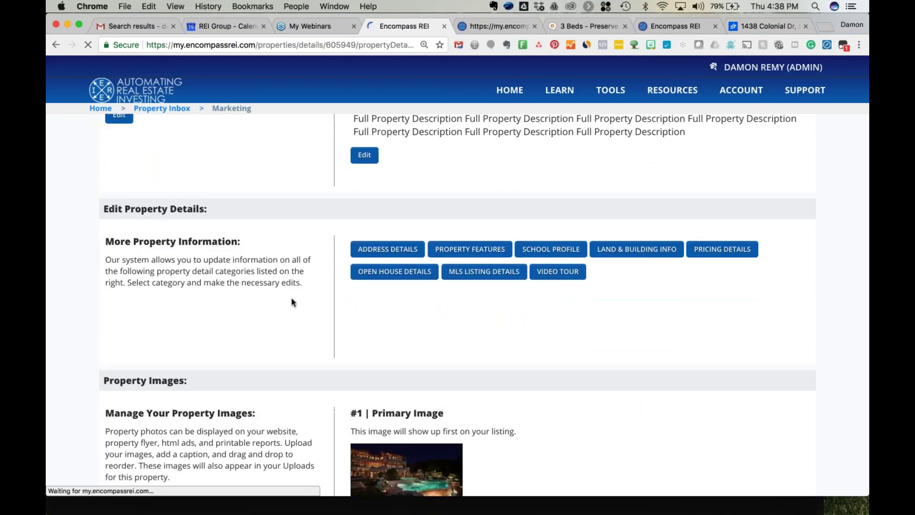
In Property Features, tick Dishwasher, Hardwood Floors, Kitchen Island, Fenced Yard, Grass Lawn and Hot Tub.
{"action": "scroll", "coordinate": [292, 302], "scroll_direction": "down", "scroll_amount": 1}
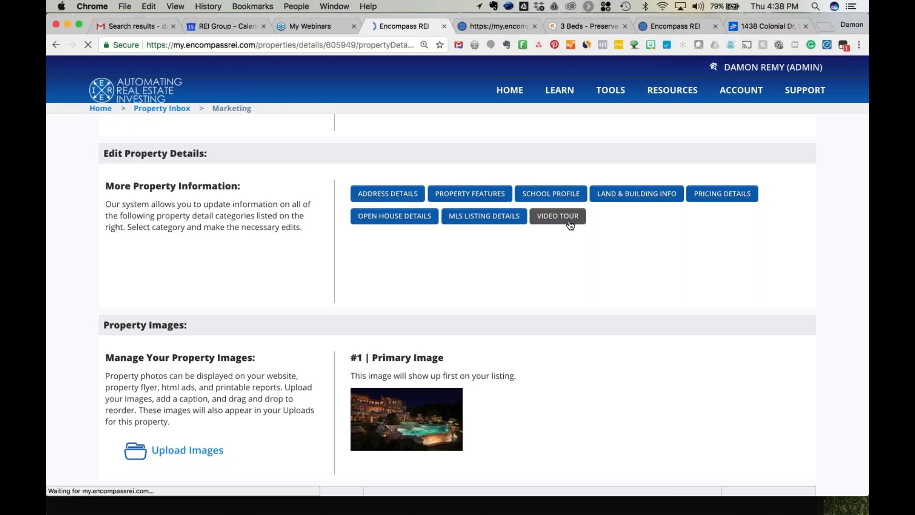
{"action": "left_click", "coordinate": [462, 195]}
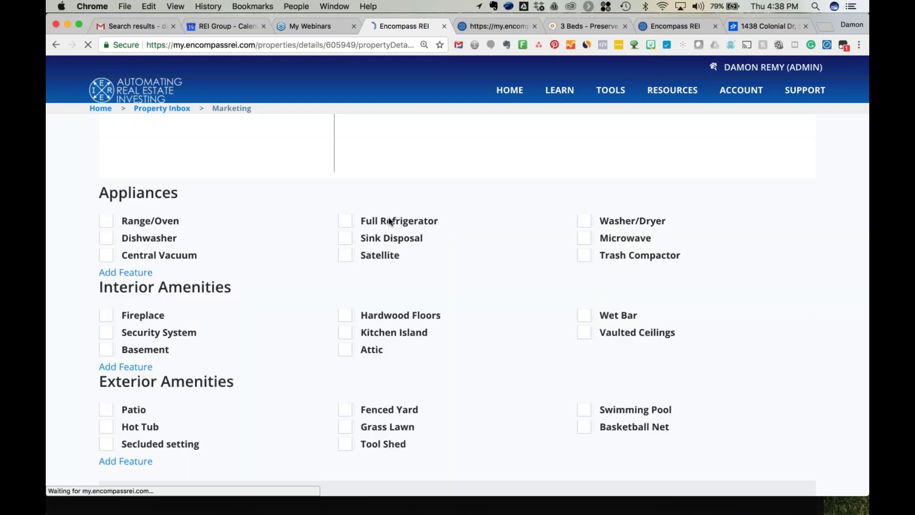
{"action": "left_click", "coordinate": [106, 239]}
{"action": "left_click", "coordinate": [345, 315]}
{"action": "left_click", "coordinate": [345, 332]}
{"action": "scroll", "coordinate": [346, 368], "scroll_direction": "down", "scroll_amount": 1}
{"action": "scroll", "coordinate": [346, 367], "scroll_direction": "down", "scroll_amount": 2}
{"action": "left_click", "coordinate": [345, 340]}
{"action": "left_click", "coordinate": [345, 357]}
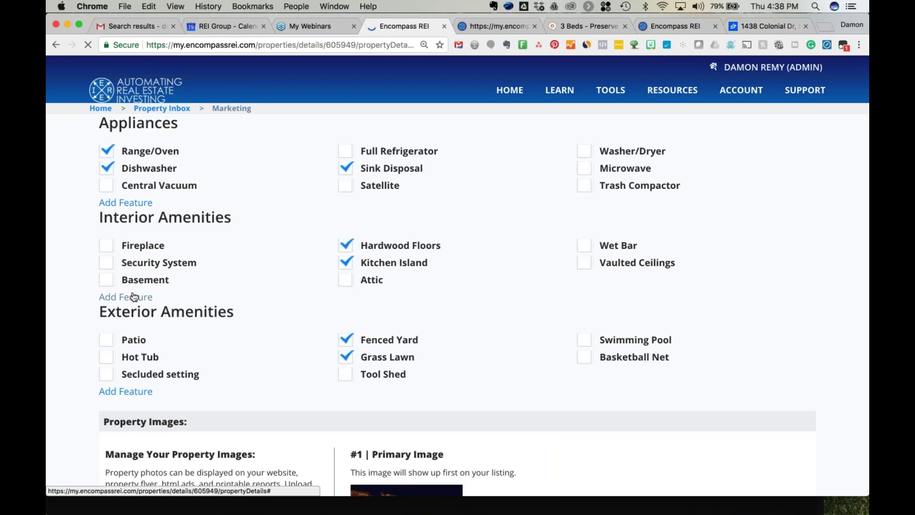
{"action": "scroll", "coordinate": [123, 343], "scroll_direction": "down", "scroll_amount": 2}
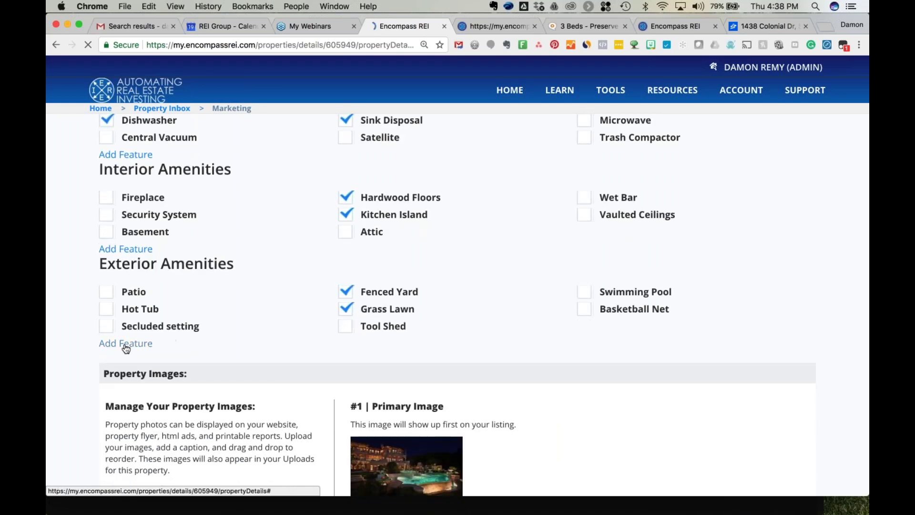
{"action": "left_click", "coordinate": [107, 309]}
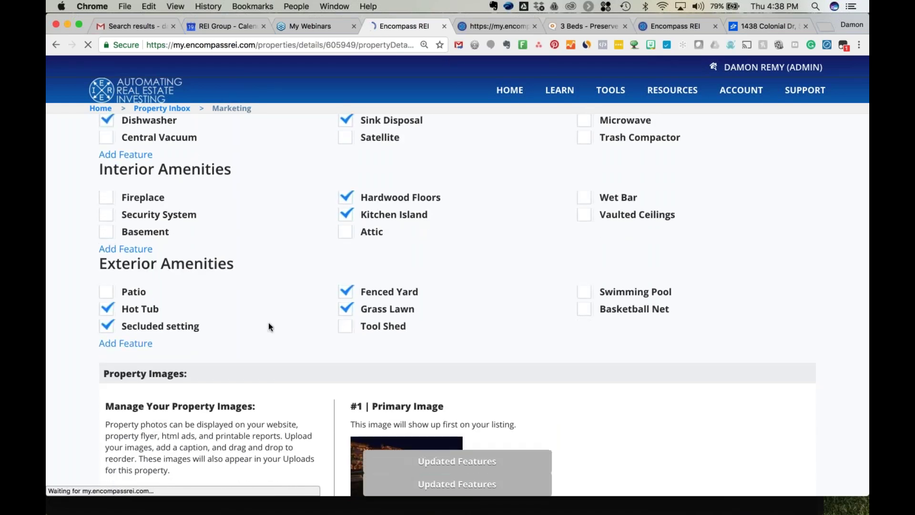
{"action": "scroll", "coordinate": [268, 322], "scroll_direction": "down", "scroll_amount": 2}
{"action": "scroll", "coordinate": [268, 322], "scroll_direction": "down", "scroll_amount": 5}
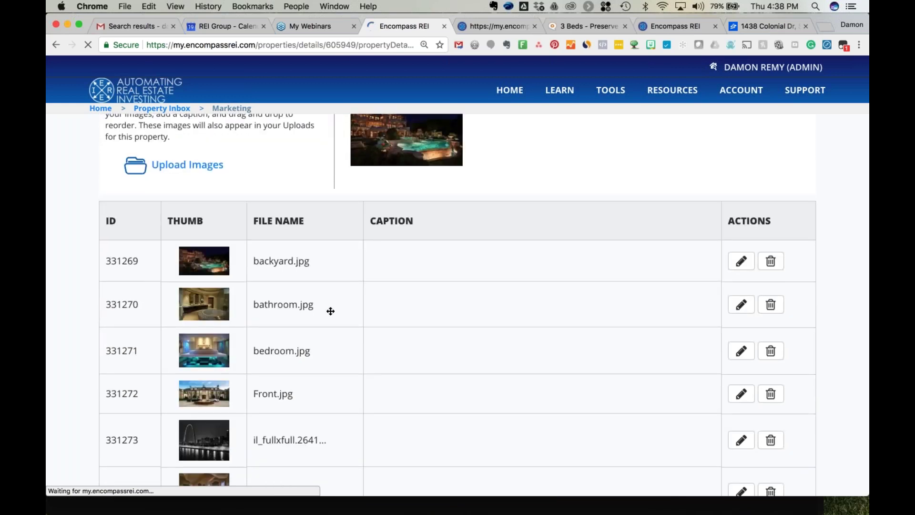
Reorder the images so Front.jpg sits above backyard.jpg as the #1 Primary Image.
{"action": "scroll", "coordinate": [329, 310], "scroll_direction": "up", "scroll_amount": 2}
{"action": "scroll", "coordinate": [457, 305], "scroll_direction": "down", "scroll_amount": 3}
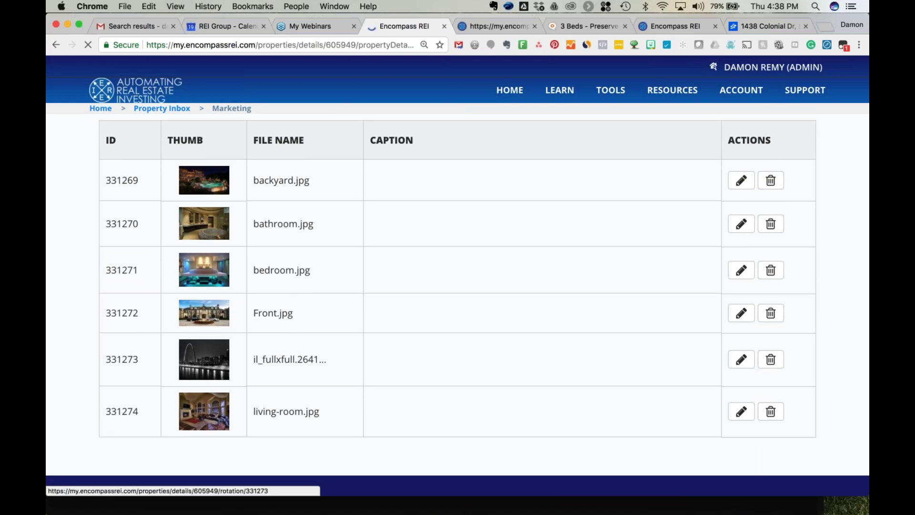
{"action": "left_click_drag", "start_coordinate": [220, 321], "coordinate": [230, 171]}
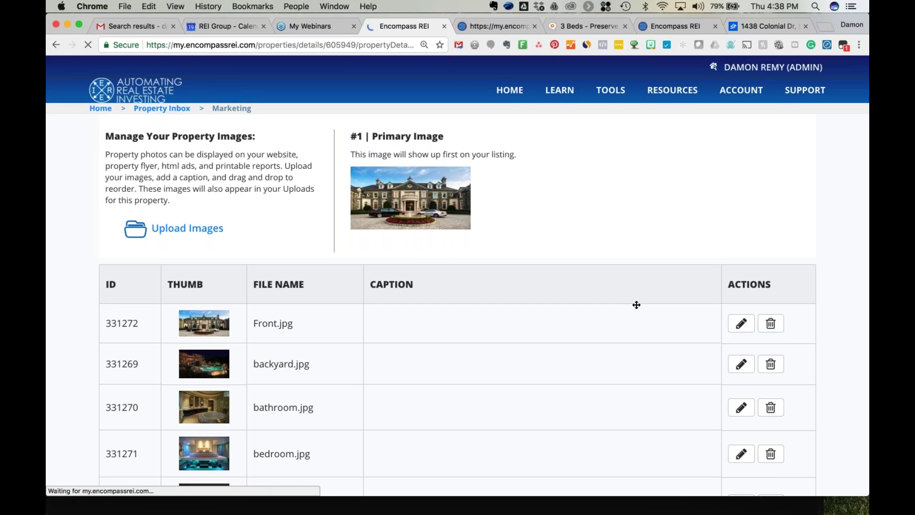
Caption Front.jpg 'Amazing Circle Drive', backyard.jpg 'Enjoy your new pool' and bedroom.jpg 'Sleep well'.
{"action": "left_click", "coordinate": [741, 323]}
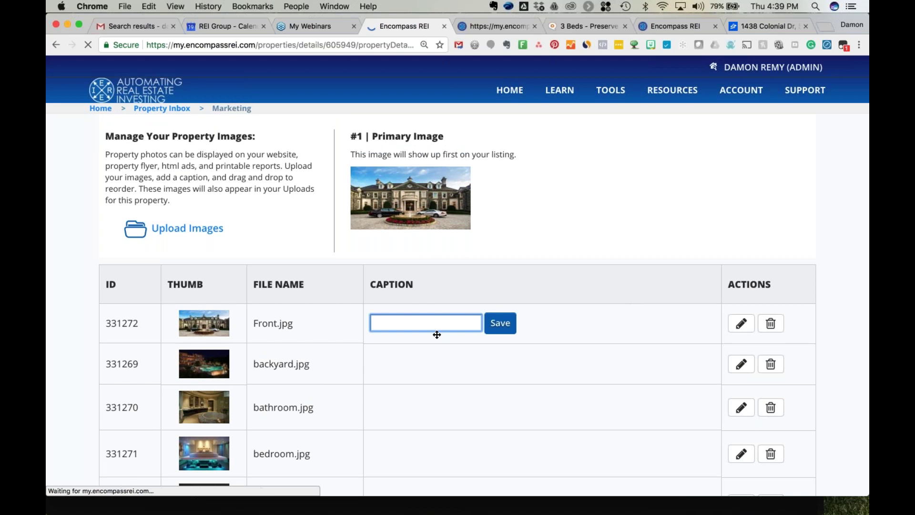
{"action": "type", "text": "Amazing Colo"}
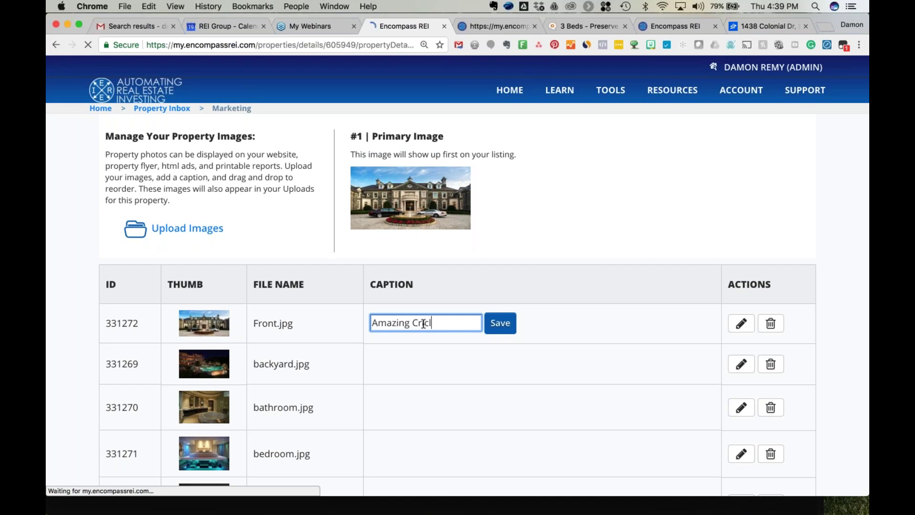
{"action": "key", "text": "BackSpace"}
{"action": "type", "text": "ircle Drive"}
{"action": "left_click", "coordinate": [501, 324]}
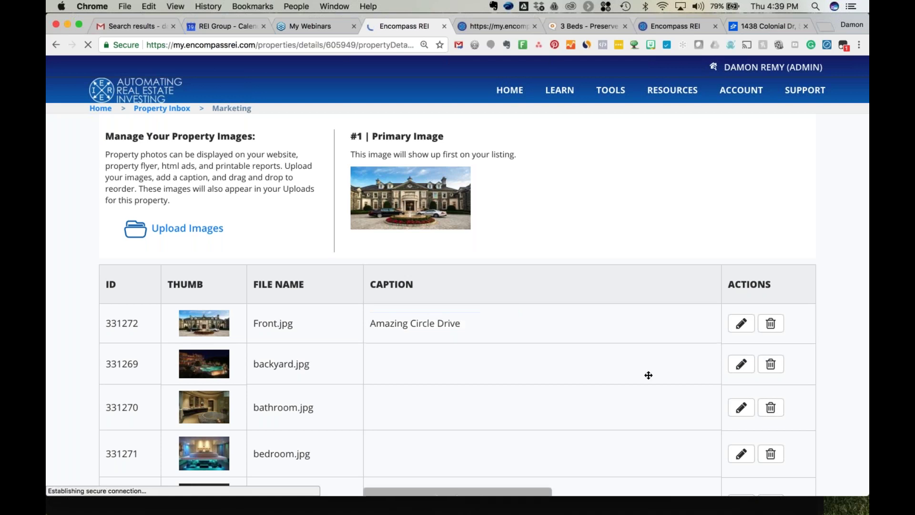
{"action": "left_click", "coordinate": [741, 364]}
{"action": "type", "text": "Enjoy your"}
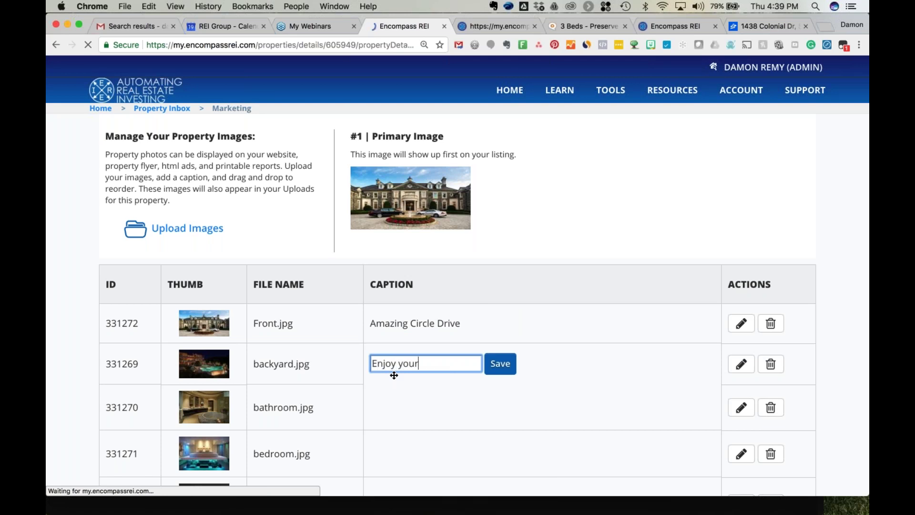
{"action": "type", "text": " new pool"}
{"action": "left_click", "coordinate": [501, 374]}
{"action": "scroll", "coordinate": [596, 358], "scroll_direction": "down", "scroll_amount": 3}
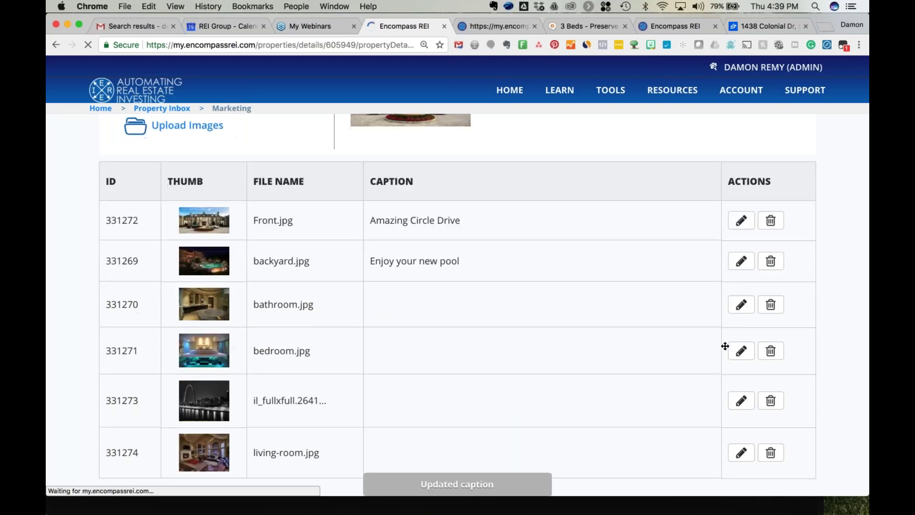
{"action": "left_click", "coordinate": [741, 350]}
{"action": "type", "text": "Sl"}
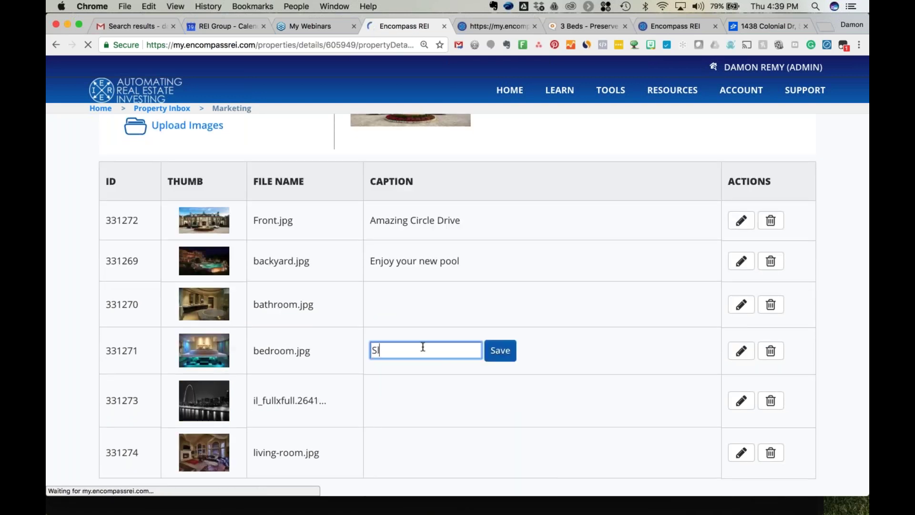
{"action": "type", "text": "eep well"}
{"action": "left_click", "coordinate": [500, 355]}
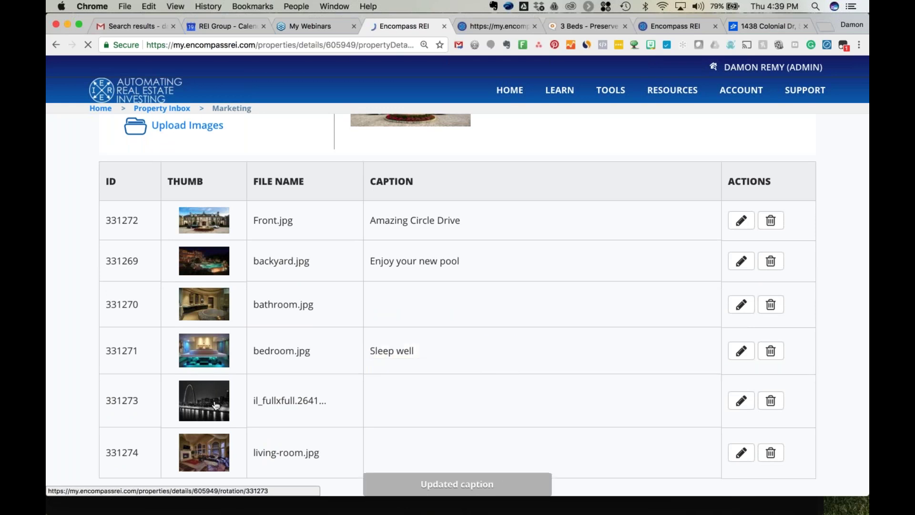
Delete the il_fullxfull night city-skyline photo from the property images.
{"action": "scroll", "coordinate": [228, 393], "scroll_direction": "down", "scroll_amount": 1}
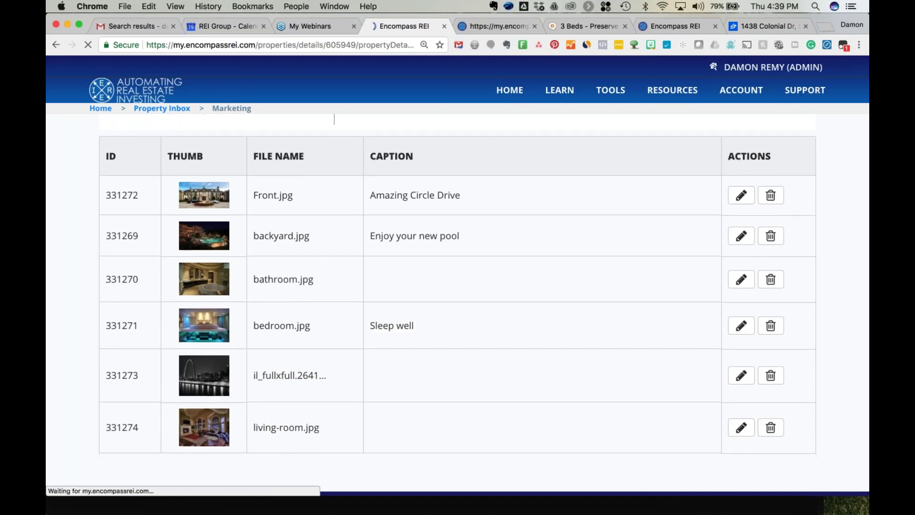
{"action": "left_click", "coordinate": [772, 376]}
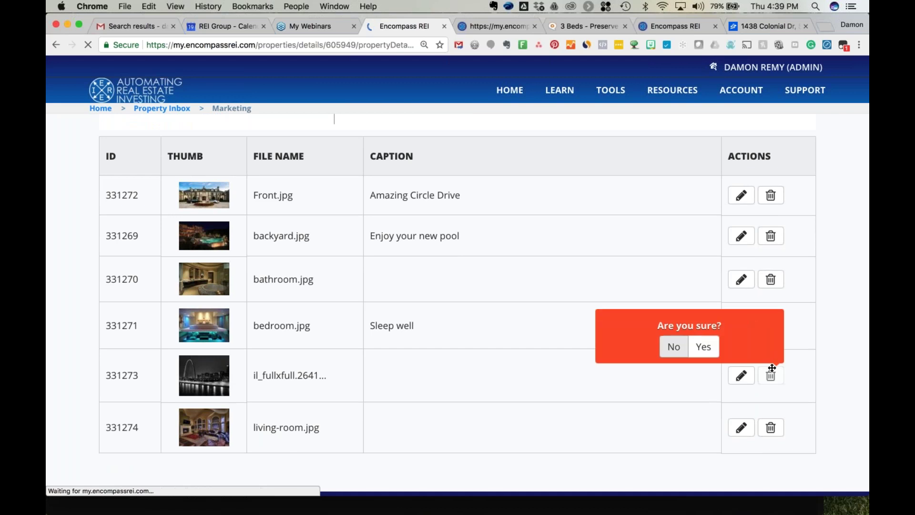
{"action": "left_click", "coordinate": [704, 345]}
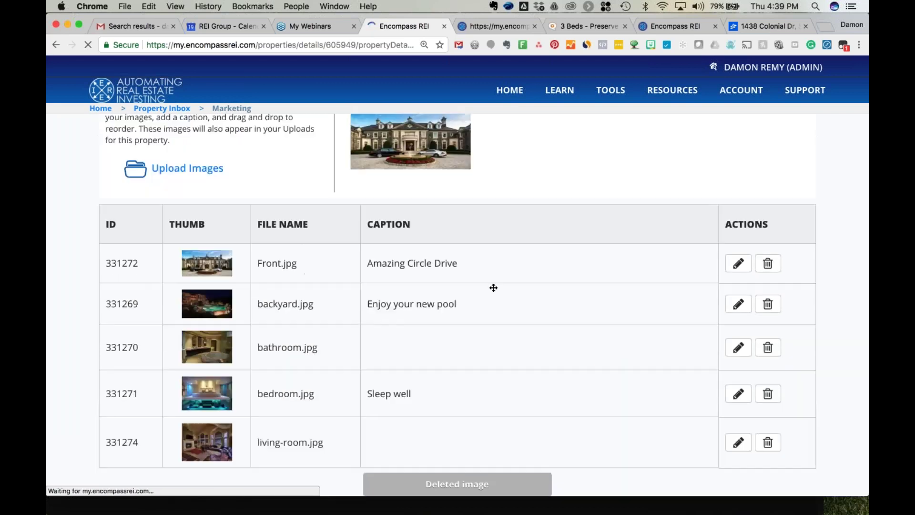
{"action": "scroll", "coordinate": [493, 287], "scroll_direction": "up", "scroll_amount": 5}
{"action": "scroll", "coordinate": [494, 288], "scroll_direction": "up", "scroll_amount": 6}
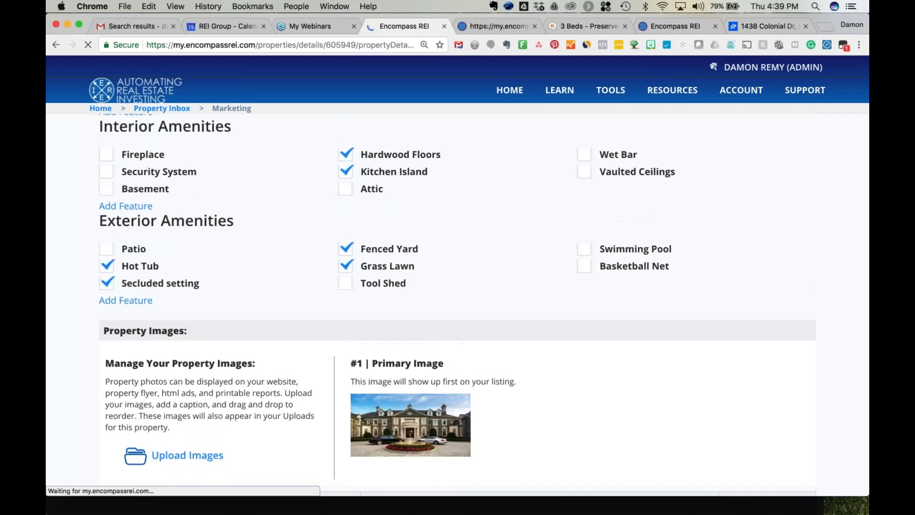
Scroll back up to the Community Status section under Publish Status.
{"action": "scroll", "coordinate": [494, 288], "scroll_direction": "up", "scroll_amount": 2}
{"action": "scroll", "coordinate": [493, 291], "scroll_direction": "up", "scroll_amount": 7}
{"action": "scroll", "coordinate": [493, 291], "scroll_direction": "up", "scroll_amount": 6}
{"action": "scroll", "coordinate": [458, 305], "scroll_direction": "up", "scroll_amount": 1}
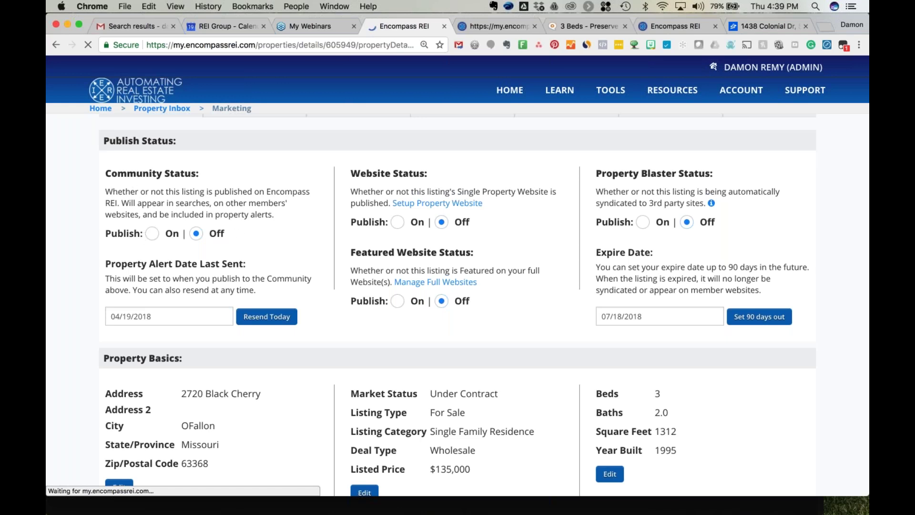
{"action": "left_click_drag", "start_coordinate": [111, 174], "coordinate": [185, 180]}
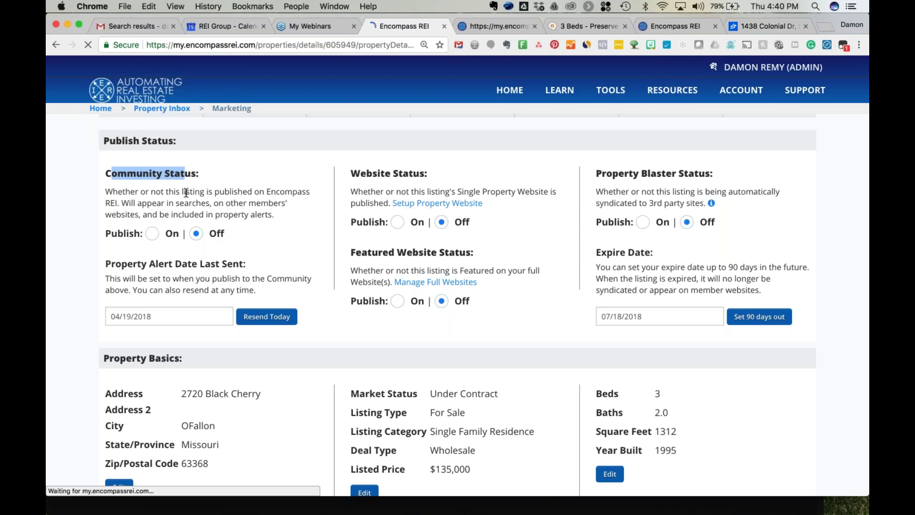
{"action": "scroll", "coordinate": [186, 193], "scroll_direction": "up", "scroll_amount": 1}
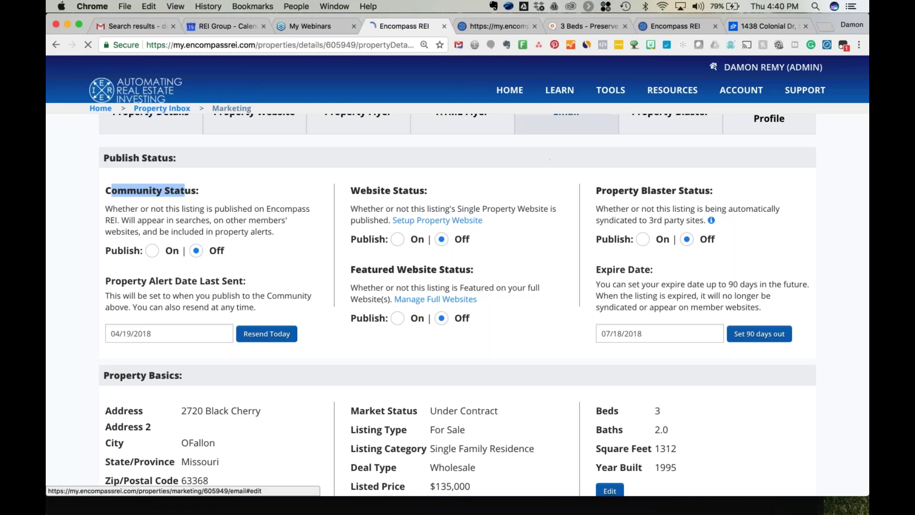
Look up Property Search under TOOLS > MORE TOOLS, then switch Community Status Publish to On.
{"action": "left_click", "coordinate": [611, 90]}
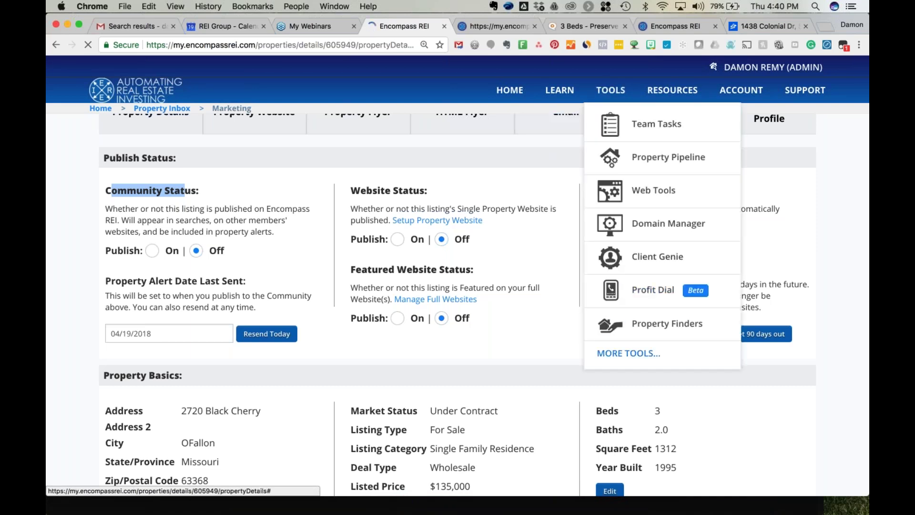
{"action": "left_click", "coordinate": [629, 353]}
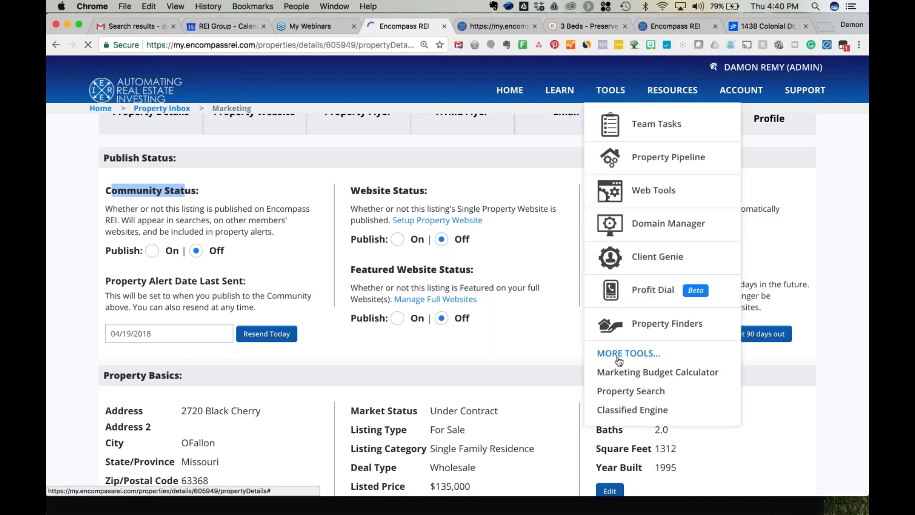
{"action": "left_click", "coordinate": [637, 391]}
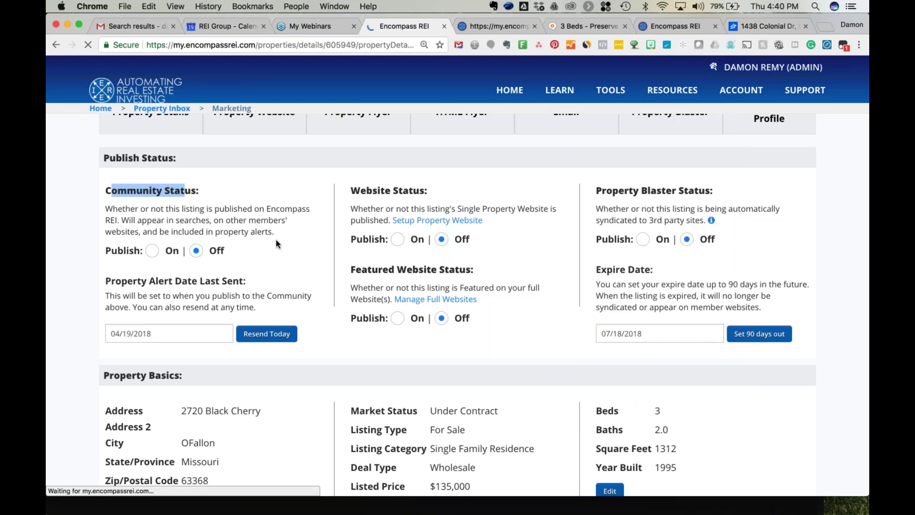
{"action": "mouse_move", "coordinate": [617, 268]}
{"action": "left_click", "coordinate": [152, 251]}
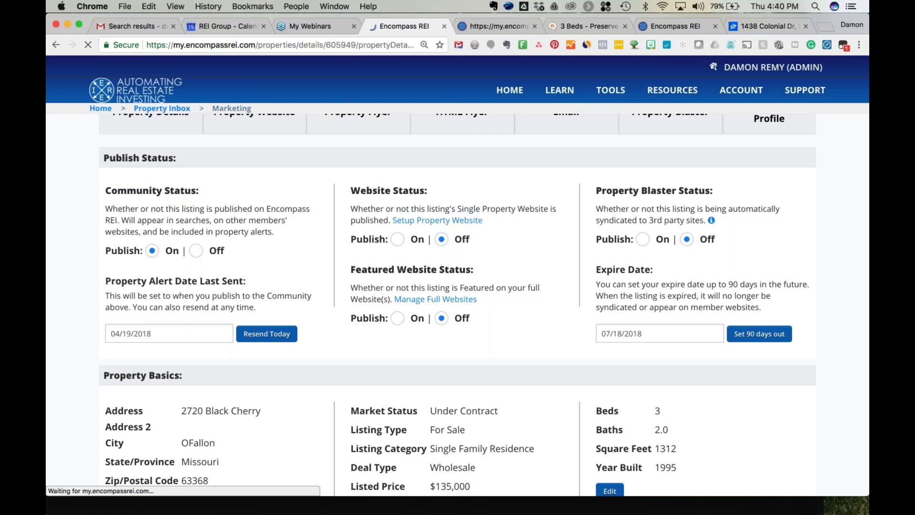
{"action": "mouse_move", "coordinate": [738, 94]}
Turn Website Status and Featured Website Status Publish to On.
{"action": "scroll", "coordinate": [276, 232], "scroll_direction": "down", "scroll_amount": 1}
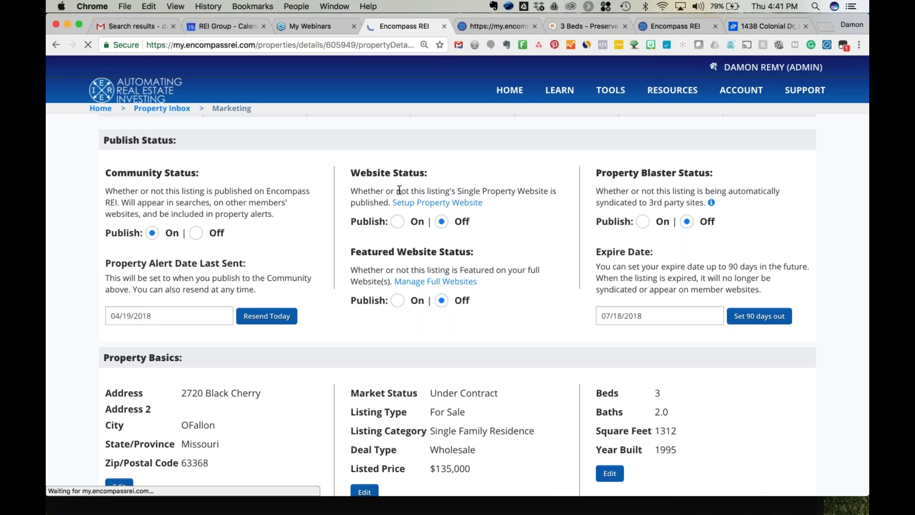
{"action": "left_click", "coordinate": [397, 222]}
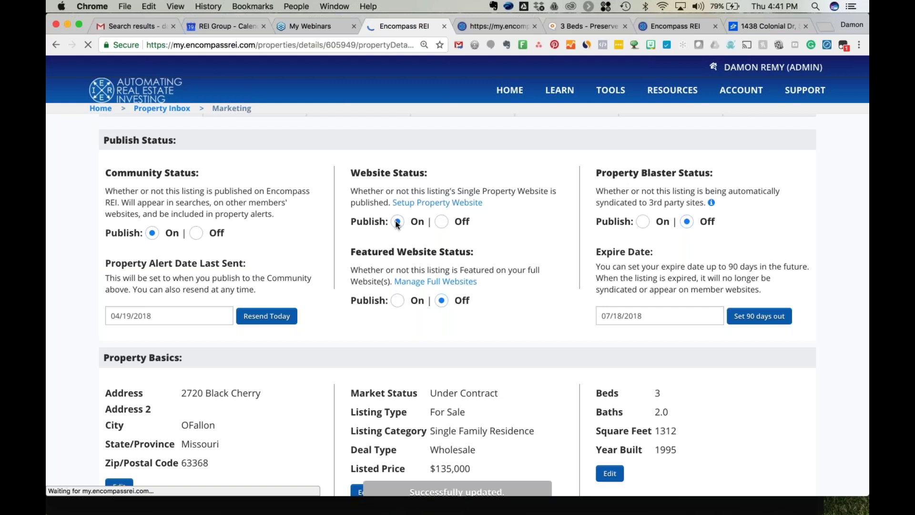
{"action": "scroll", "coordinate": [398, 224], "scroll_direction": "up", "scroll_amount": 3}
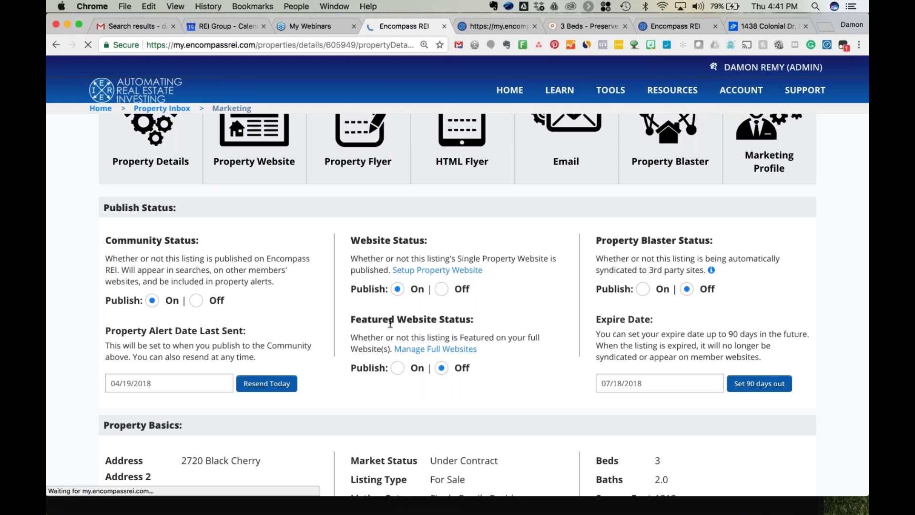
{"action": "left_click", "coordinate": [397, 367]}
Switch Community Status Publish back to Off, then go to the Property Website tab.
{"action": "scroll", "coordinate": [656, 275], "scroll_direction": "up", "scroll_amount": 1}
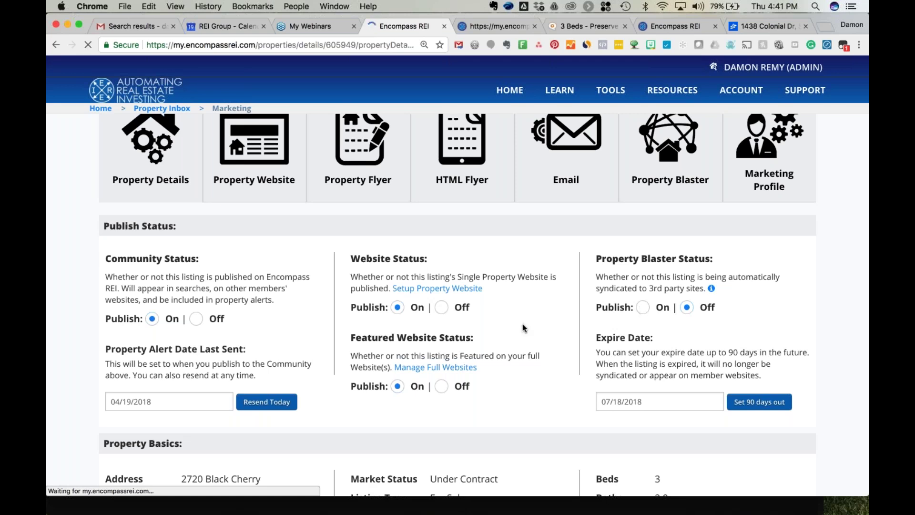
{"action": "scroll", "coordinate": [521, 327], "scroll_direction": "down", "scroll_amount": 1}
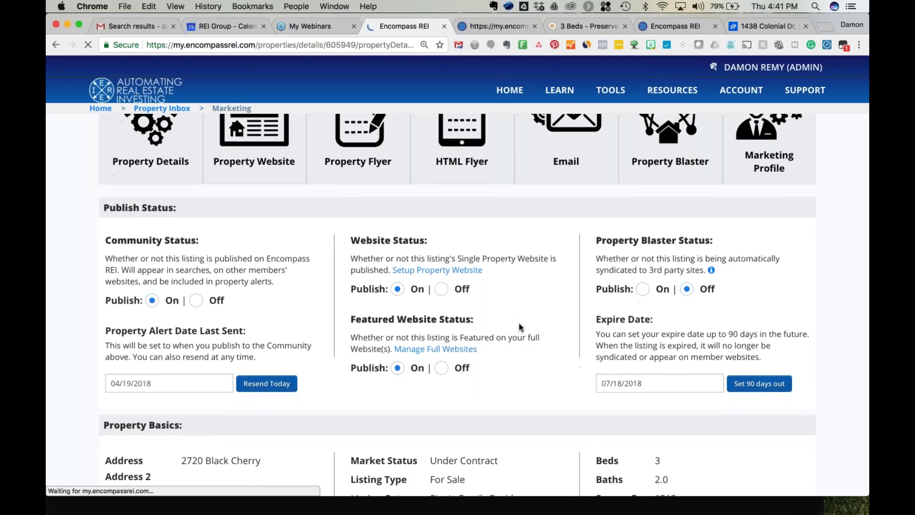
{"action": "scroll", "coordinate": [521, 327], "scroll_direction": "down", "scroll_amount": 2}
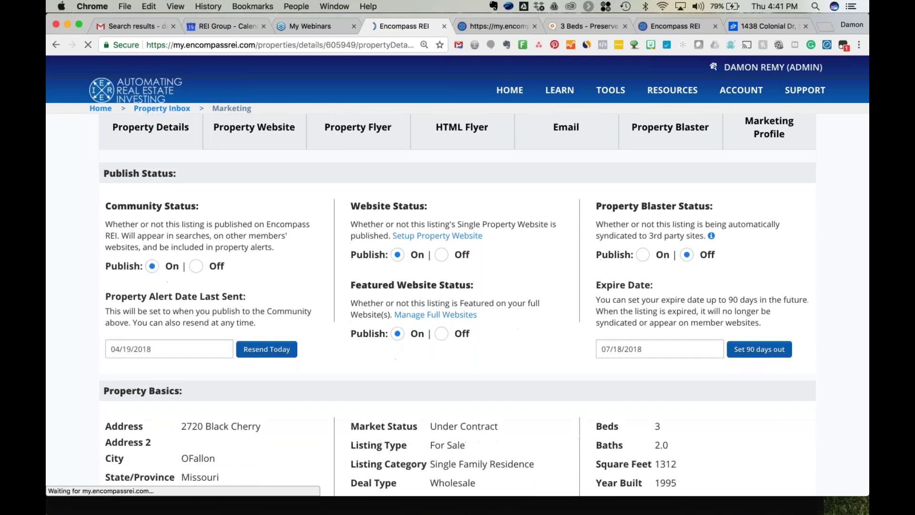
{"action": "left_click", "coordinate": [196, 259]}
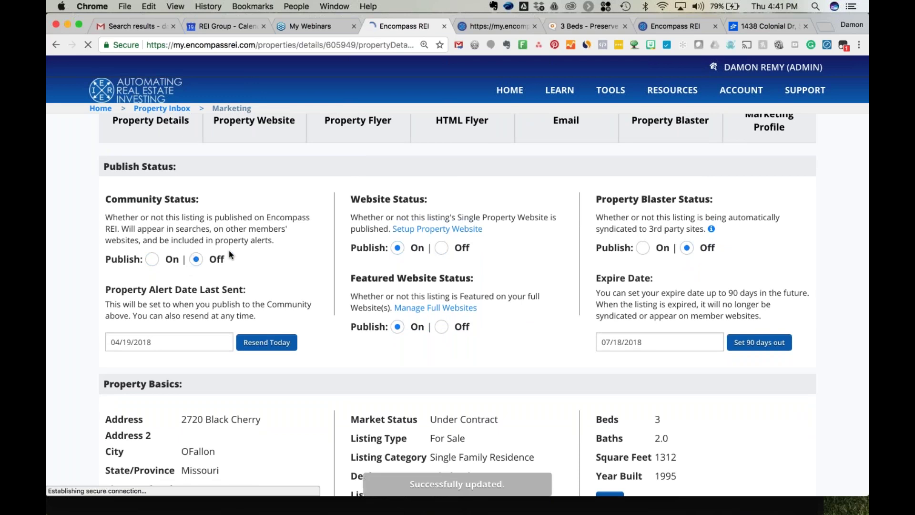
{"action": "scroll", "coordinate": [230, 255], "scroll_direction": "up", "scroll_amount": 1}
{"action": "scroll", "coordinate": [229, 255], "scroll_direction": "up", "scroll_amount": 2}
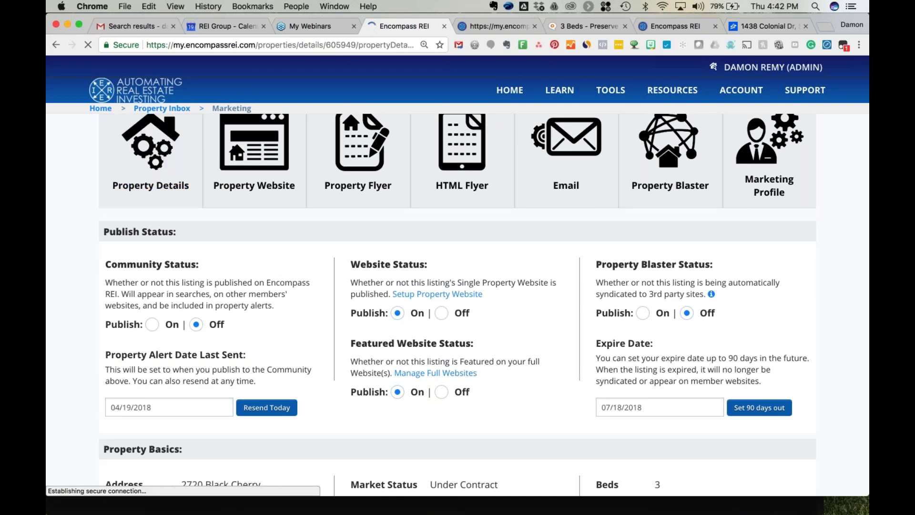
{"action": "left_click", "coordinate": [265, 158]}
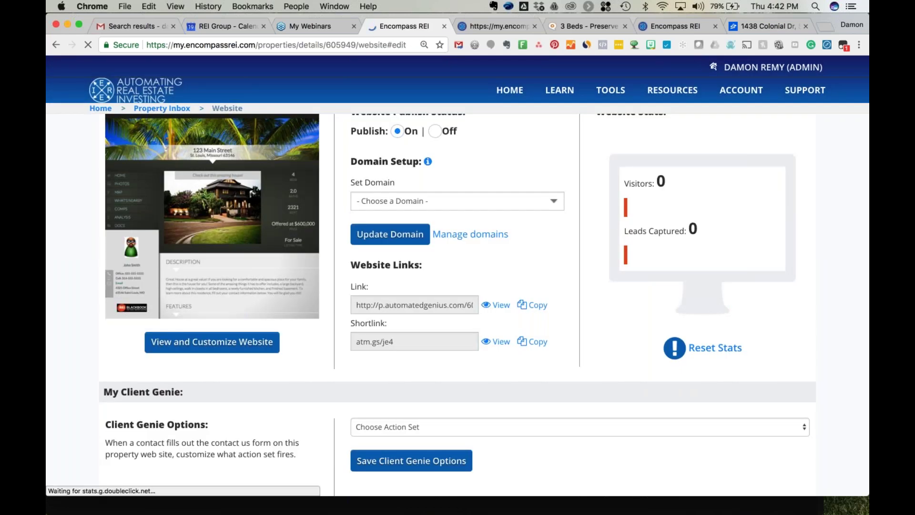
Choose viewthehomeonline.com in Domain Setup, apply it, and select the updated website link.
{"action": "scroll", "coordinate": [456, 220], "scroll_direction": "up", "scroll_amount": 1}
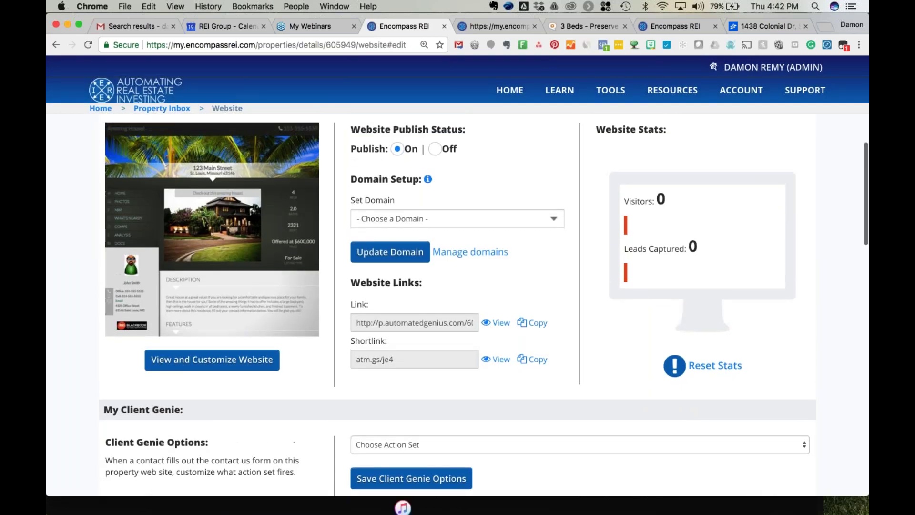
{"action": "left_click", "coordinate": [471, 219]}
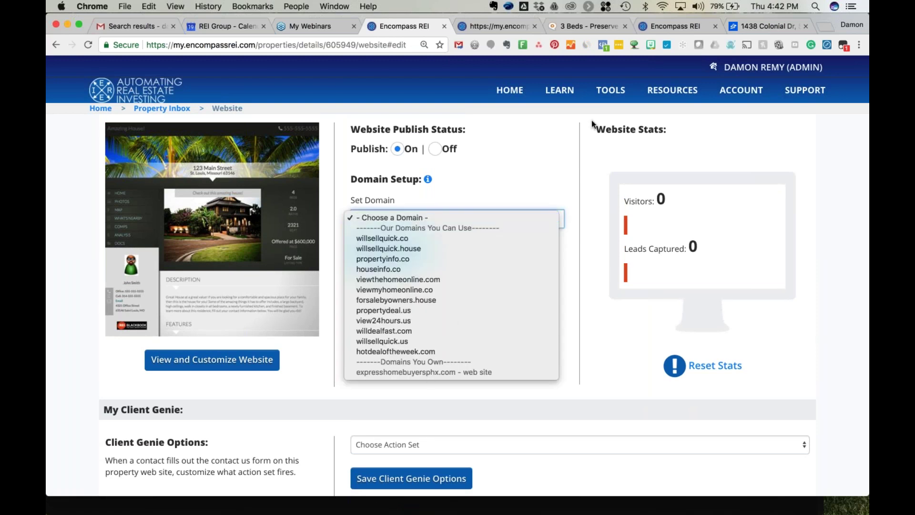
{"action": "left_click", "coordinate": [549, 142]}
{"action": "mouse_move", "coordinate": [611, 90]}
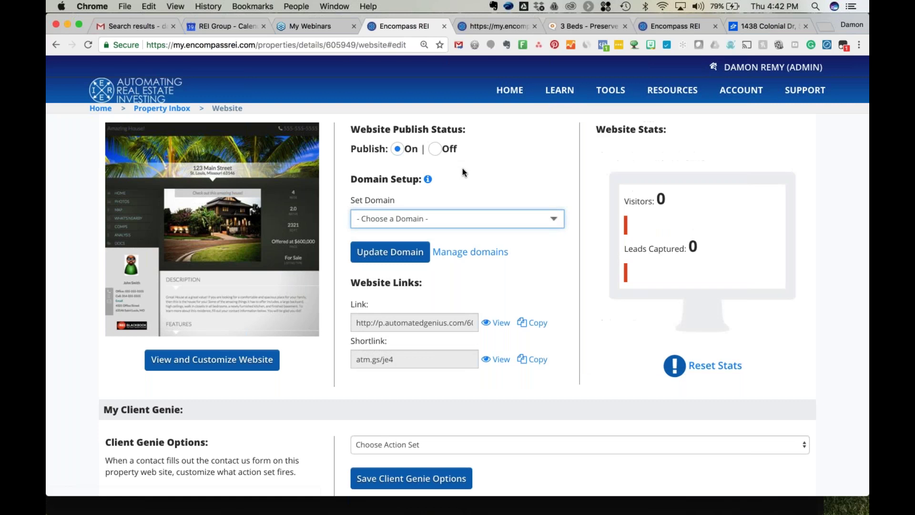
{"action": "left_click", "coordinate": [464, 219]}
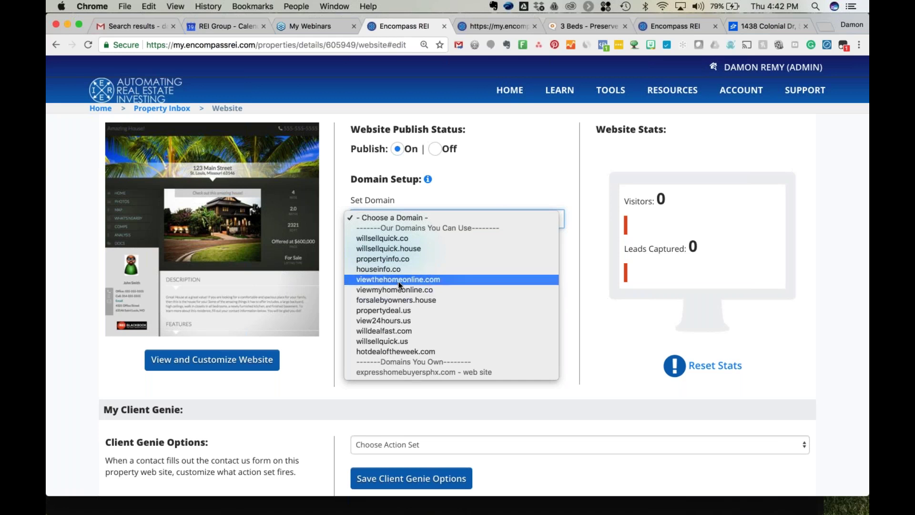
{"action": "left_click", "coordinate": [398, 280]}
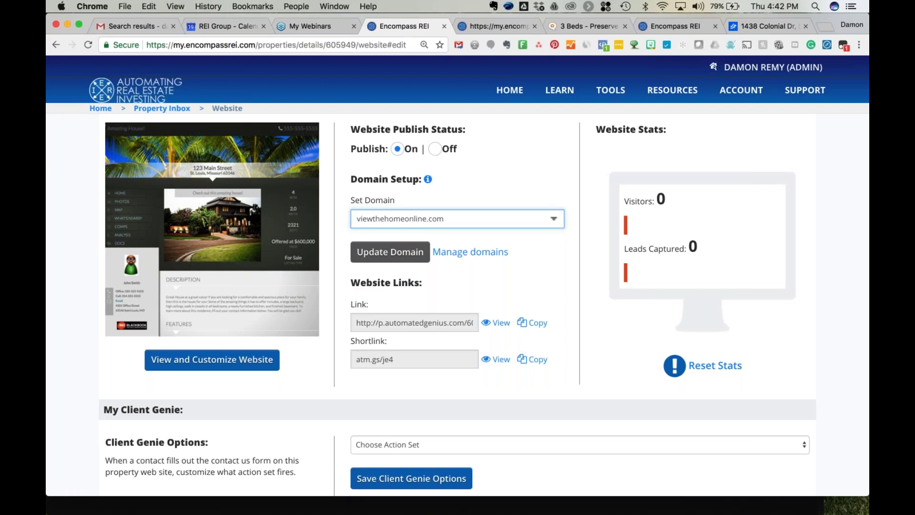
{"action": "left_click", "coordinate": [390, 252]}
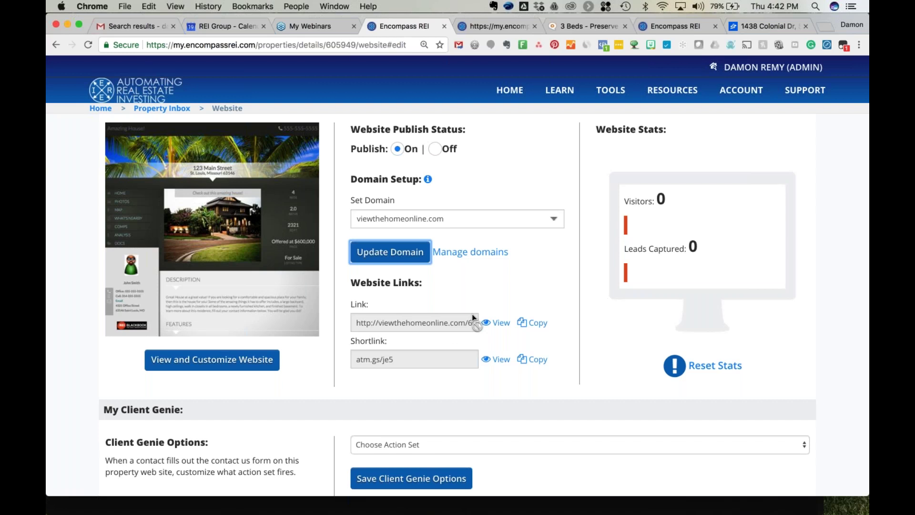
{"action": "left_click", "coordinate": [407, 324]}
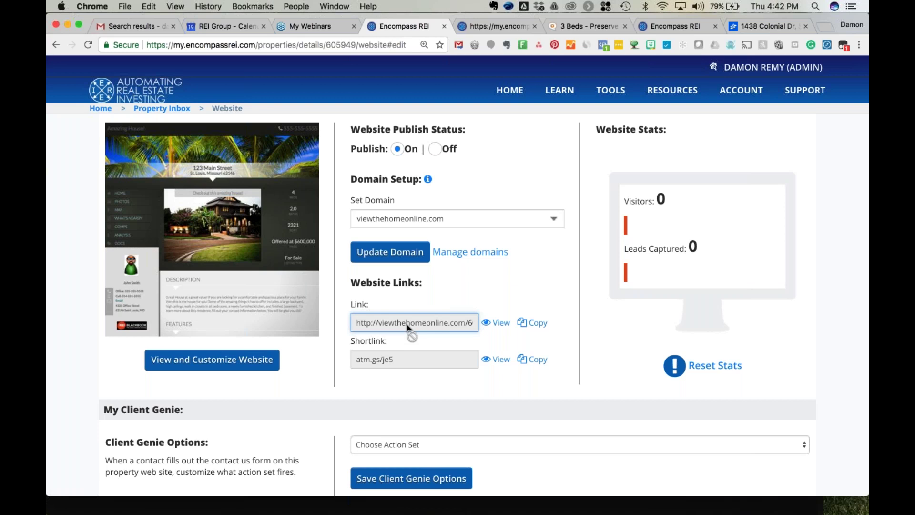
Scroll through Manage Content, where images, video, documents, comps, WalkScore and analysis are on.
{"action": "scroll", "coordinate": [299, 321], "scroll_direction": "down", "scroll_amount": 5}
{"action": "scroll", "coordinate": [299, 325], "scroll_direction": "down", "scroll_amount": 4}
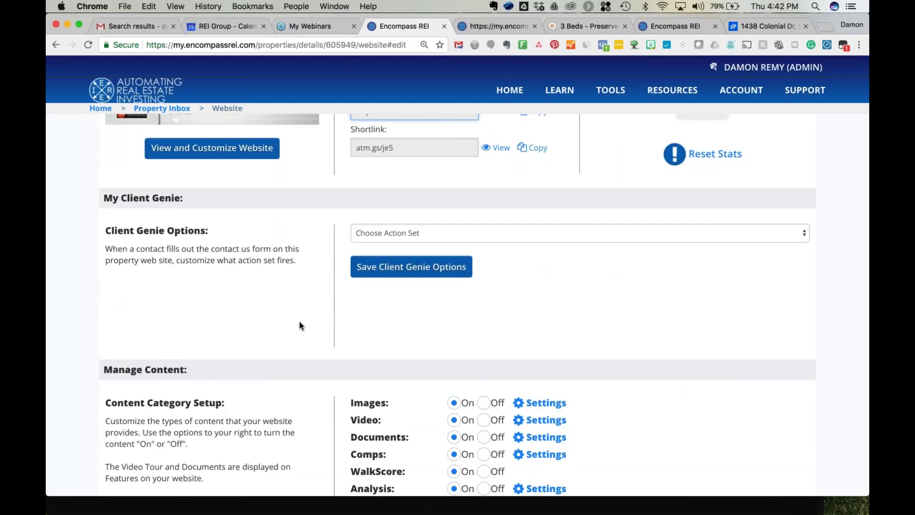
{"action": "scroll", "coordinate": [299, 326], "scroll_direction": "up", "scroll_amount": 4}
{"action": "scroll", "coordinate": [299, 326], "scroll_direction": "down", "scroll_amount": 2}
{"action": "scroll", "coordinate": [299, 326], "scroll_direction": "down", "scroll_amount": 3}
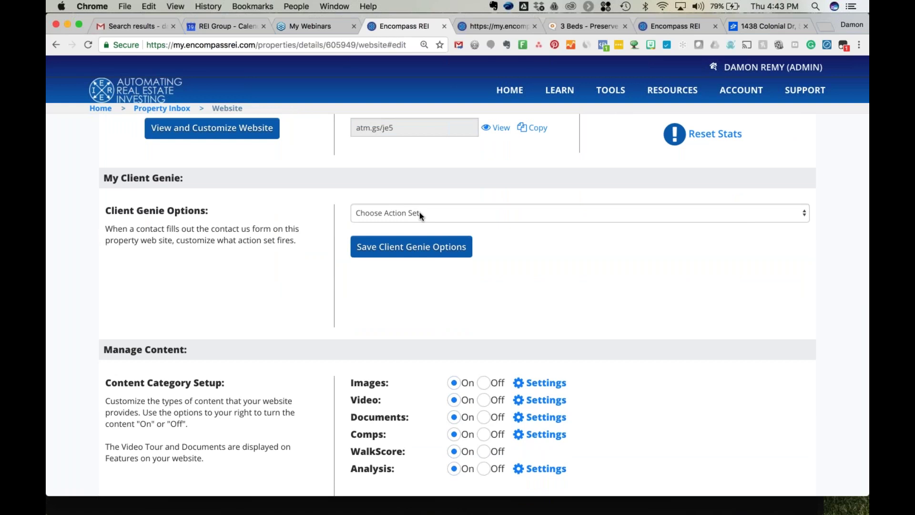
{"action": "scroll", "coordinate": [231, 147], "scroll_direction": "up", "scroll_amount": 2}
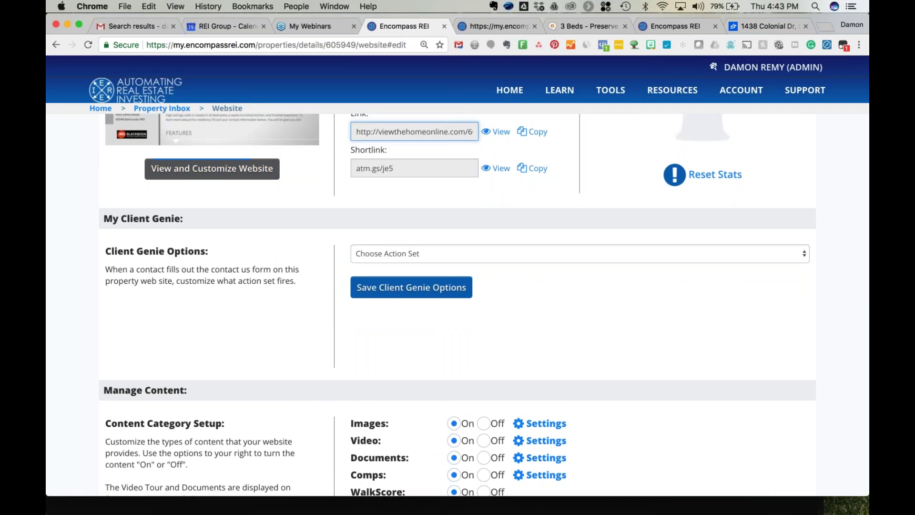
{"action": "scroll", "coordinate": [458, 305], "scroll_direction": "down", "scroll_amount": 3}
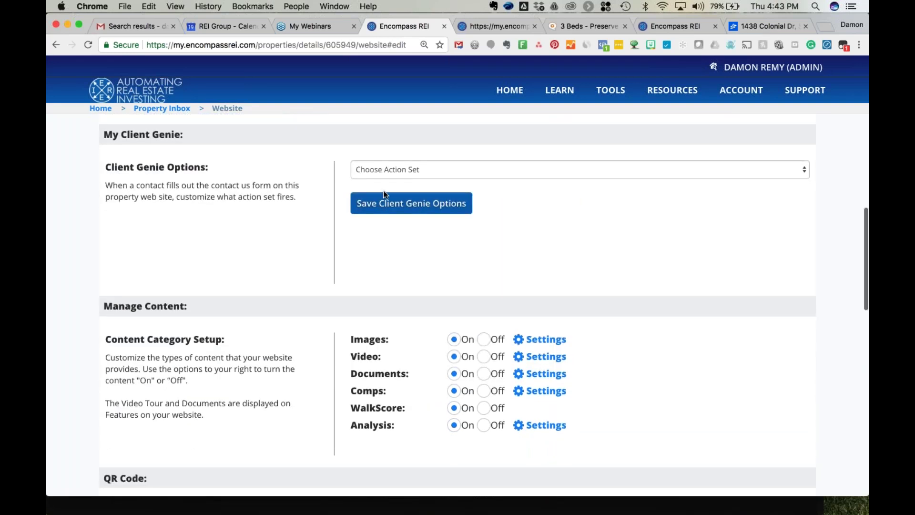
{"action": "scroll", "coordinate": [383, 190], "scroll_direction": "down", "scroll_amount": 4}
{"action": "scroll", "coordinate": [453, 127], "scroll_direction": "up", "scroll_amount": 3}
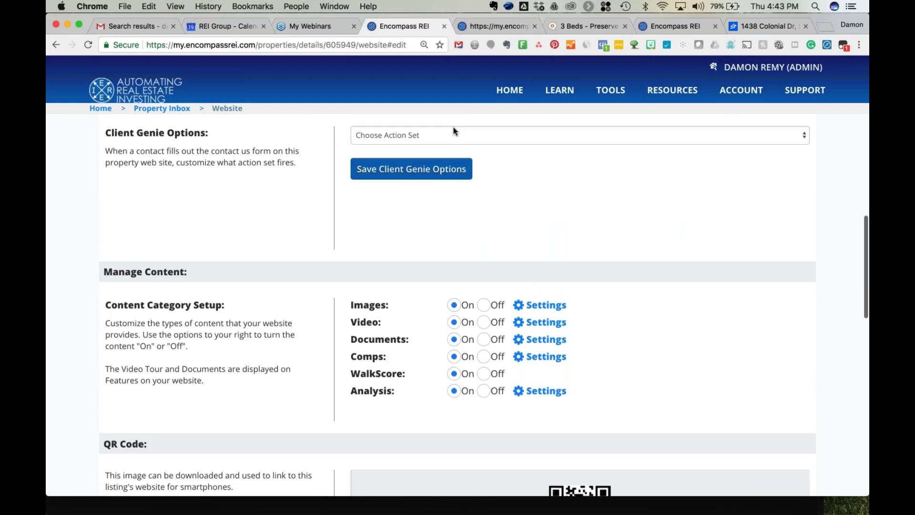
Set the Client Genie action set to System: Buyer - Property Search Inquiry and save it.
{"action": "left_click", "coordinate": [453, 126]}
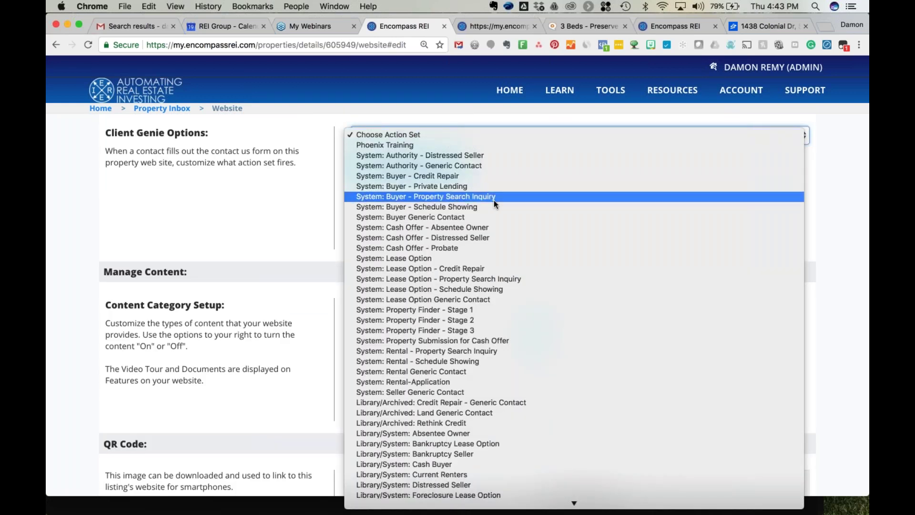
{"action": "left_click", "coordinate": [494, 200]}
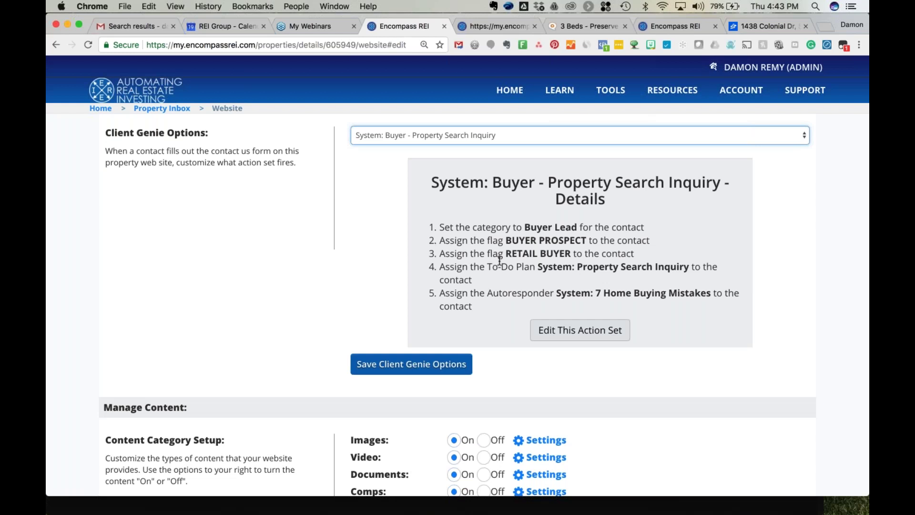
{"action": "scroll", "coordinate": [532, 260], "scroll_direction": "down", "scroll_amount": 1}
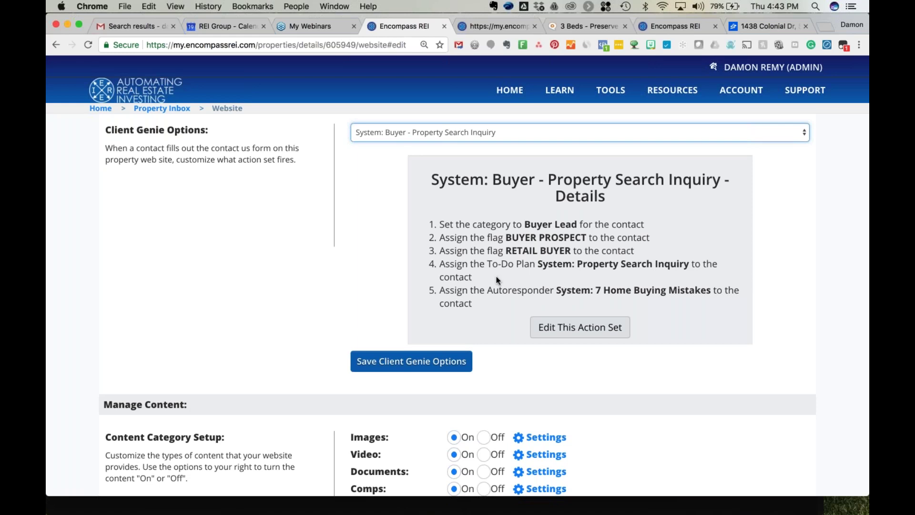
{"action": "scroll", "coordinate": [308, 258], "scroll_direction": "up", "scroll_amount": 3}
{"action": "scroll", "coordinate": [308, 259], "scroll_direction": "down", "scroll_amount": 3}
{"action": "left_click", "coordinate": [394, 361]}
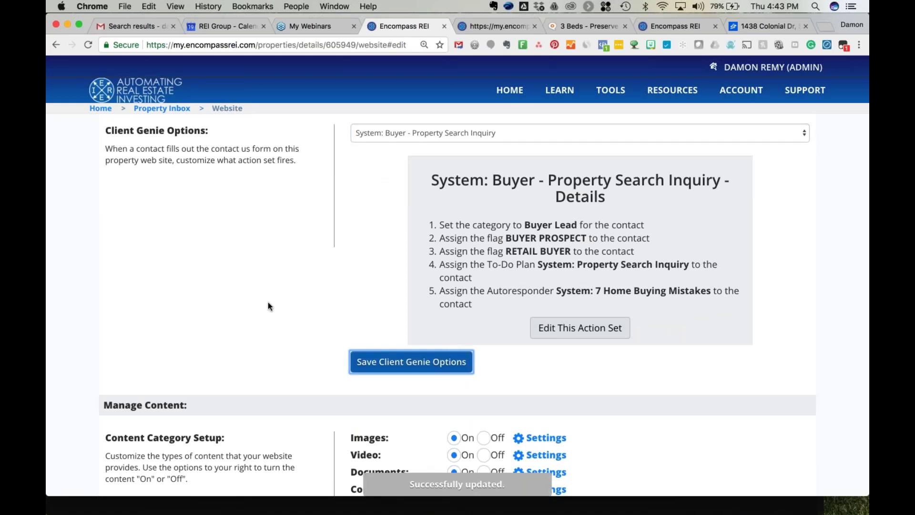
{"action": "scroll", "coordinate": [268, 302], "scroll_direction": "down", "scroll_amount": 5}
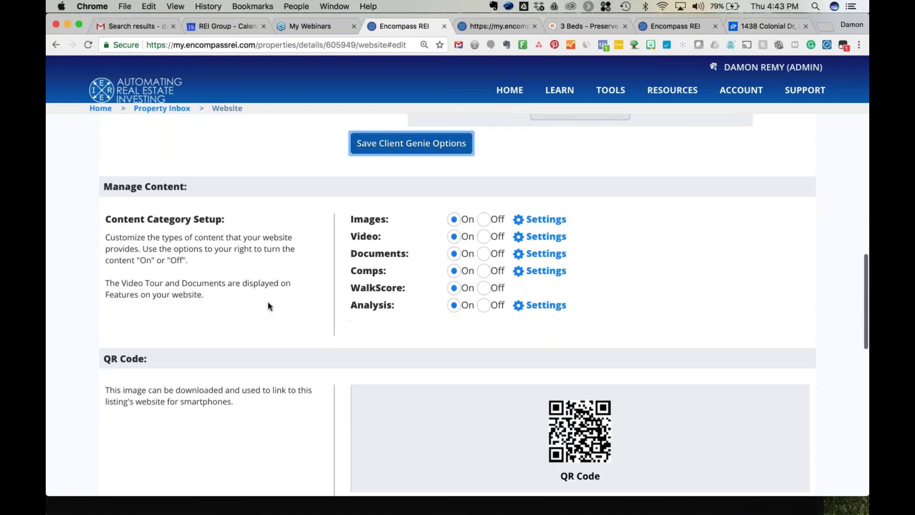
{"action": "scroll", "coordinate": [268, 303], "scroll_direction": "down", "scroll_amount": 2}
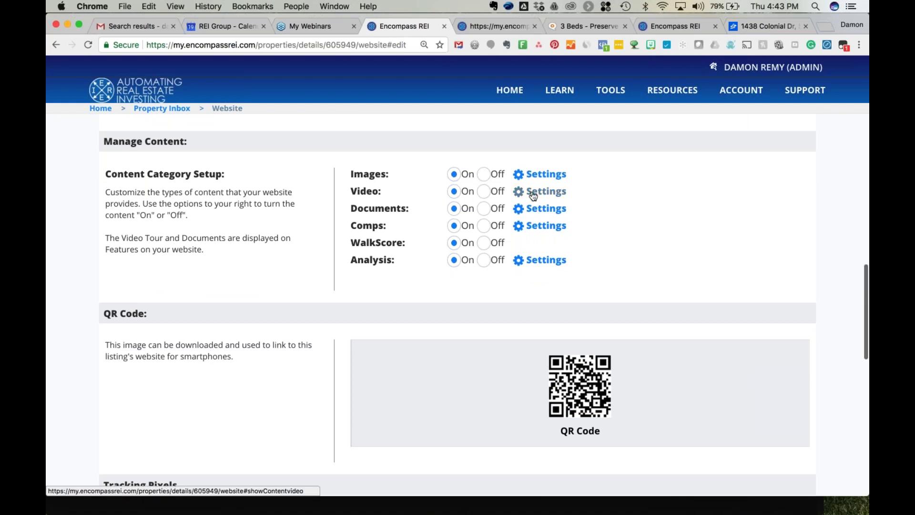
Go to youtube.com and search for 'property walk' videos.
{"action": "left_click", "coordinate": [766, 27]}
{"action": "key", "text": "super+l"}
{"action": "type", "text": "youtube.com"}
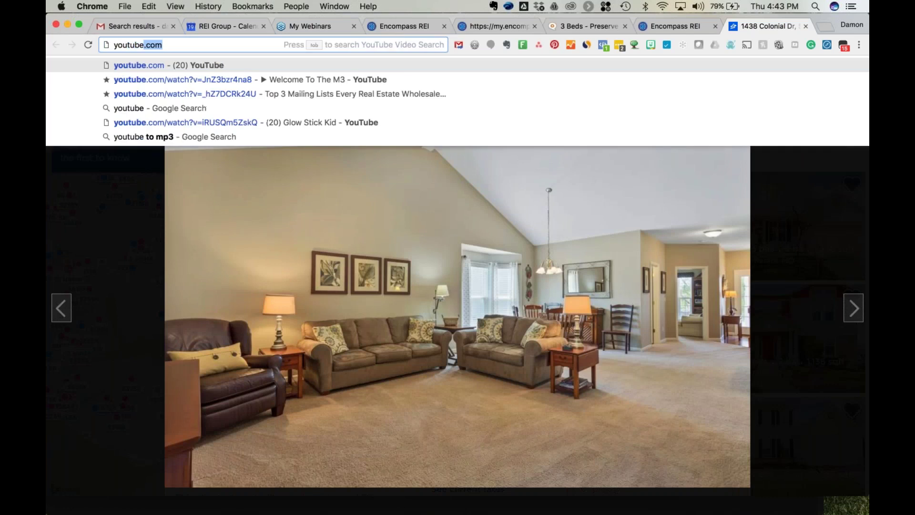
{"action": "key", "text": "Return"}
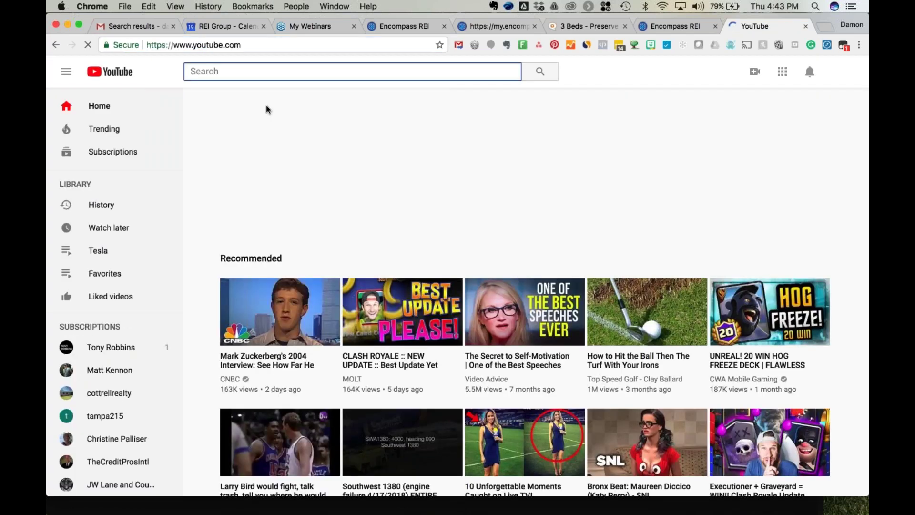
{"action": "type", "text": "property walk"}
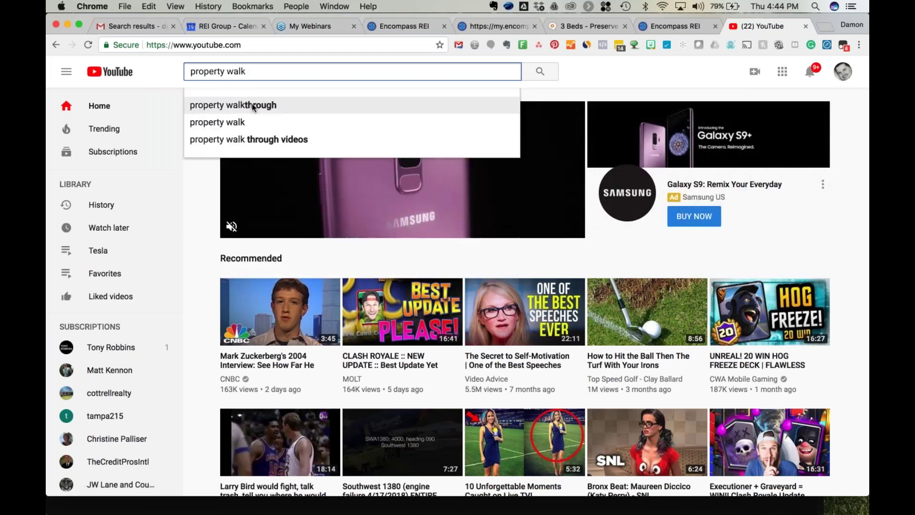
{"action": "left_click", "coordinate": [253, 106]}
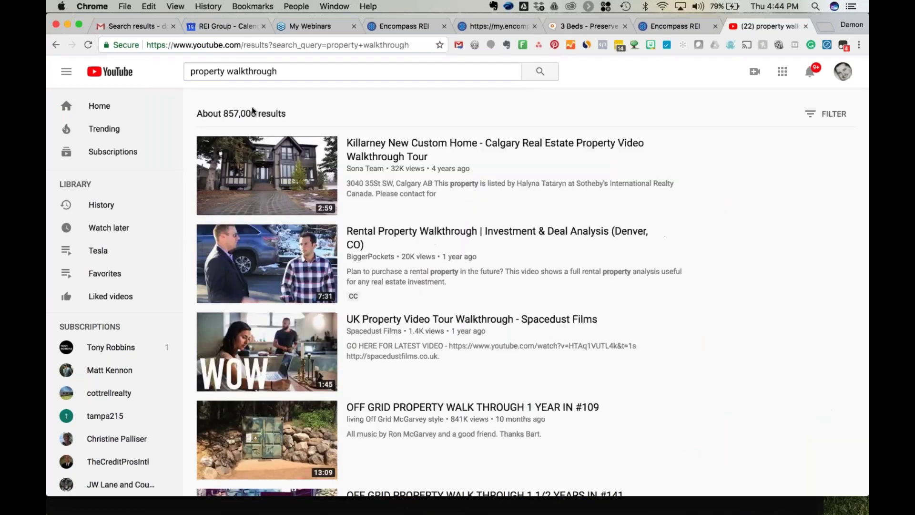
Open the first walkthrough video and select its Share > Embed iframe code.
{"action": "left_click", "coordinate": [383, 146]}
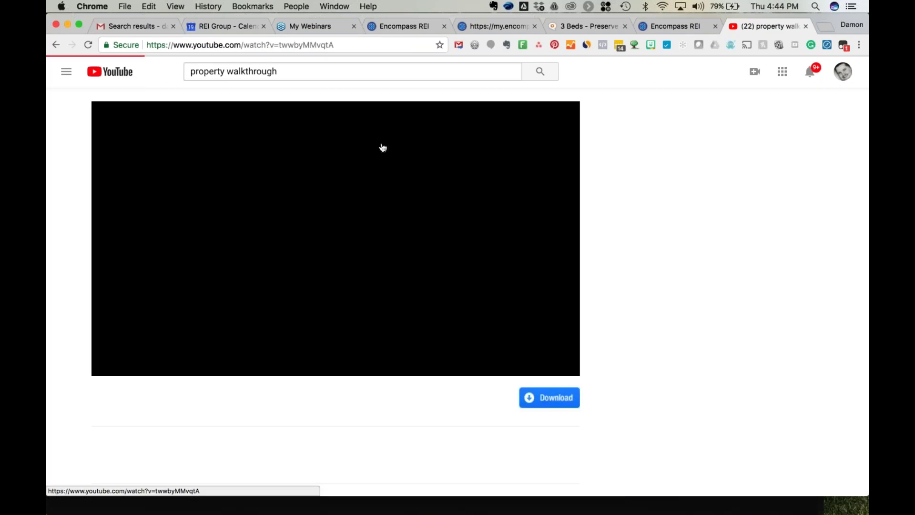
{"action": "key", "text": "space"}
{"action": "scroll", "coordinate": [258, 387], "scroll_direction": "down", "scroll_amount": 1}
{"action": "scroll", "coordinate": [257, 385], "scroll_direction": "down", "scroll_amount": 3}
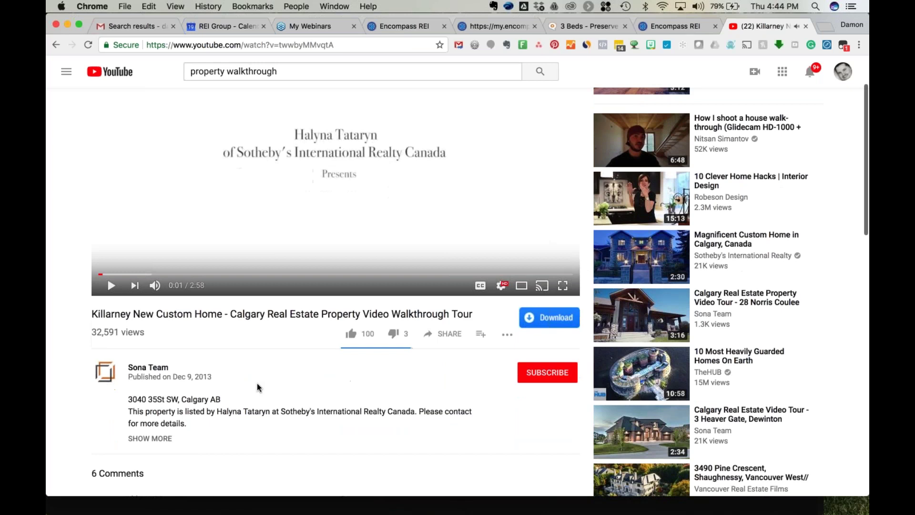
{"action": "left_click", "coordinate": [438, 285]}
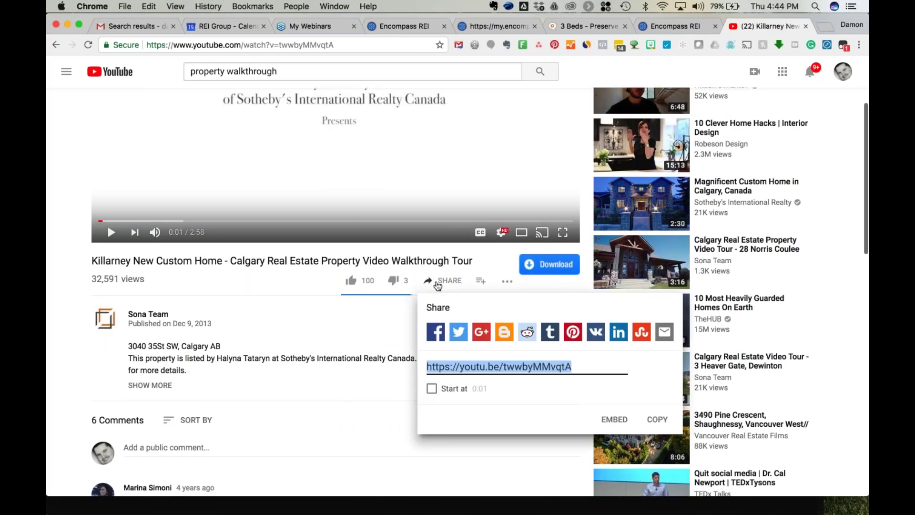
{"action": "left_click", "coordinate": [608, 421]}
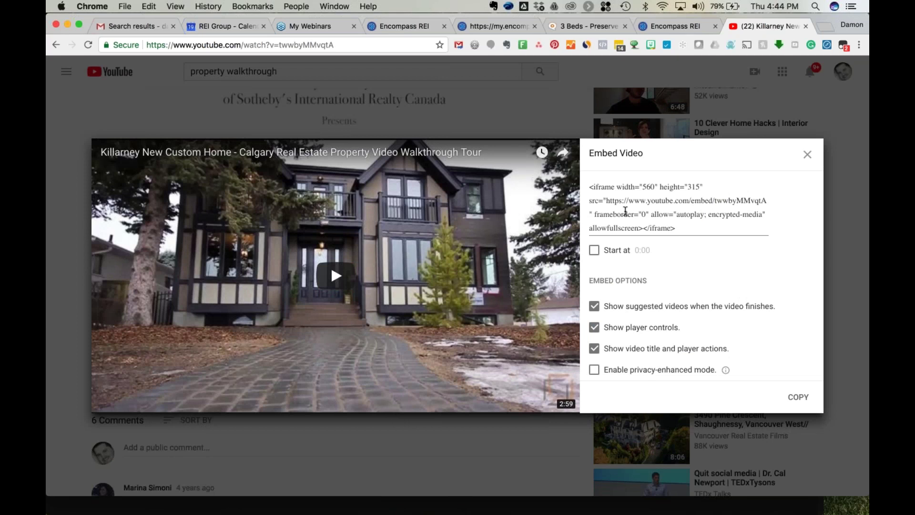
{"action": "left_click", "coordinate": [625, 212]}
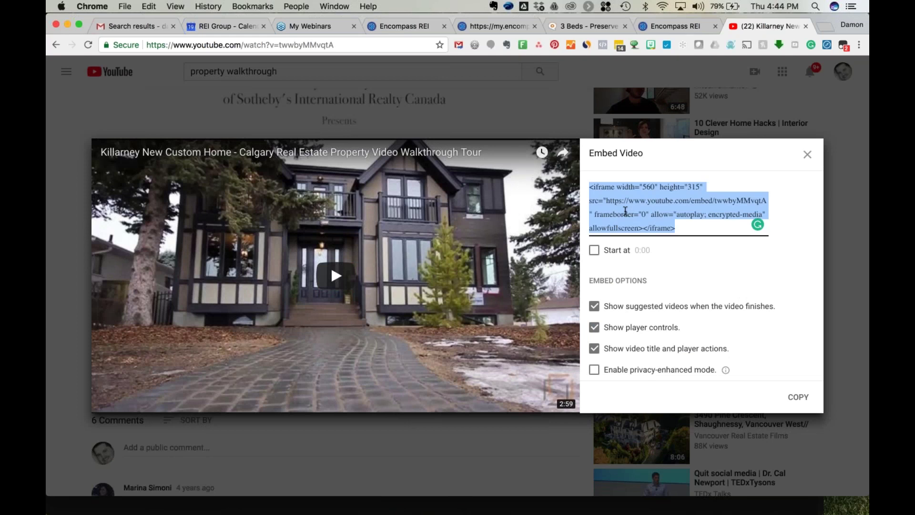
{"action": "left_click", "coordinate": [408, 20]}
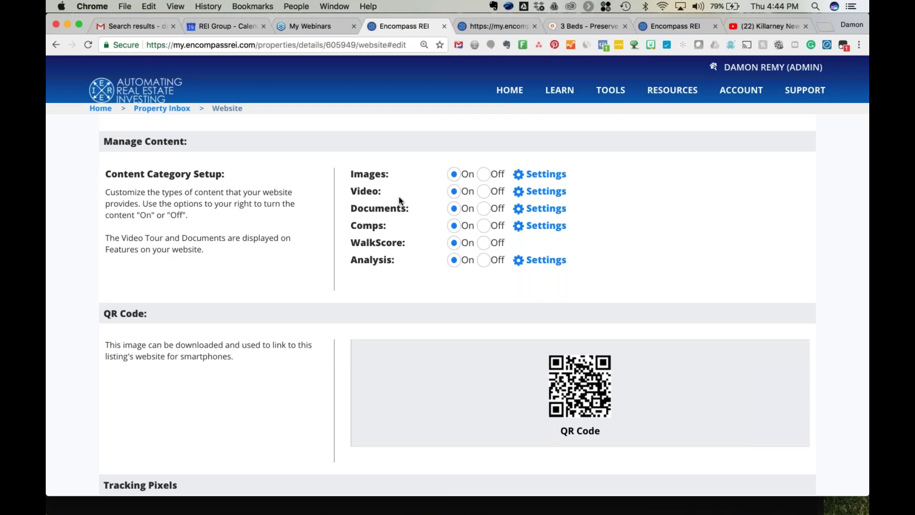
Paste the YouTube embed code into the video tour settings and save.
{"action": "left_click", "coordinate": [533, 196]}
{"action": "left_click", "coordinate": [407, 268]}
{"action": "key", "text": "super+v"}
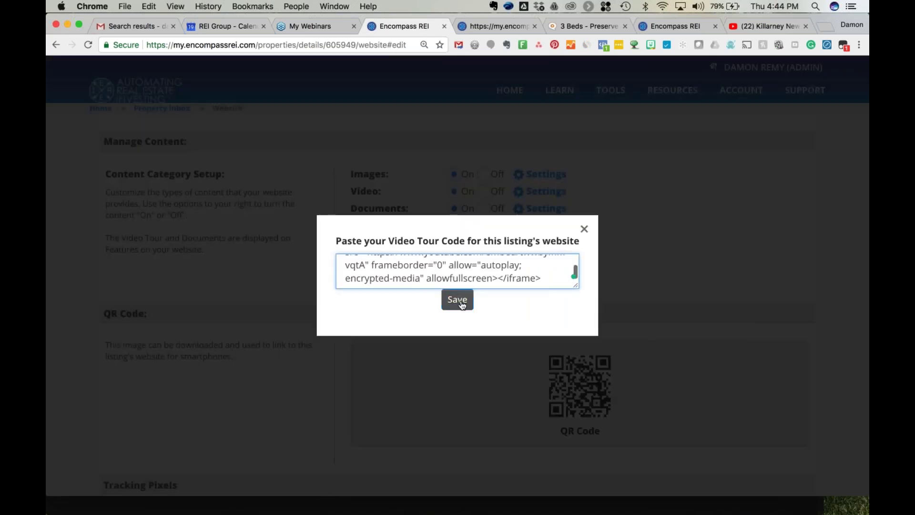
{"action": "left_click", "coordinate": [458, 302]}
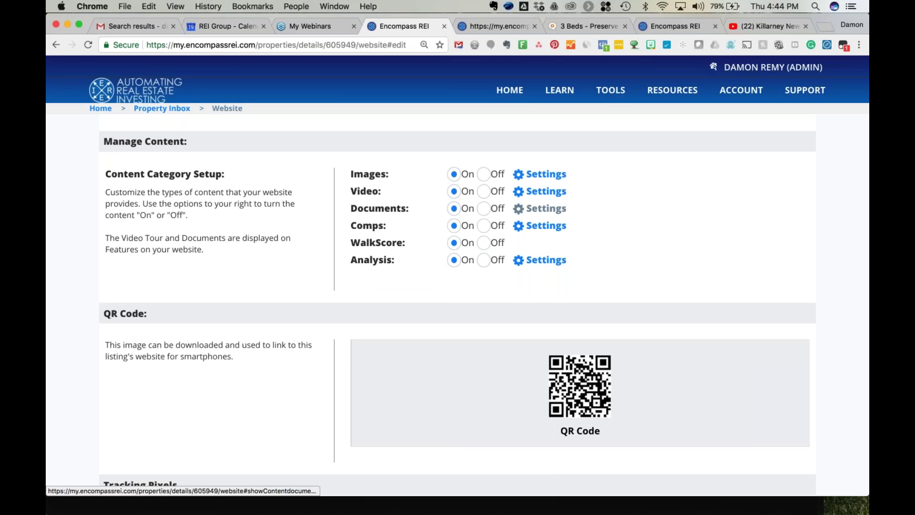
Include proposal sample.pdf in the website's documents and save.
{"action": "left_click", "coordinate": [543, 208]}
{"action": "left_click", "coordinate": [294, 268]}
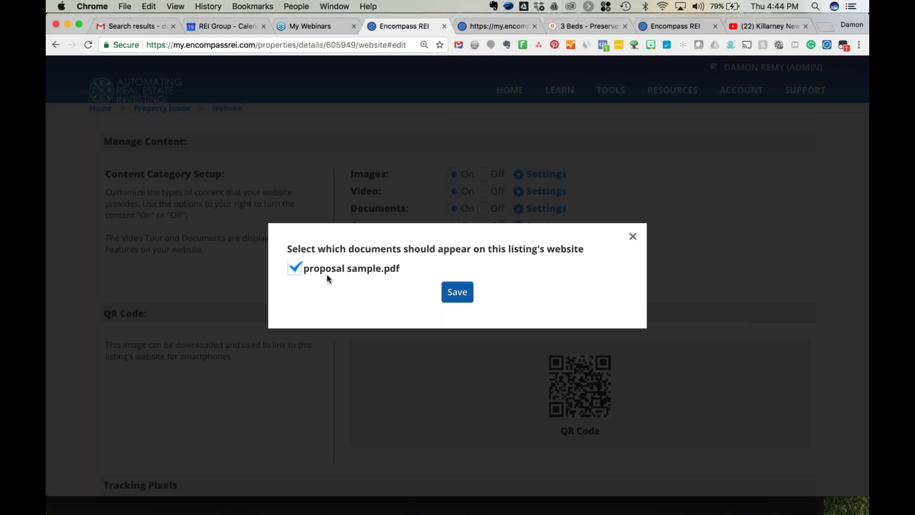
{"action": "left_click", "coordinate": [458, 292]}
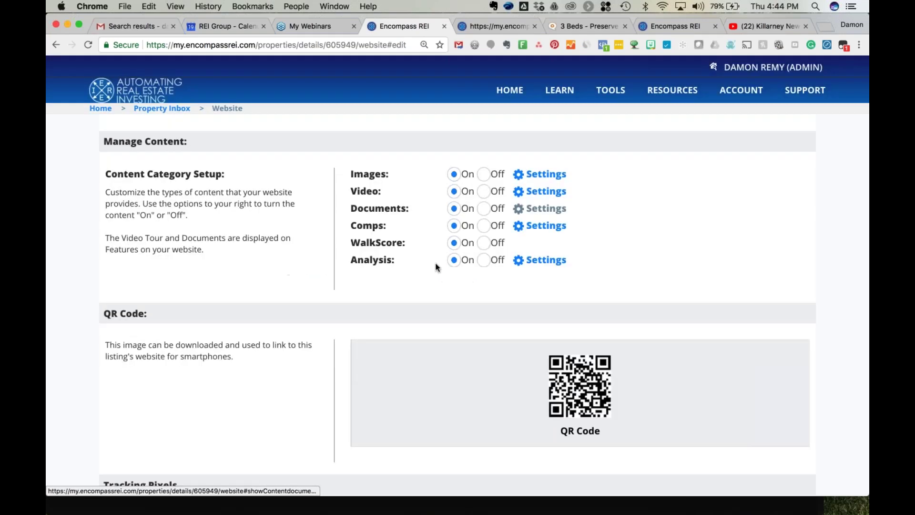
{"action": "left_click", "coordinate": [544, 228]}
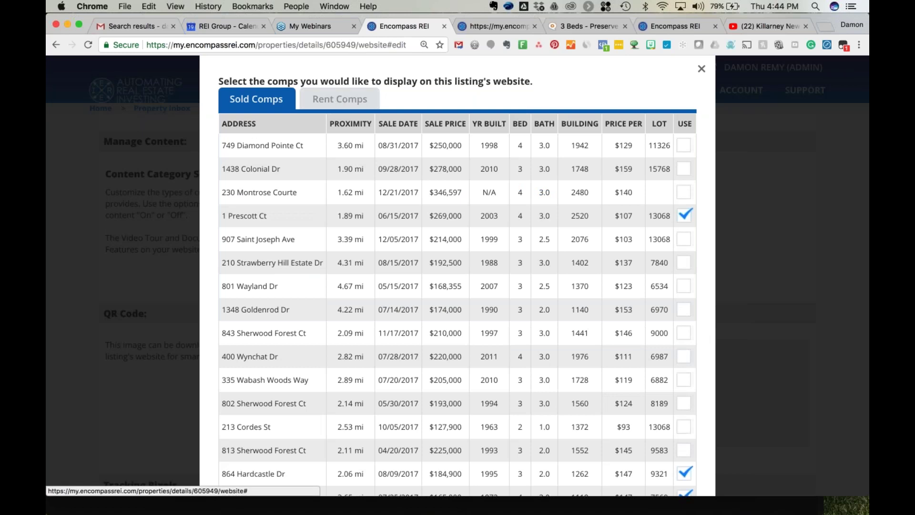
{"action": "left_click", "coordinate": [334, 99]}
{"action": "left_click", "coordinate": [601, 215]}
{"action": "left_click", "coordinate": [600, 239]}
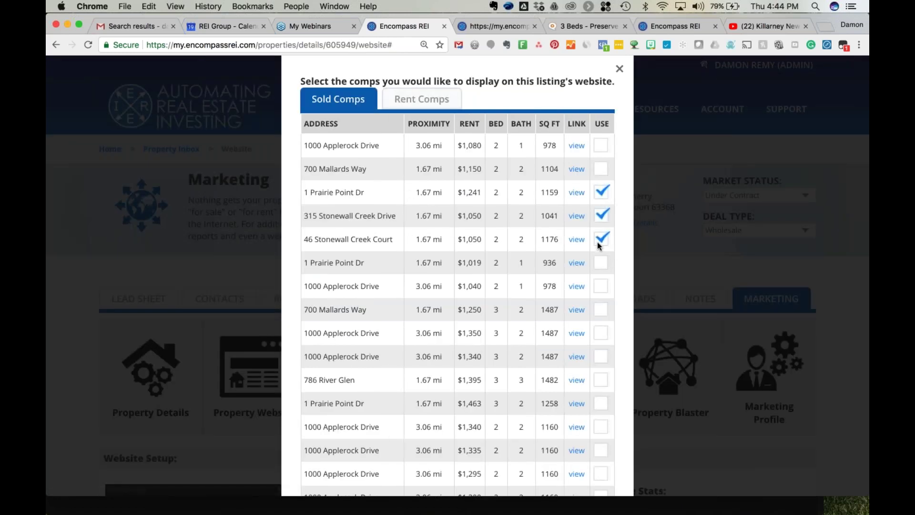
{"action": "left_click", "coordinate": [601, 262]}
{"action": "left_click", "coordinate": [601, 288]}
{"action": "scroll", "coordinate": [600, 288], "scroll_direction": "down", "scroll_amount": 9}
{"action": "left_click", "coordinate": [457, 461]}
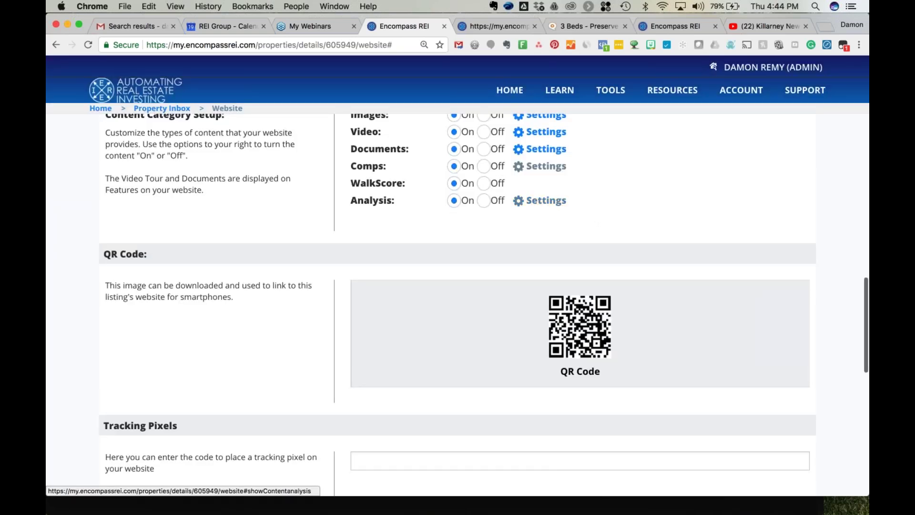
Include the Executive Summary, Cash Flow and Operating Expenses analysis reports and save.
{"action": "left_click", "coordinate": [546, 201]}
{"action": "left_click", "coordinate": [285, 271]}
{"action": "left_click", "coordinate": [404, 272]}
{"action": "left_click", "coordinate": [524, 271]}
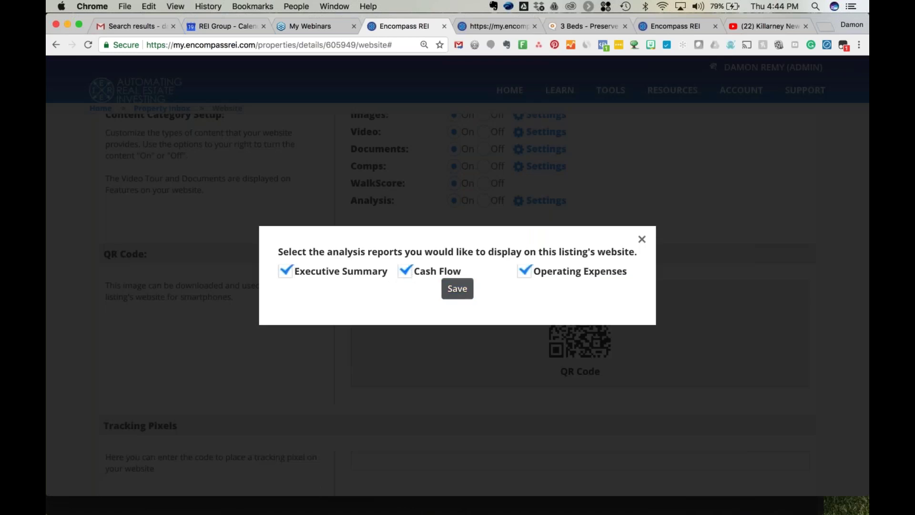
{"action": "left_click", "coordinate": [460, 293]}
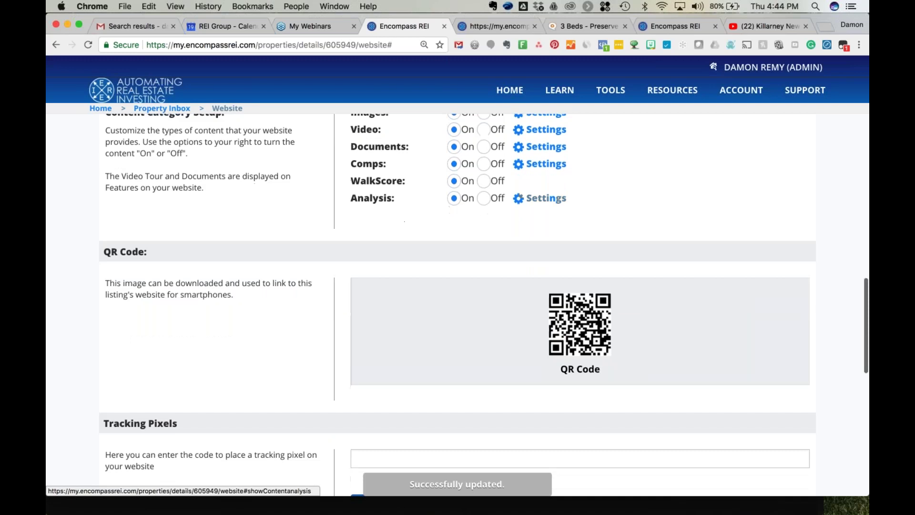
{"action": "scroll", "coordinate": [458, 306], "scroll_direction": "down", "scroll_amount": 3}
Scroll past Tracking Pixels and Styled Description, then launch View and Customize Website.
{"action": "scroll", "coordinate": [398, 306], "scroll_direction": "down", "scroll_amount": 4}
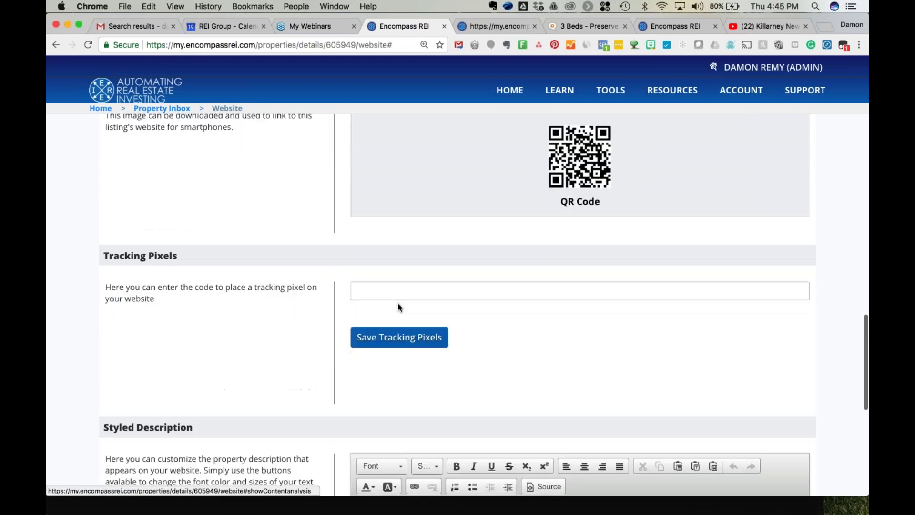
{"action": "scroll", "coordinate": [299, 334], "scroll_direction": "down", "scroll_amount": 8}
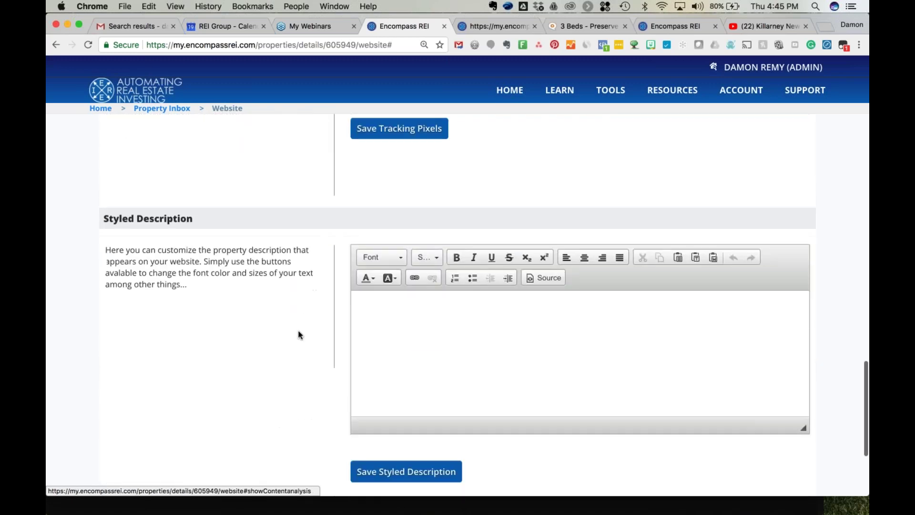
{"action": "scroll", "coordinate": [406, 328], "scroll_direction": "up", "scroll_amount": 15}
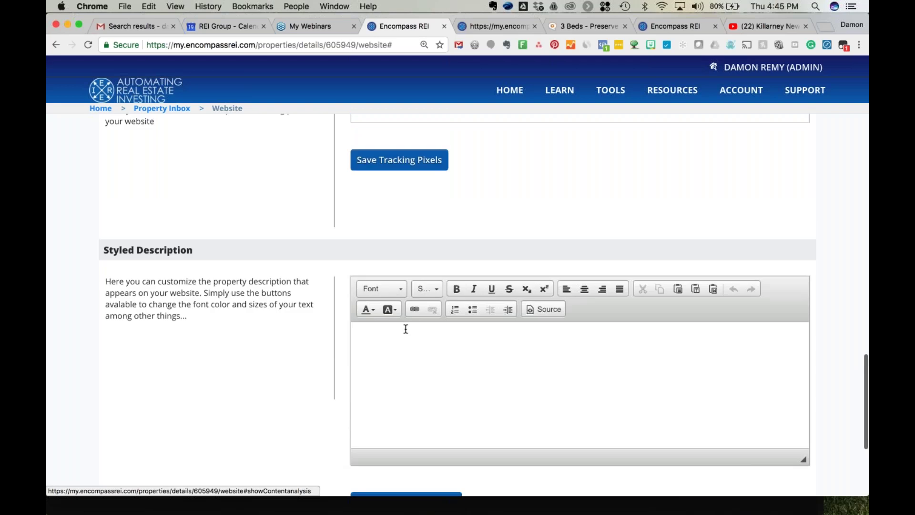
{"action": "scroll", "coordinate": [484, 305], "scroll_direction": "up", "scroll_amount": 9}
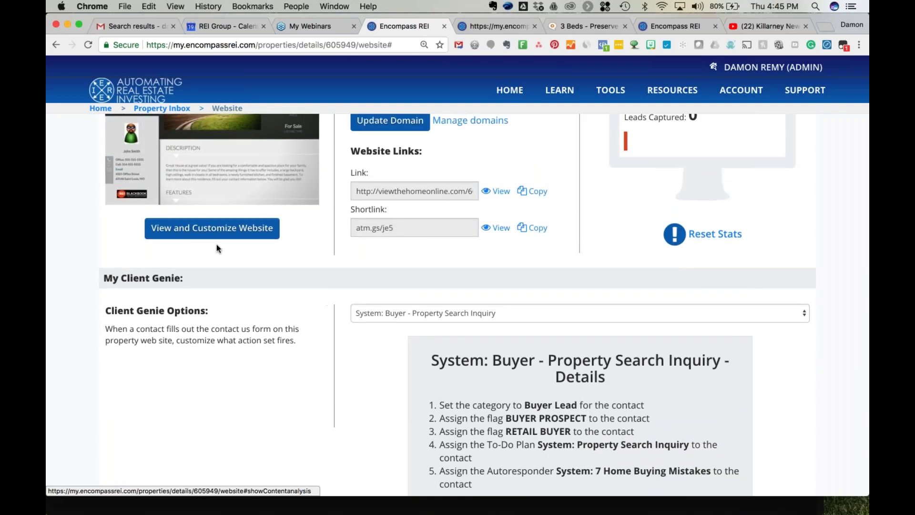
{"action": "left_click", "coordinate": [220, 238]}
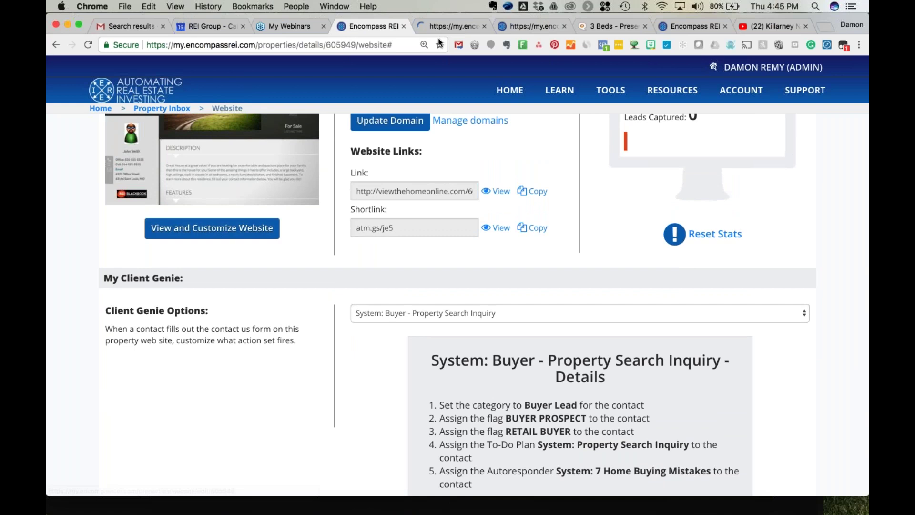
Use the snowy mountains header and Blur background, then Save & Close the Modern design.
{"action": "left_click", "coordinate": [444, 25]}
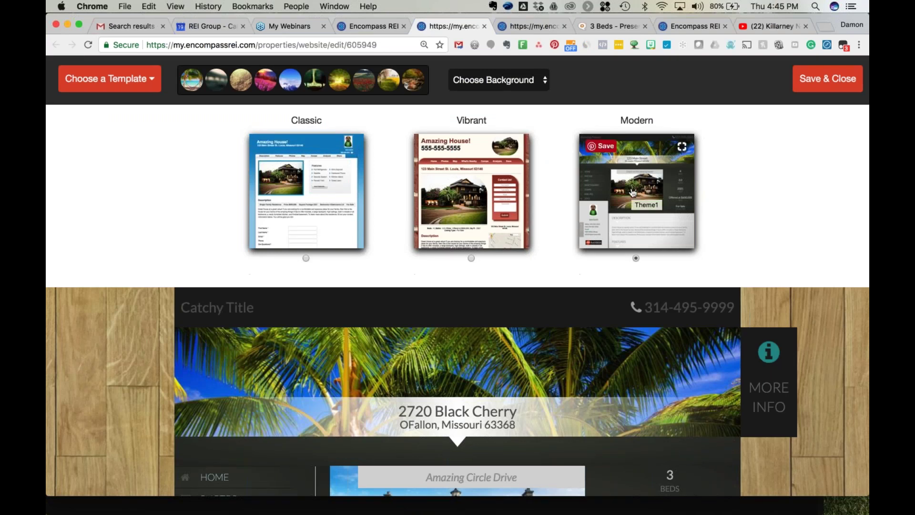
{"action": "scroll", "coordinate": [279, 367], "scroll_direction": "up", "scroll_amount": 1}
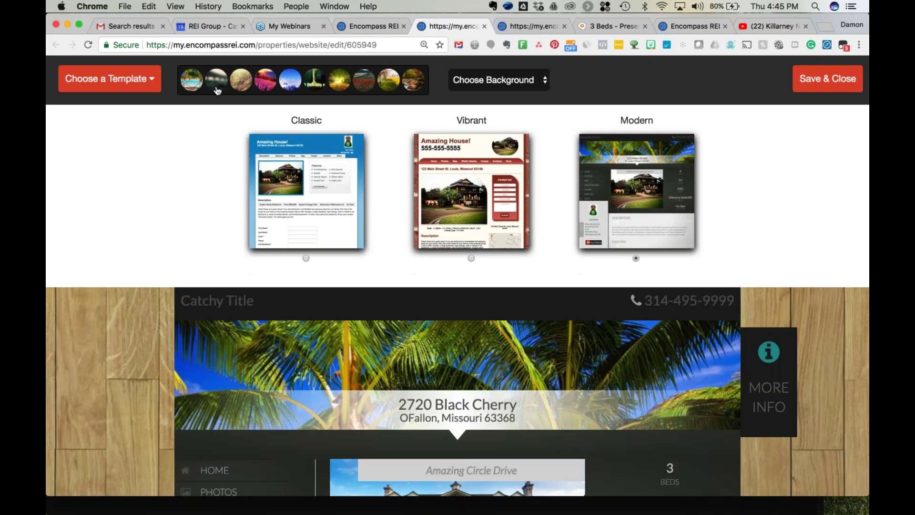
{"action": "left_click", "coordinate": [289, 84]}
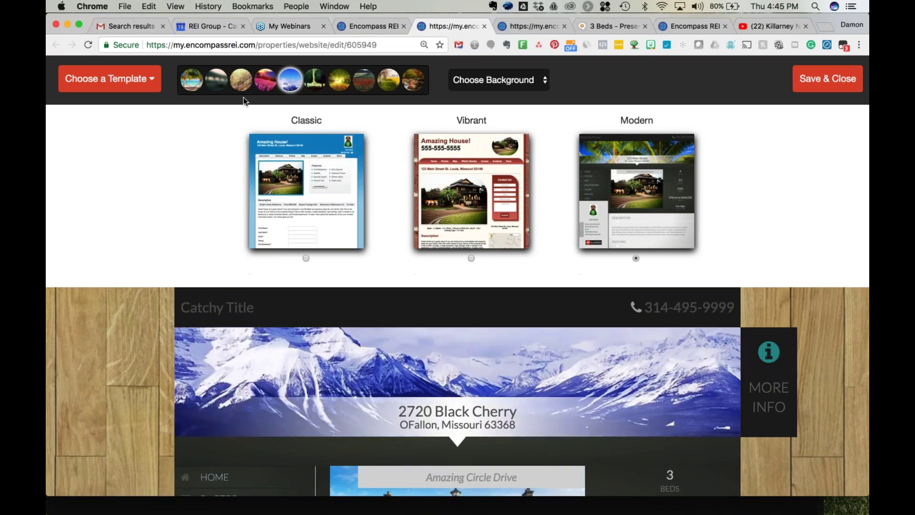
{"action": "left_click", "coordinate": [508, 80]}
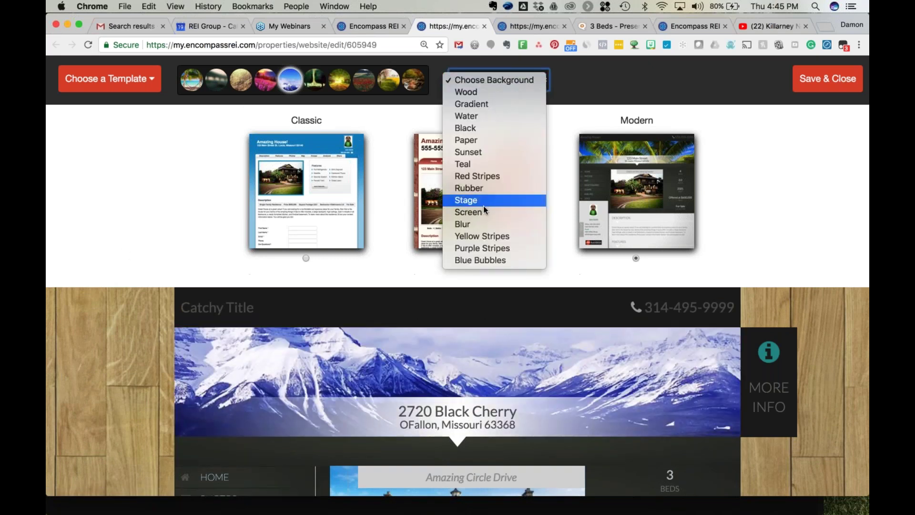
{"action": "left_click", "coordinate": [484, 219]}
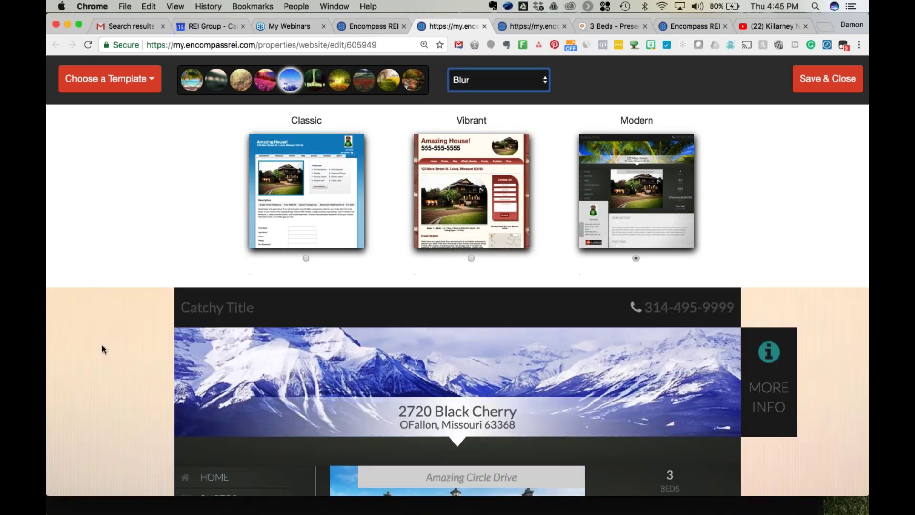
{"action": "scroll", "coordinate": [102, 345], "scroll_direction": "down", "scroll_amount": 1}
{"action": "scroll", "coordinate": [102, 345], "scroll_direction": "up", "scroll_amount": 1}
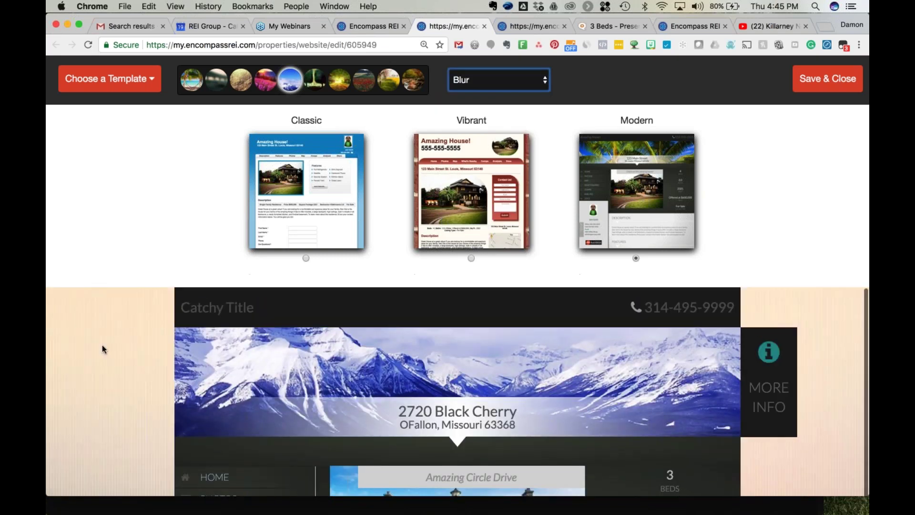
{"action": "left_click", "coordinate": [810, 84]}
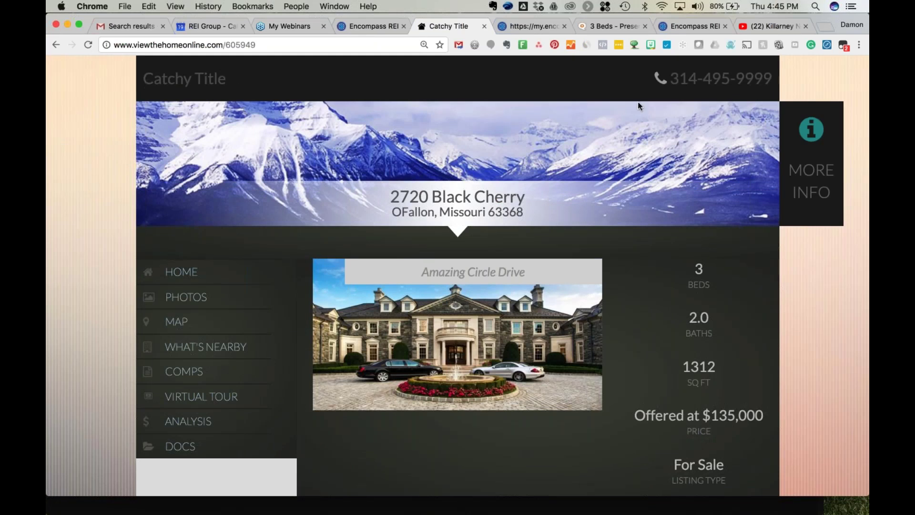
Bring up the MORE INFO contact form from the 'i' icon on the property site.
{"action": "left_click", "coordinate": [813, 137]}
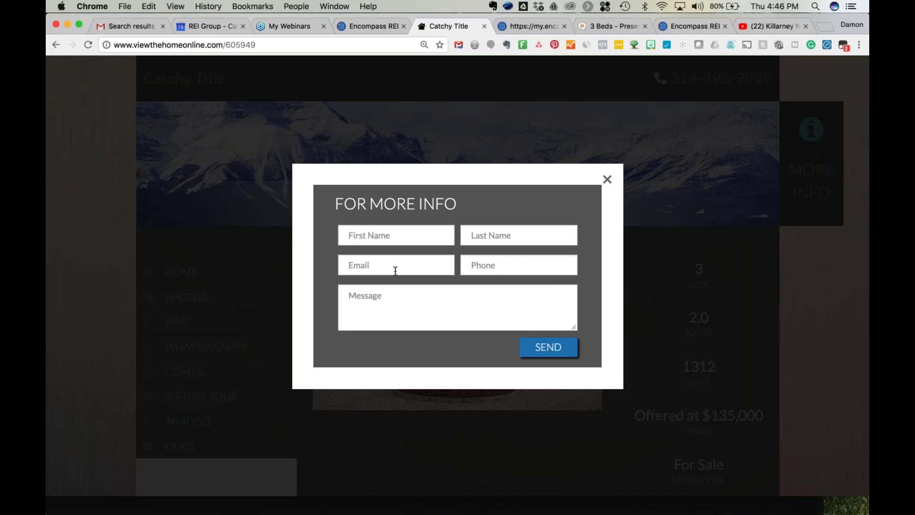
Enter the test inquirer's first and last name in the form.
{"action": "left_click", "coordinate": [395, 238]}
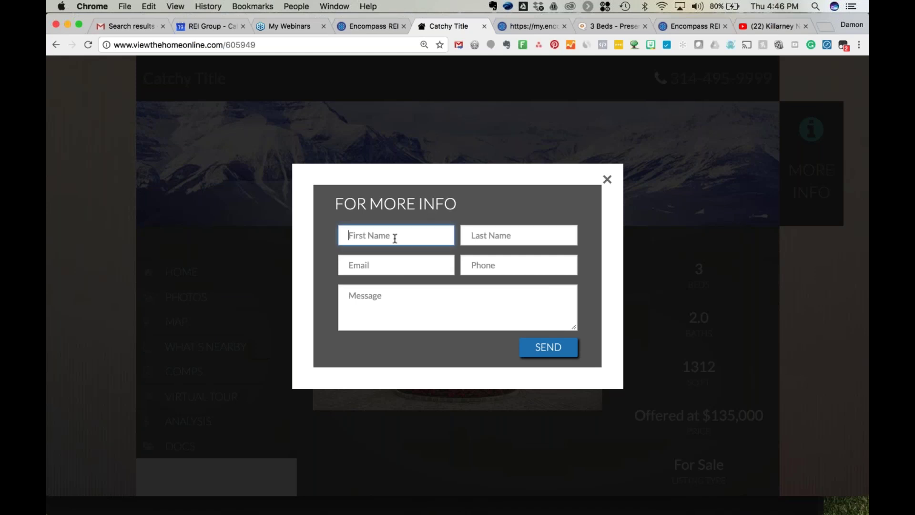
{"action": "type", "text": "Damon"}
{"action": "key", "text": "Tab"}
{"action": "type", "text": "Buyer"}
Fill in the inquirer's e-mail address and phone number, then send the inquiry.
{"action": "key", "text": "Tab"}
{"action": "type", "text": "d"}
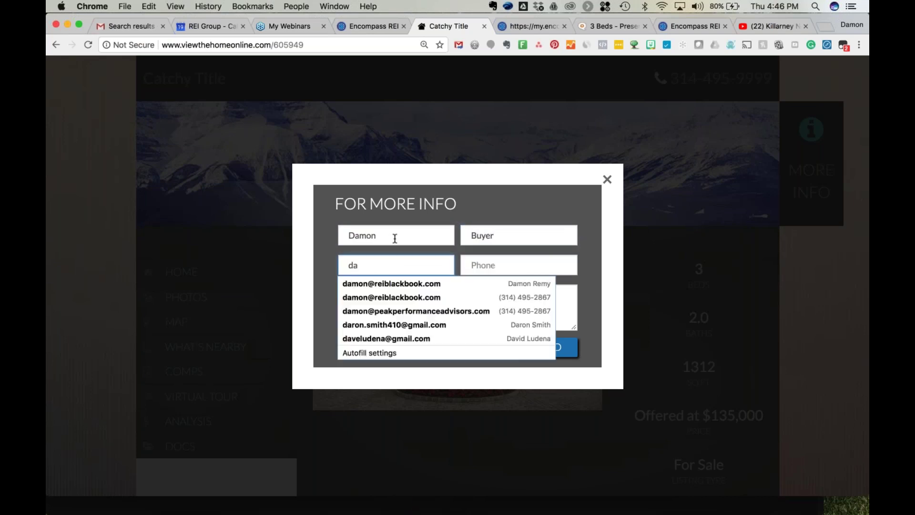
{"action": "key", "text": "BackSpace"}
{"action": "type", "text": "d"}
{"action": "key", "text": "BackSpace"}
{"action": "type", "text": "j"}
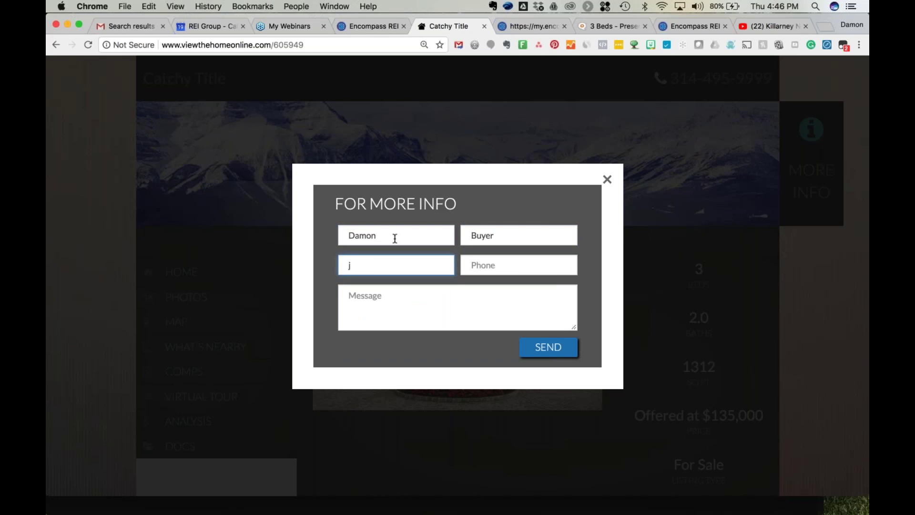
{"action": "key", "text": "BackSpace"}
{"action": "key", "text": "Tab"}
{"action": "type", "text": "3"}
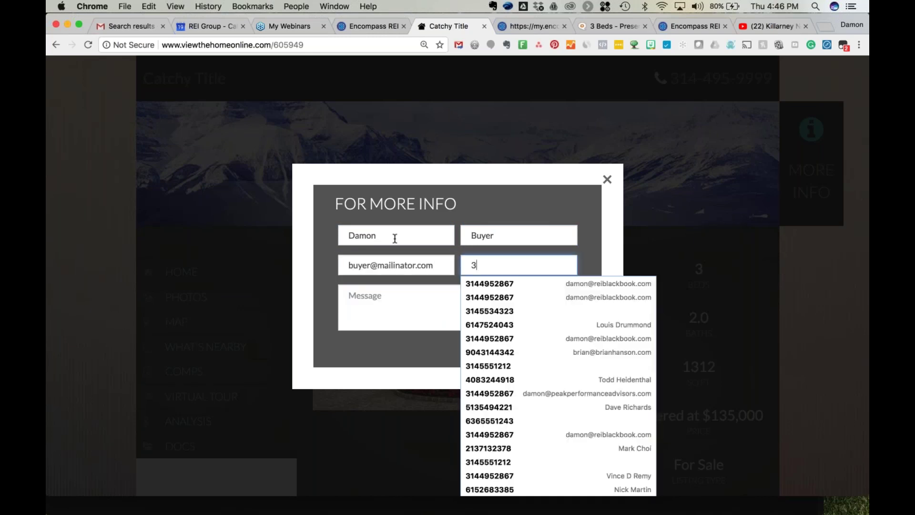
{"action": "type", "text": "14-555-34"}
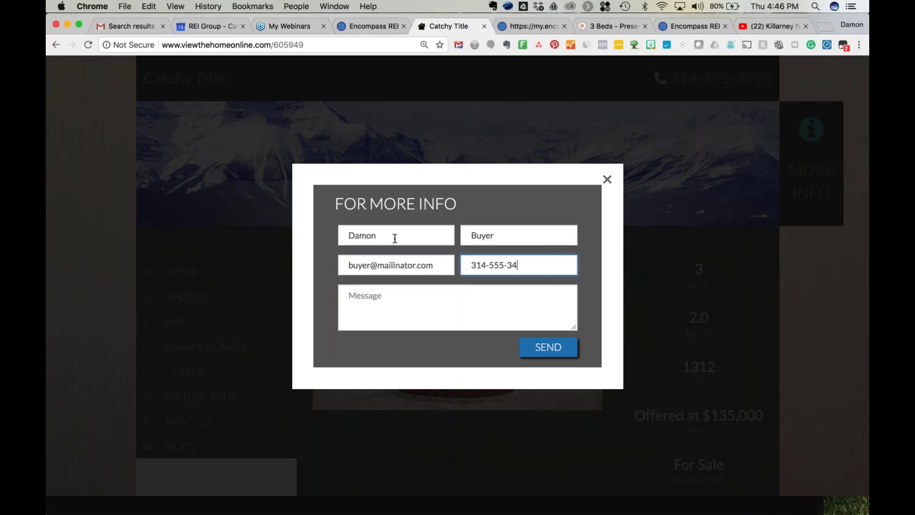
{"action": "type", "text": "32"}
{"action": "key", "text": "Tab"}
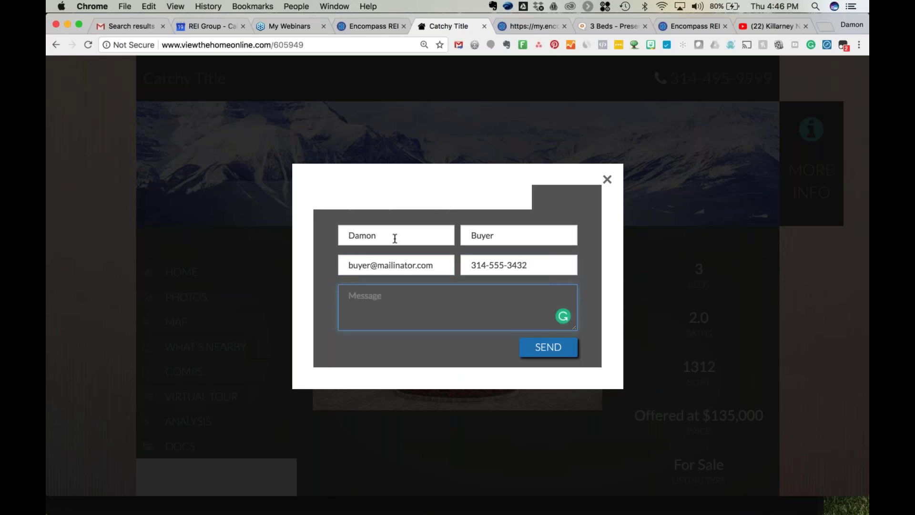
{"action": "left_click", "coordinate": [547, 350]}
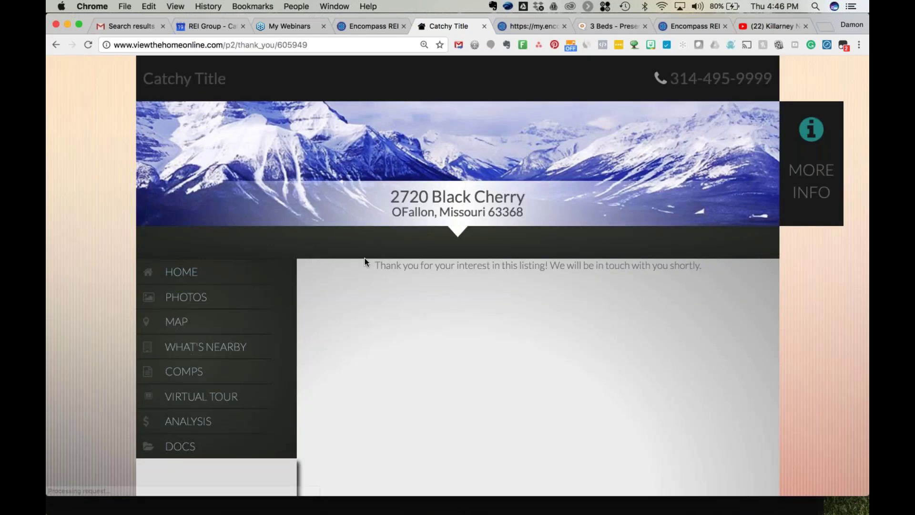
Return to the listing's home page, scroll through it, and open the PHOTOS gallery.
{"action": "left_click", "coordinate": [192, 273]}
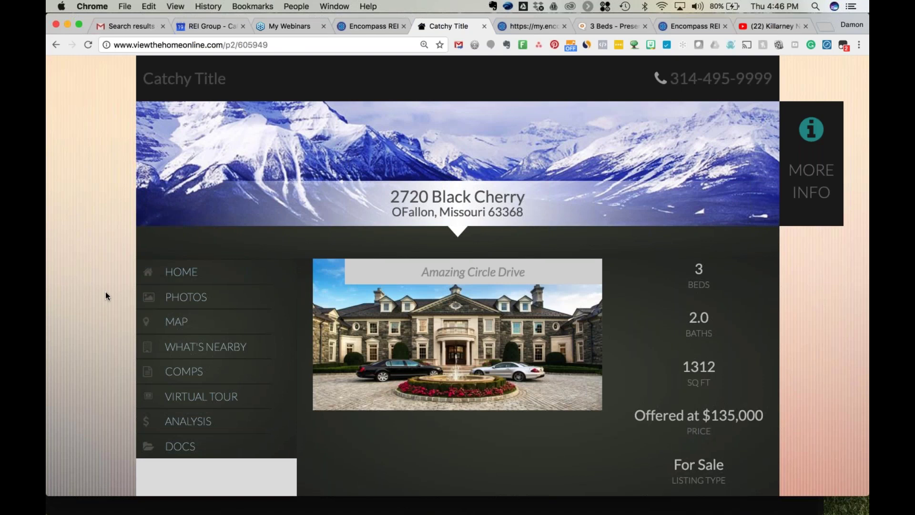
{"action": "scroll", "coordinate": [105, 291], "scroll_direction": "down", "scroll_amount": 3}
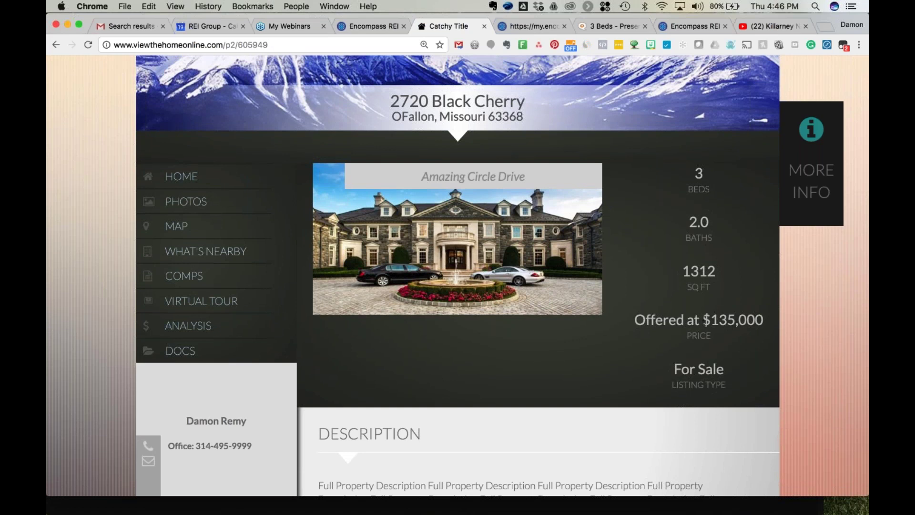
{"action": "scroll", "coordinate": [507, 379], "scroll_direction": "down", "scroll_amount": 5}
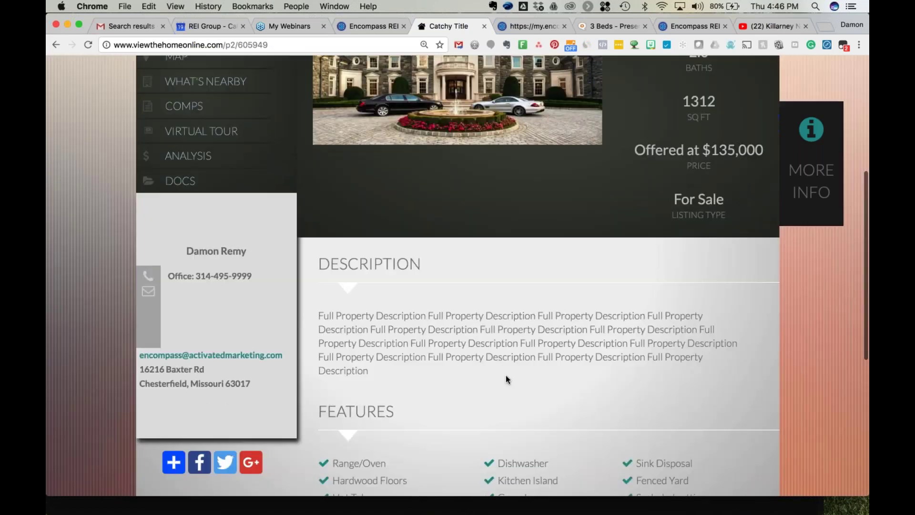
{"action": "scroll", "coordinate": [458, 275], "scroll_direction": "down", "scroll_amount": 3}
{"action": "scroll", "coordinate": [373, 286], "scroll_direction": "down", "scroll_amount": 2}
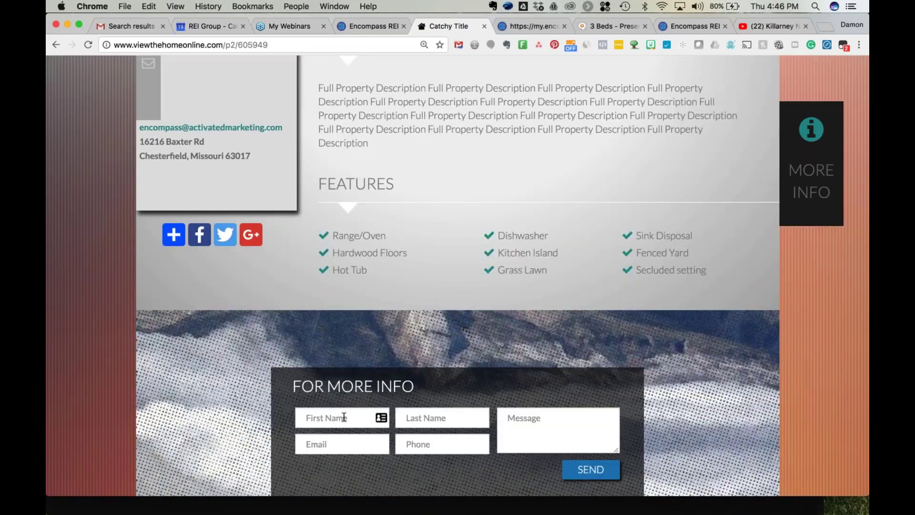
{"action": "scroll", "coordinate": [344, 417], "scroll_direction": "up", "scroll_amount": 4}
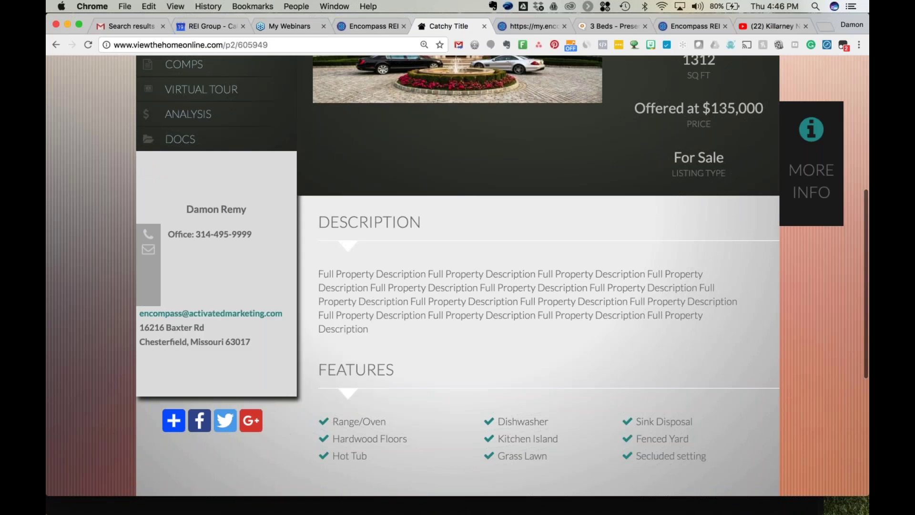
{"action": "mouse_move", "coordinate": [174, 420]}
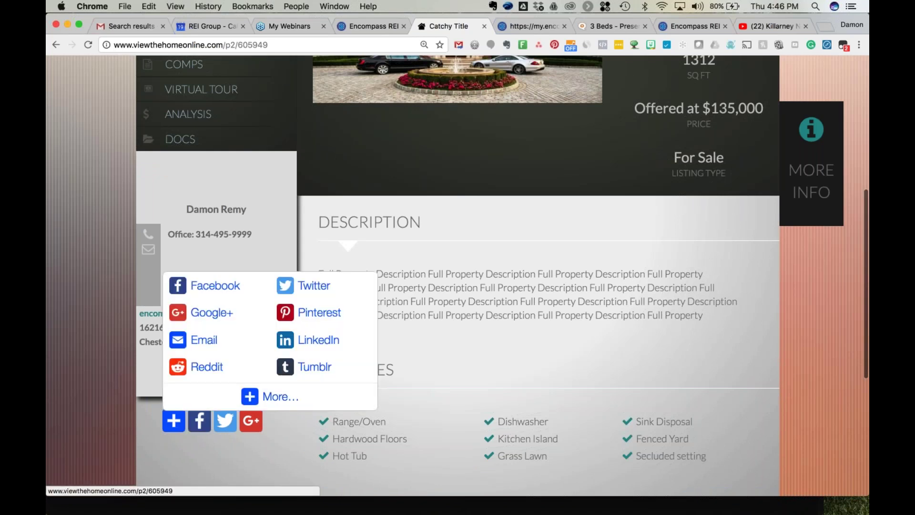
{"action": "scroll", "coordinate": [177, 148], "scroll_direction": "up", "scroll_amount": 3}
{"action": "left_click", "coordinate": [177, 146]}
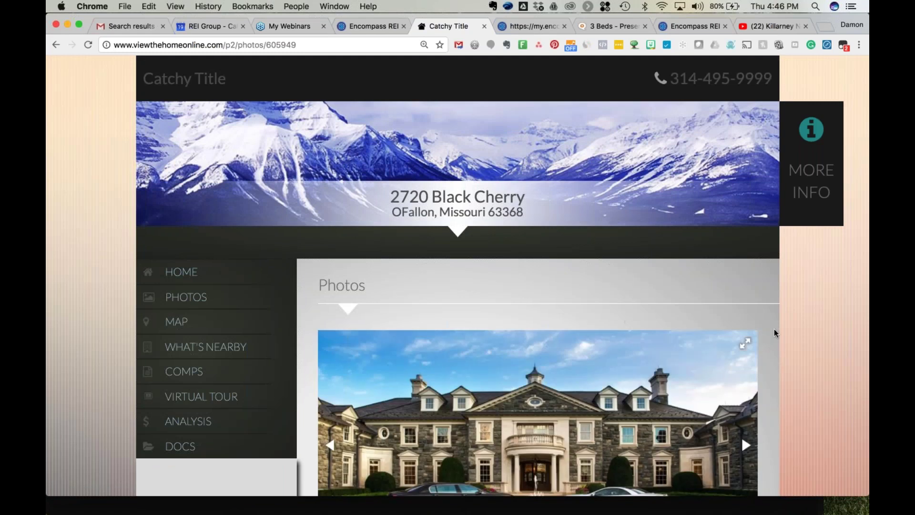
Step through the pool, bathroom, bedroom and living room photos back to Amazing Circle Drive.
{"action": "scroll", "coordinate": [774, 332], "scroll_direction": "down", "scroll_amount": 5}
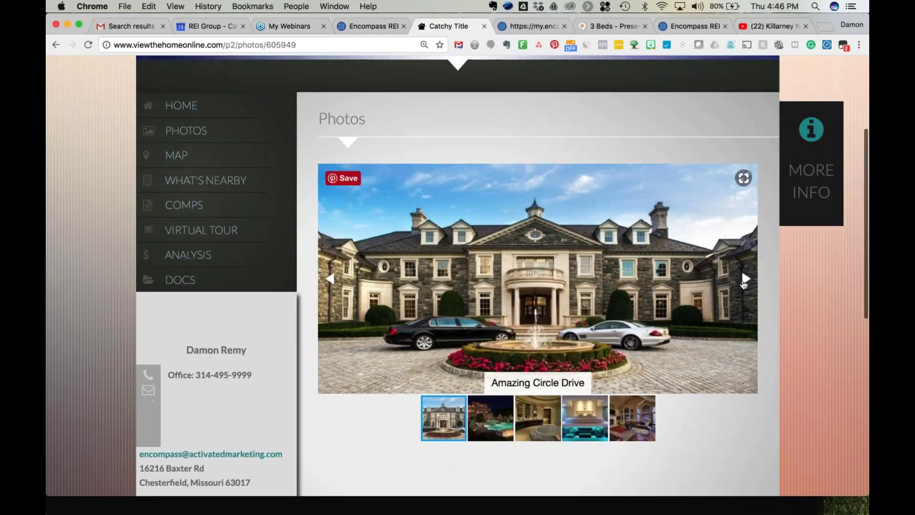
{"action": "left_click", "coordinate": [745, 284]}
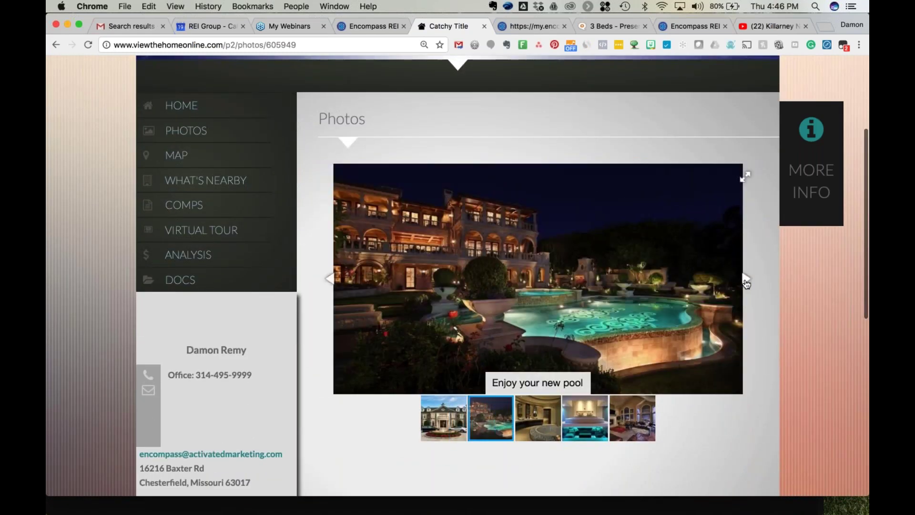
{"action": "left_click", "coordinate": [746, 283]}
{"action": "left_click", "coordinate": [746, 283]}
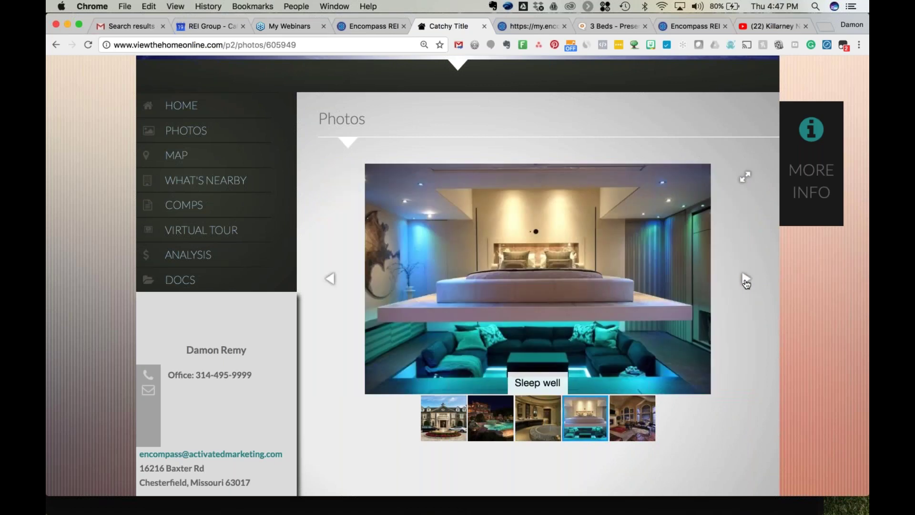
{"action": "left_click", "coordinate": [746, 283]}
{"action": "left_click", "coordinate": [745, 283]}
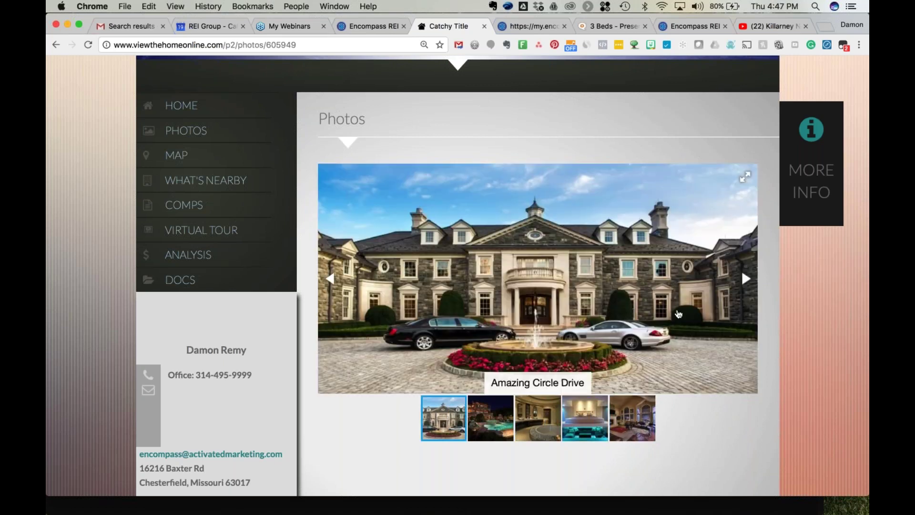
{"action": "left_click", "coordinate": [204, 158]}
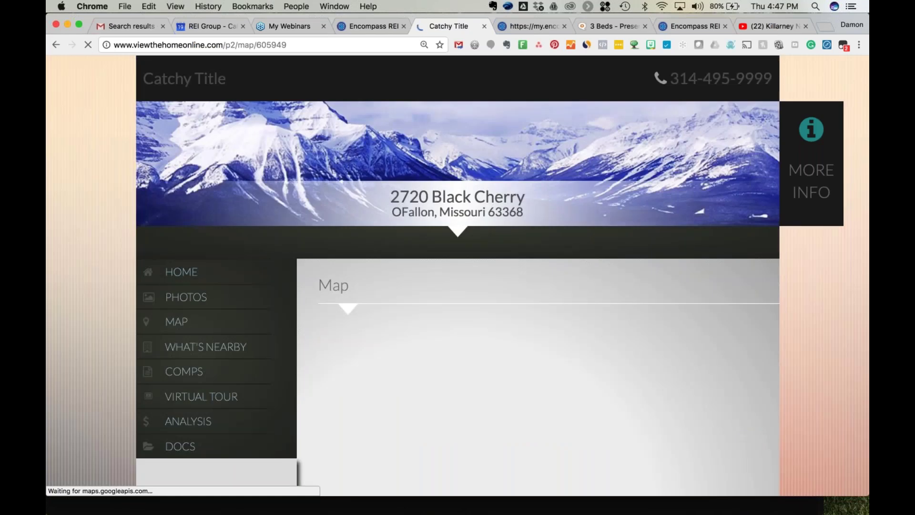
Browse the Map, What's Nearby, Comps and Virtual Tour pages, ending on Analysis.
{"action": "scroll", "coordinate": [784, 295], "scroll_direction": "down", "scroll_amount": 3}
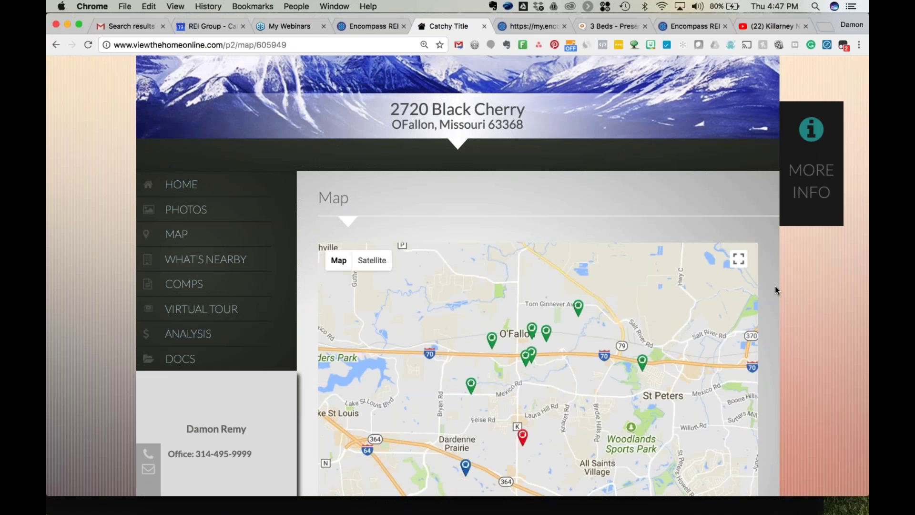
{"action": "left_click", "coordinate": [197, 259]}
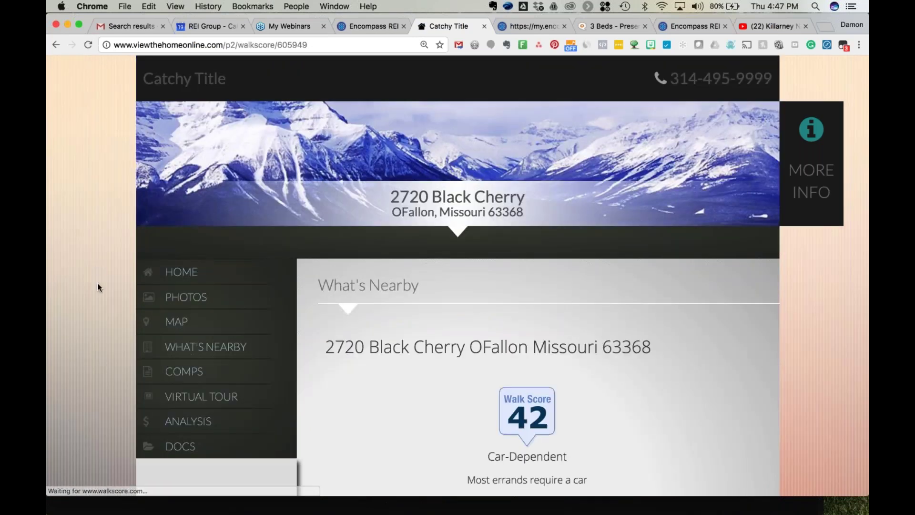
{"action": "scroll", "coordinate": [98, 285], "scroll_direction": "down", "scroll_amount": 2}
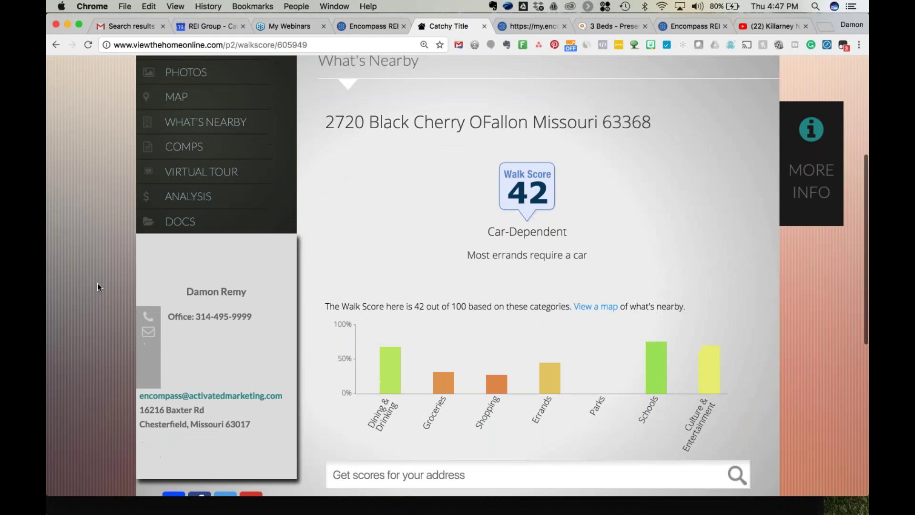
{"action": "left_click", "coordinate": [186, 149]}
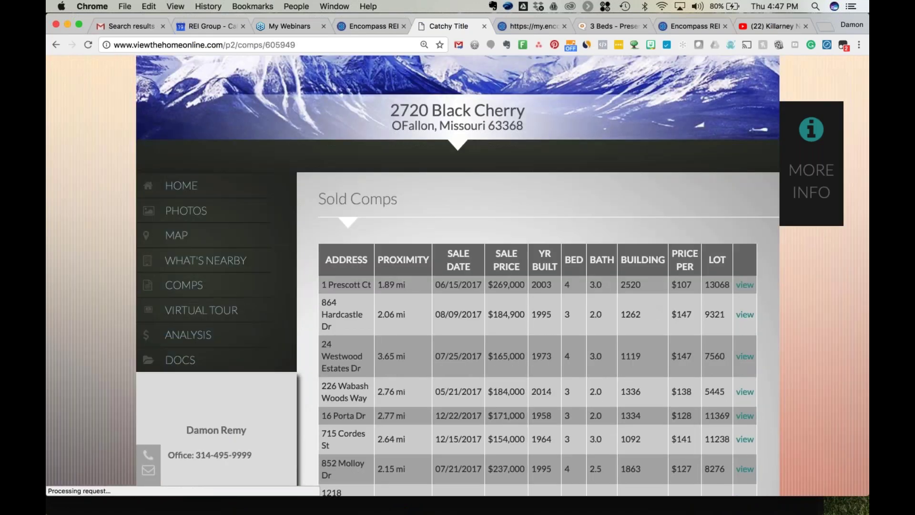
{"action": "scroll", "coordinate": [458, 275], "scroll_direction": "down", "scroll_amount": 5}
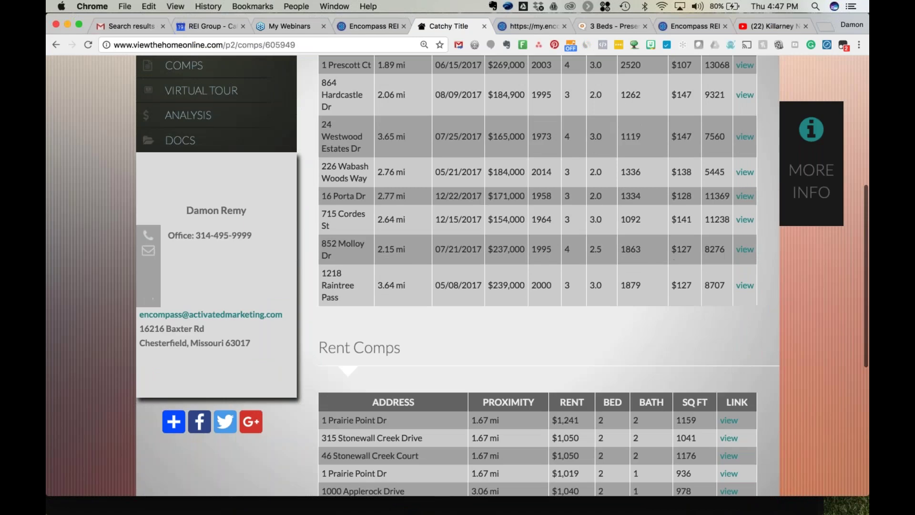
{"action": "scroll", "coordinate": [205, 230], "scroll_direction": "up", "scroll_amount": 5}
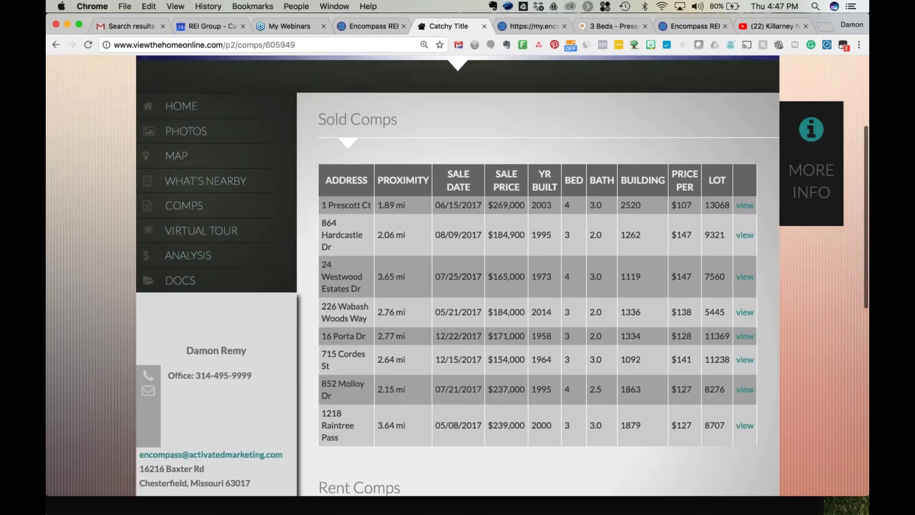
{"action": "left_click", "coordinate": [200, 234]}
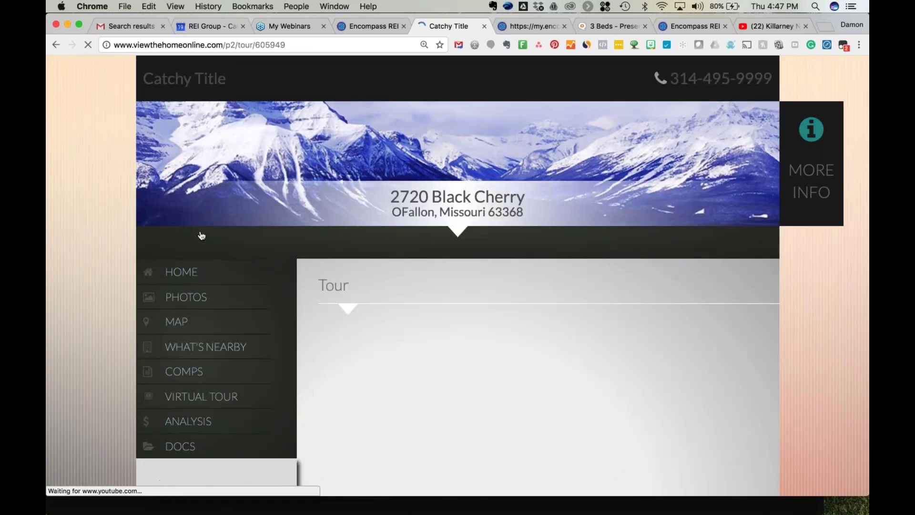
{"action": "scroll", "coordinate": [115, 243], "scroll_direction": "down", "scroll_amount": 3}
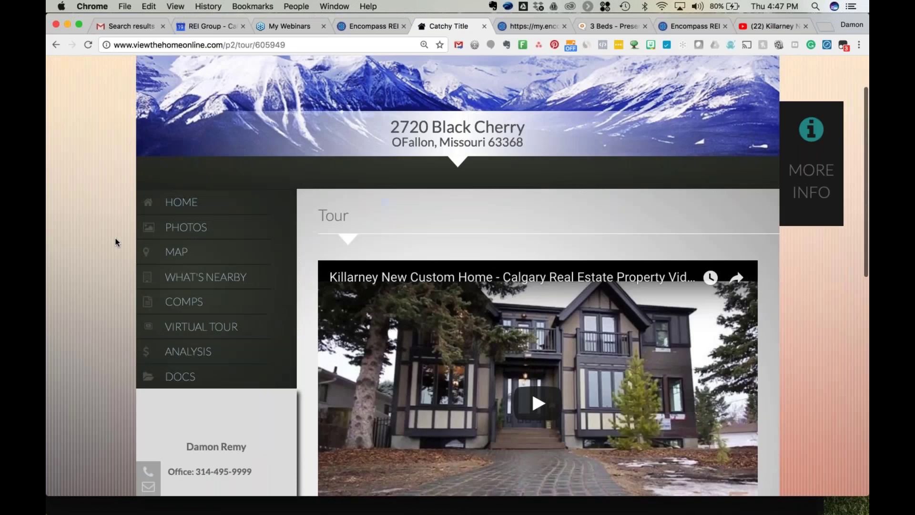
{"action": "scroll", "coordinate": [115, 242], "scroll_direction": "down", "scroll_amount": 1}
{"action": "left_click", "coordinate": [180, 252]}
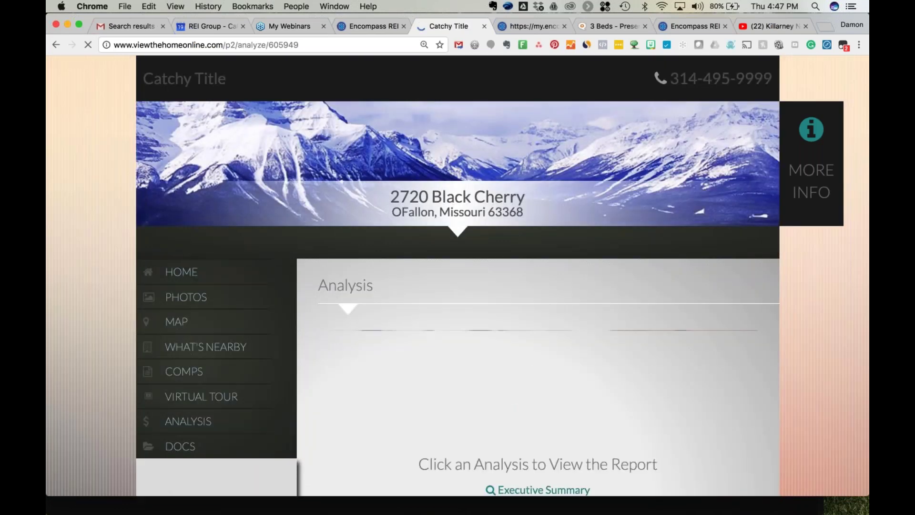
Open the Cash Flow analysis report, then return to the Analysis page.
{"action": "scroll", "coordinate": [541, 381], "scroll_direction": "down", "scroll_amount": 3}
{"action": "left_click", "coordinate": [541, 390]}
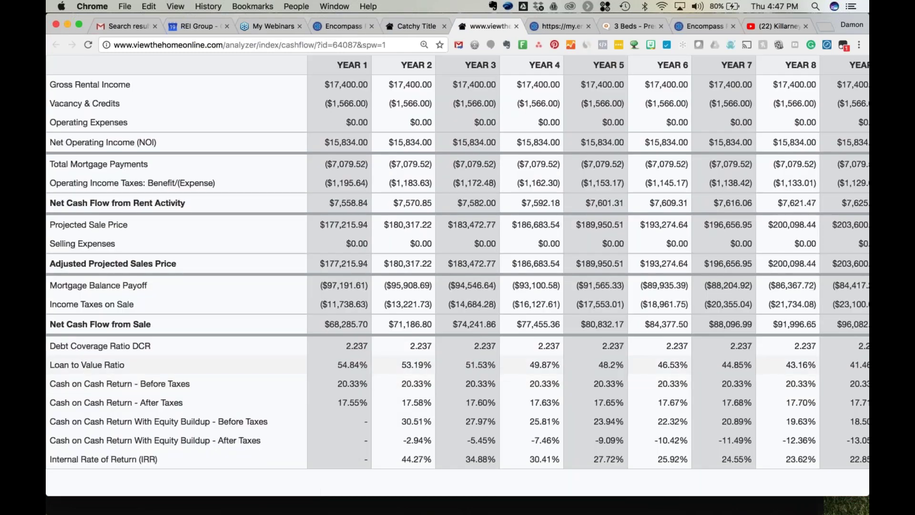
{"action": "left_click", "coordinate": [418, 25]}
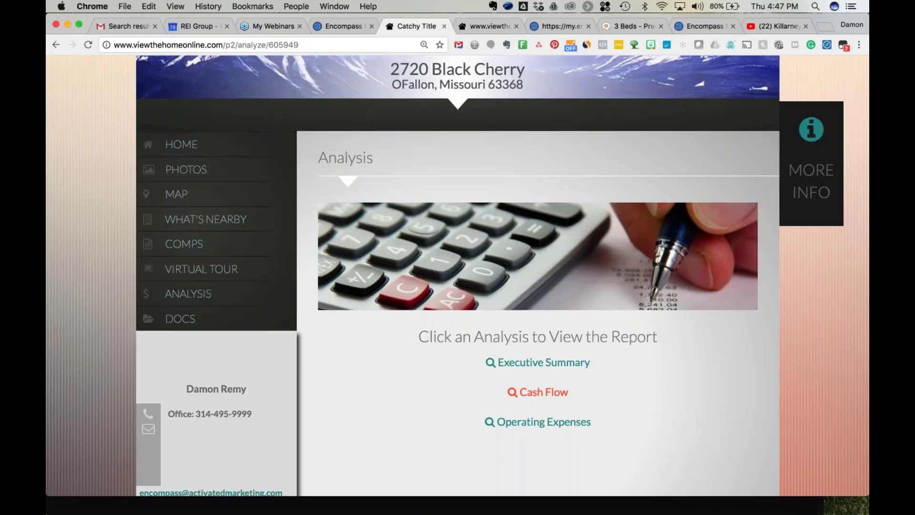
Show the Docs page offering proposal sample.pdf and select the site's URL.
{"action": "left_click", "coordinate": [201, 318]}
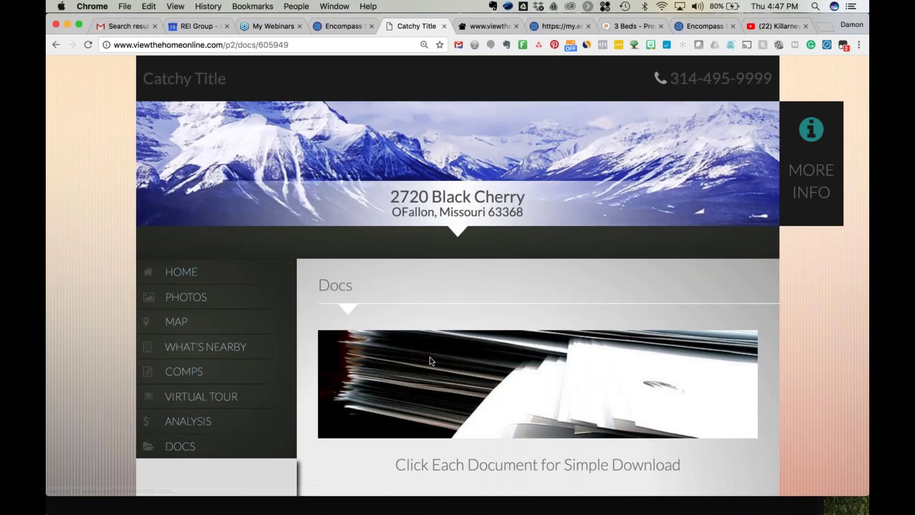
{"action": "scroll", "coordinate": [431, 361], "scroll_direction": "down", "scroll_amount": 3}
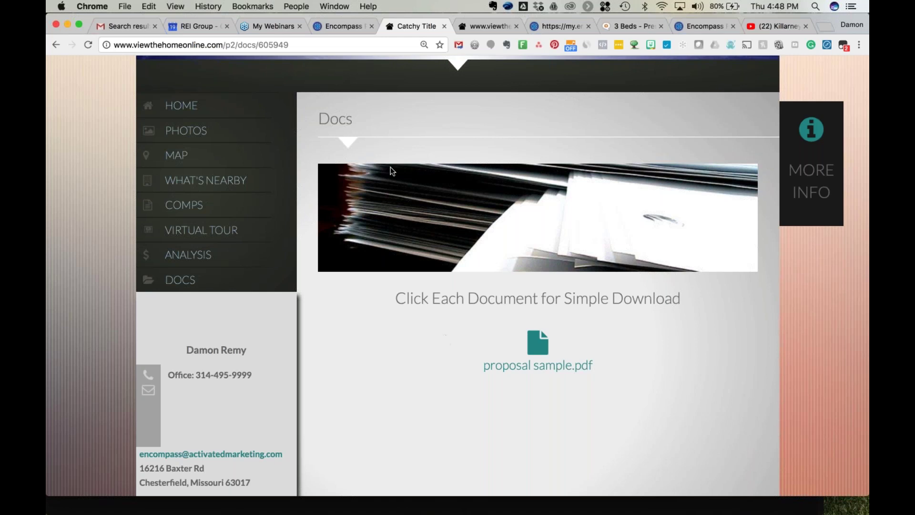
{"action": "left_click", "coordinate": [225, 44]}
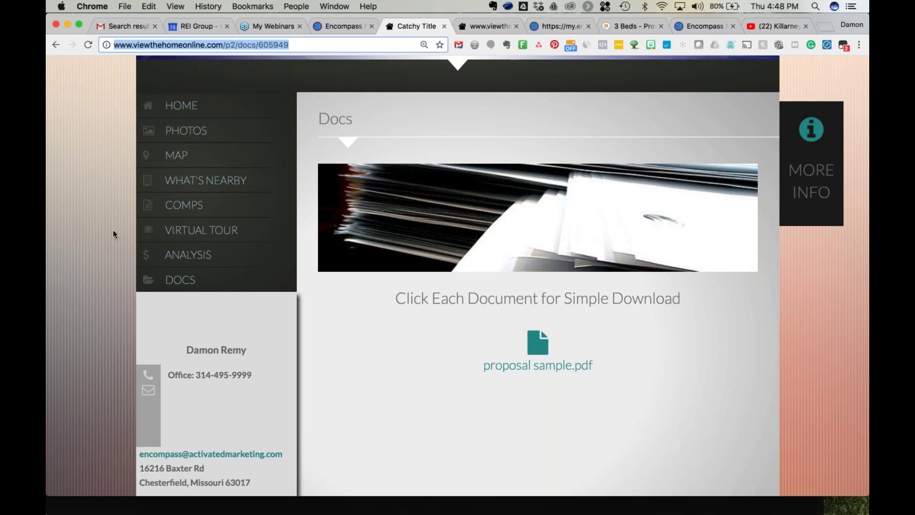
{"action": "scroll", "coordinate": [113, 230], "scroll_direction": "up", "scroll_amount": 3}
{"action": "scroll", "coordinate": [113, 232], "scroll_direction": "up", "scroll_amount": 1}
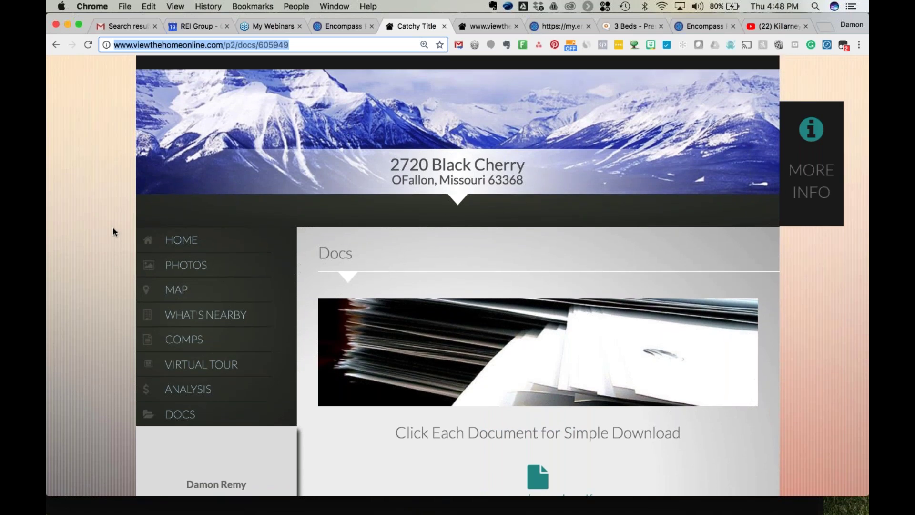
{"action": "scroll", "coordinate": [113, 229], "scroll_direction": "down", "scroll_amount": 1}
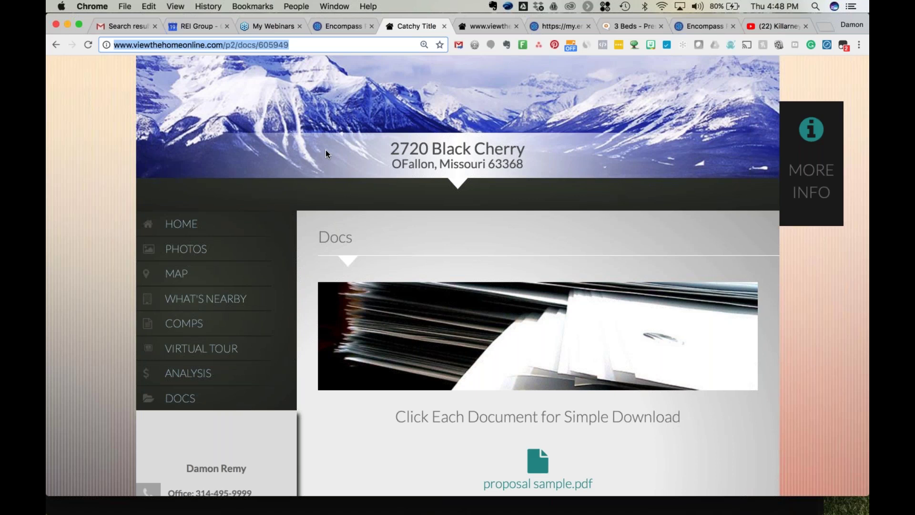
Start a new PDF flyer from Property Flyer and choose the red theme.
{"action": "left_click", "coordinate": [342, 27]}
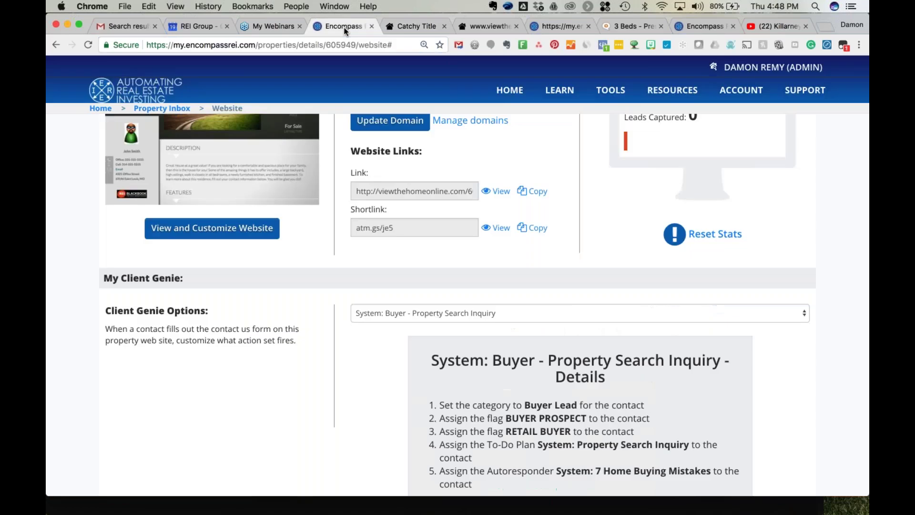
{"action": "scroll", "coordinate": [246, 181], "scroll_direction": "up", "scroll_amount": 6}
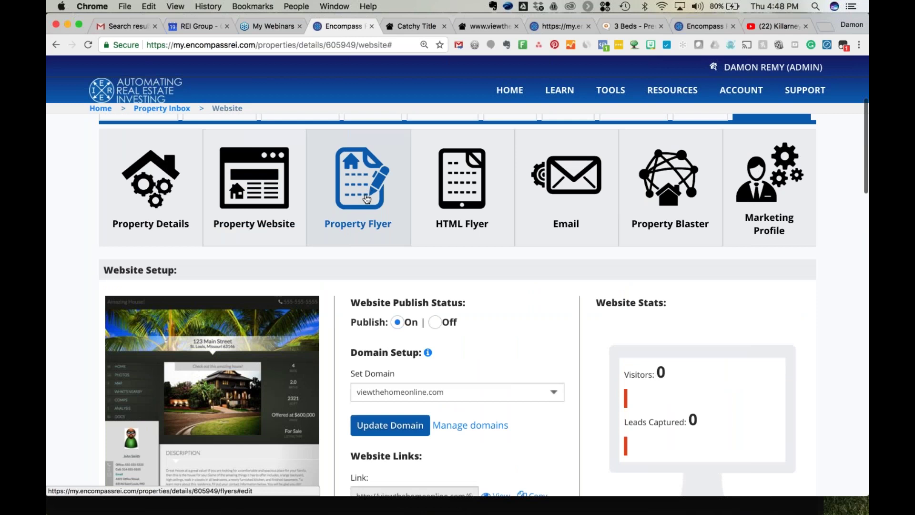
{"action": "left_click", "coordinate": [367, 198]}
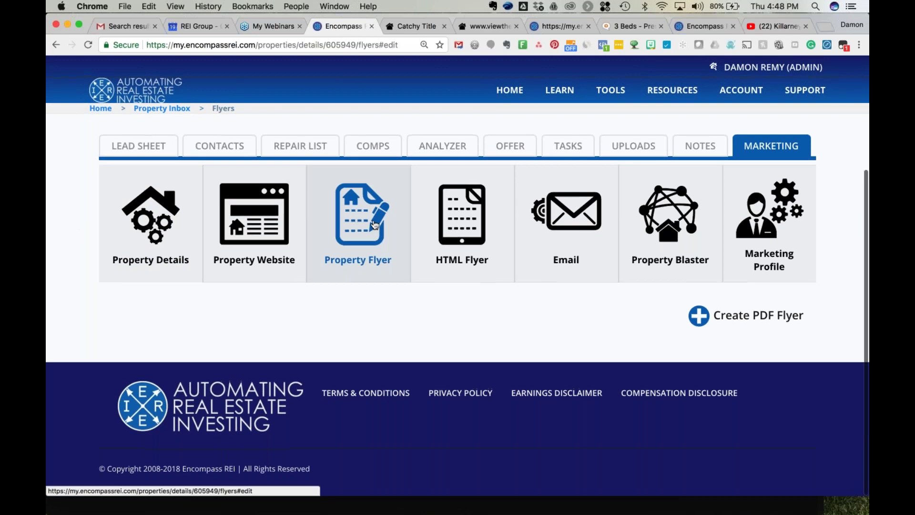
{"action": "left_click", "coordinate": [746, 315]}
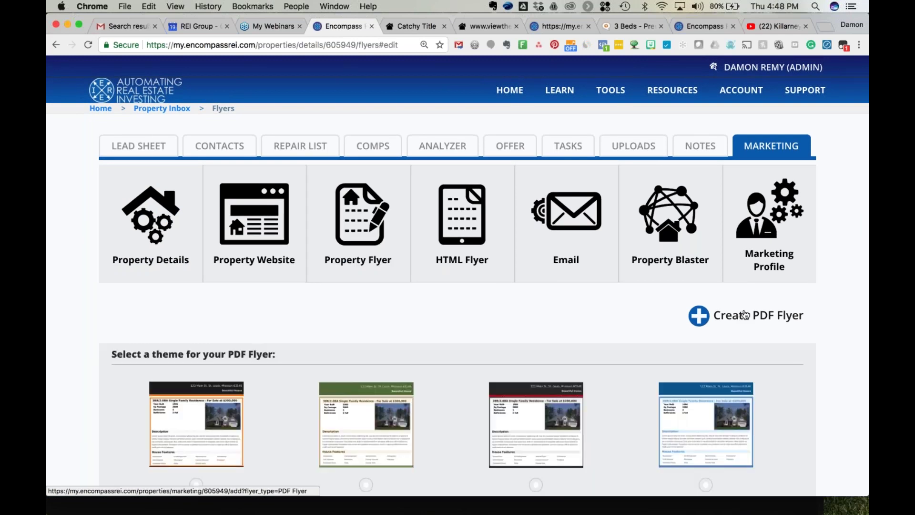
{"action": "scroll", "coordinate": [703, 312], "scroll_direction": "down", "scroll_amount": 5}
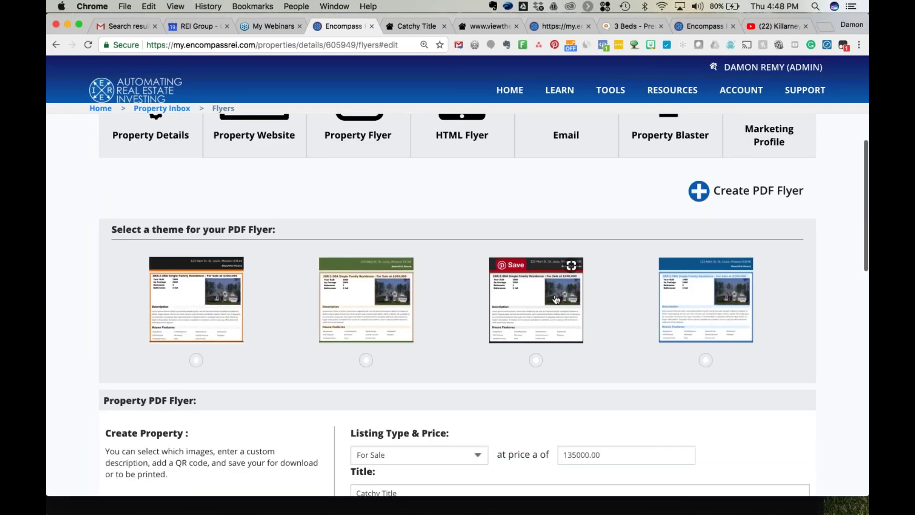
{"action": "left_click", "coordinate": [553, 301]}
Include all five photos, save the flyer, and open the downloaded Flyer-8197.pdf.
{"action": "scroll", "coordinate": [458, 305], "scroll_direction": "down", "scroll_amount": 6}
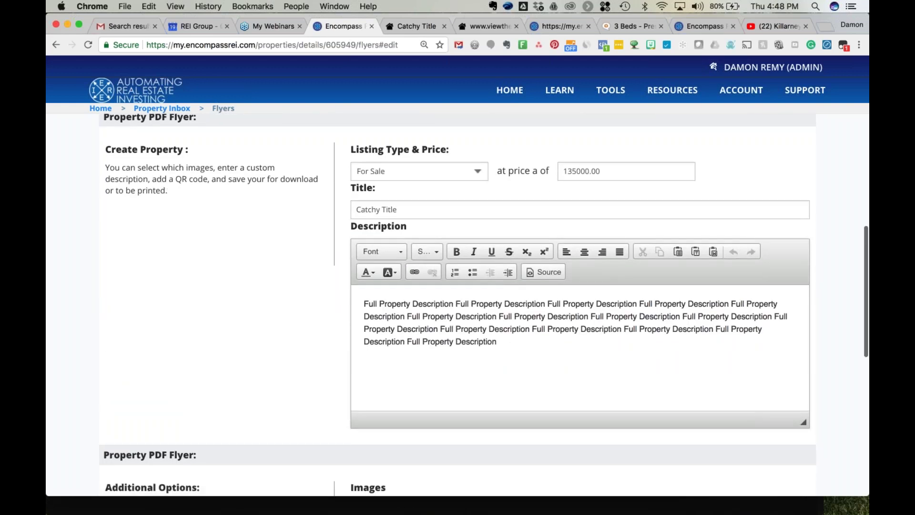
{"action": "scroll", "coordinate": [458, 305], "scroll_direction": "down", "scroll_amount": 3}
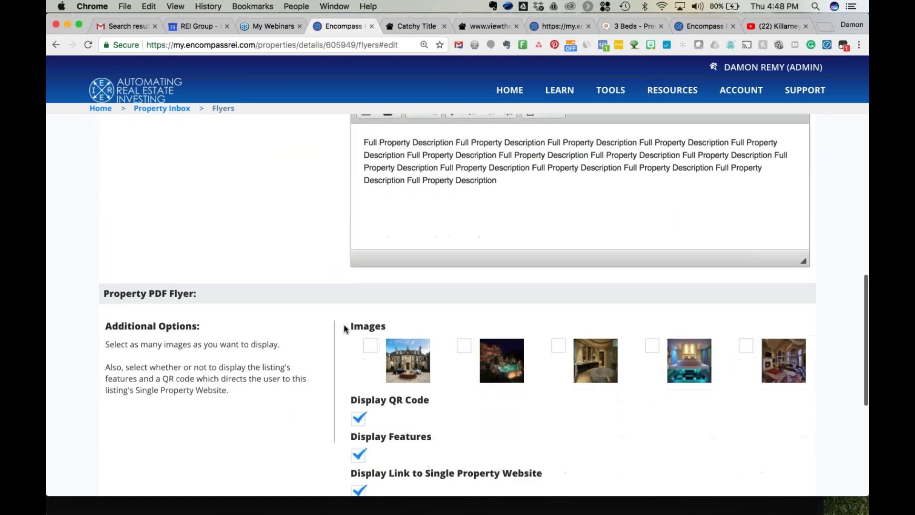
{"action": "left_click", "coordinate": [372, 346]}
{"action": "left_click", "coordinate": [746, 346]}
{"action": "left_click", "coordinate": [560, 345]}
{"action": "left_click", "coordinate": [463, 347]}
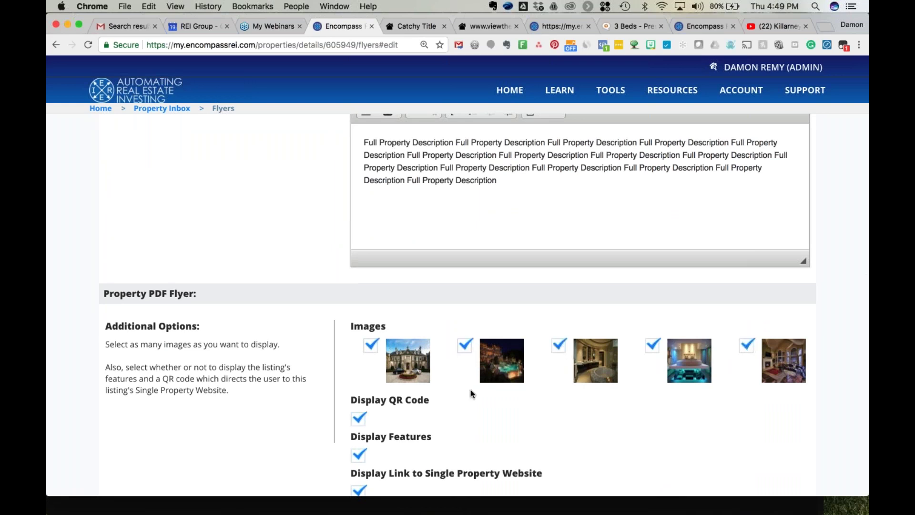
{"action": "scroll", "coordinate": [472, 390], "scroll_direction": "down", "scroll_amount": 4}
{"action": "left_click", "coordinate": [135, 433]}
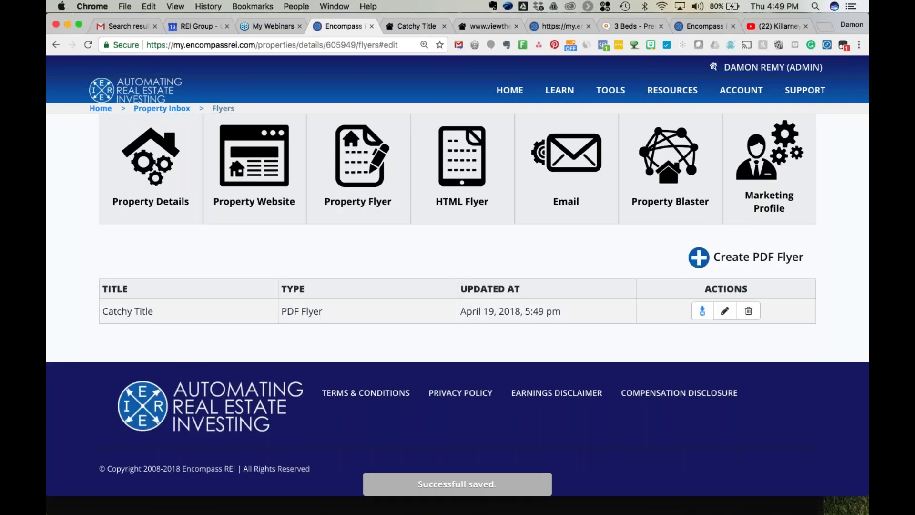
{"action": "left_click", "coordinate": [702, 310]}
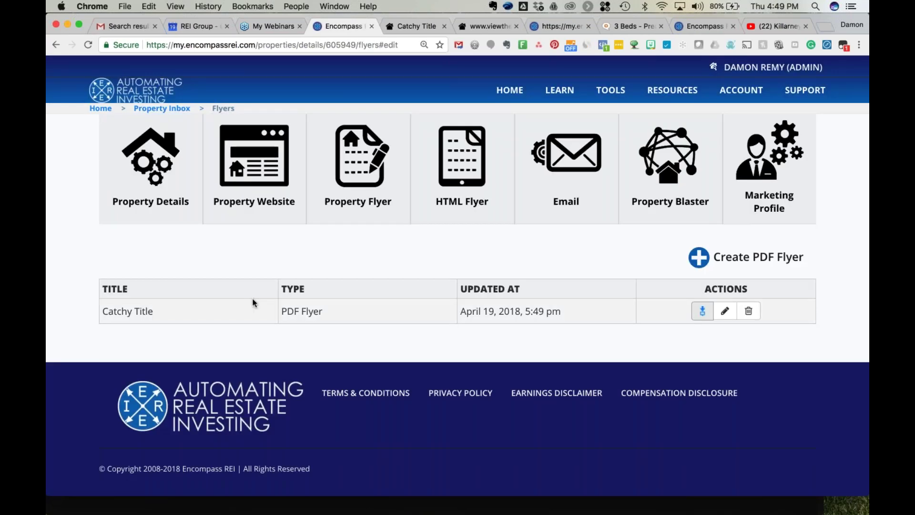
{"action": "left_click", "coordinate": [119, 501]}
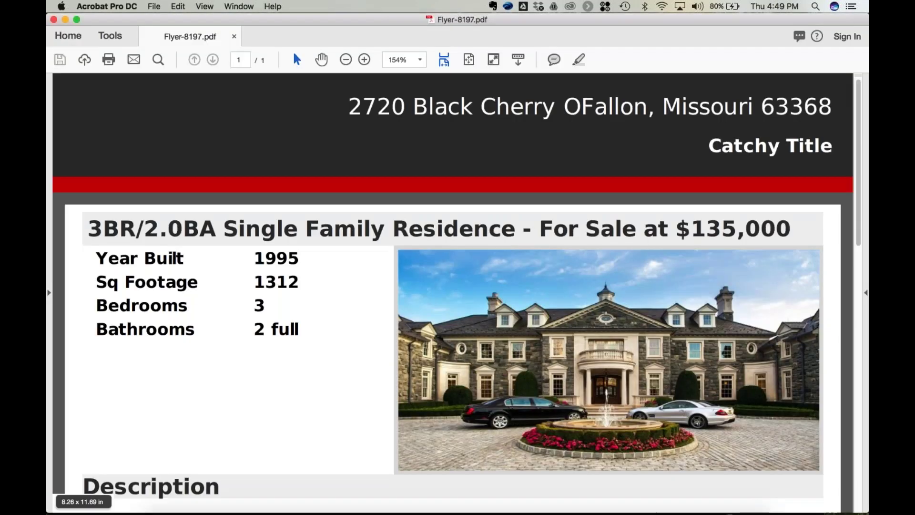
Scroll through Flyer-8197.pdf in Acrobat, then close it to return to the Encompass Flyers list.
{"action": "scroll", "coordinate": [372, 401], "scroll_direction": "down", "scroll_amount": 1}
{"action": "scroll", "coordinate": [375, 400], "scroll_direction": "down", "scroll_amount": 15}
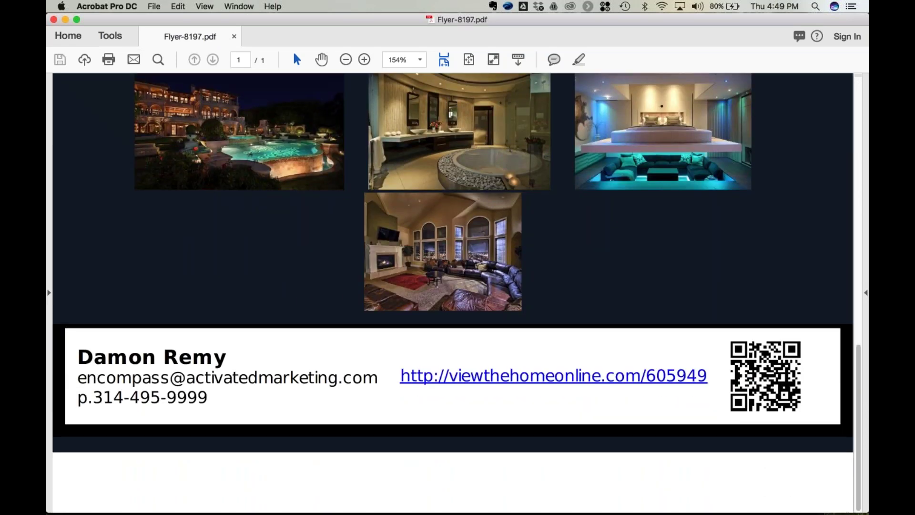
{"action": "scroll", "coordinate": [453, 293], "scroll_direction": "up", "scroll_amount": 12}
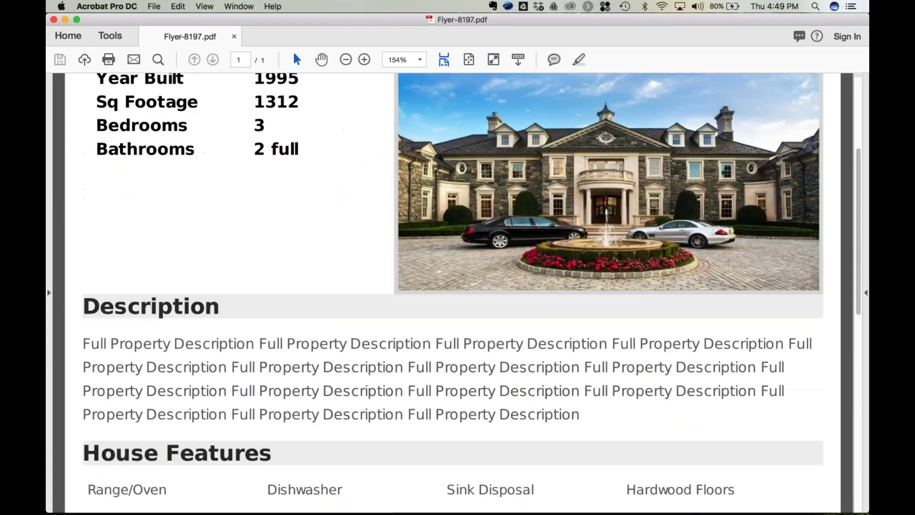
{"action": "scroll", "coordinate": [254, 196], "scroll_direction": "up", "scroll_amount": 5}
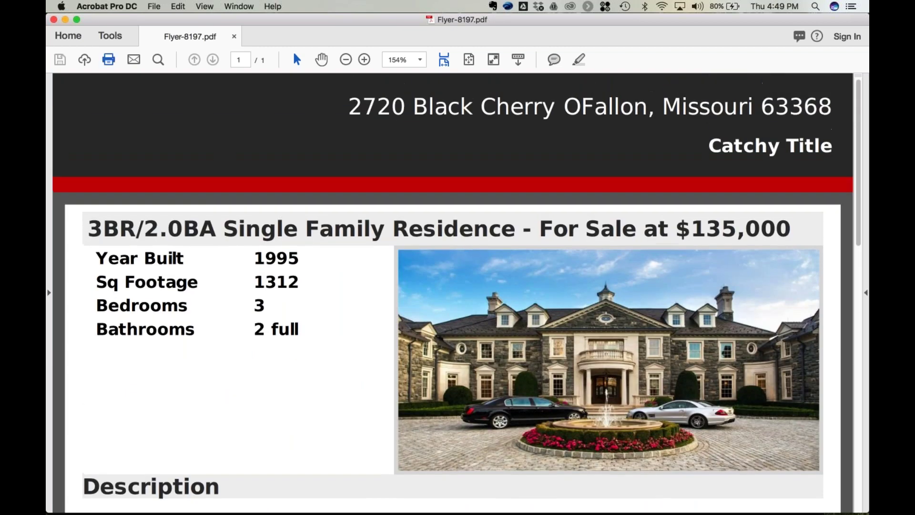
{"action": "left_click", "coordinate": [54, 19]}
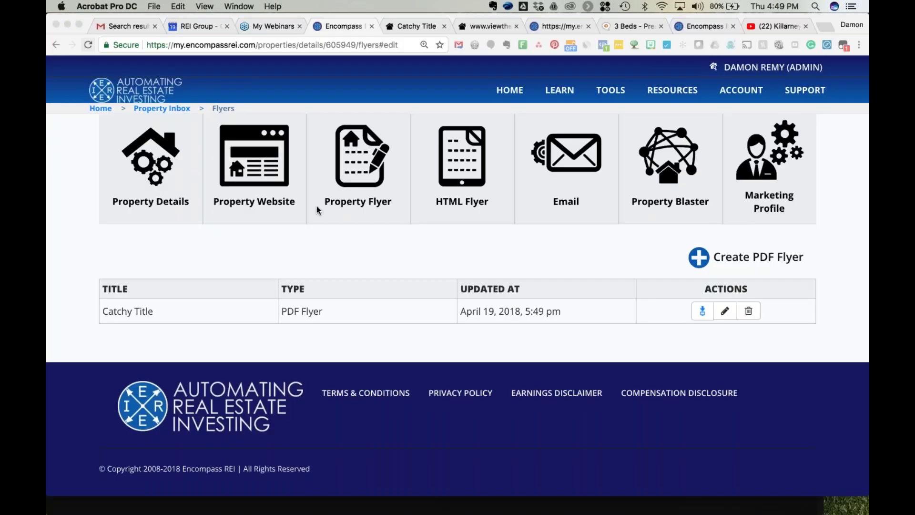
From the HTML Flyer tools, open the Catchy Title Client Genie email template and review its listing content.
{"action": "left_click", "coordinate": [464, 169]}
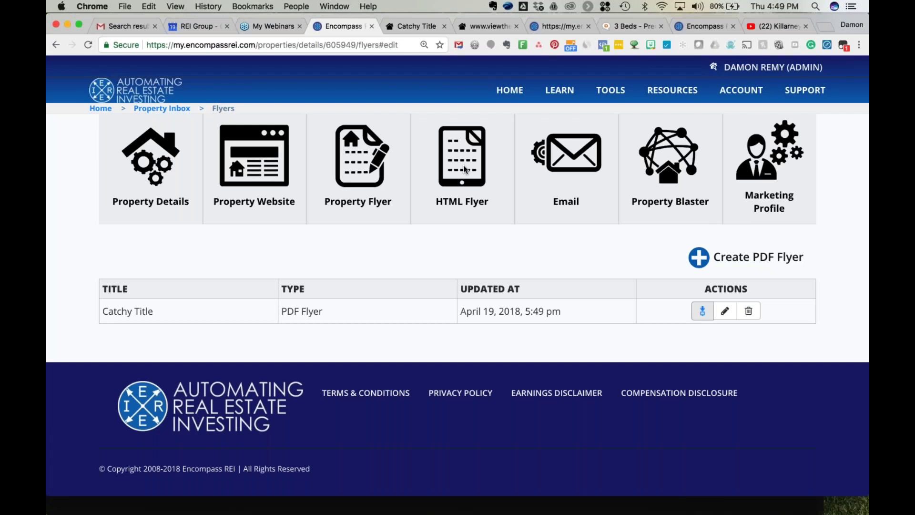
{"action": "left_click", "coordinate": [456, 165]}
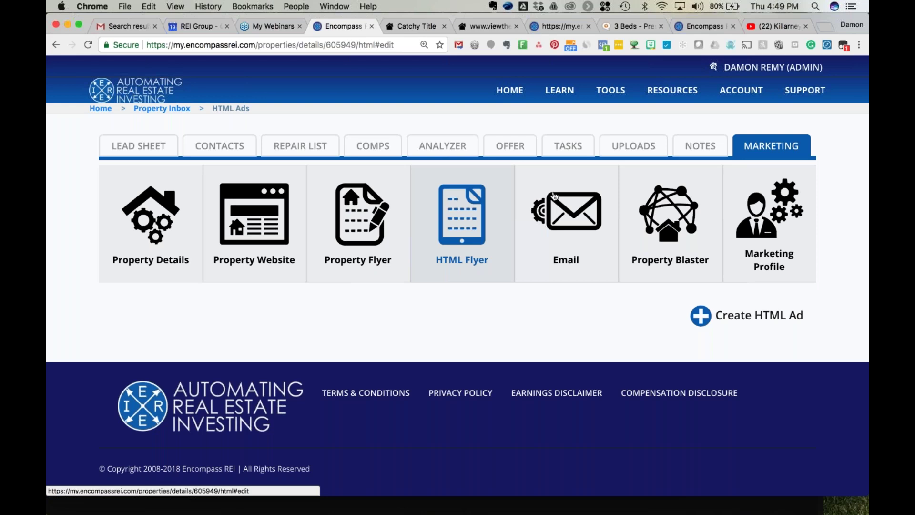
{"action": "left_click", "coordinate": [574, 200]}
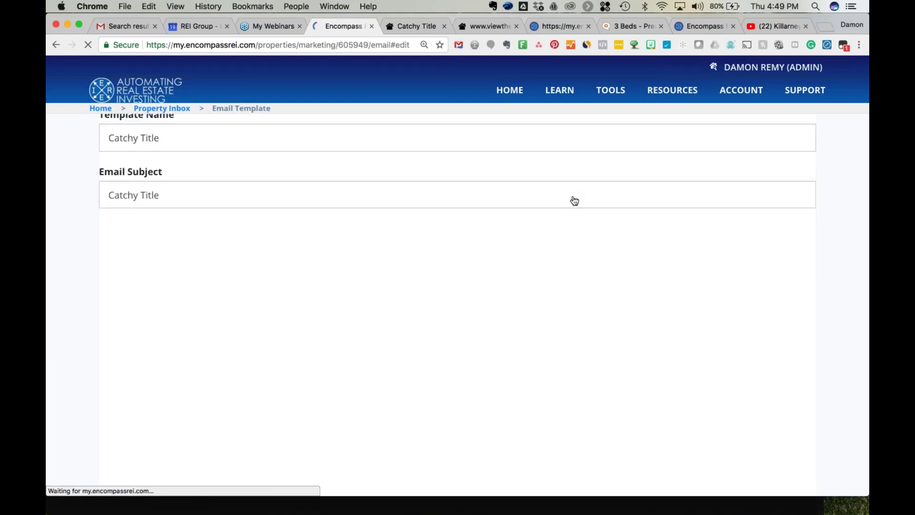
{"action": "scroll", "coordinate": [245, 318], "scroll_direction": "down", "scroll_amount": 5}
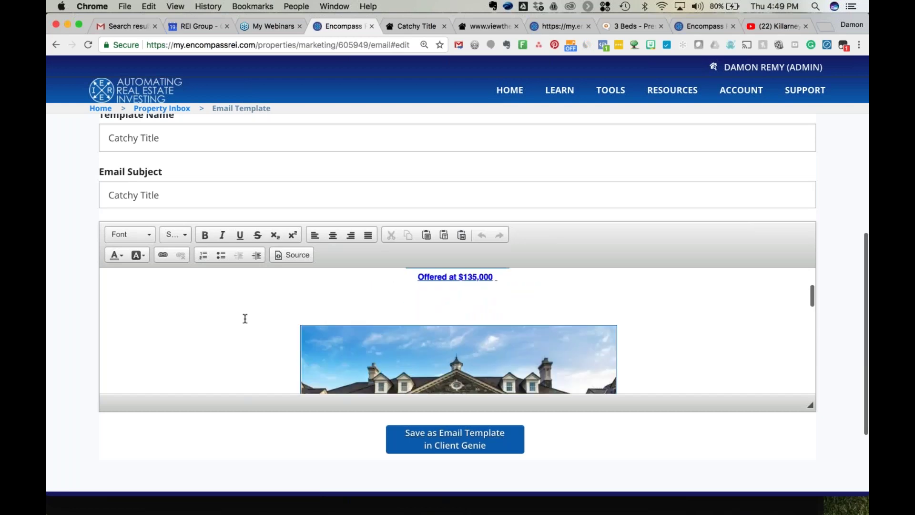
{"action": "scroll", "coordinate": [245, 318], "scroll_direction": "down", "scroll_amount": 8}
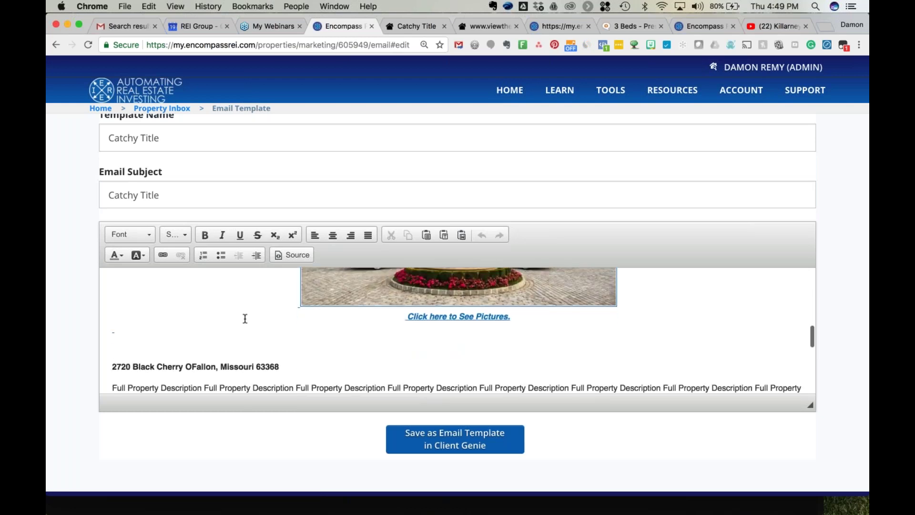
{"action": "scroll", "coordinate": [245, 318], "scroll_direction": "down", "scroll_amount": 1}
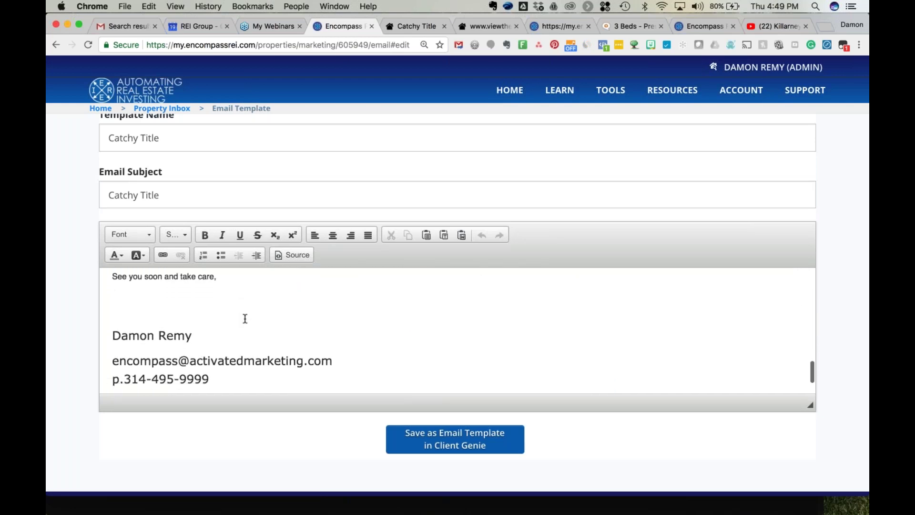
{"action": "scroll", "coordinate": [78, 280], "scroll_direction": "up", "scroll_amount": 5}
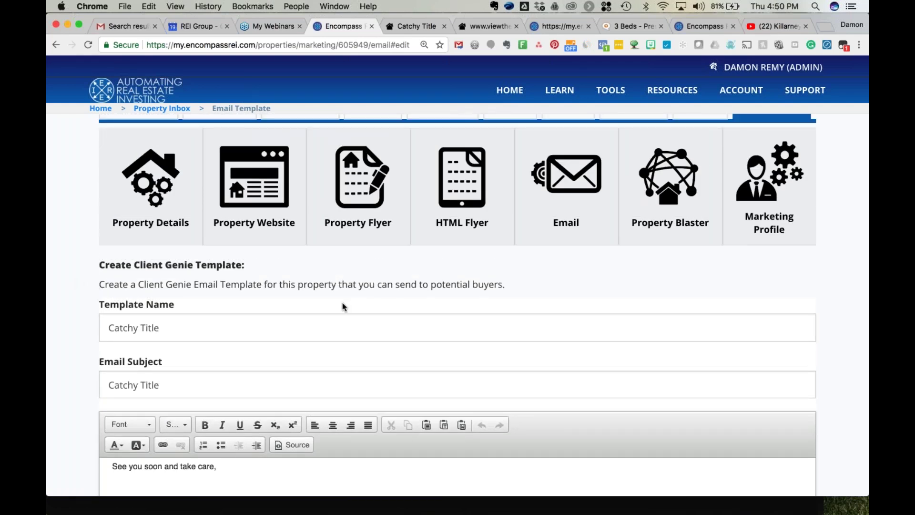
Go through the listing syndication page to the Marketing Profiles settings holding the account's contact details.
{"action": "left_click", "coordinate": [666, 184]}
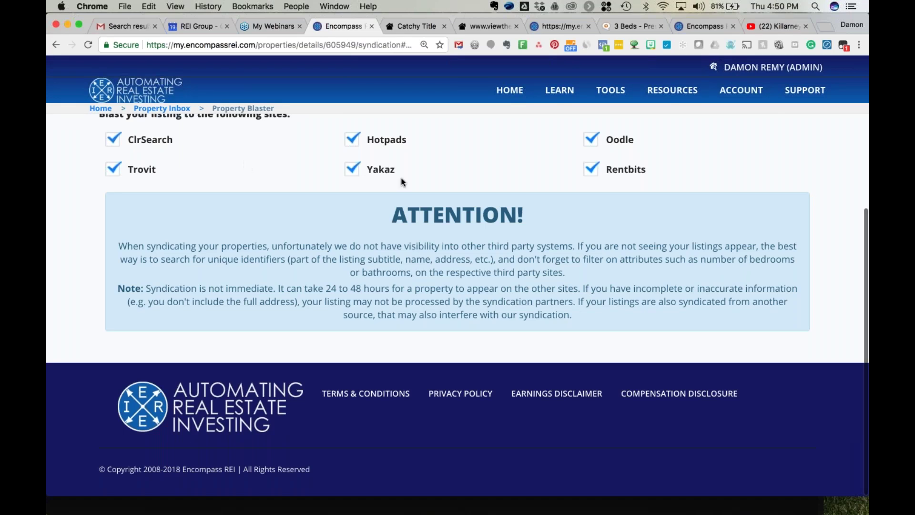
{"action": "scroll", "coordinate": [426, 187], "scroll_direction": "up", "scroll_amount": 3}
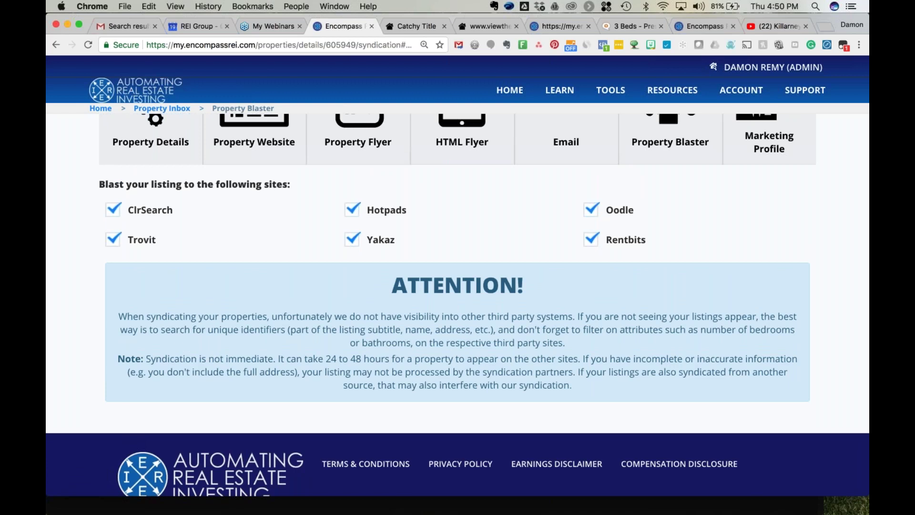
{"action": "scroll", "coordinate": [458, 305], "scroll_direction": "up", "scroll_amount": 3}
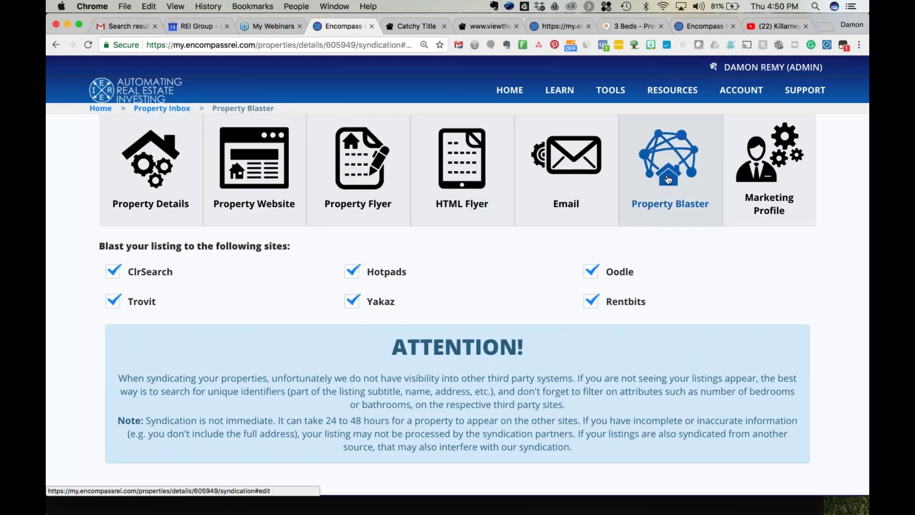
{"action": "left_click", "coordinate": [761, 164]}
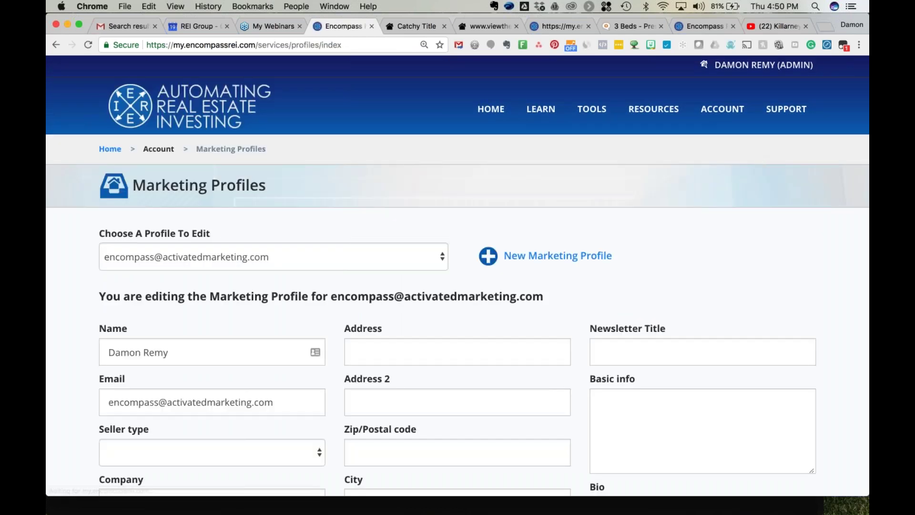
Check the selected marketing profile, keep it unchanged, and go back to the Property Blaster page.
{"action": "scroll", "coordinate": [71, 312], "scroll_direction": "down", "scroll_amount": 3}
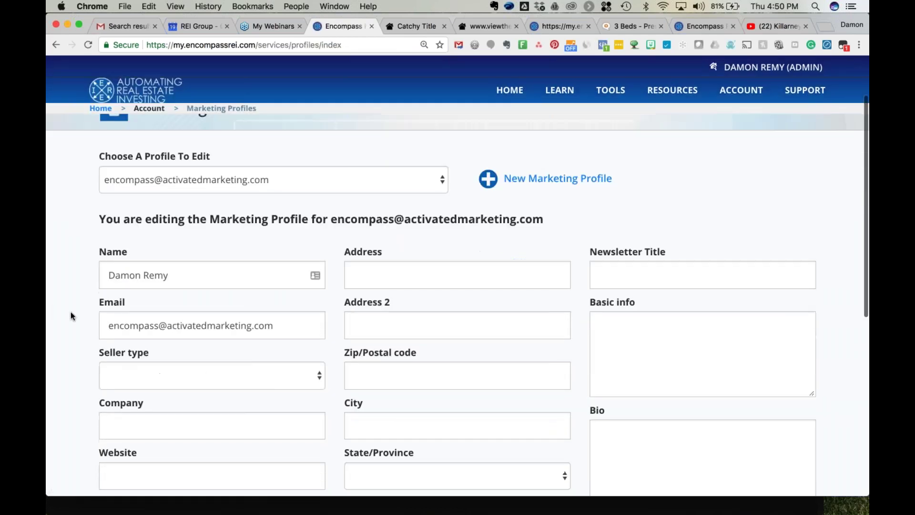
{"action": "left_click", "coordinate": [364, 174]}
{"action": "left_click", "coordinate": [55, 214]}
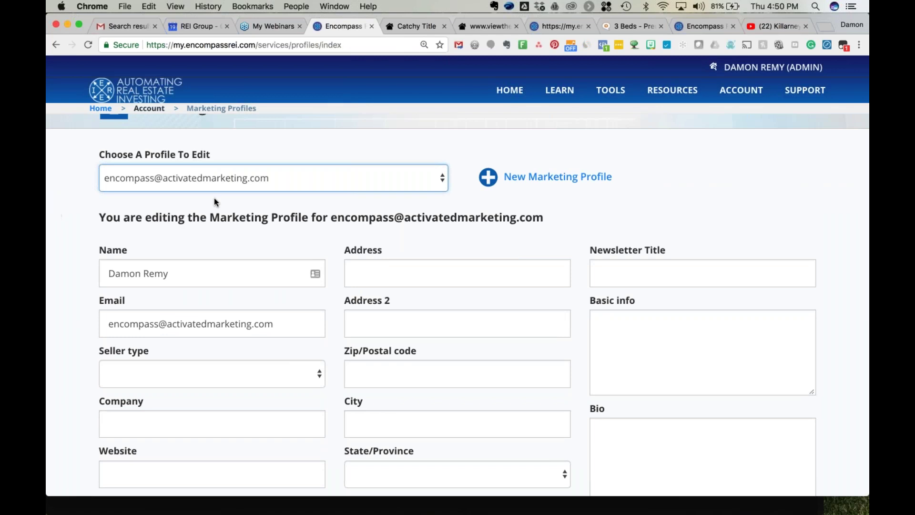
{"action": "scroll", "coordinate": [472, 270], "scroll_direction": "down", "scroll_amount": 3}
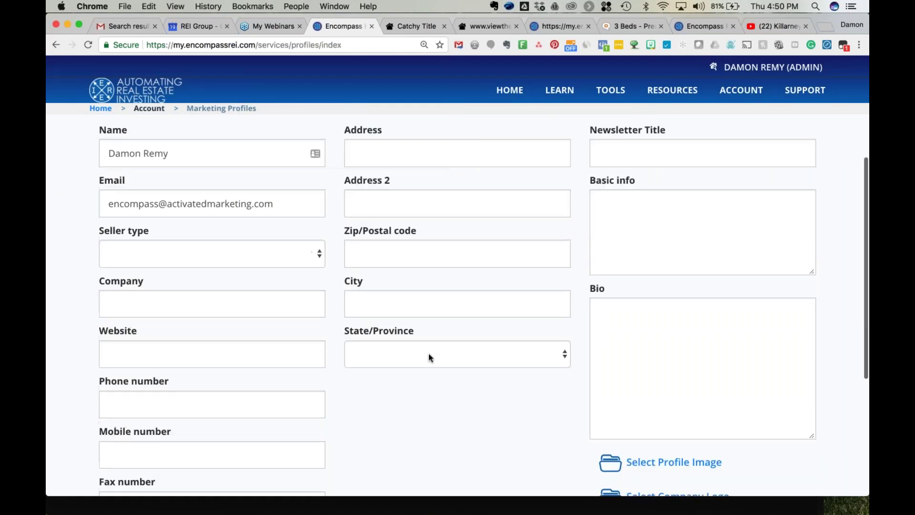
{"action": "scroll", "coordinate": [428, 353], "scroll_direction": "up", "scroll_amount": 5}
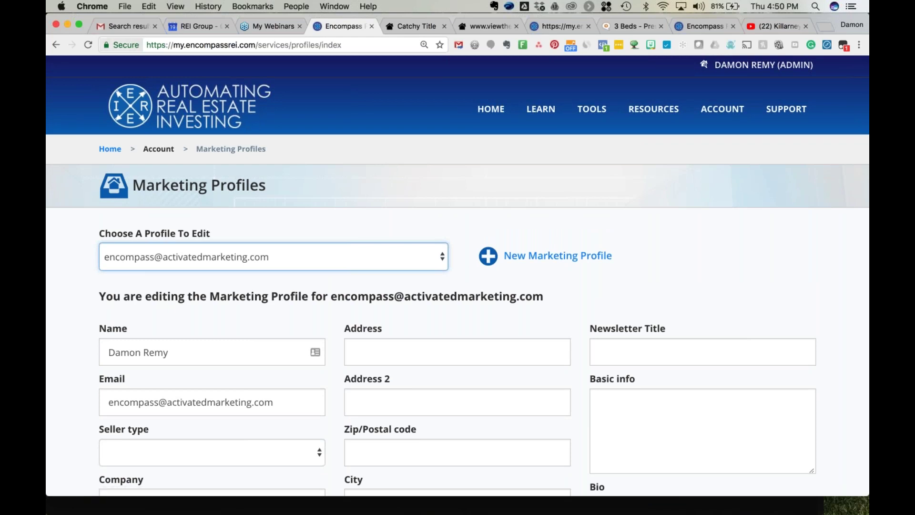
{"action": "left_click", "coordinate": [56, 46]}
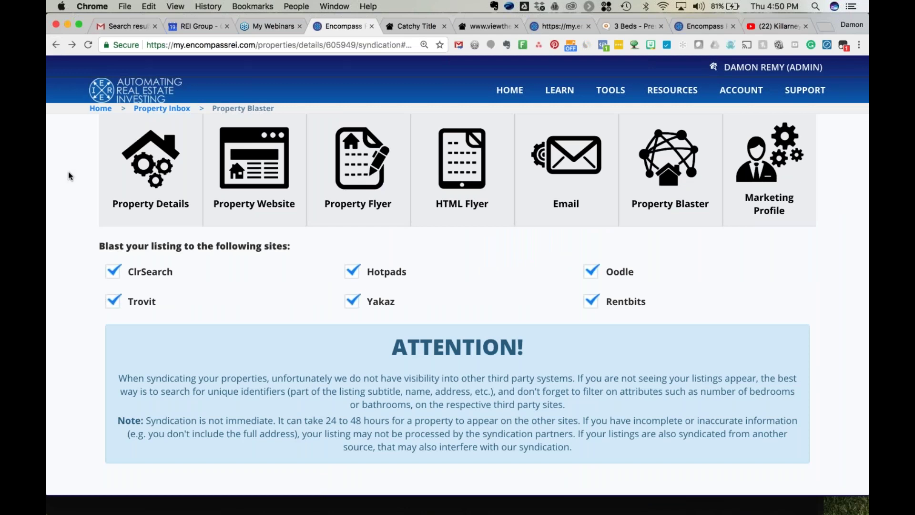
{"action": "scroll", "coordinate": [67, 172], "scroll_direction": "up", "scroll_amount": 5}
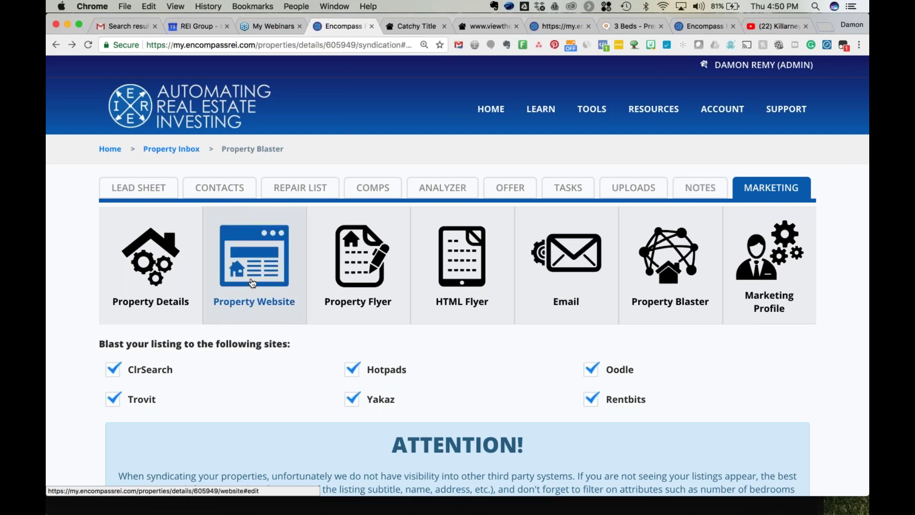
{"action": "left_click", "coordinate": [163, 261]}
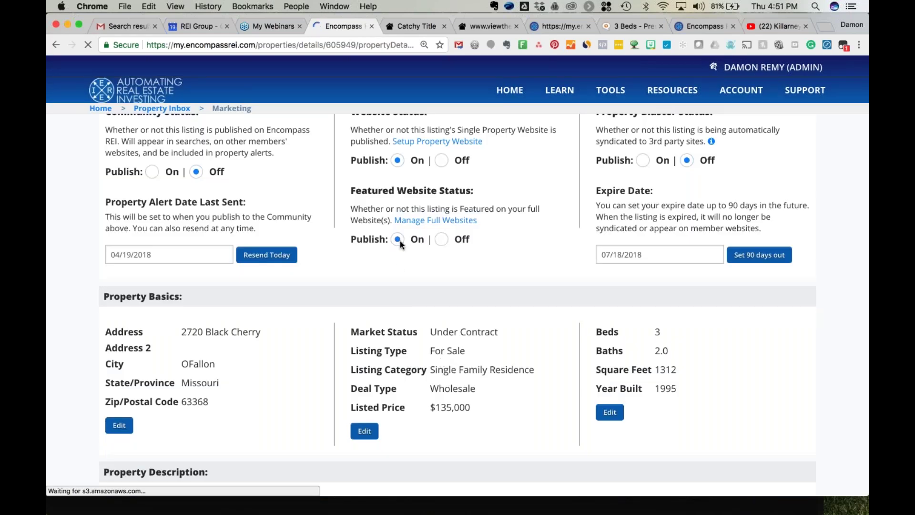
{"action": "mouse_move", "coordinate": [611, 90]}
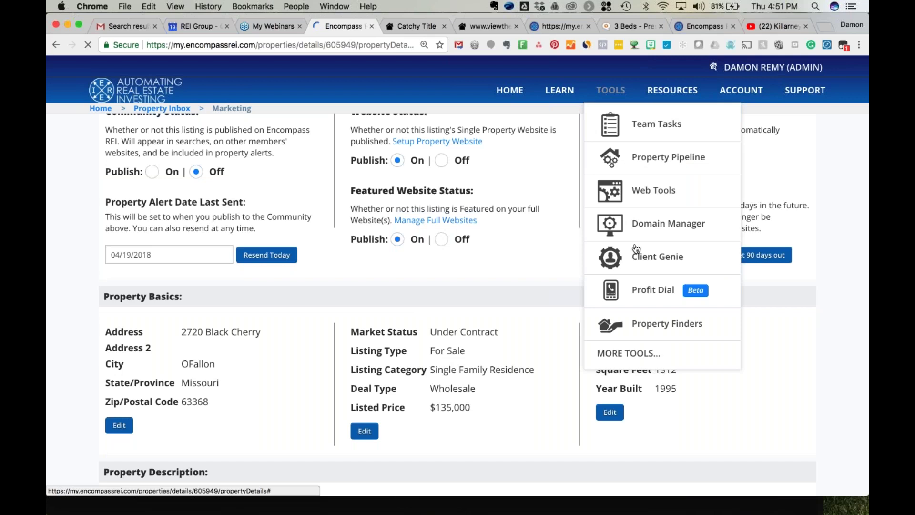
In Web Tools > My Websites, preview and close Authority2, then launch the KC Buyer Site in a new tab.
{"action": "left_click", "coordinate": [645, 195]}
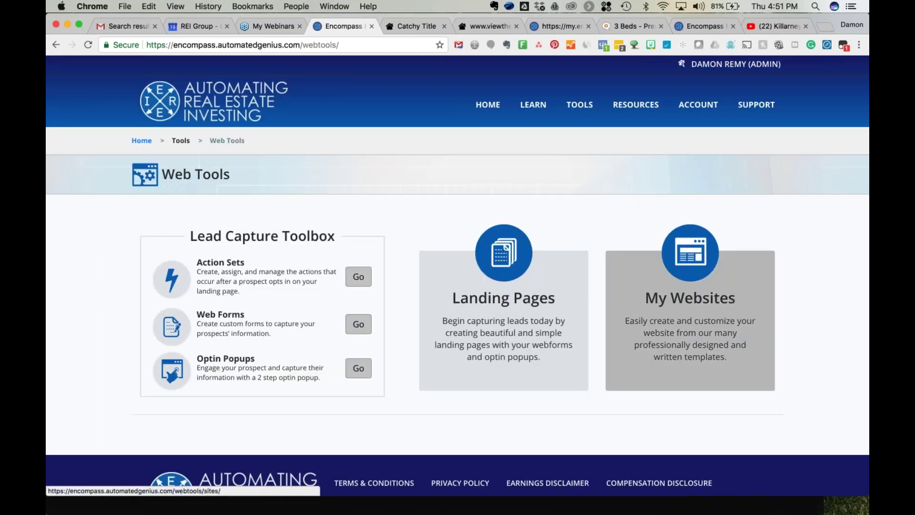
{"action": "left_click", "coordinate": [691, 310]}
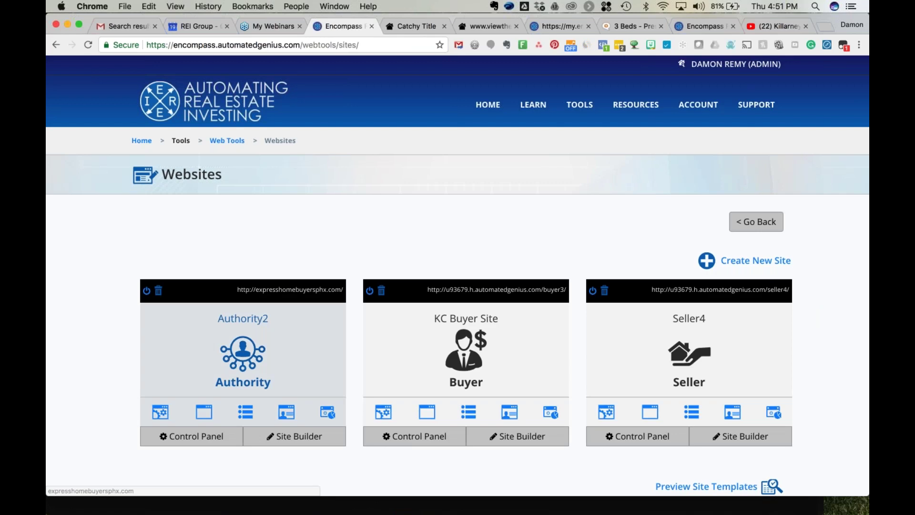
{"action": "left_click", "coordinate": [291, 292]}
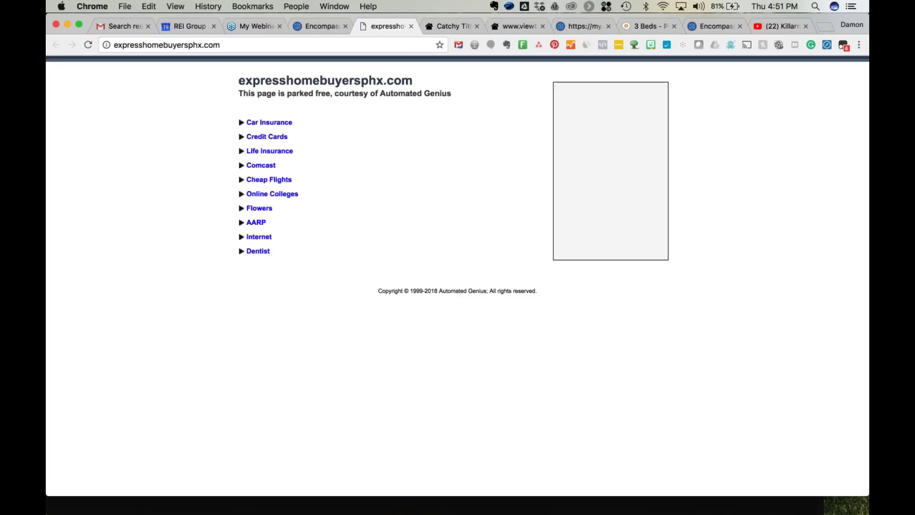
{"action": "left_click", "coordinate": [411, 27]}
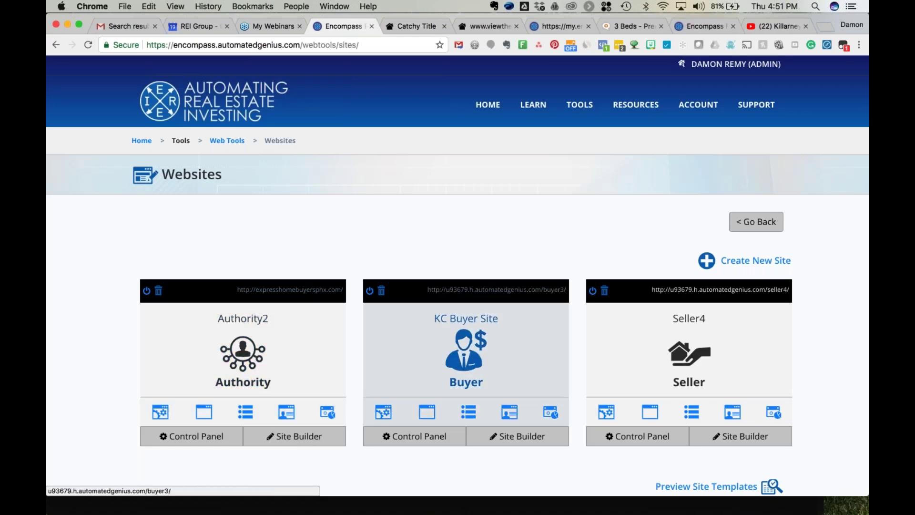
{"action": "left_click", "coordinate": [495, 290]}
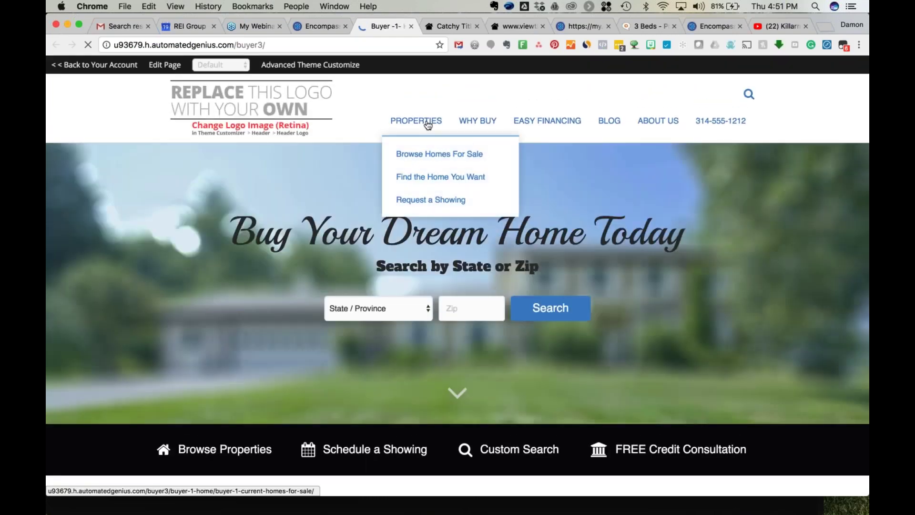
{"action": "left_click", "coordinate": [428, 124]}
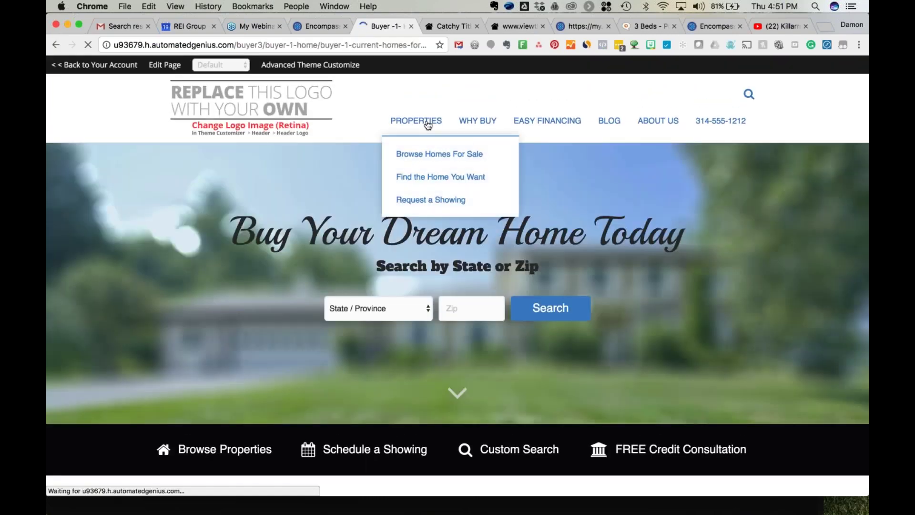
{"action": "scroll", "coordinate": [109, 327], "scroll_direction": "down", "scroll_amount": 5}
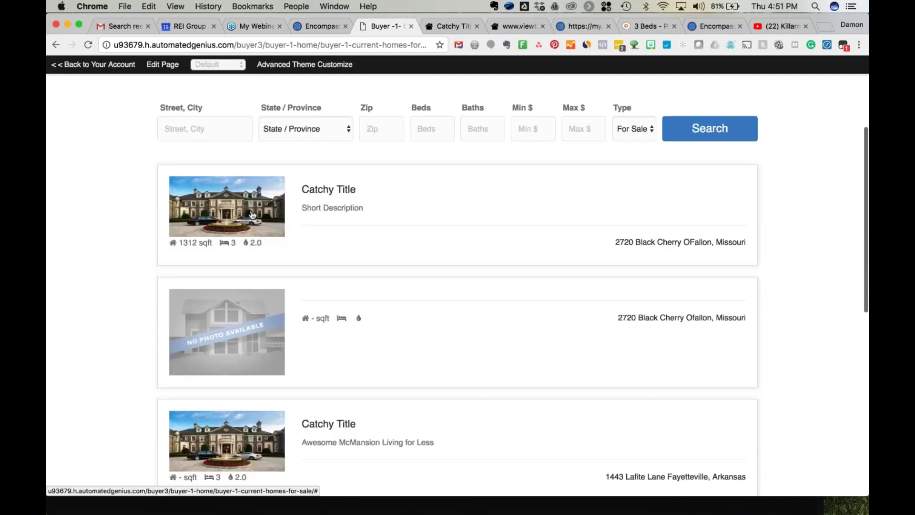
{"action": "left_click", "coordinate": [328, 190]}
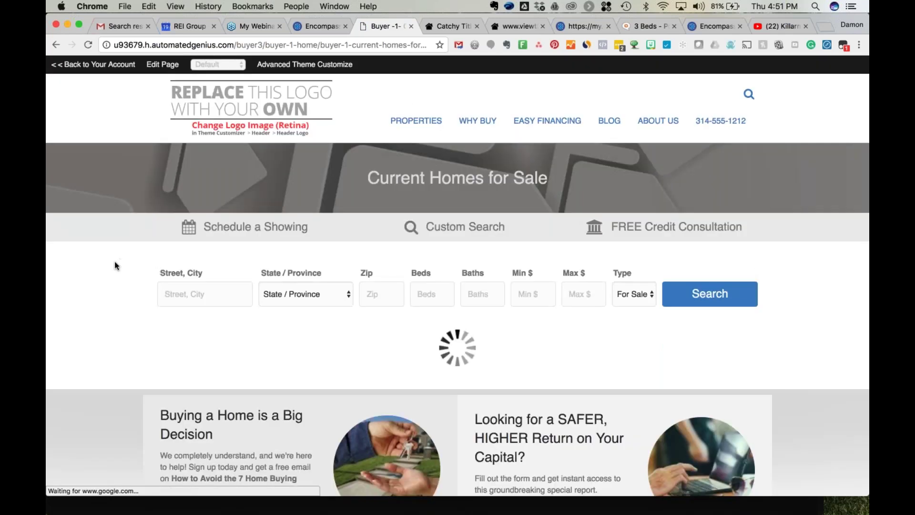
View the listing's Map, Features, Tour, Neighborhood and Schools tabs, then return to the Encompass Websites page.
{"action": "scroll", "coordinate": [133, 326], "scroll_direction": "down", "scroll_amount": 5}
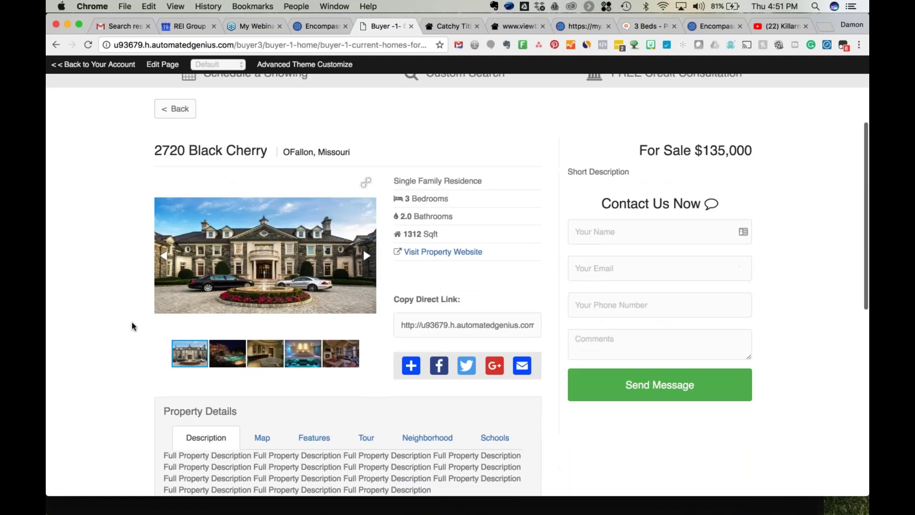
{"action": "left_click", "coordinate": [263, 339]}
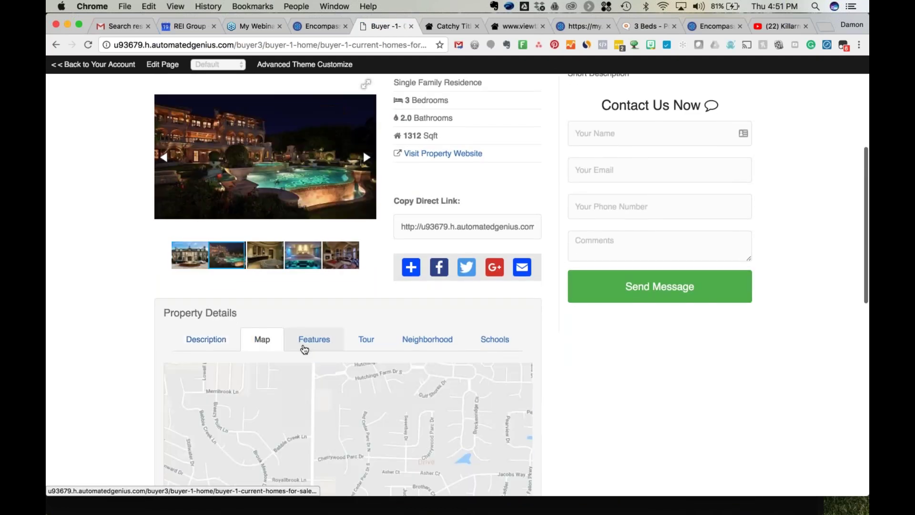
{"action": "left_click", "coordinate": [308, 341]}
{"action": "left_click", "coordinate": [364, 340]}
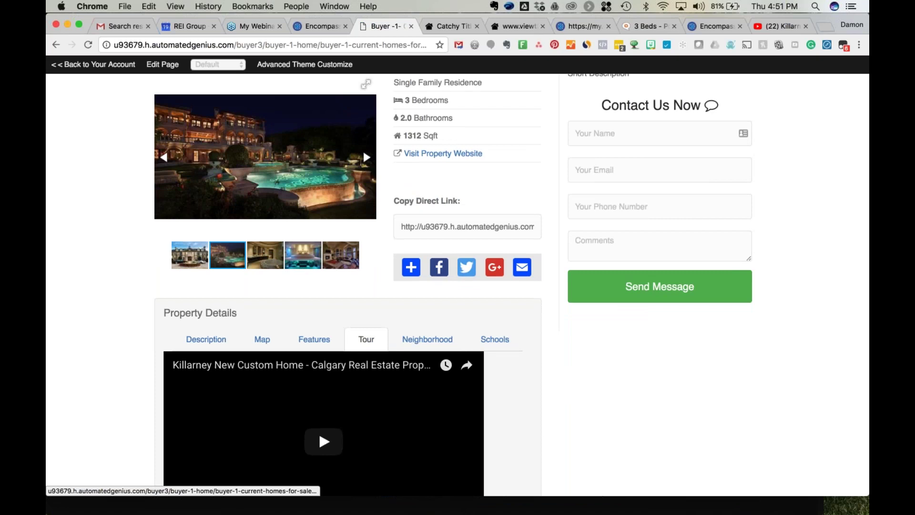
{"action": "left_click", "coordinate": [424, 339]}
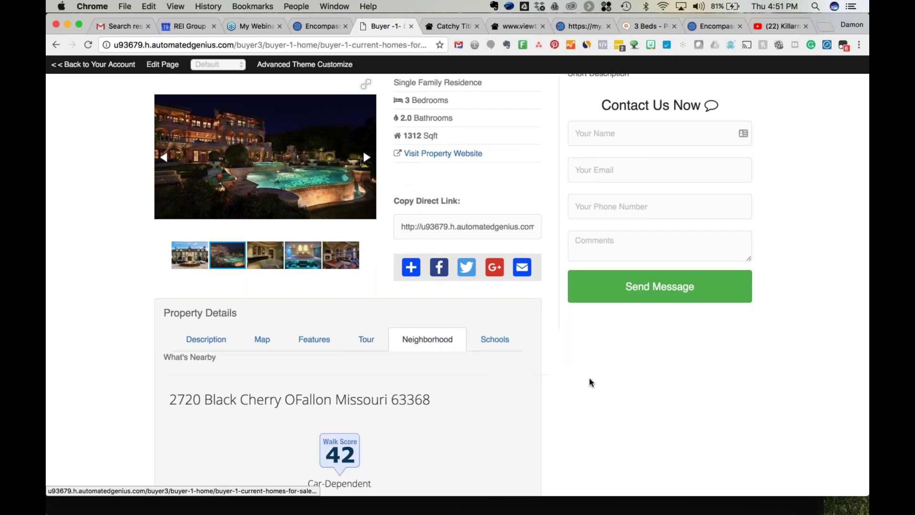
{"action": "scroll", "coordinate": [591, 380], "scroll_direction": "down", "scroll_amount": 3}
{"action": "left_click", "coordinate": [495, 258]}
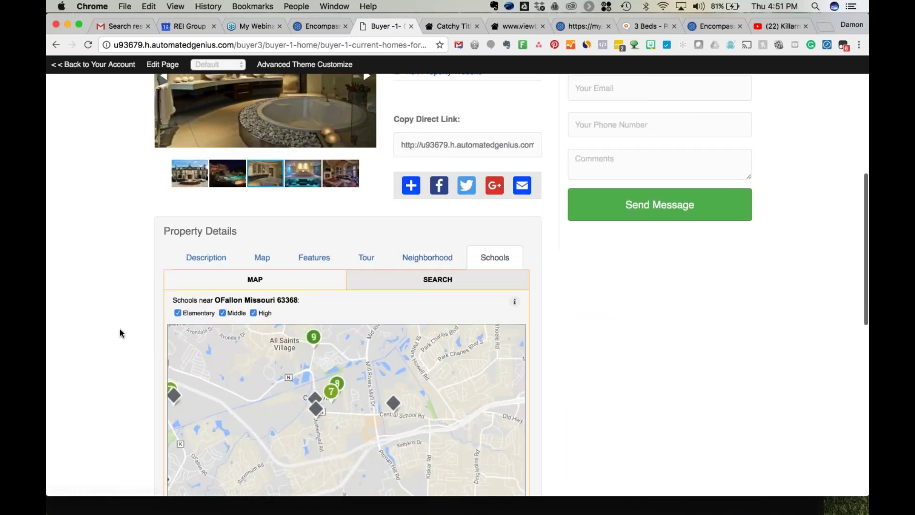
{"action": "scroll", "coordinate": [112, 331], "scroll_direction": "up", "scroll_amount": 4}
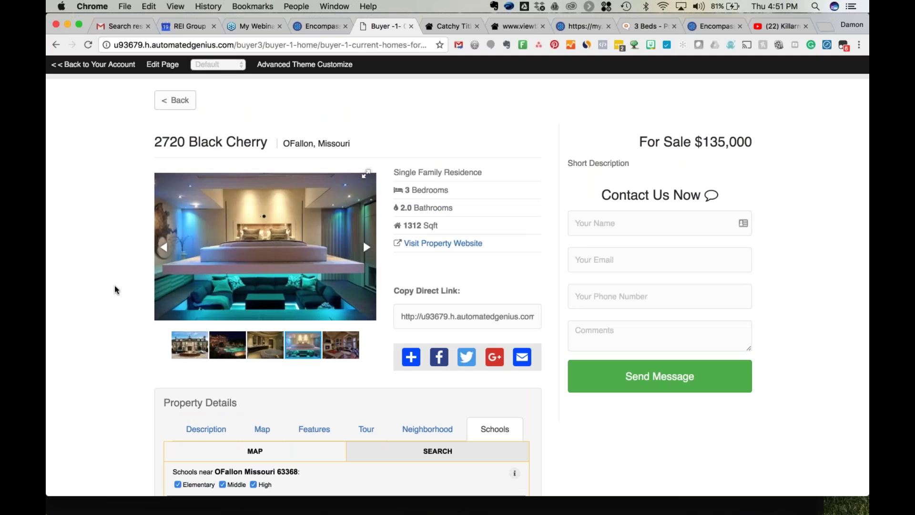
{"action": "left_click", "coordinate": [318, 27]}
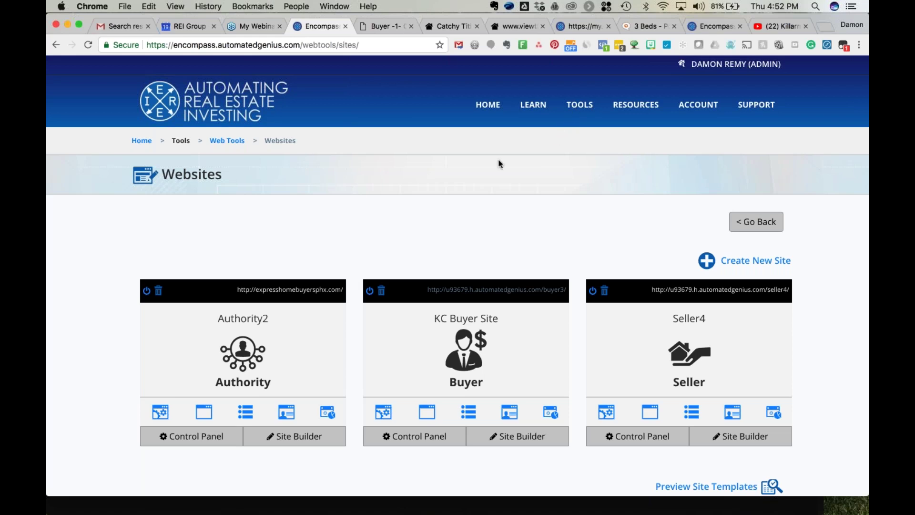
Return to the home dashboard and check the Property Pipeline: 4 new, 1 under contract, 1 closed.
{"action": "mouse_move", "coordinate": [579, 105]}
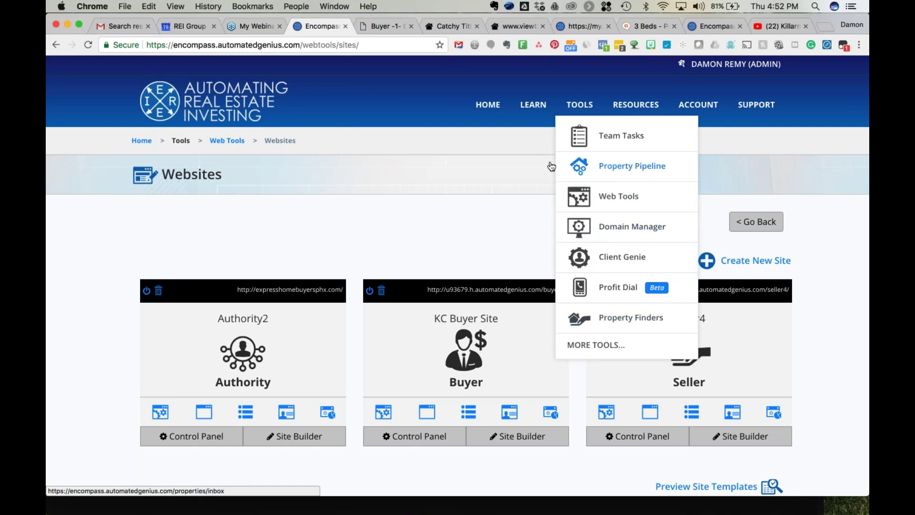
{"action": "left_click", "coordinate": [487, 106]}
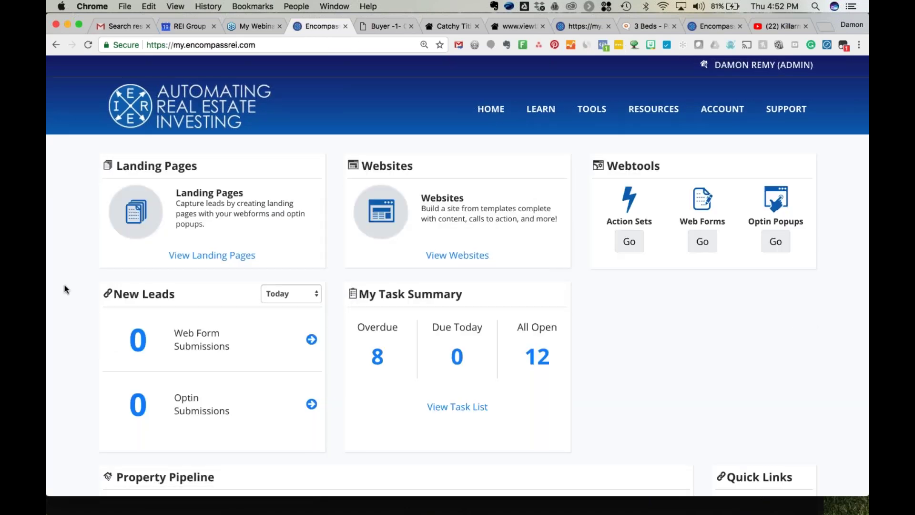
{"action": "scroll", "coordinate": [65, 288], "scroll_direction": "down", "scroll_amount": 5}
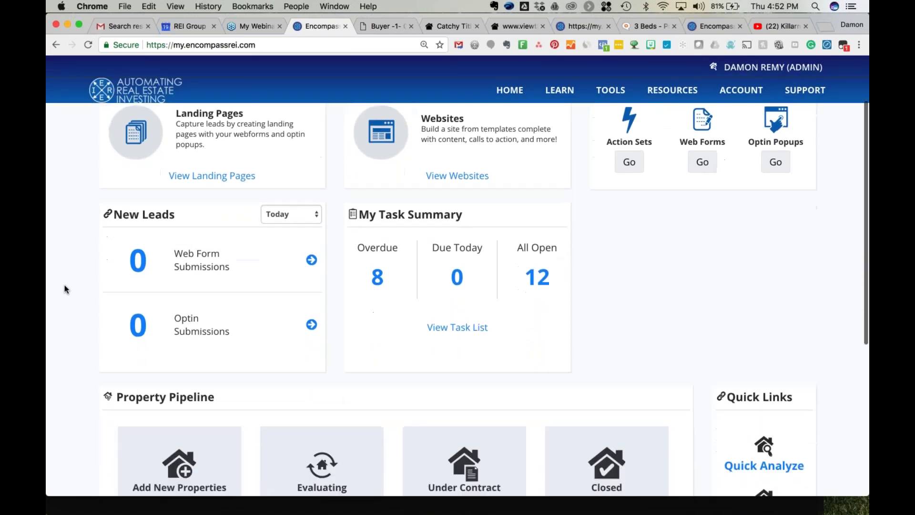
{"action": "scroll", "coordinate": [64, 285], "scroll_direction": "down", "scroll_amount": 1}
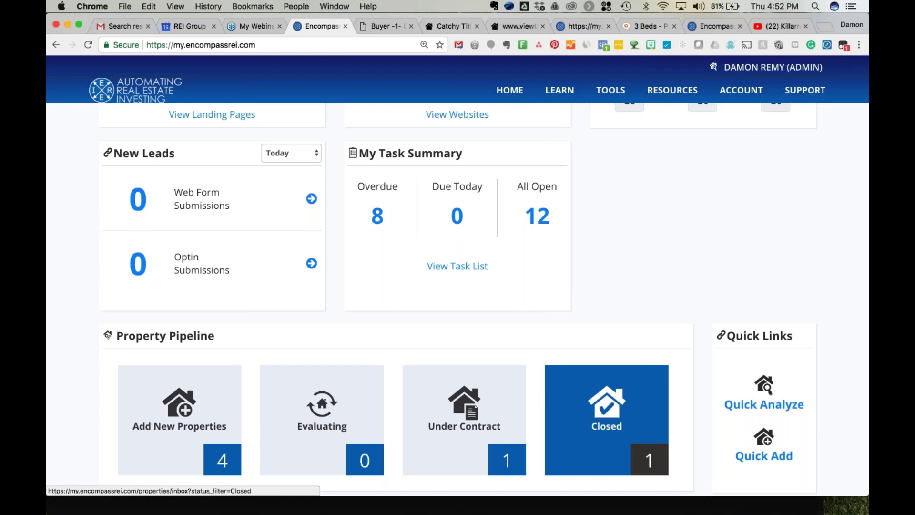
{"action": "left_click", "coordinate": [609, 90]}
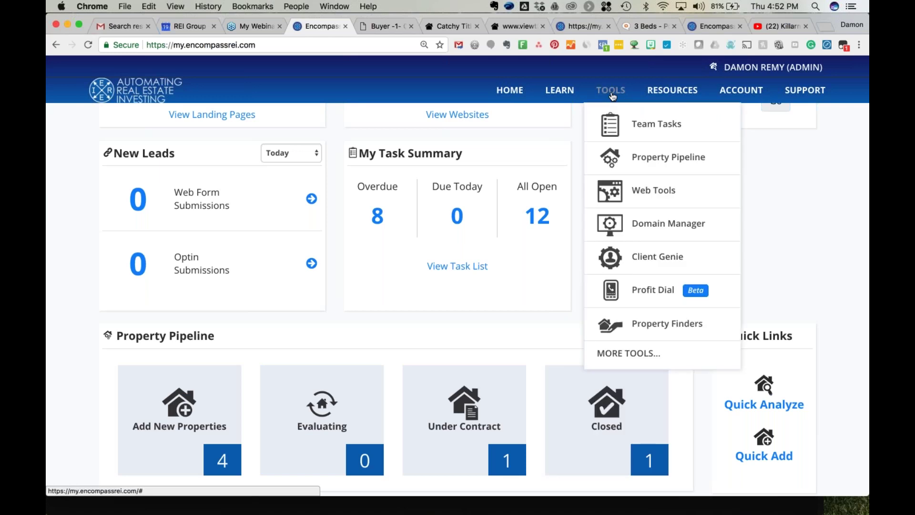